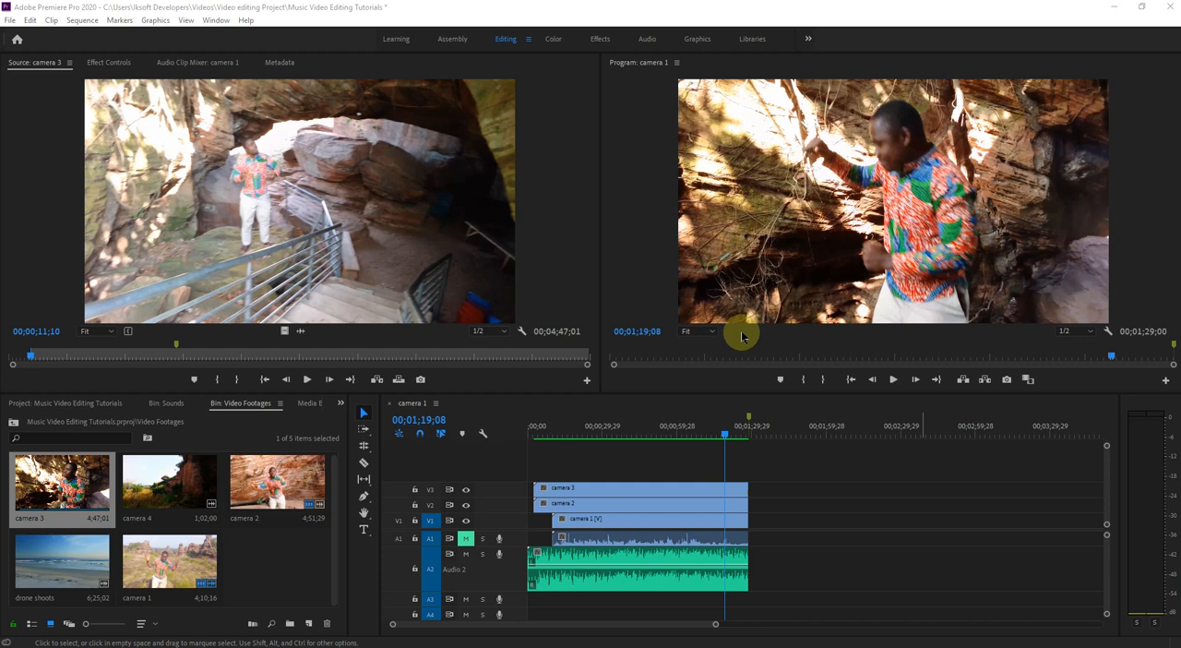
- Save all changes made to the music video project
drag(726, 431, 639, 440)
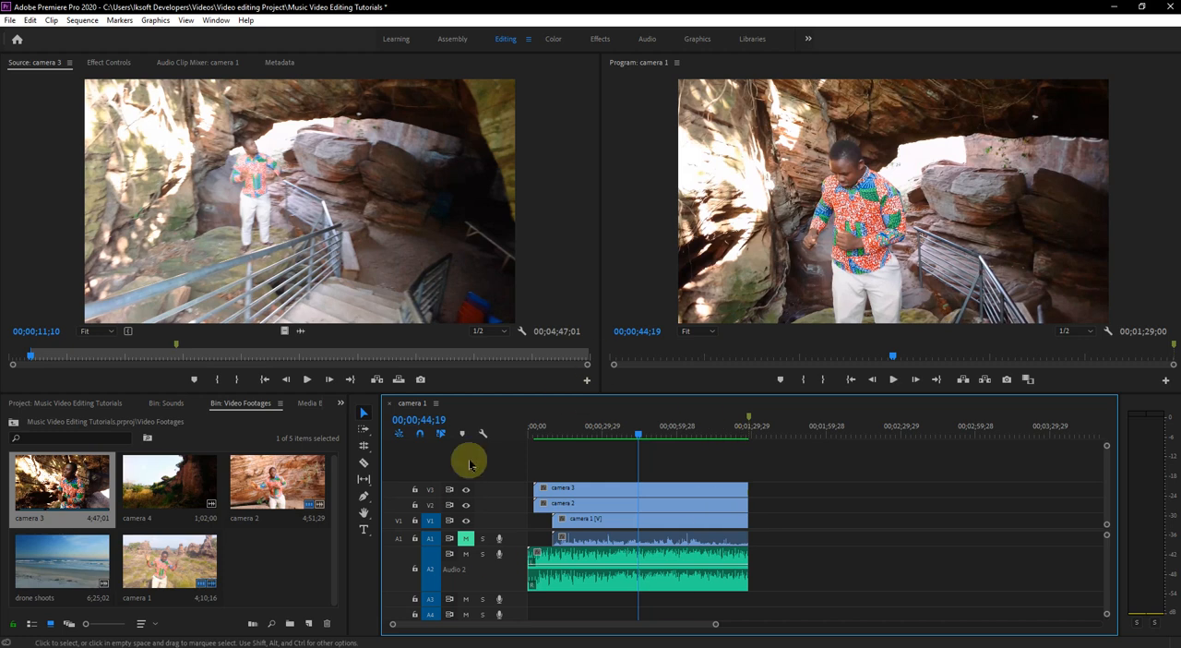
click(10, 21)
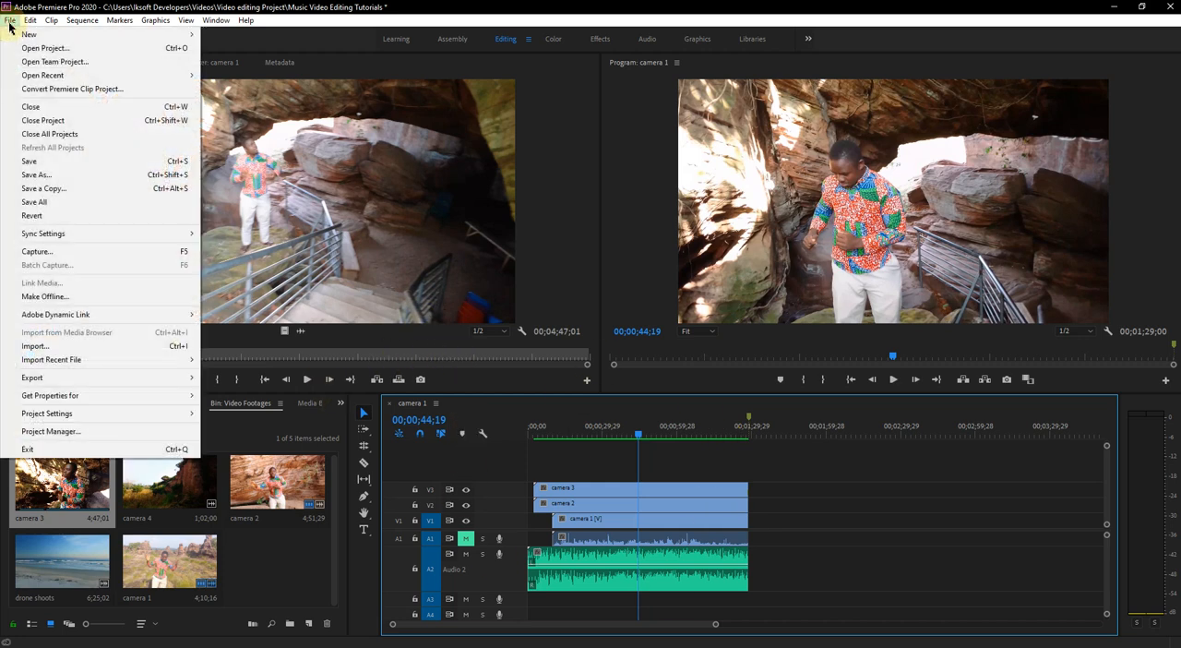
click(44, 204)
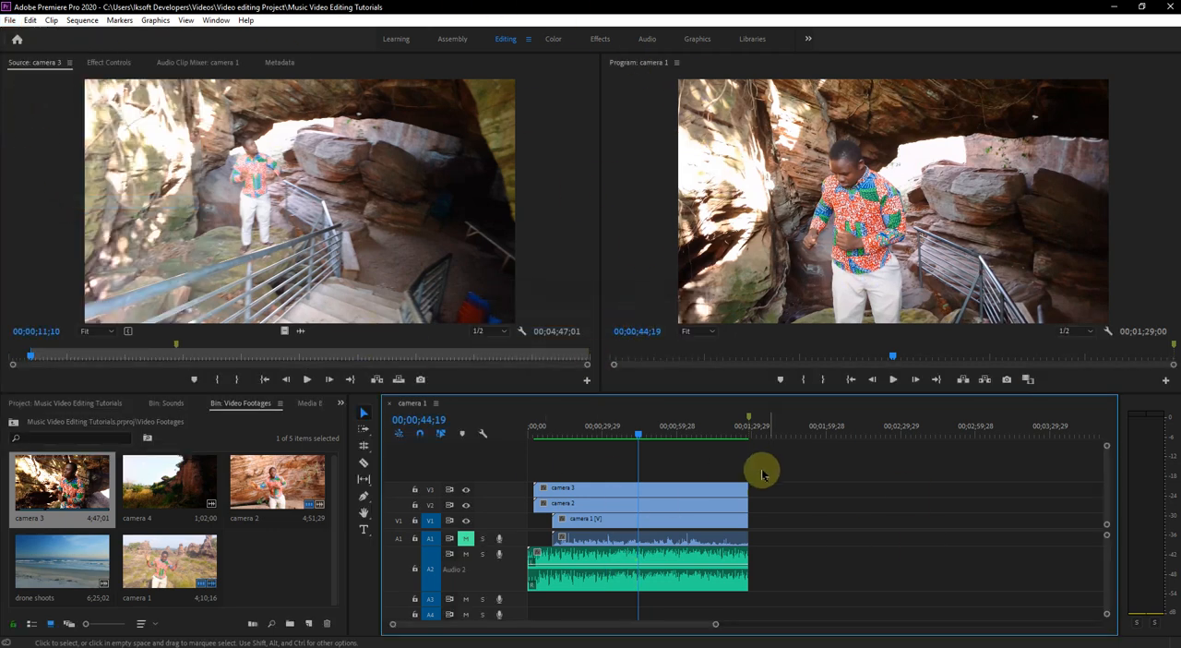
- Toggle the visibility of video tracks V3 and V2 at 00;00;26;09 to compare the camera angles, leaving both tracks visible
drag(755, 440, 596, 434)
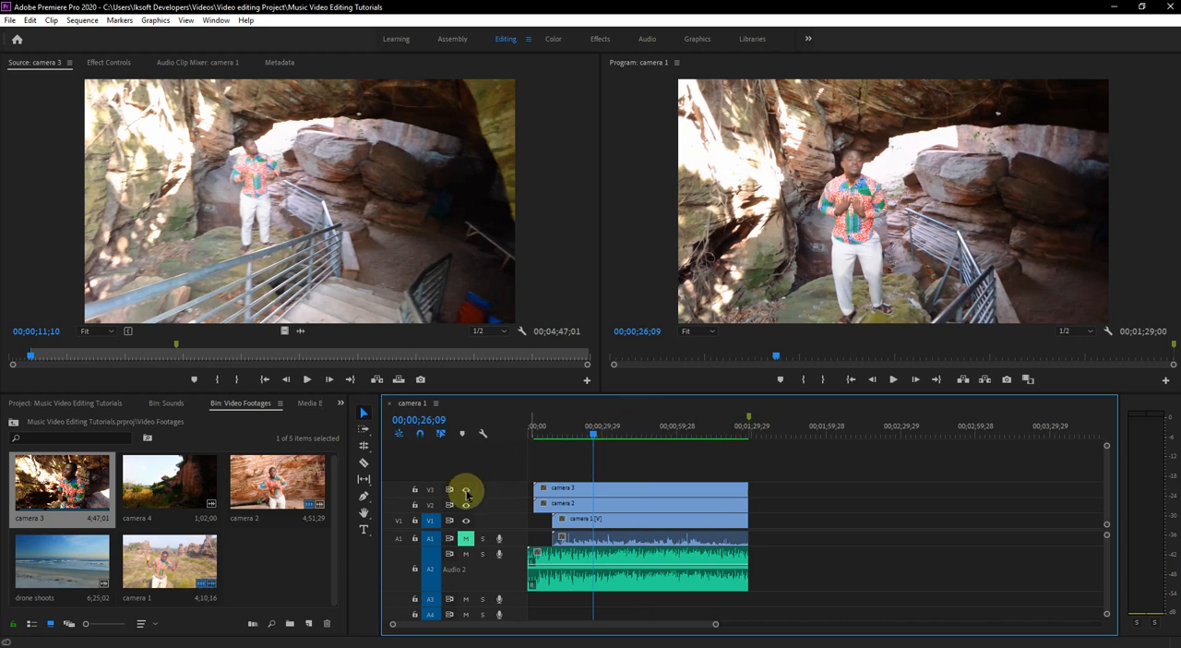
click(466, 491)
click(466, 505)
click(585, 526)
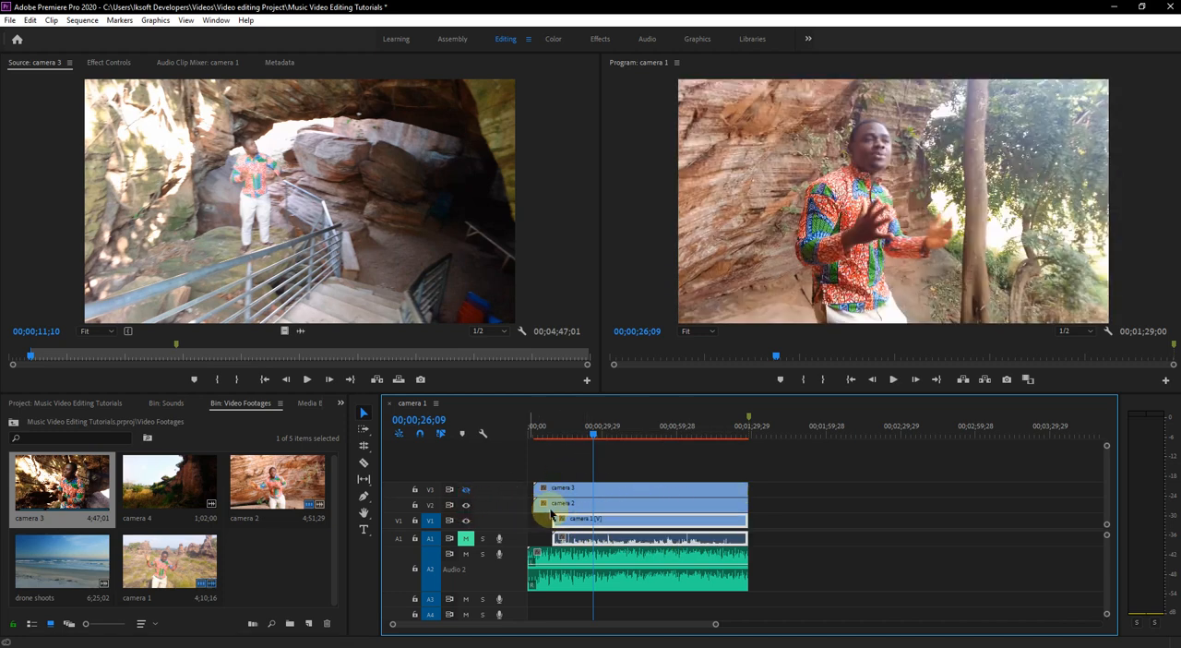
click(572, 504)
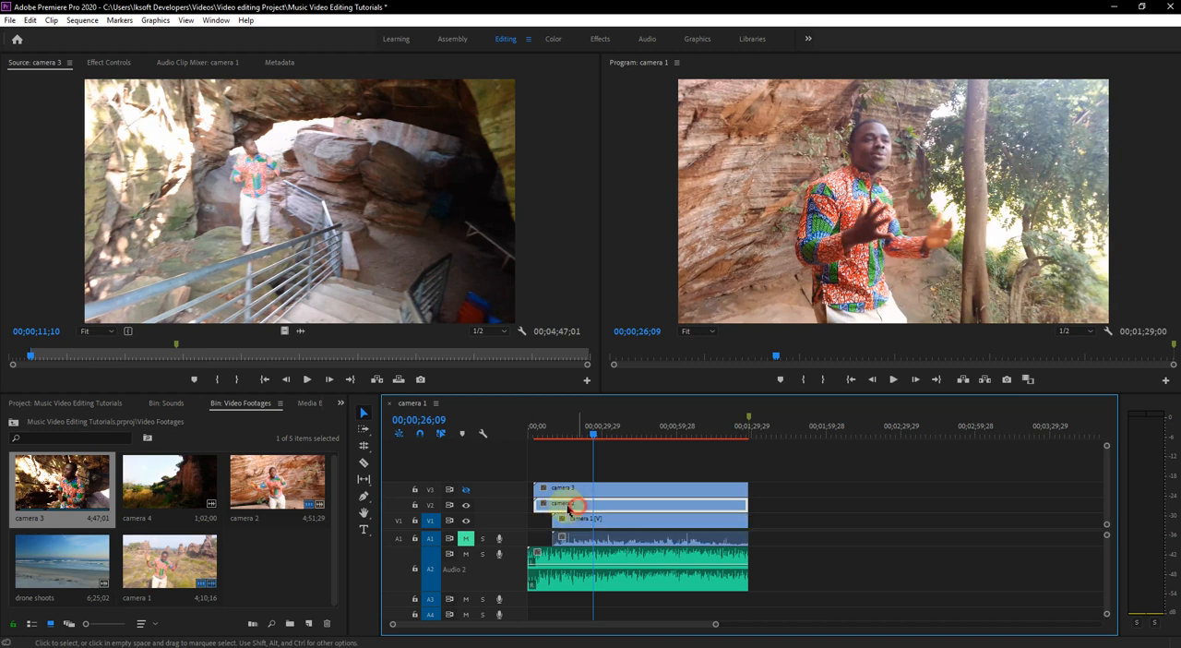
click(466, 489)
click(579, 488)
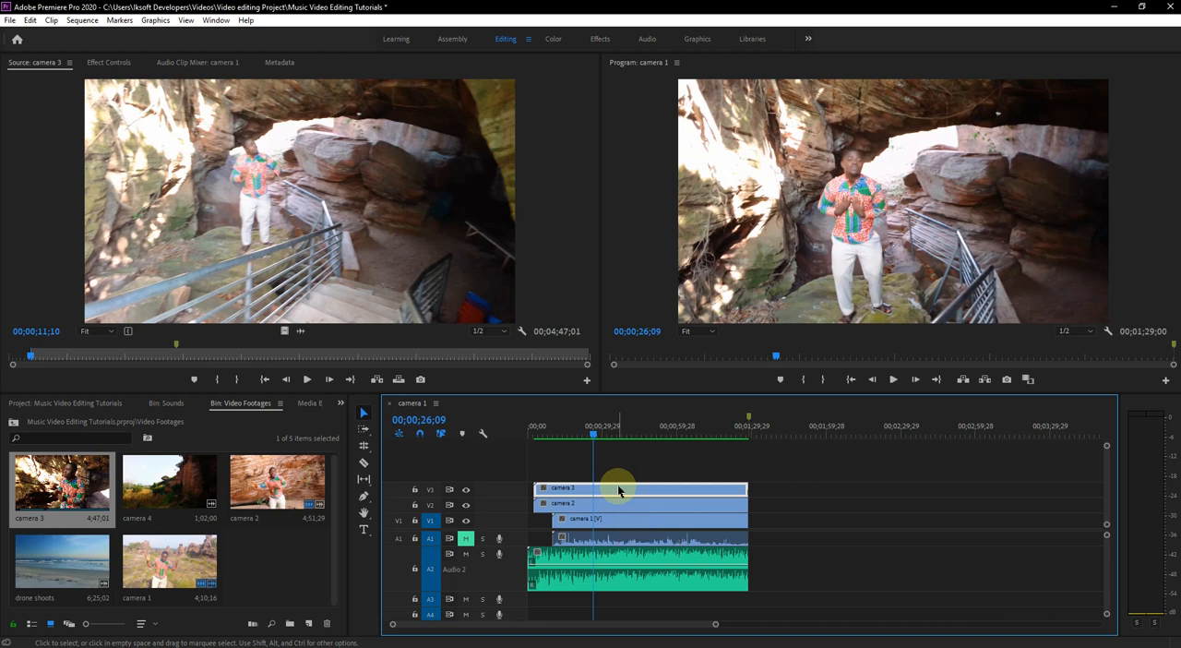
- Play the opening and split the camera 3 clip on V3 at 00;00;05;04 with the Razor tool
click(543, 434)
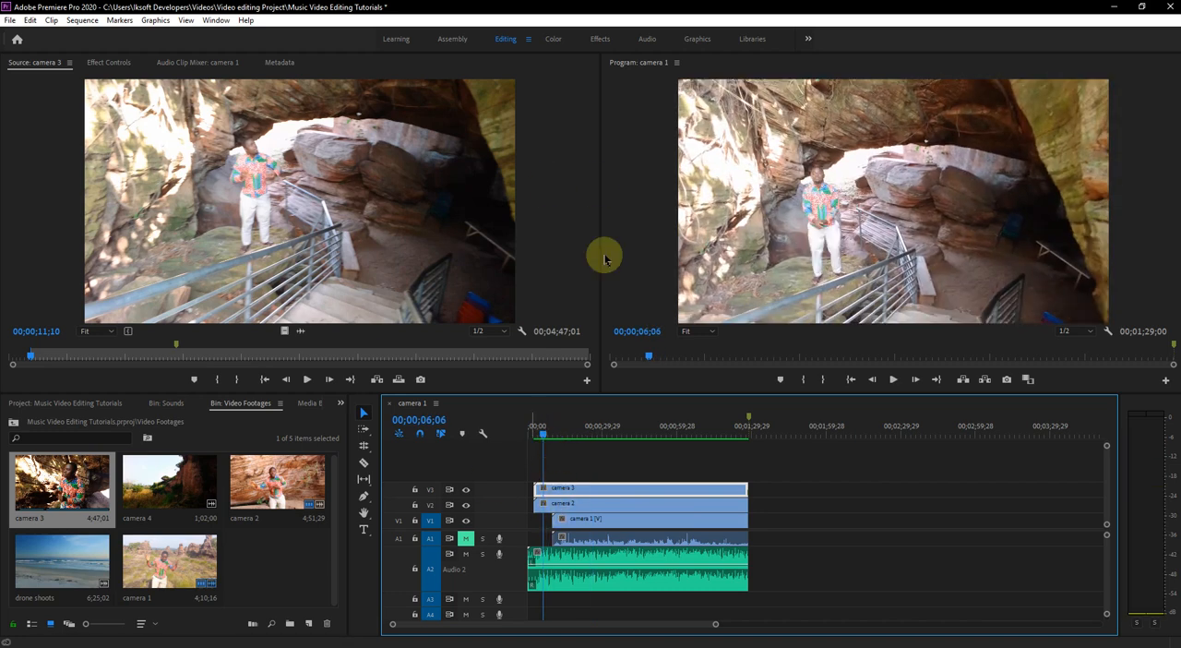
drag(540, 437, 532, 439)
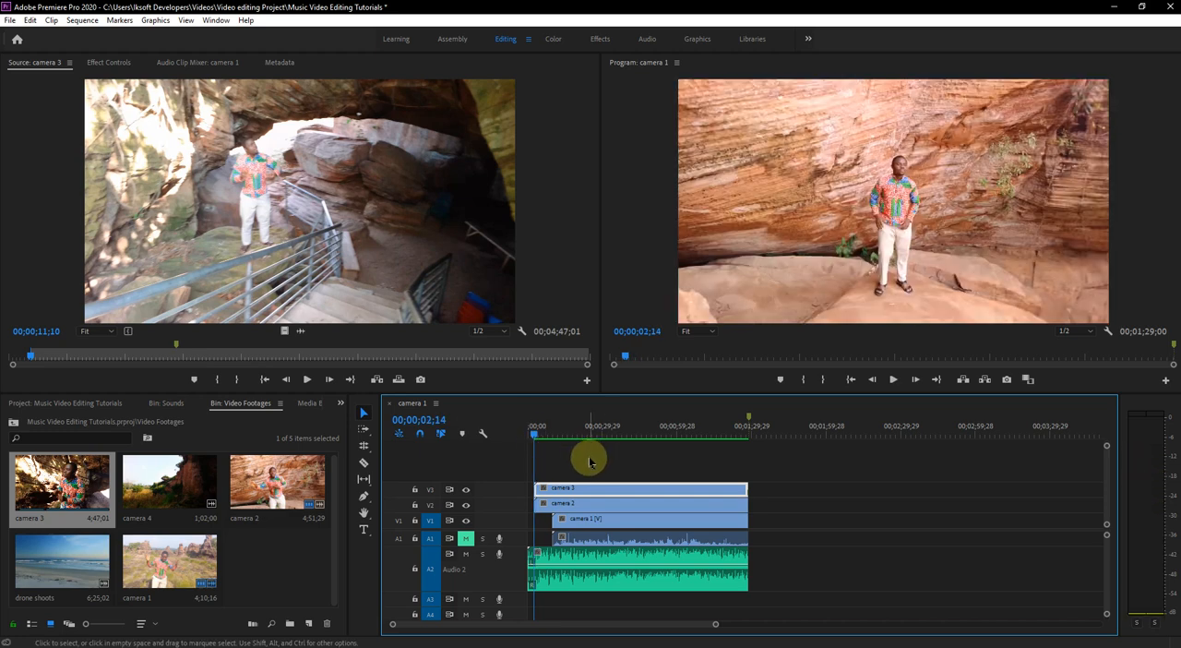
key(equal)
key(equal)
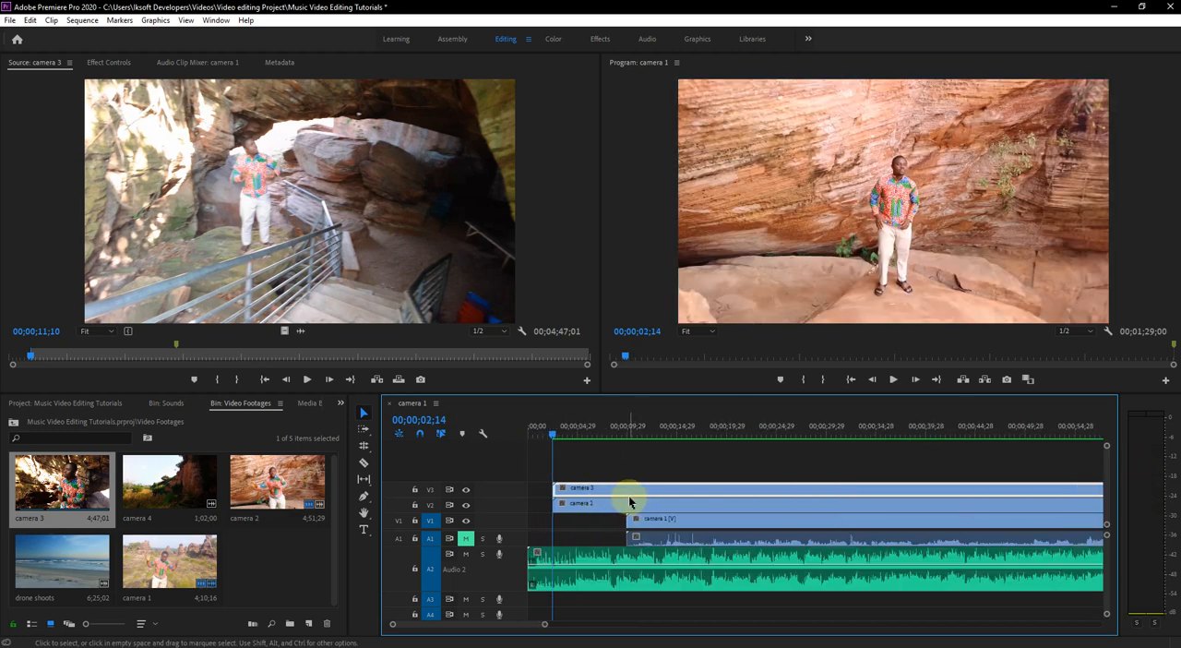
key(space)
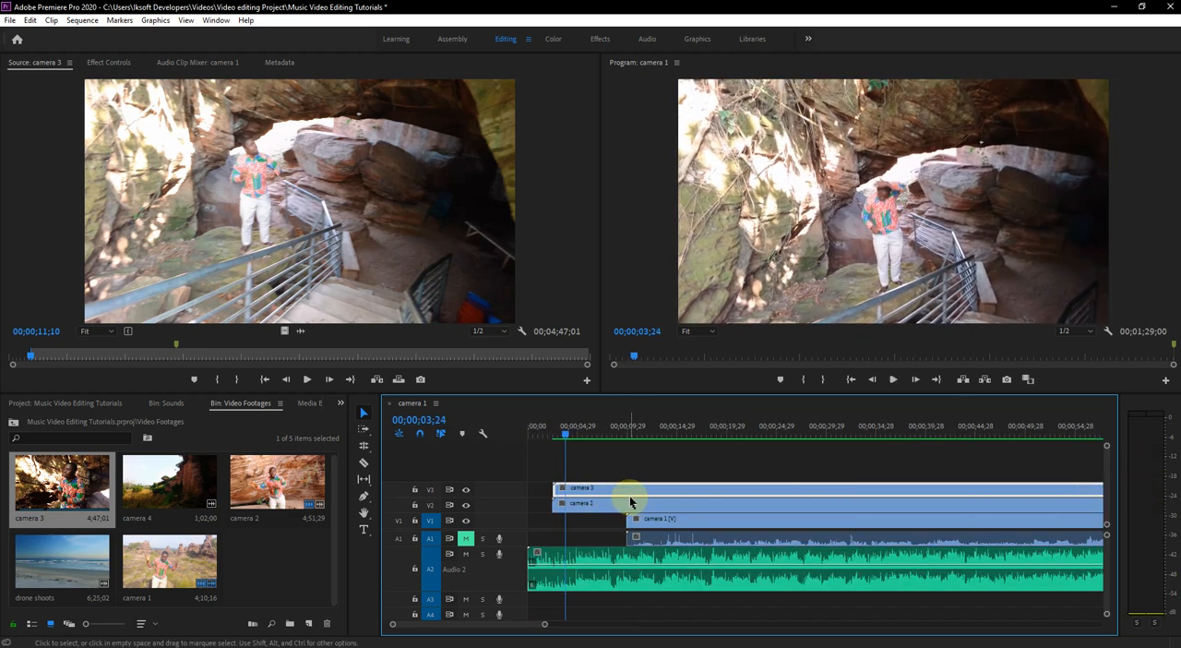
key(space)
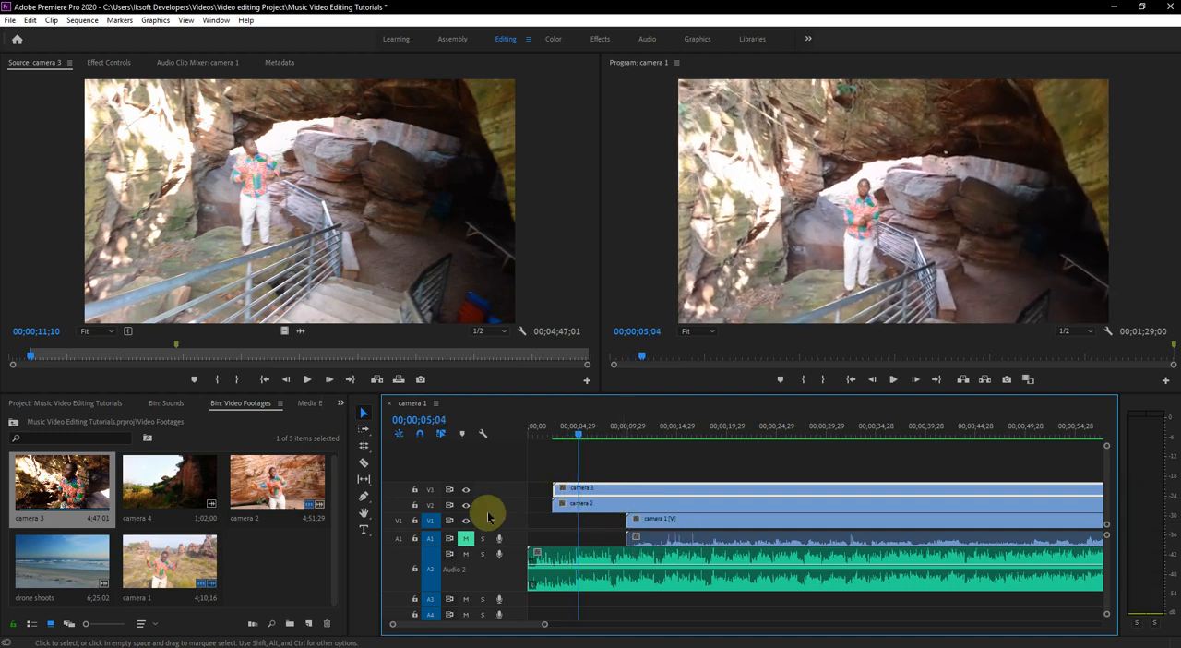
click(365, 464)
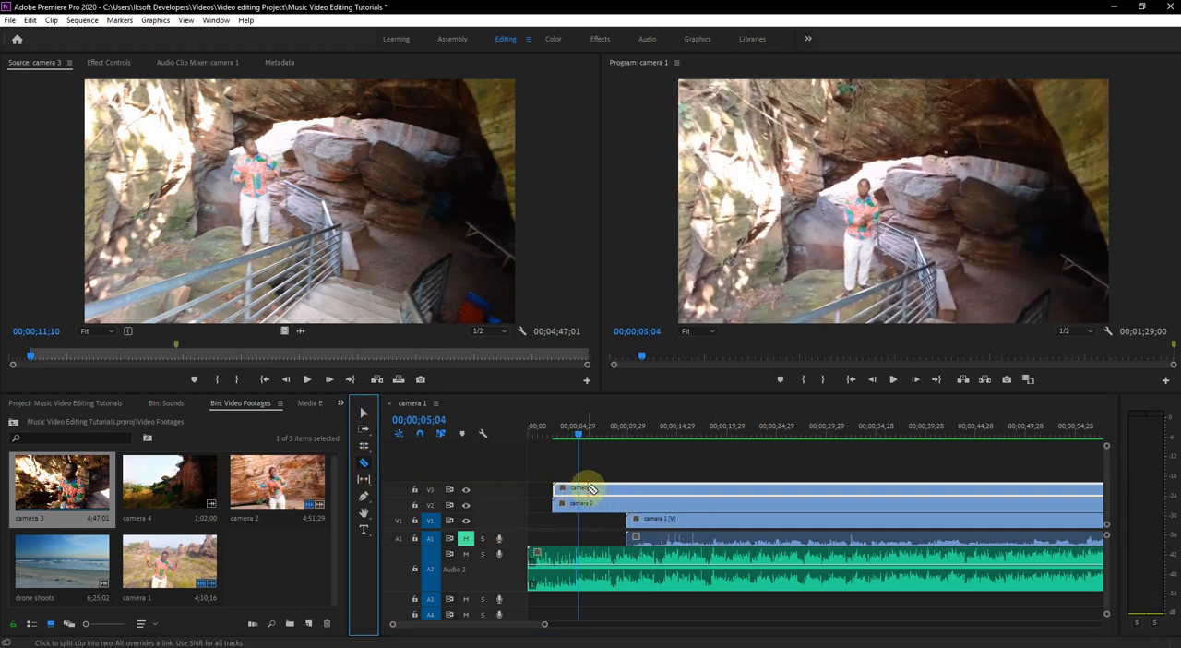
click(581, 488)
- Trim the start of the second camera 3 segment to where camera 1 begins, and play back the opening
click(364, 412)
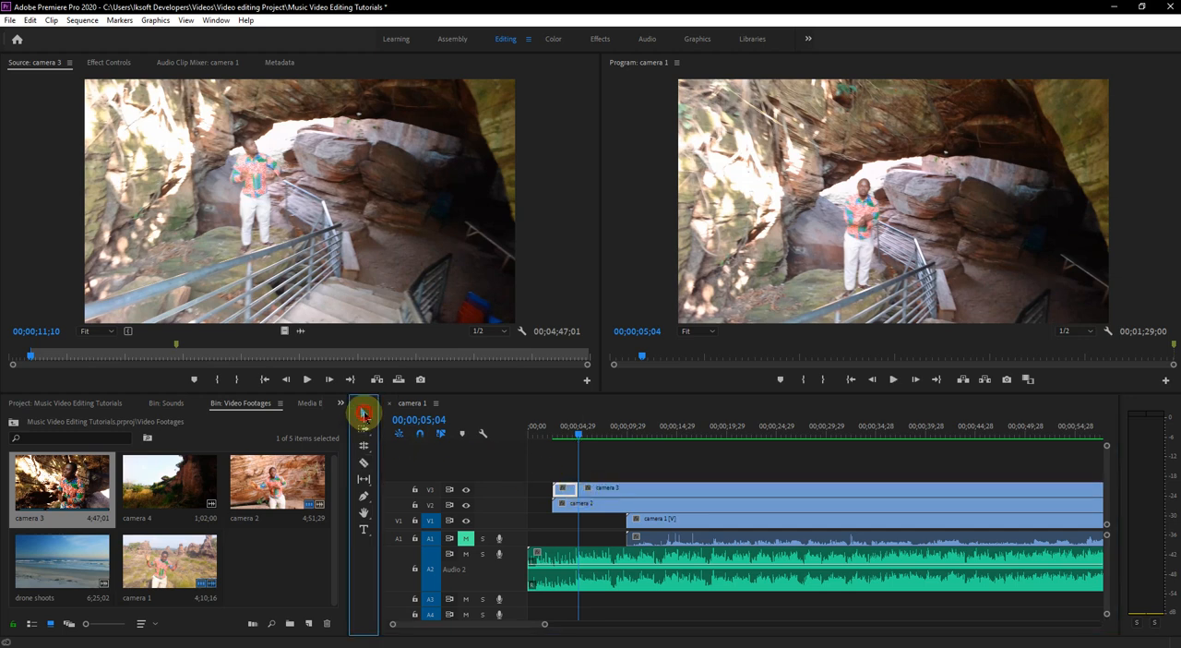
drag(583, 488, 628, 490)
drag(580, 440, 553, 437)
key(space)
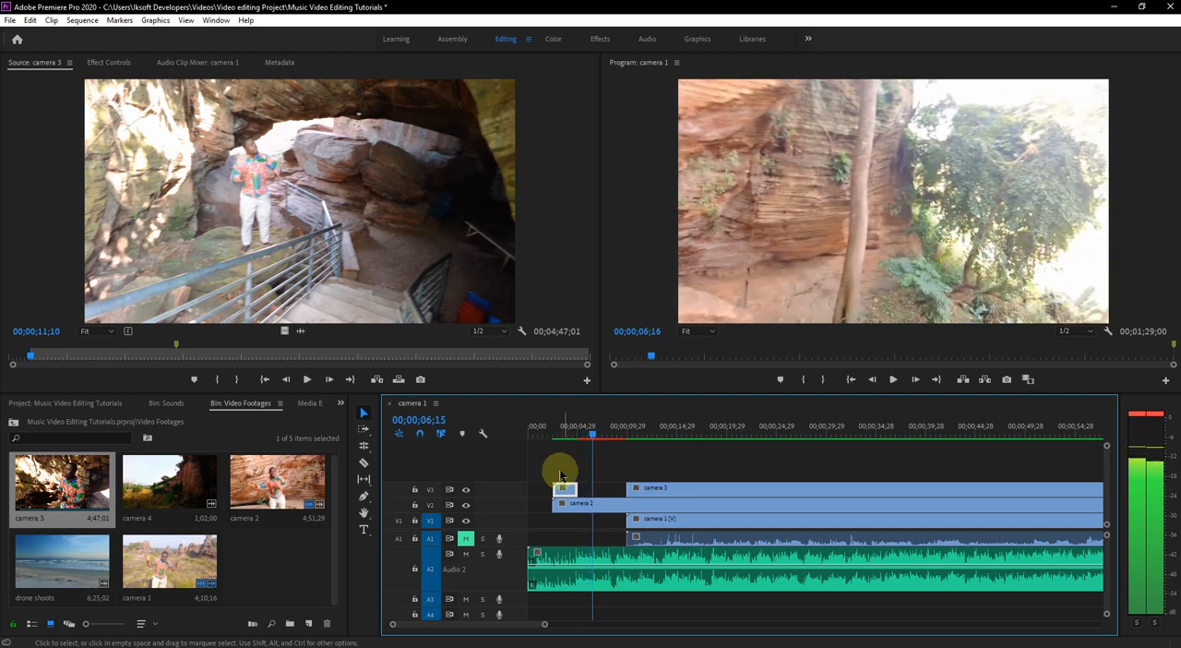
key(space)
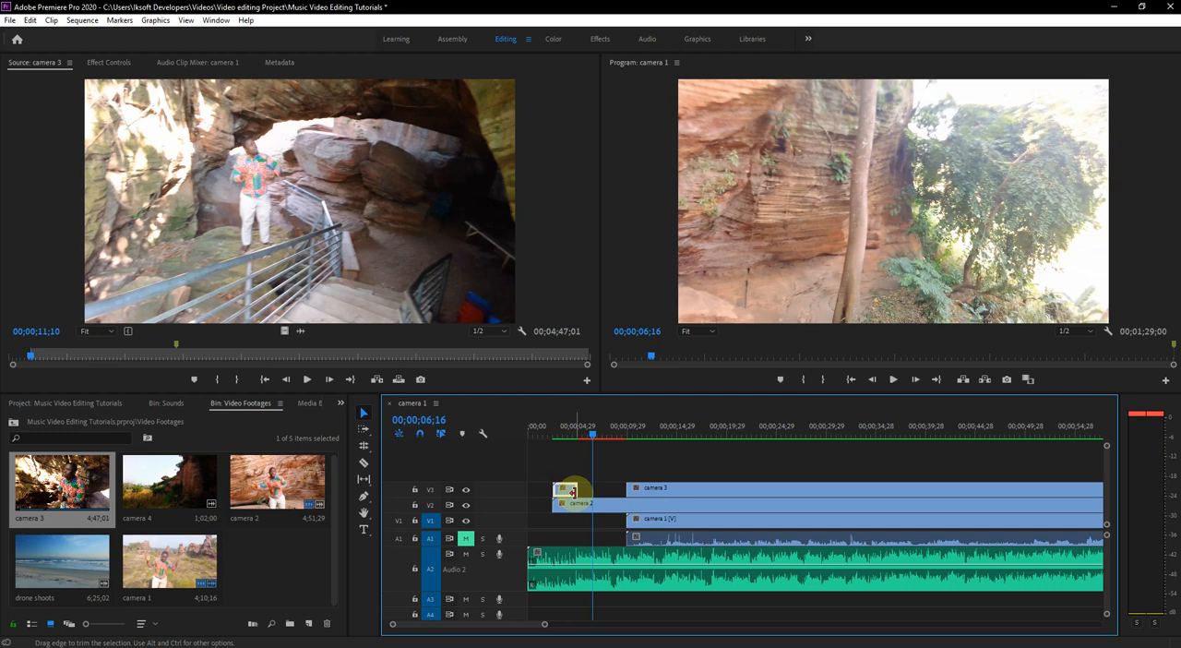
- Extend the end of the first camera 3 segment to about 00;00;07;13 and play back the cut
drag(577, 489, 595, 494)
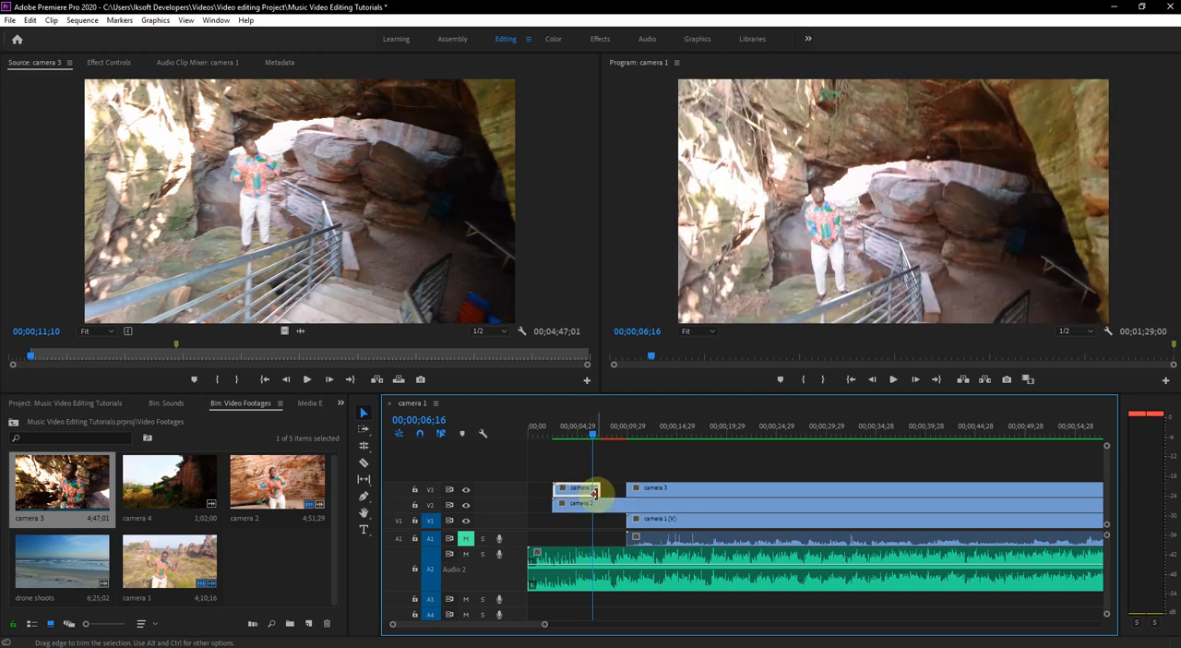
click(583, 432)
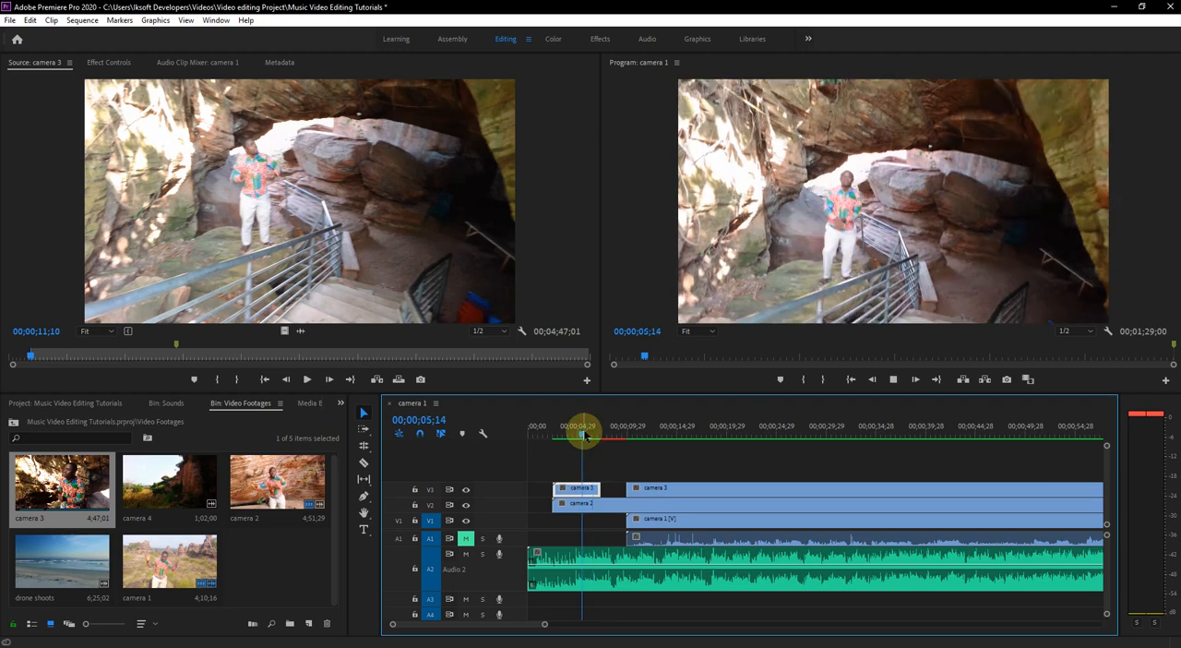
key(space)
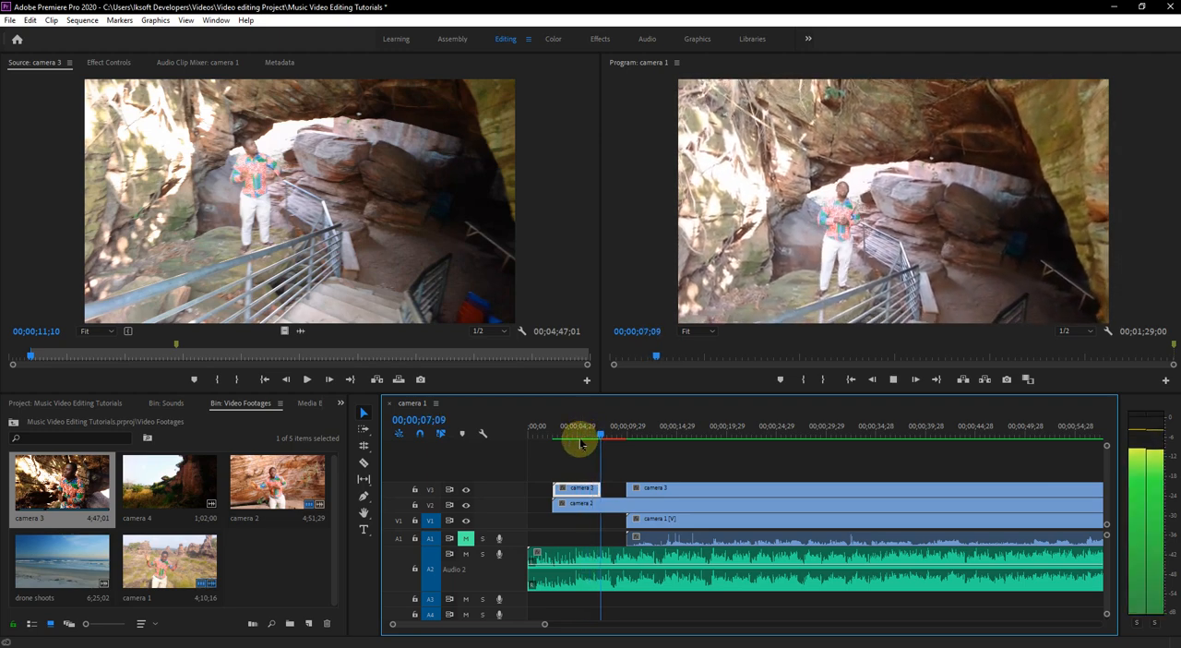
key(space)
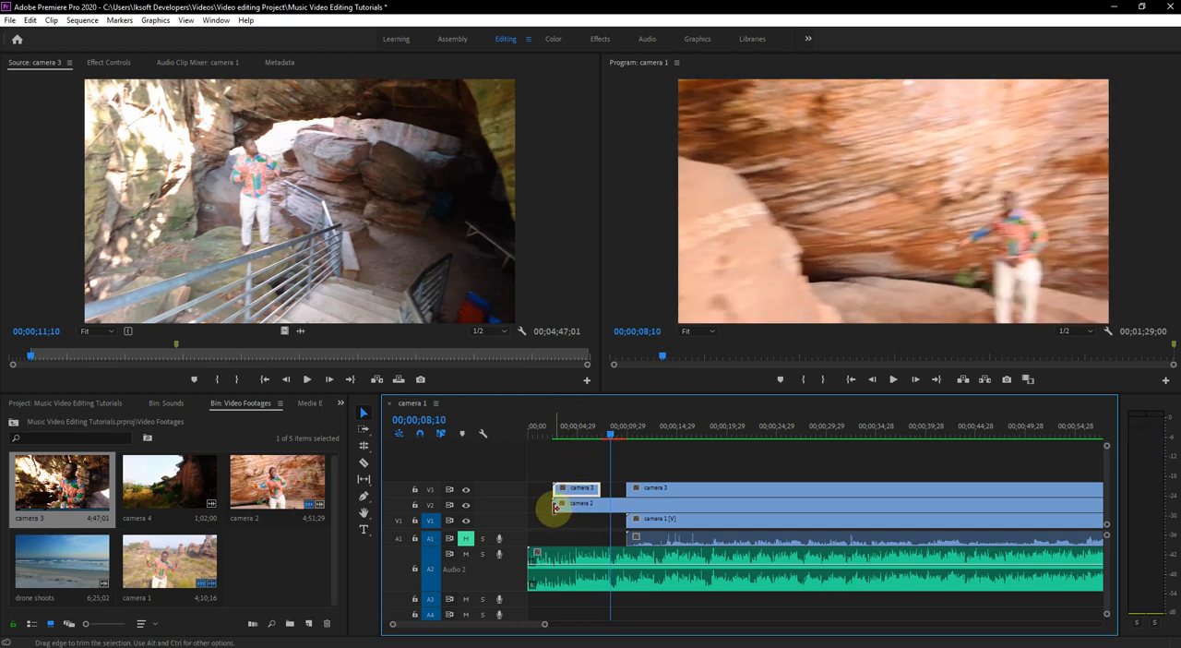
- Trim the start of the camera 2 clip on V2 to the end of the first camera 3 segment and play back the cut
drag(564, 509, 601, 510)
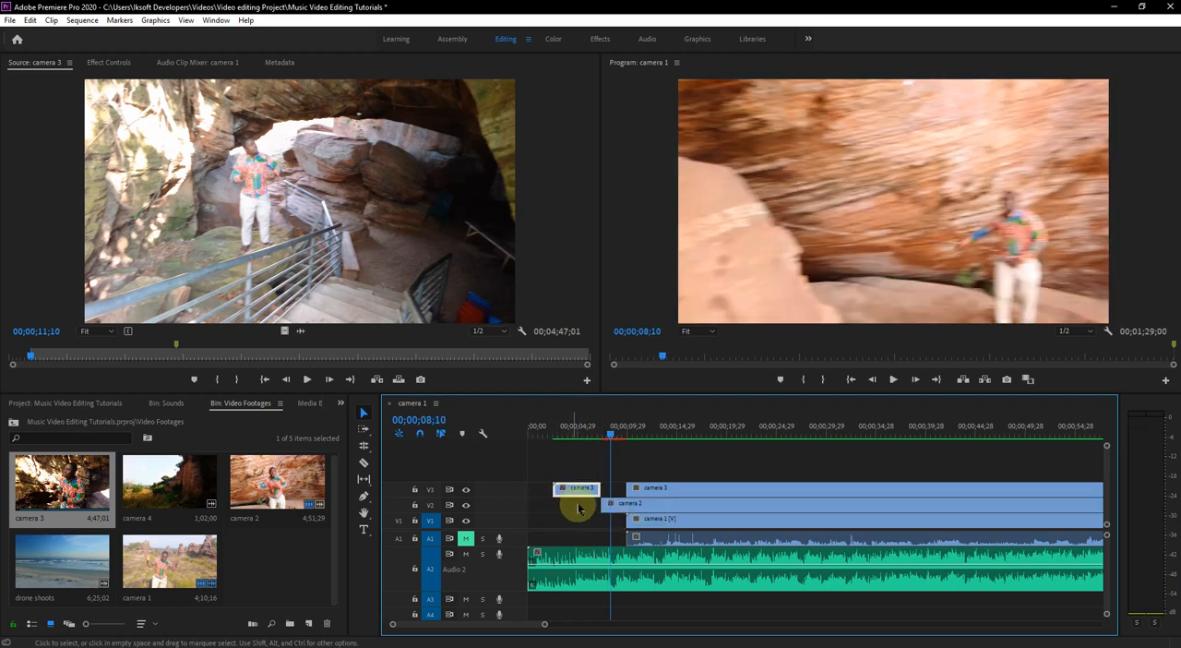
drag(606, 504, 555, 503)
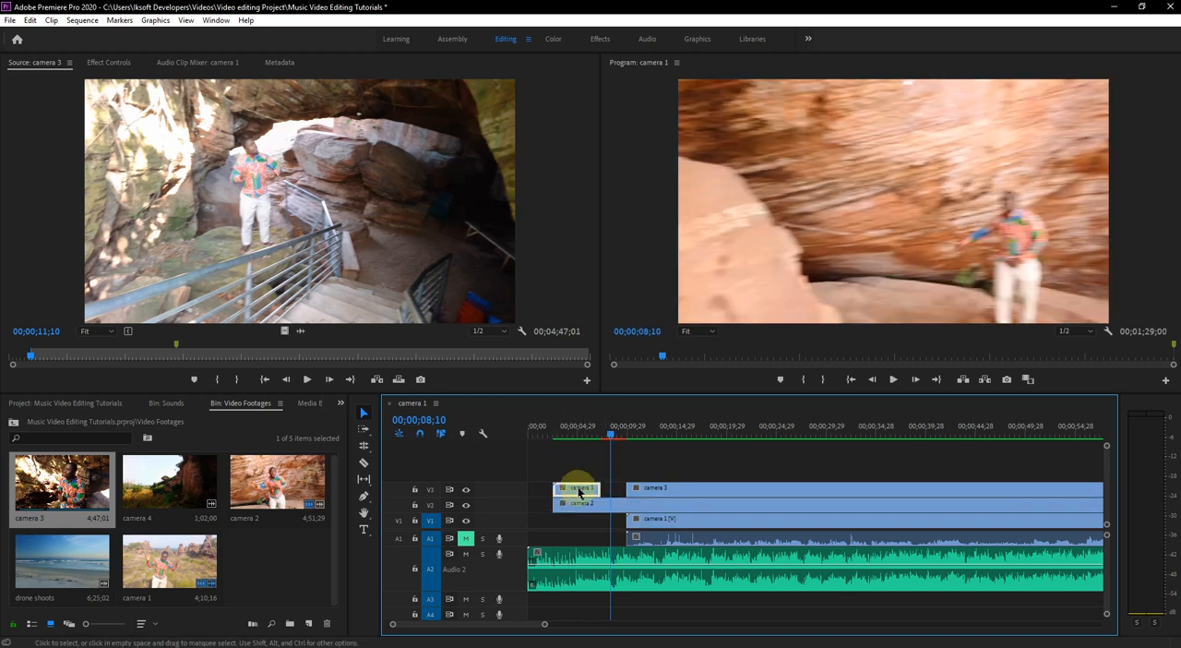
click(623, 509)
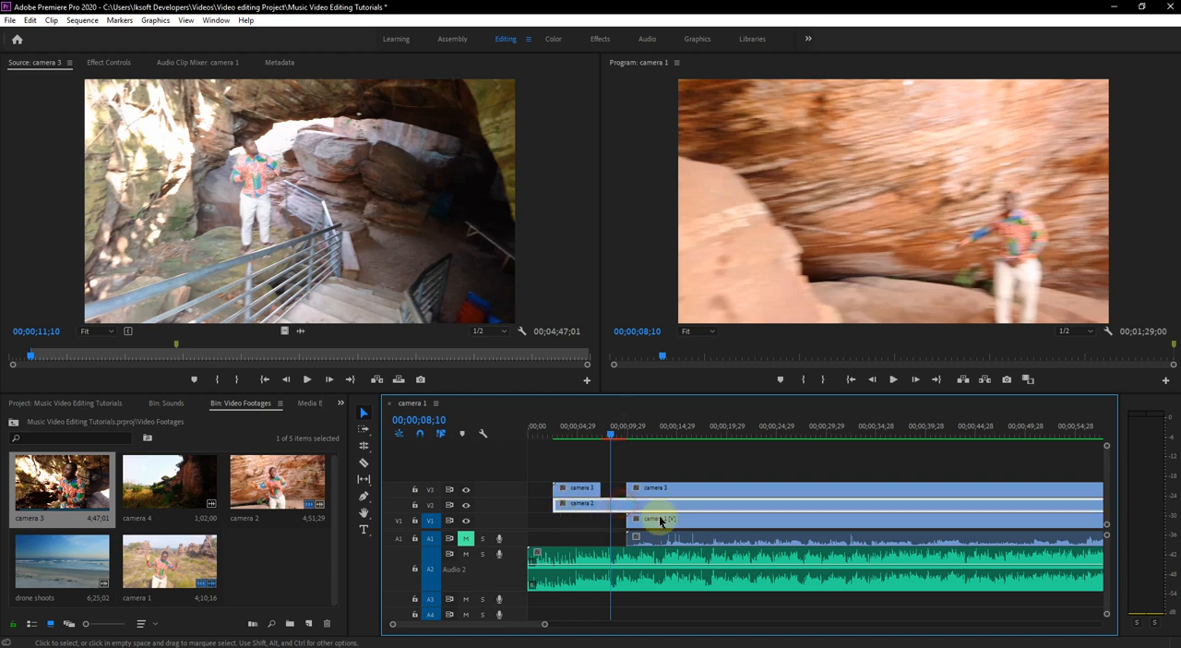
drag(558, 512, 602, 513)
click(561, 430)
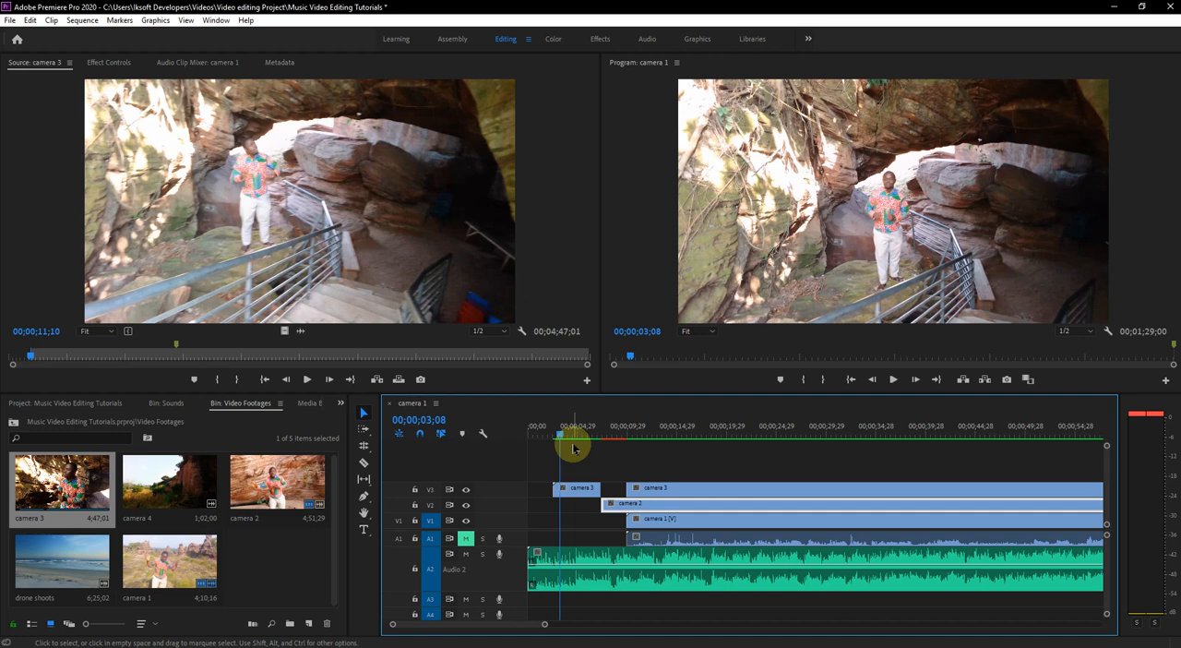
key(space)
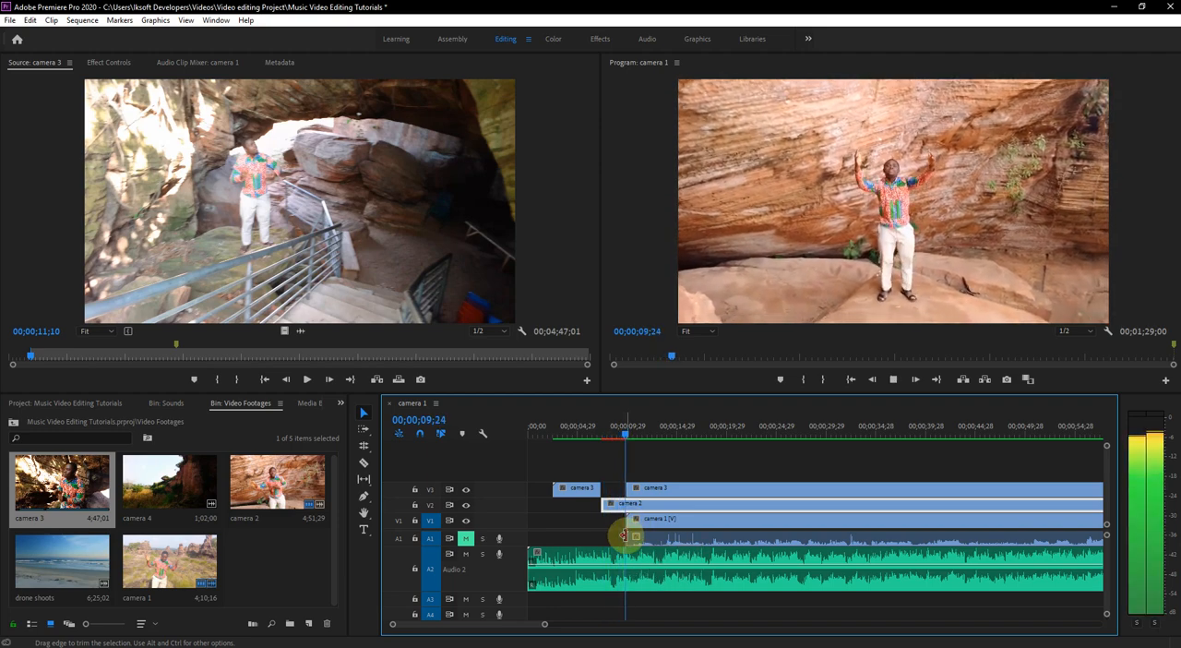
key(alt+space)
- Trim the start of the second camera 3 segment to about 00;00;13;08 and play back the switch from camera 2
click(628, 419)
click(620, 430)
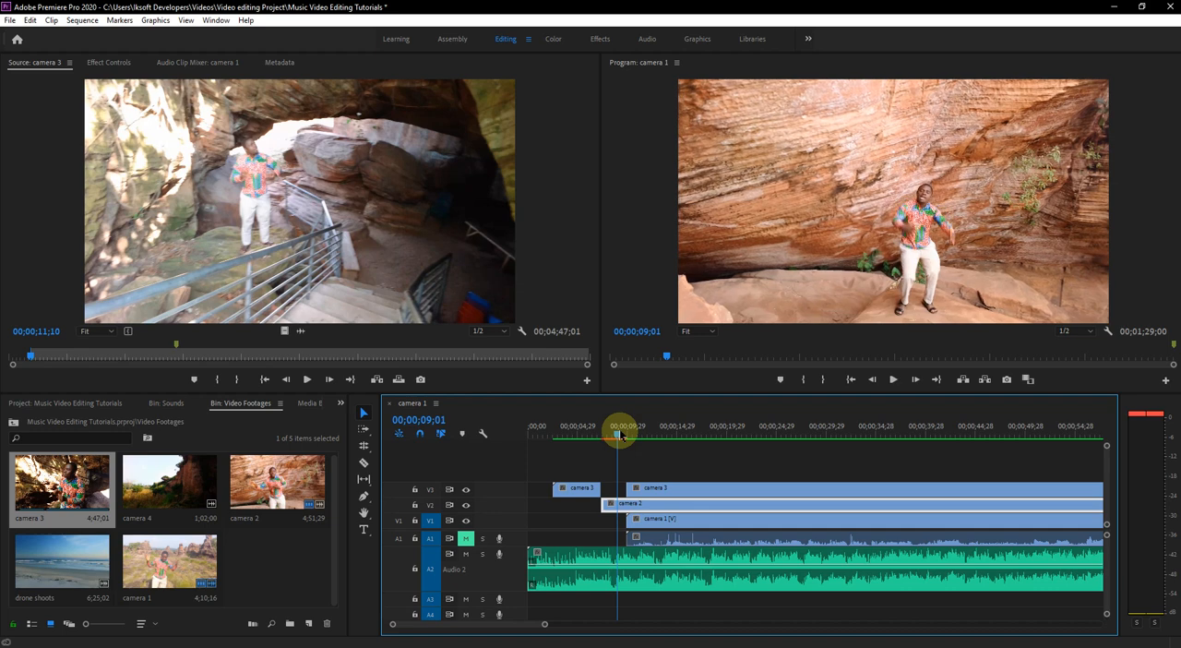
key(space)
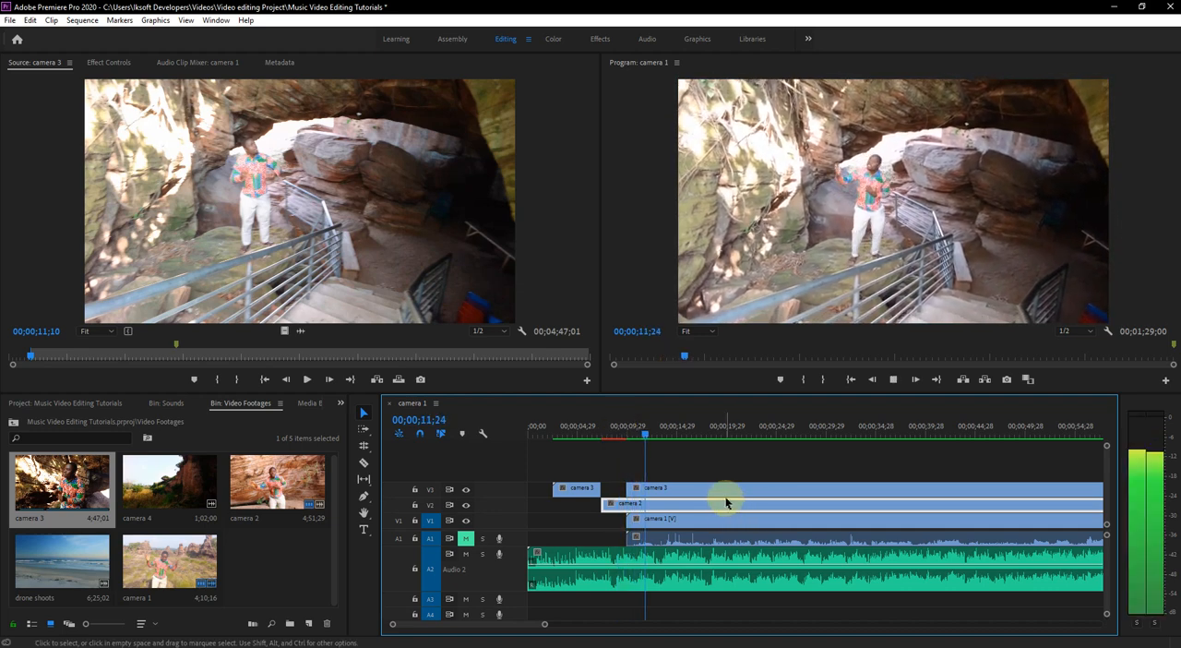
key(space)
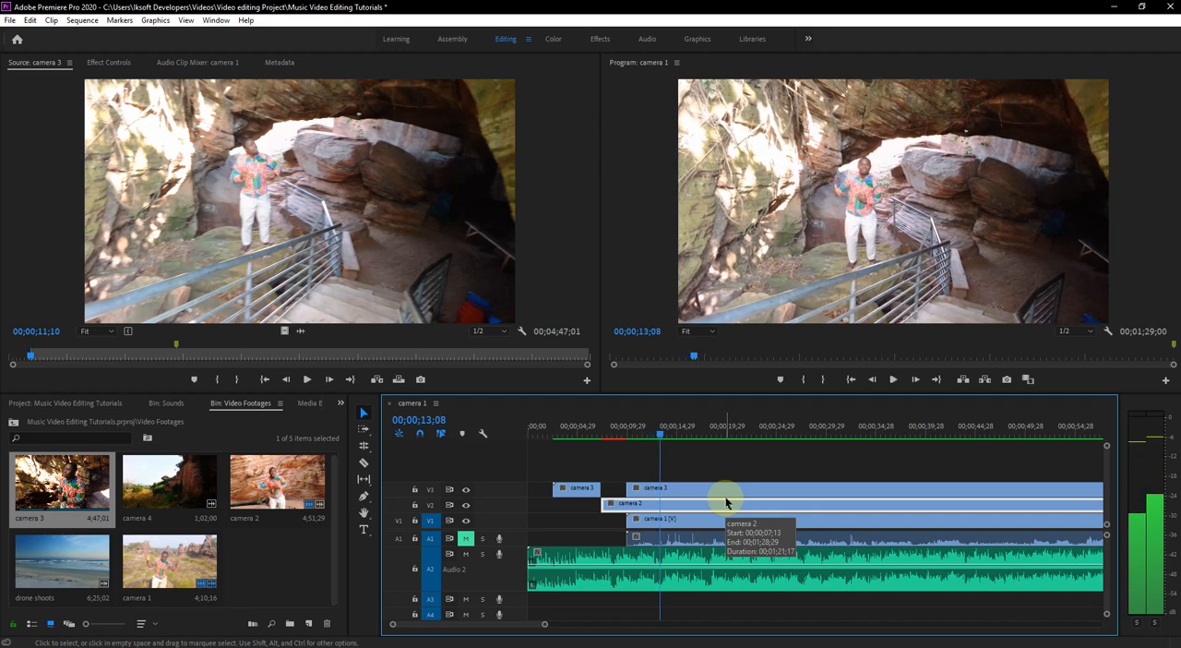
drag(627, 489, 663, 494)
drag(616, 429, 606, 429)
key(space)
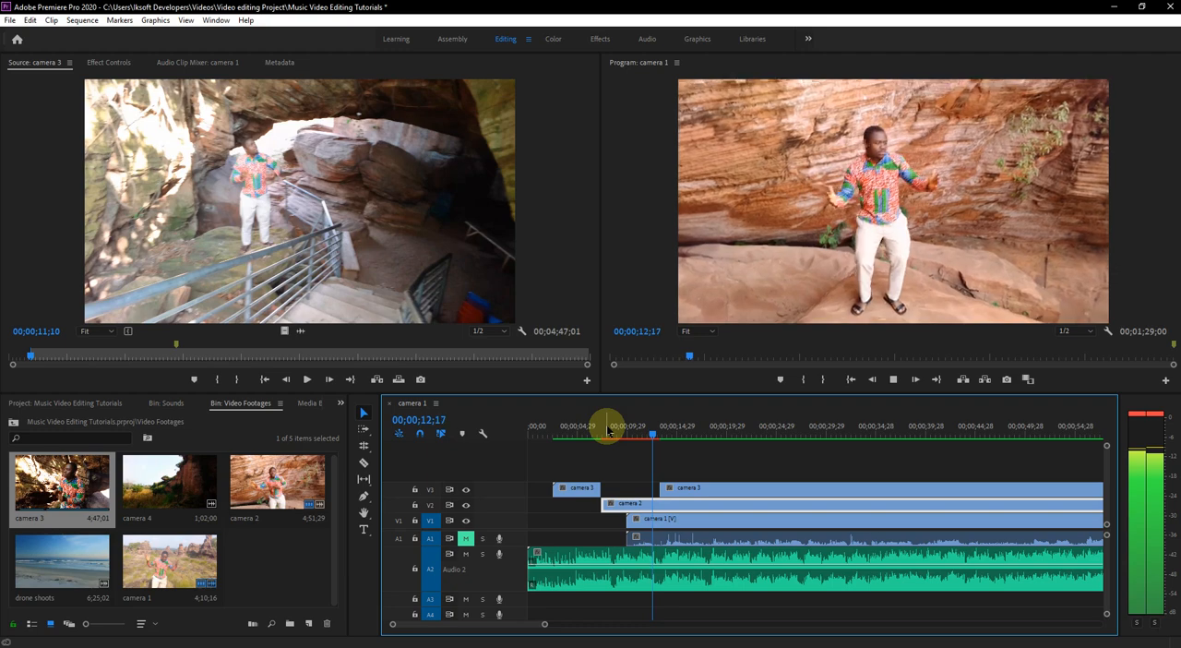
key(space)
click(627, 426)
key(space)
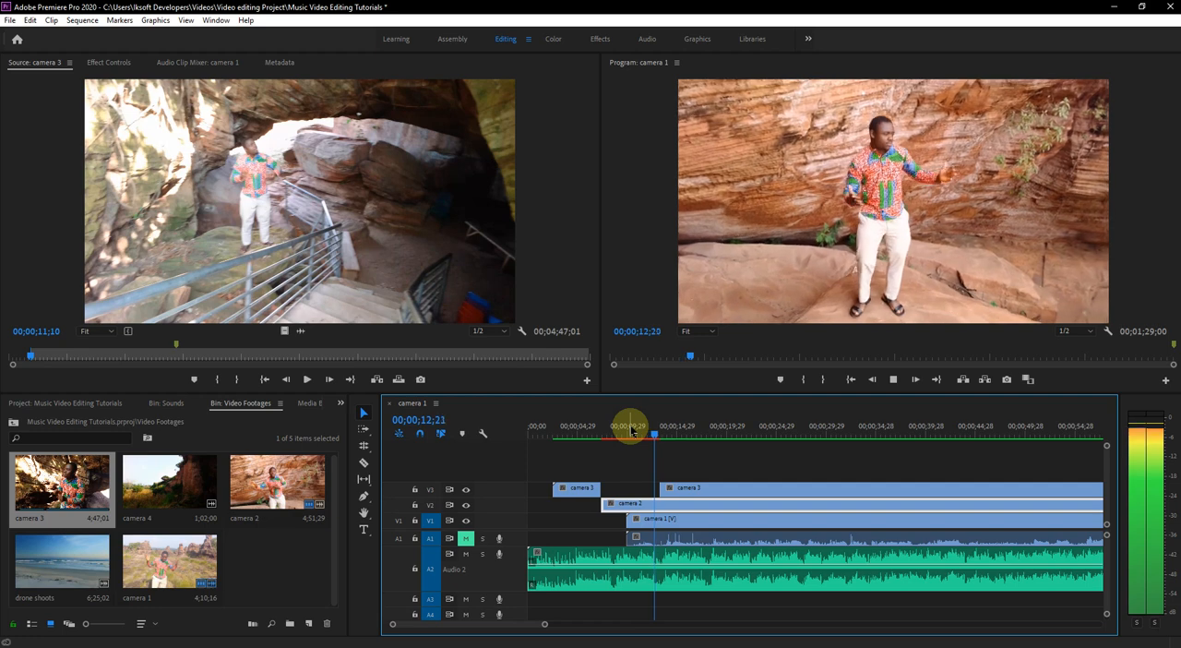
key(space)
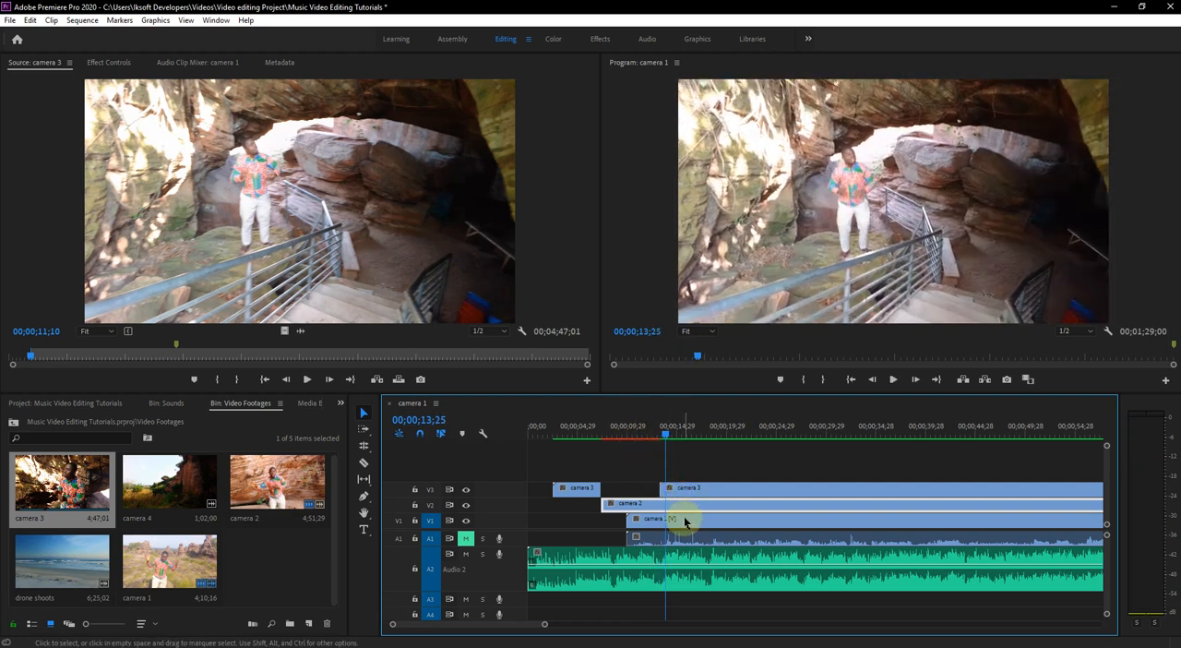
- Split the camera 3 and camera 2 clips on V3 and V2 at 00;00;13;25 with the Razor tool
key(equal)
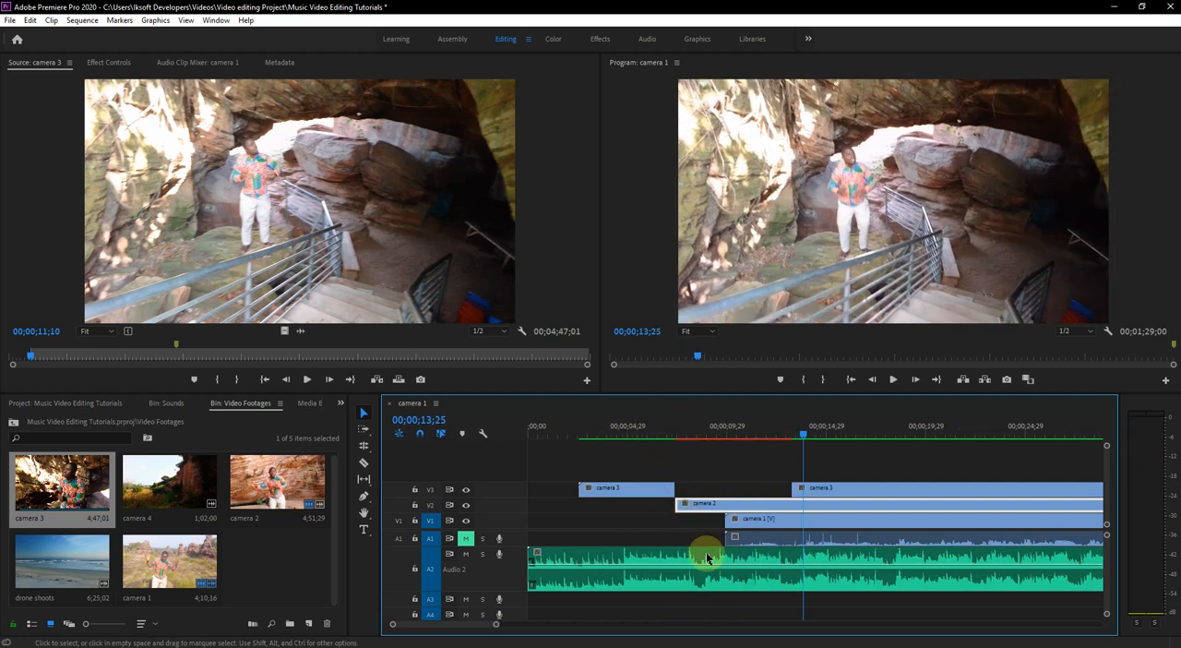
click(815, 520)
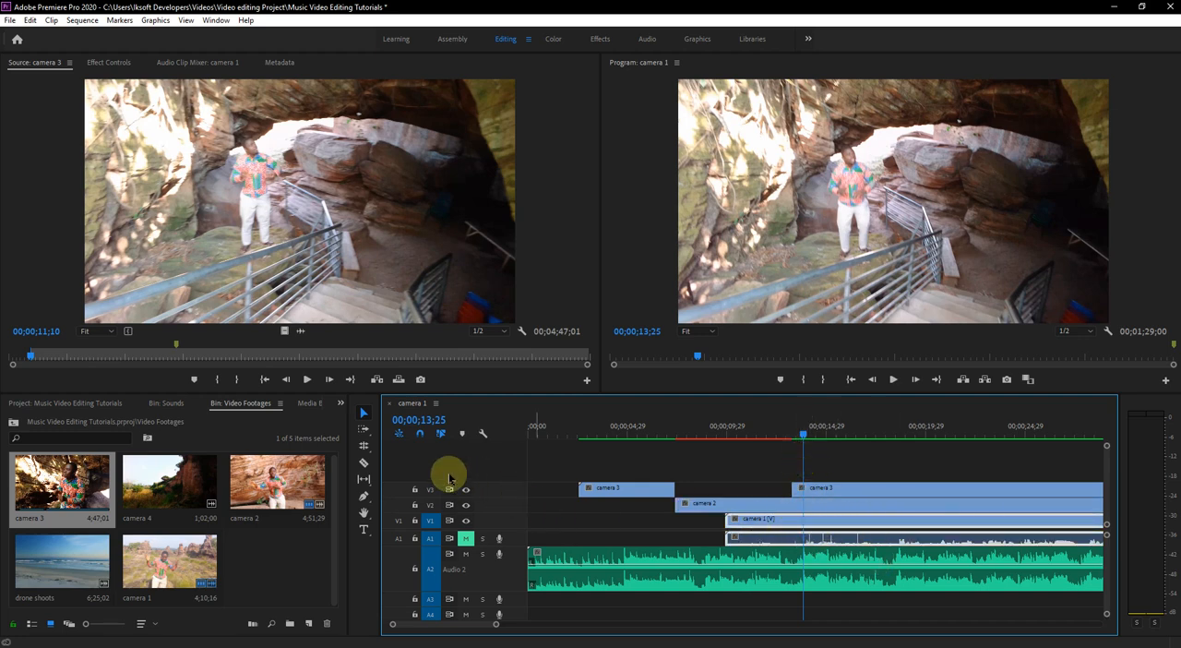
click(364, 464)
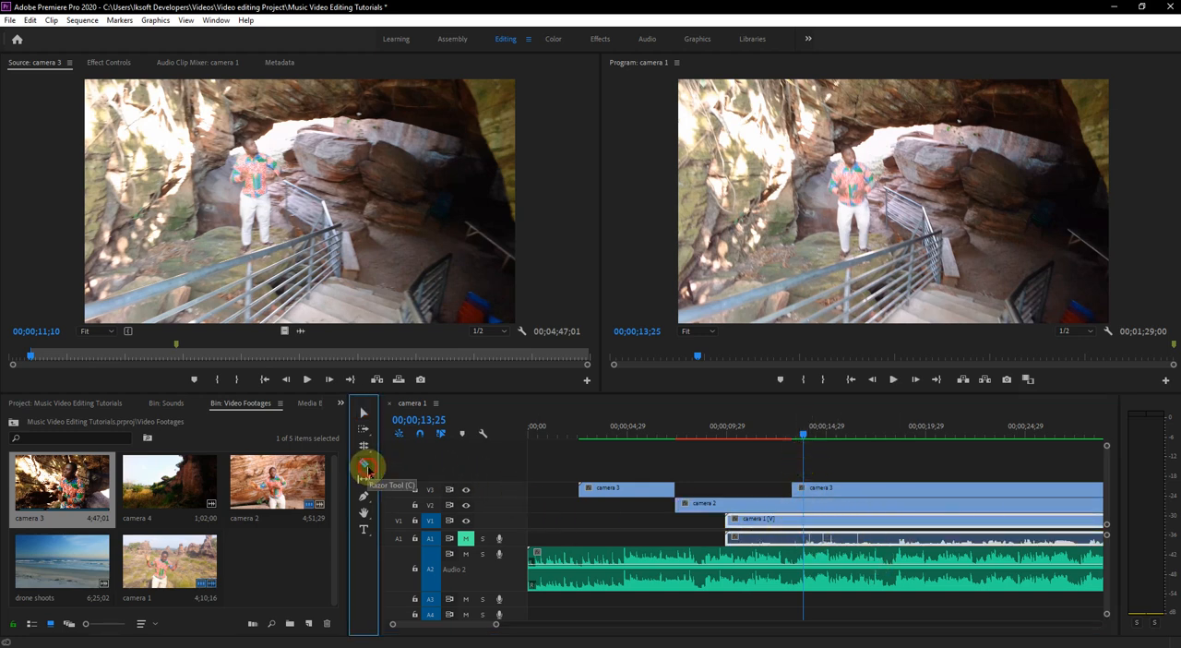
click(807, 506)
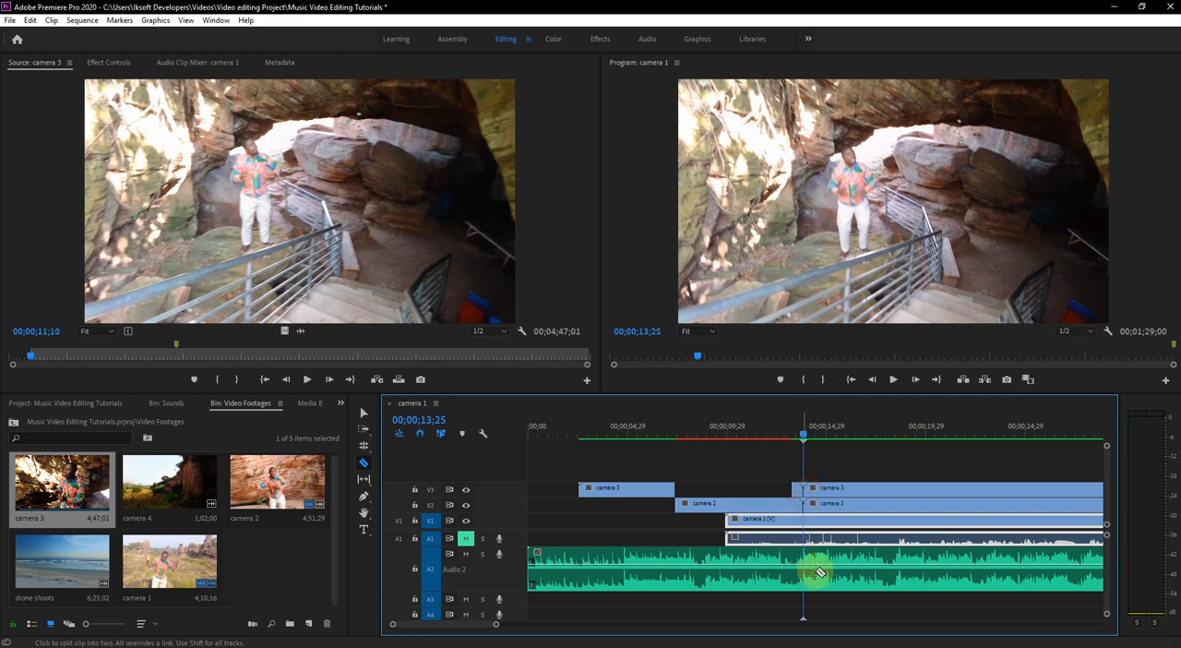
- Trim the starts of the later camera 3 and camera 2 segments to about 00;00;21;00 and play back the uncovered camera 1 section
click(364, 413)
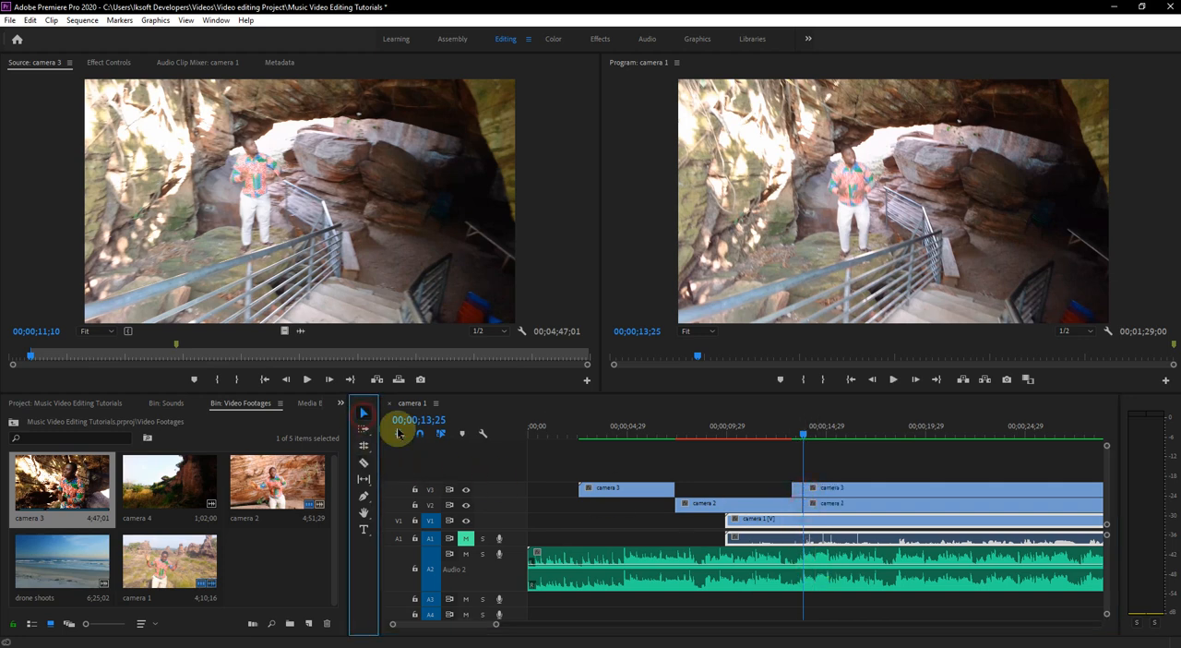
click(774, 543)
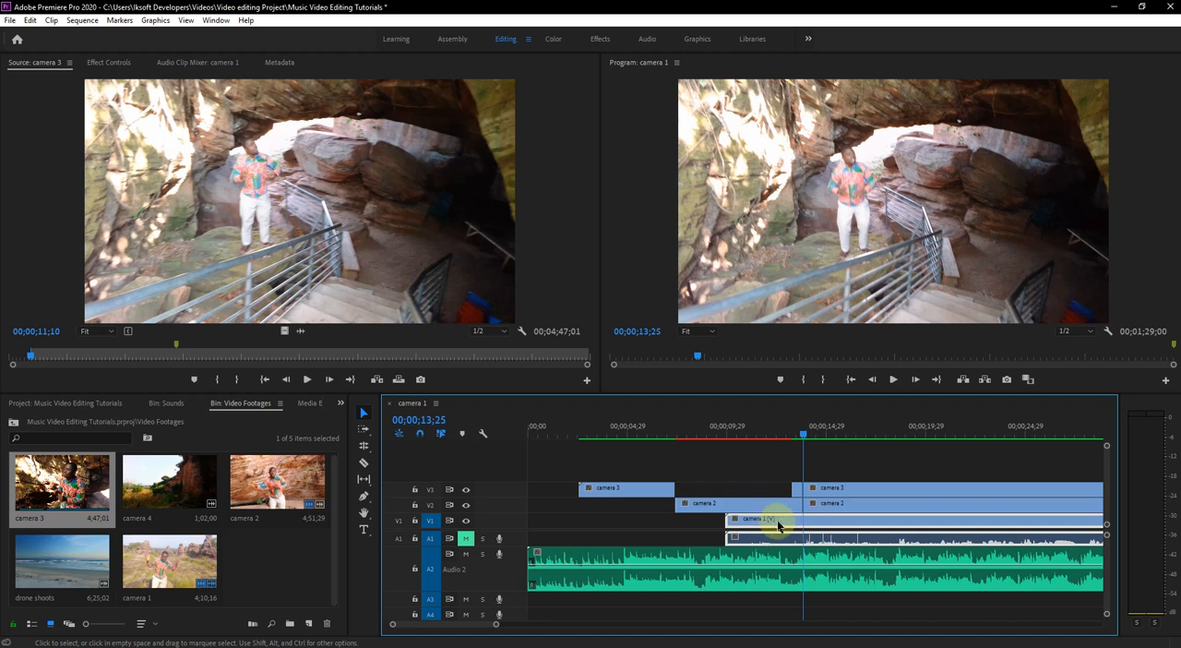
drag(797, 489, 948, 490)
drag(810, 508, 956, 508)
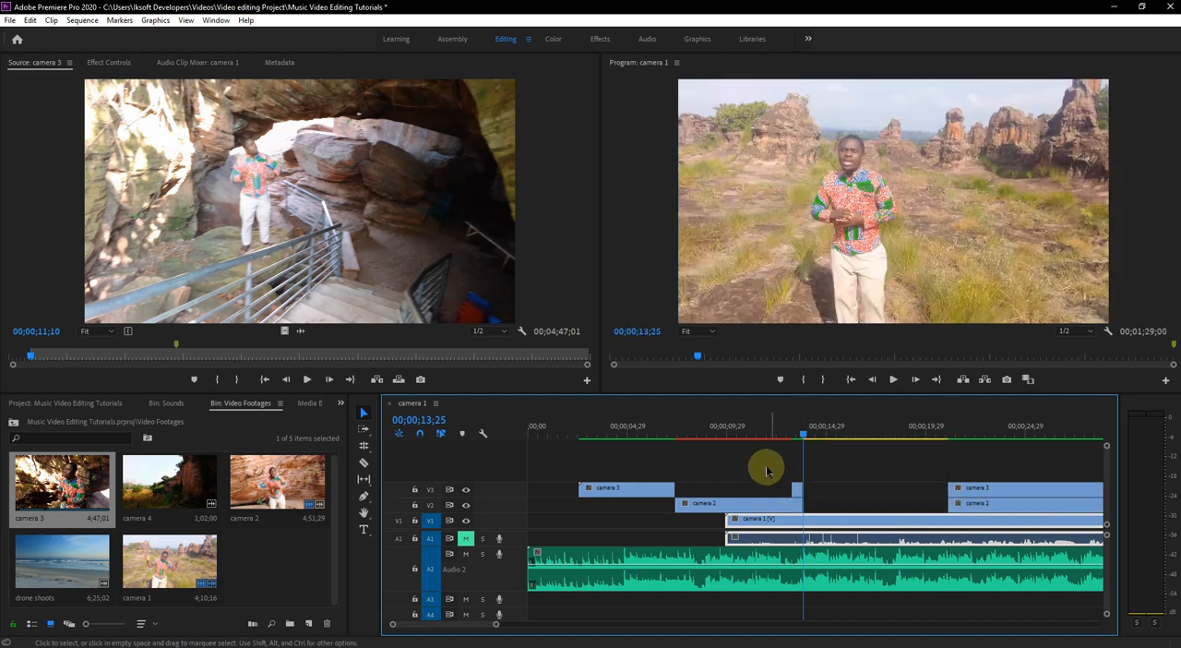
drag(788, 436, 792, 434)
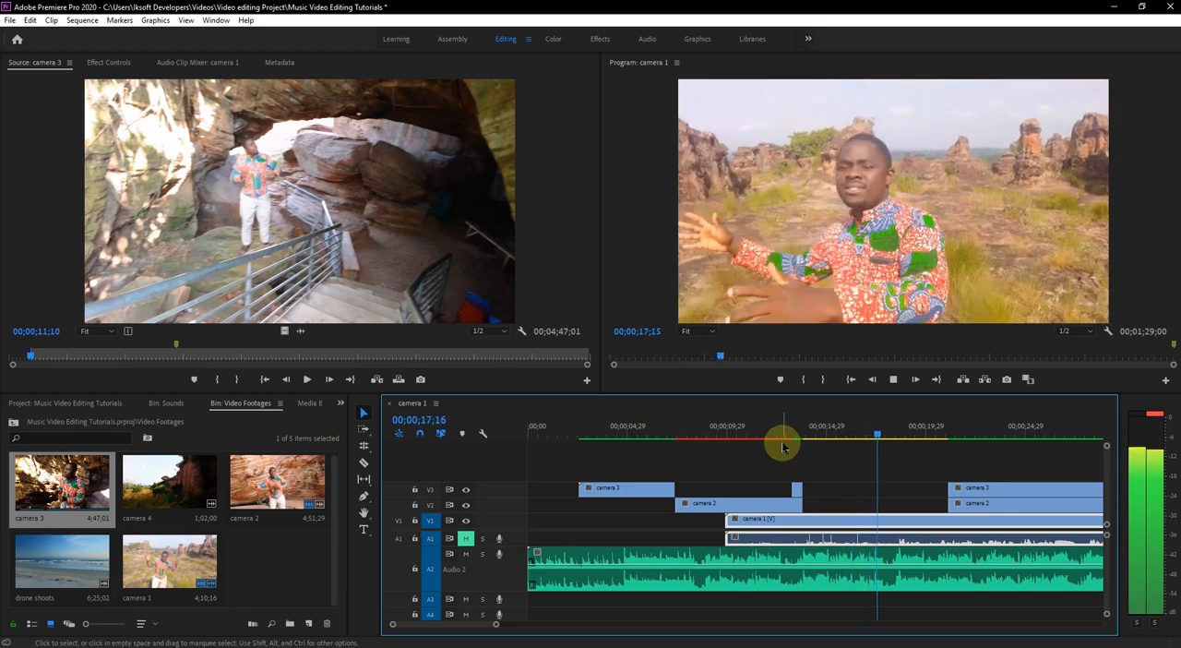
key(space)
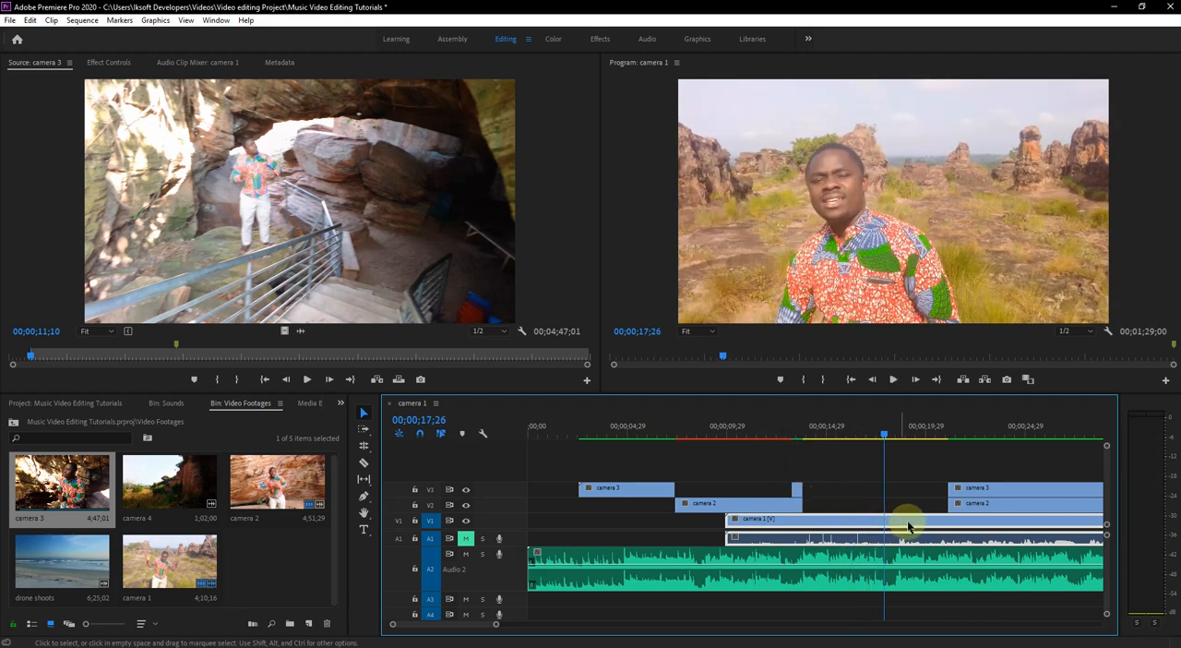
- Split camera 2 at the start of the short camera 3 segment, and camera 1 at 00;00;17;26 and 00;00;13;25
click(887, 519)
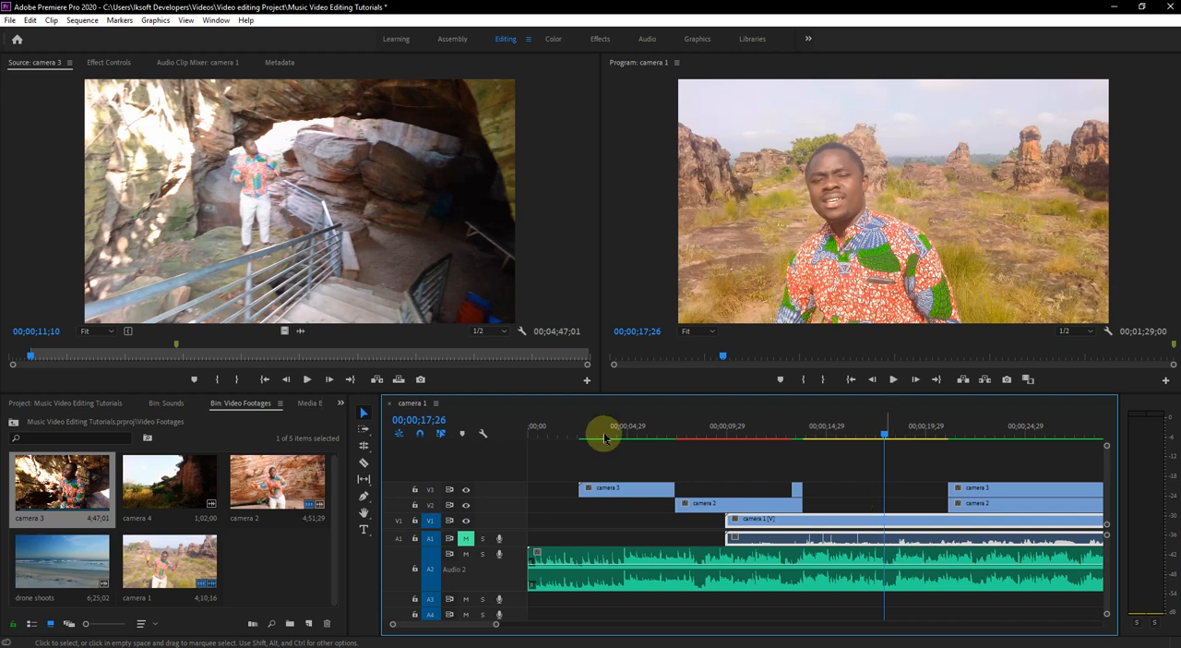
click(365, 462)
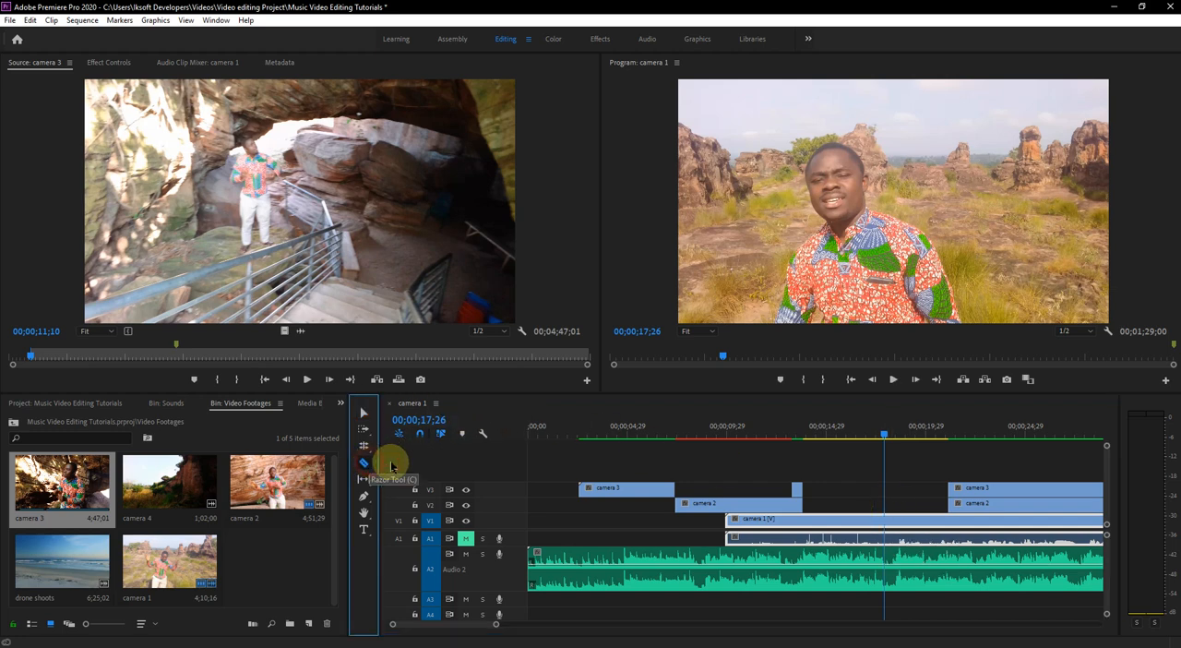
click(794, 504)
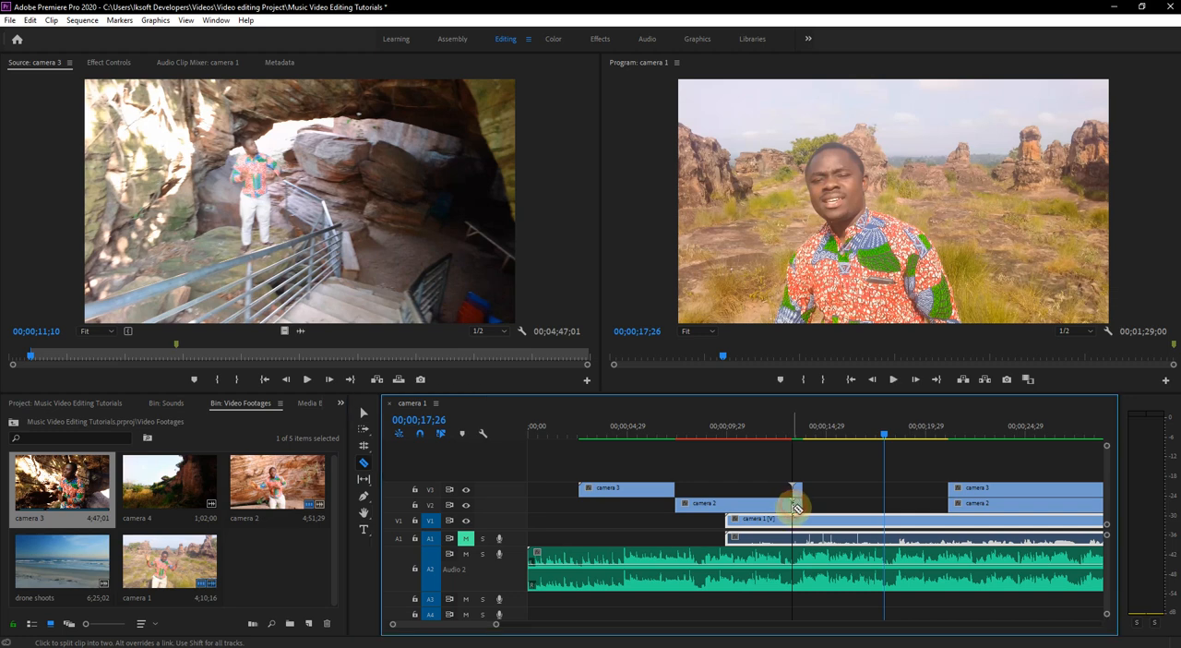
click(888, 526)
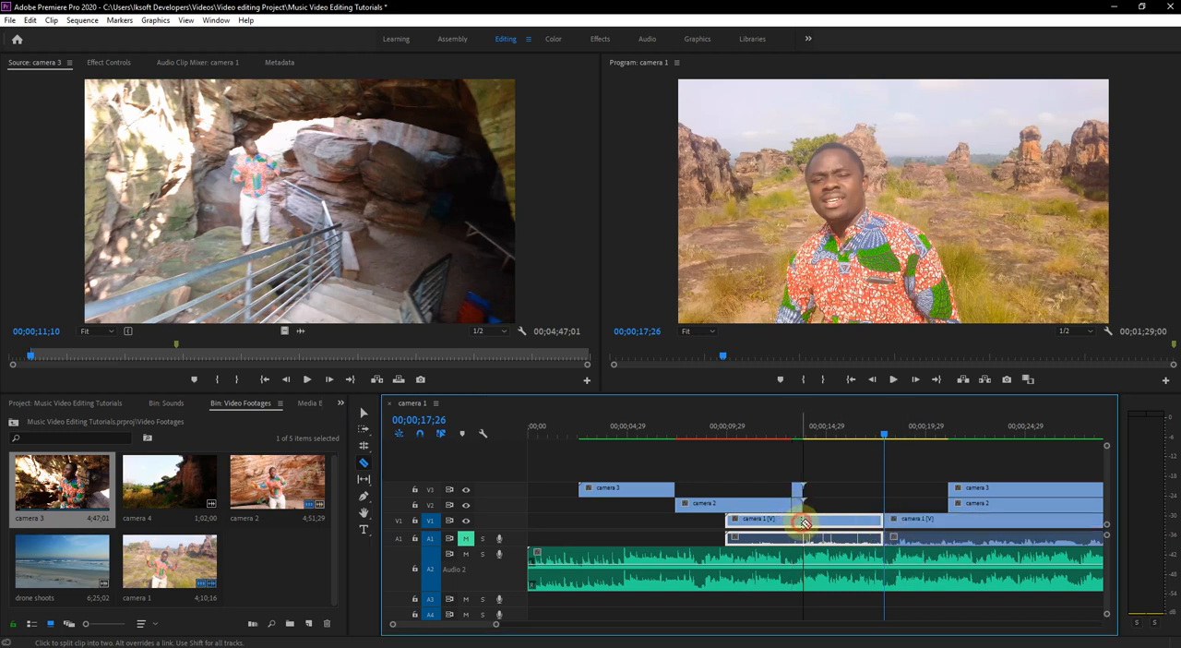
click(803, 523)
- Delete the camera 2 piece beneath the short camera 3 segment and the camera 1 piece before 00;00;13;25
click(363, 413)
click(798, 504)
click(798, 505)
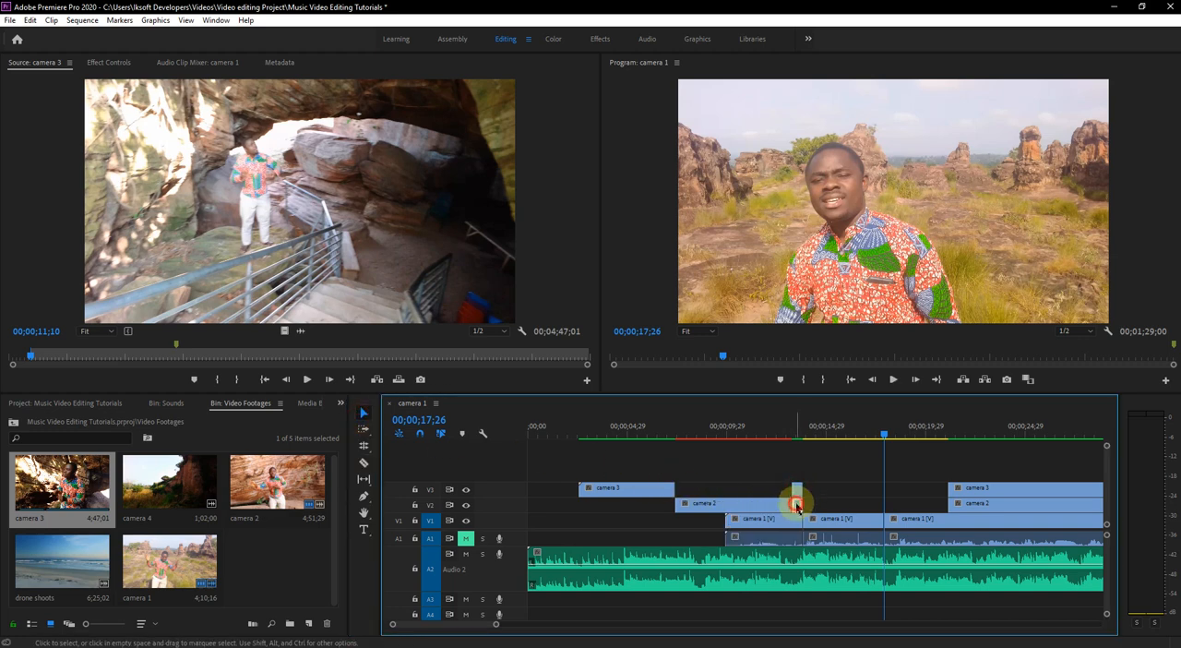
key(Delete)
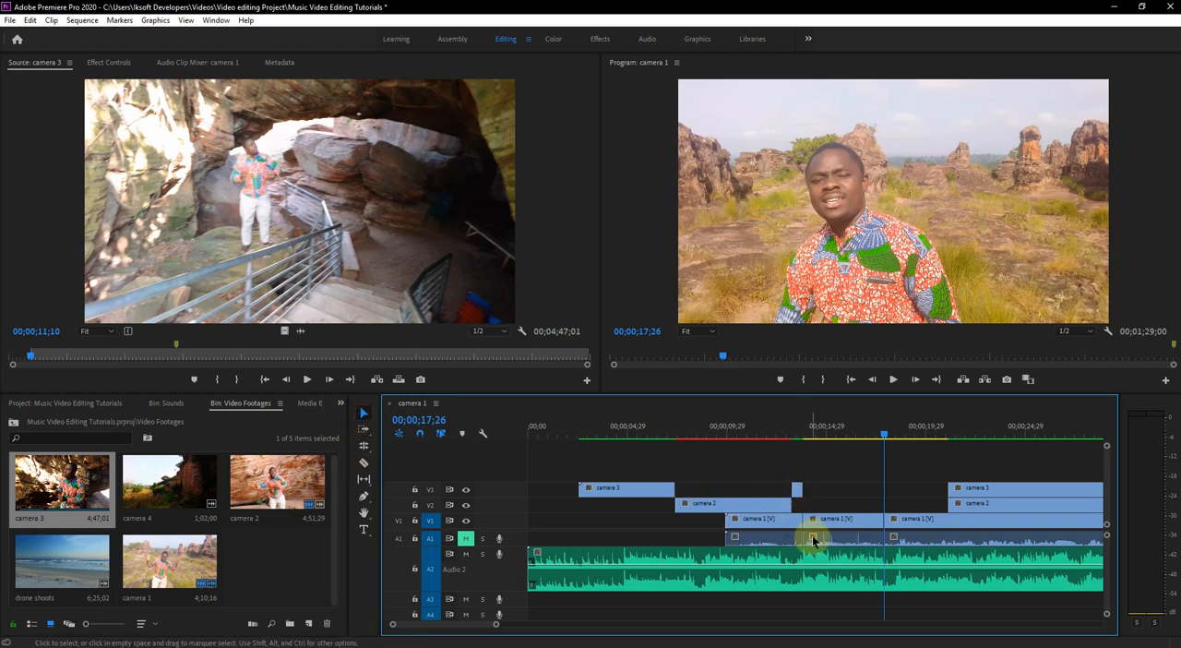
click(780, 508)
click(798, 491)
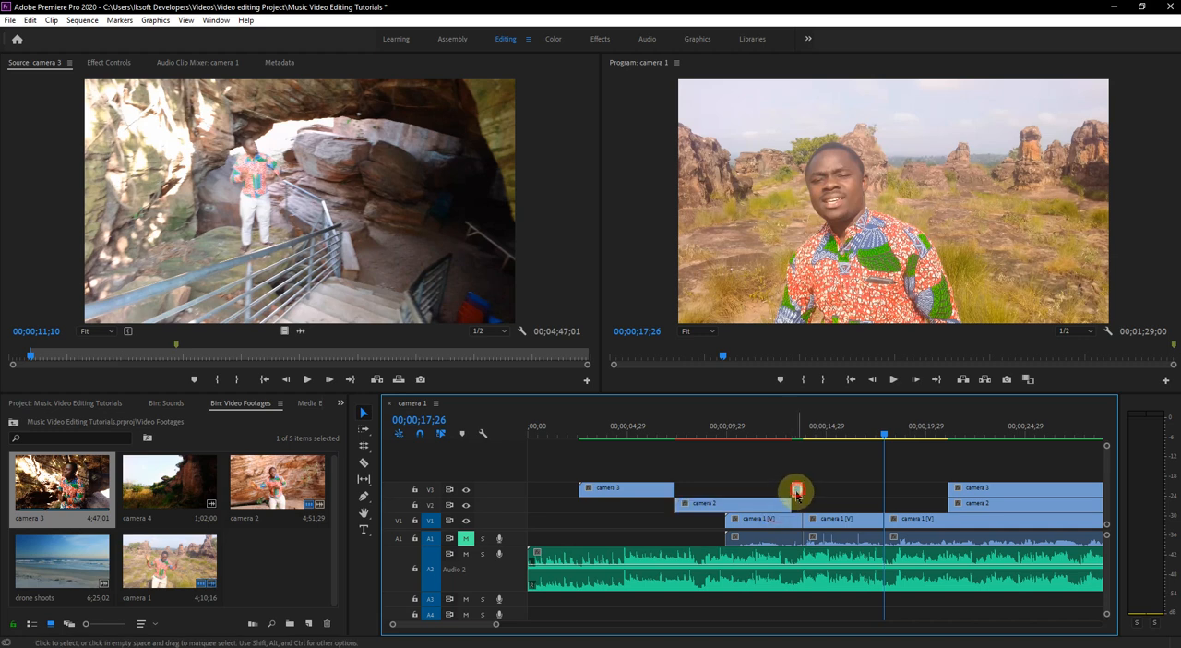
click(769, 540)
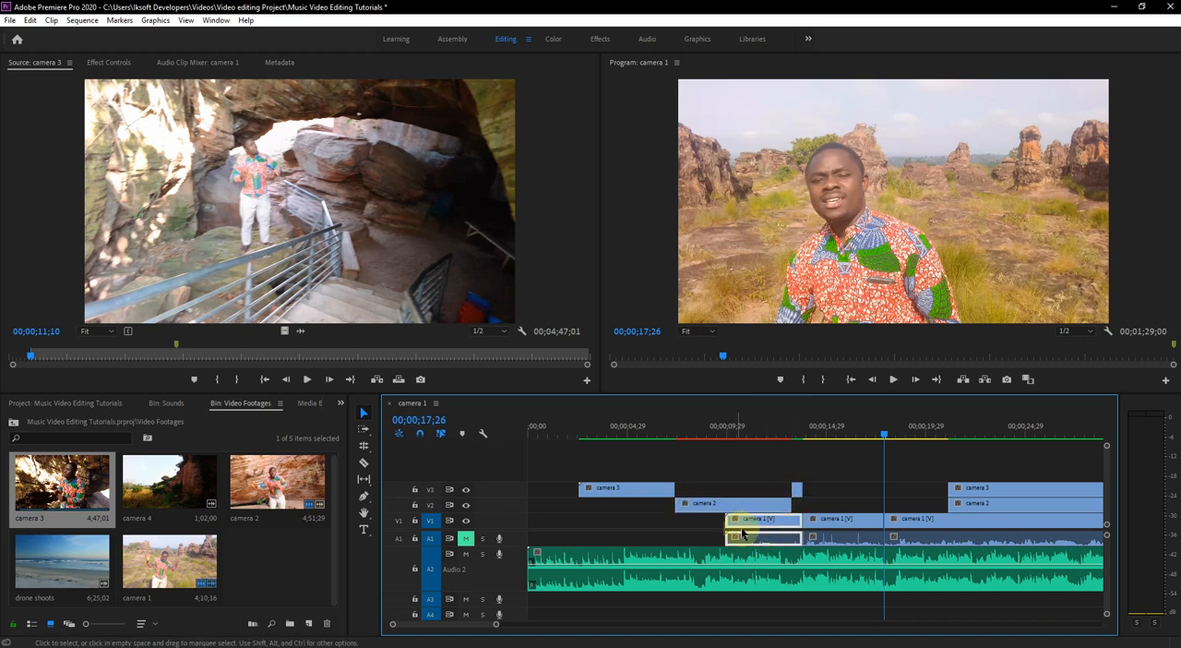
drag(743, 534, 816, 524)
- Extend the starts of the later camera 2 and camera 3 segments back to 00;00;17;26 and play back from about 00;00;13;03
drag(948, 503, 888, 505)
drag(942, 492, 884, 496)
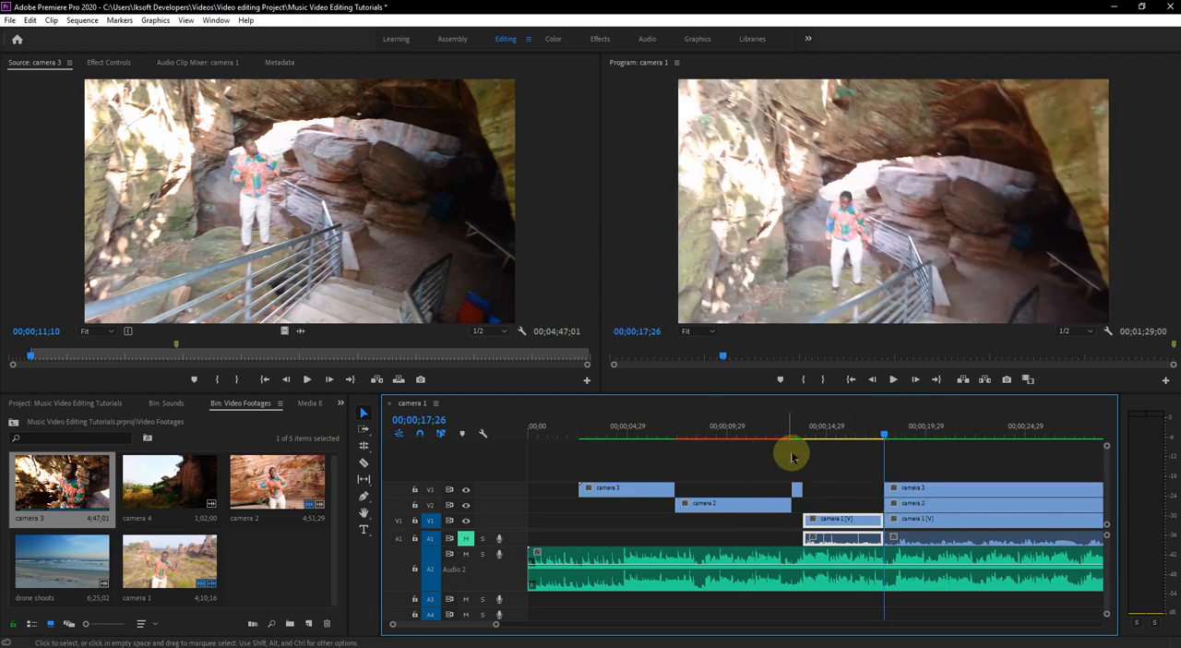
click(789, 434)
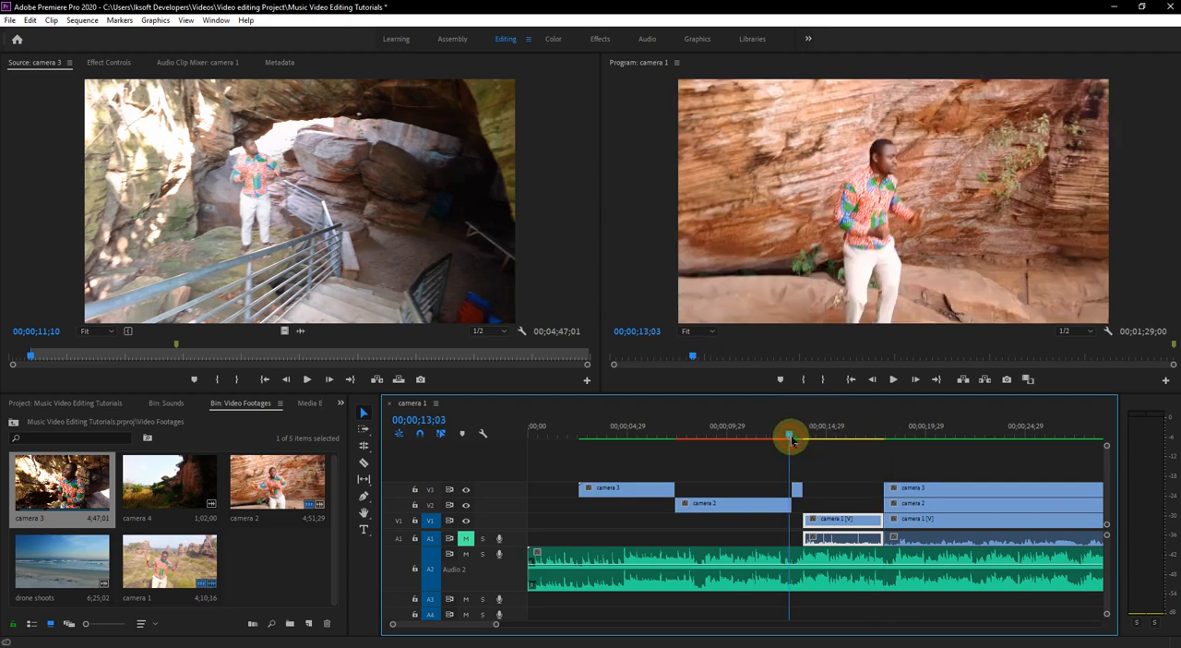
key(space)
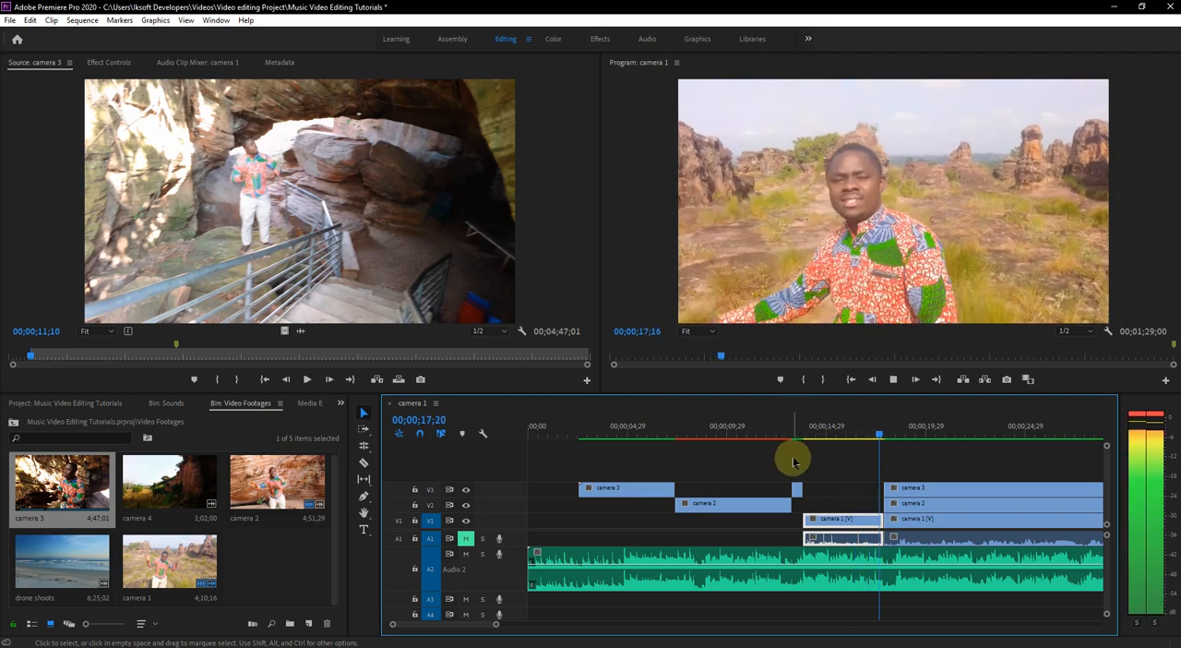
key(space)
- Trim the start of the last camera 3 segment to 00;00;24;17 and play back the uncovered camera 2 section
click(905, 490)
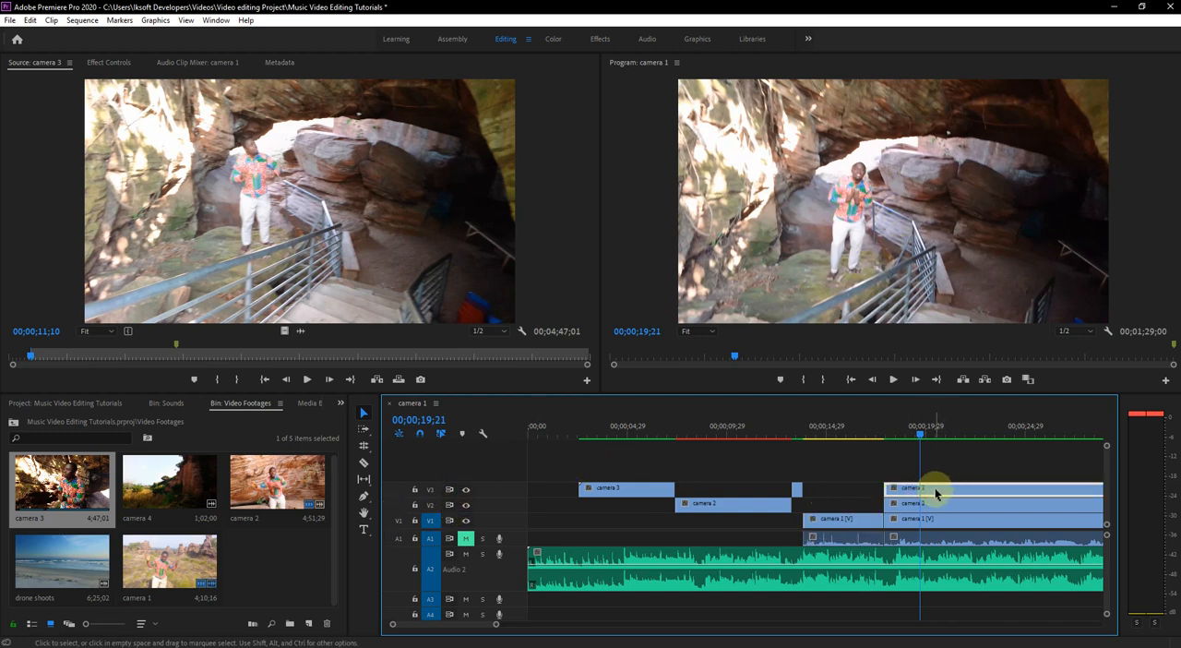
click(887, 437)
key(space)
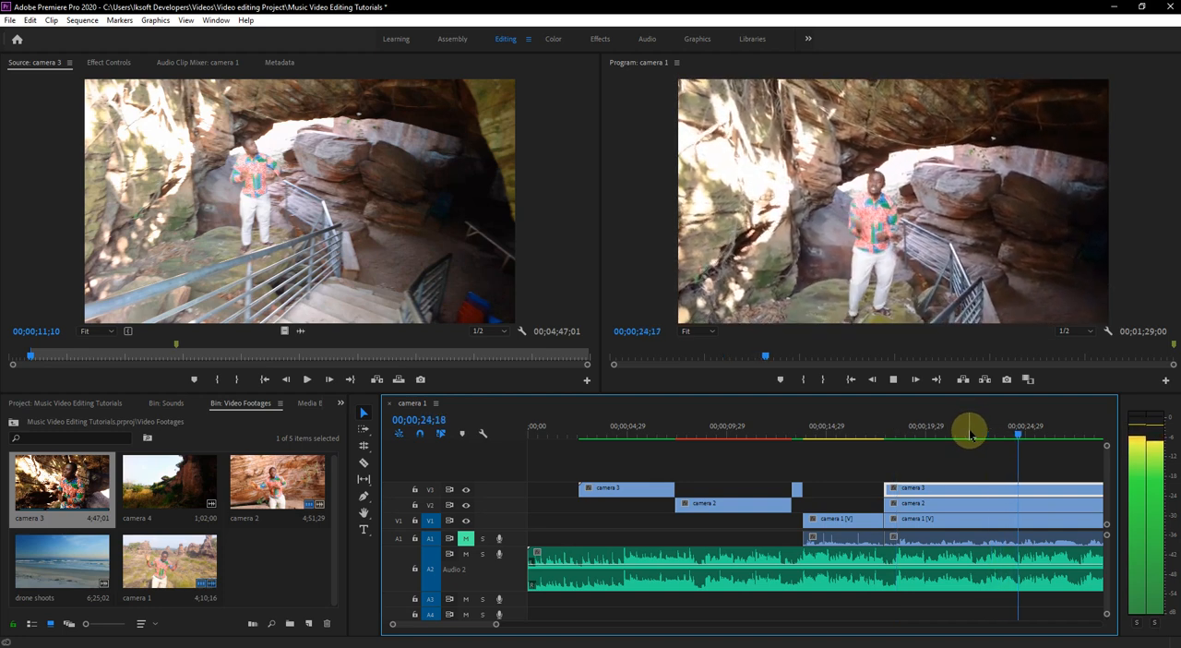
key(space)
click(1018, 437)
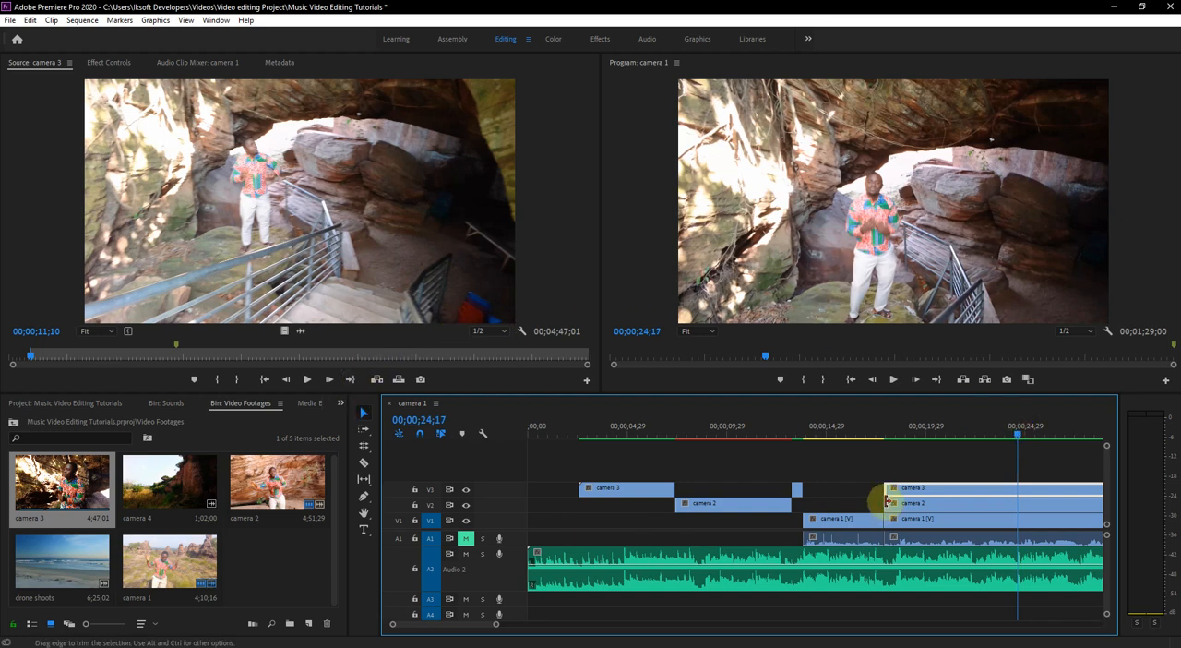
drag(884, 487, 1020, 486)
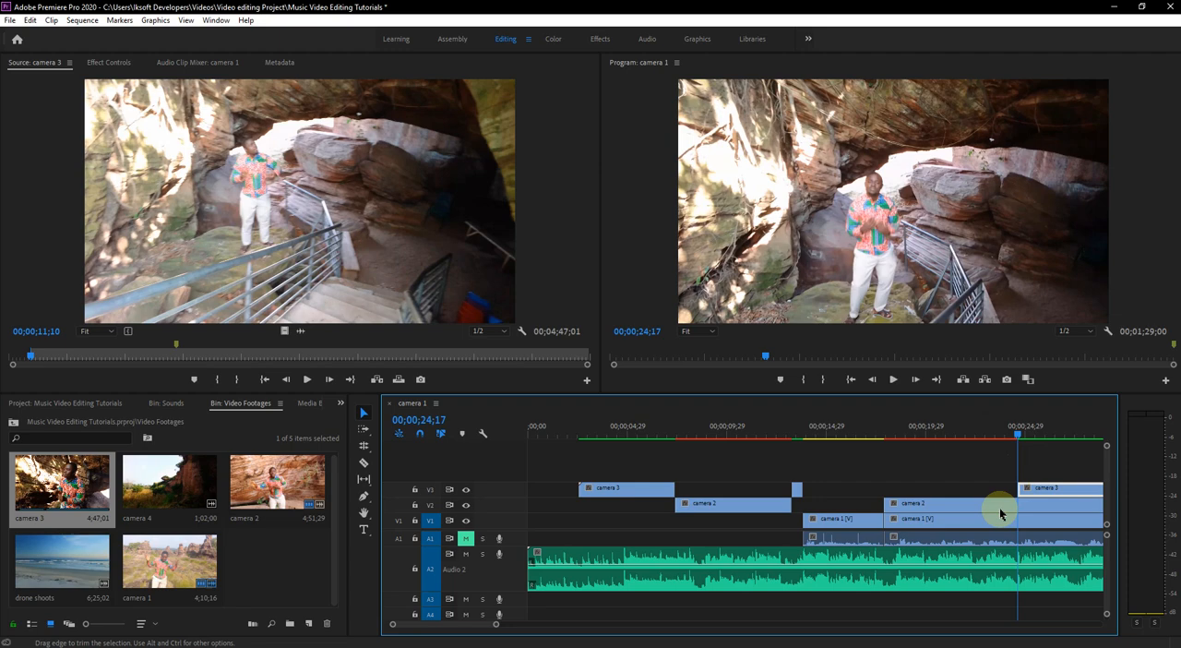
drag(474, 625, 481, 631)
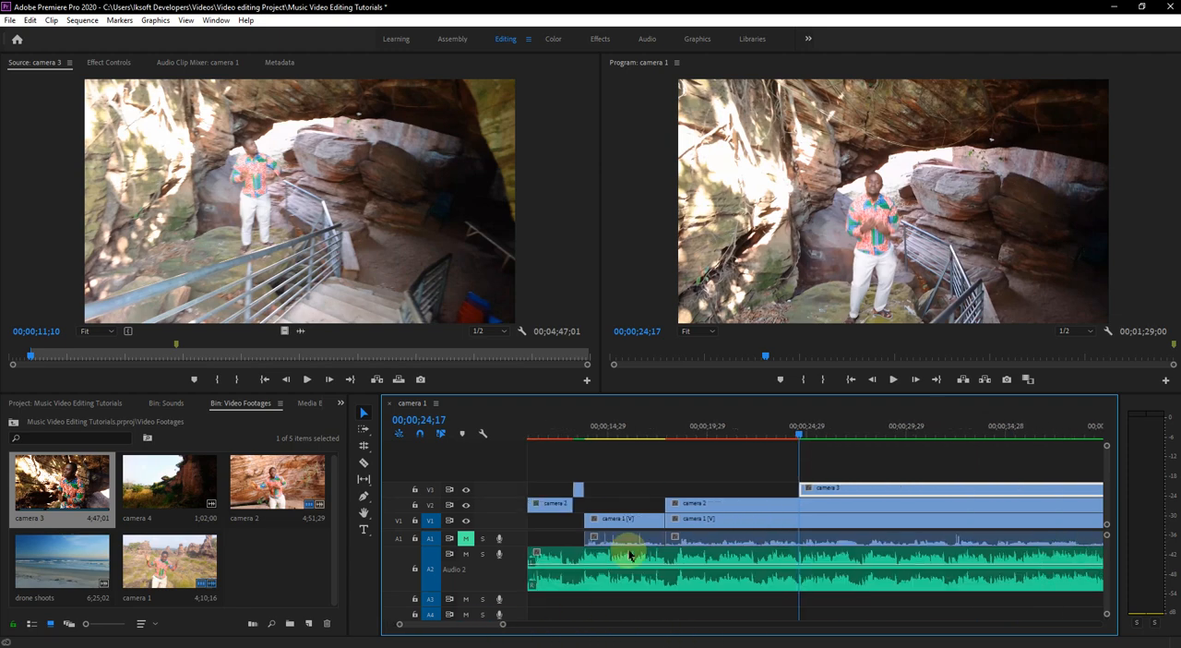
drag(802, 434, 659, 438)
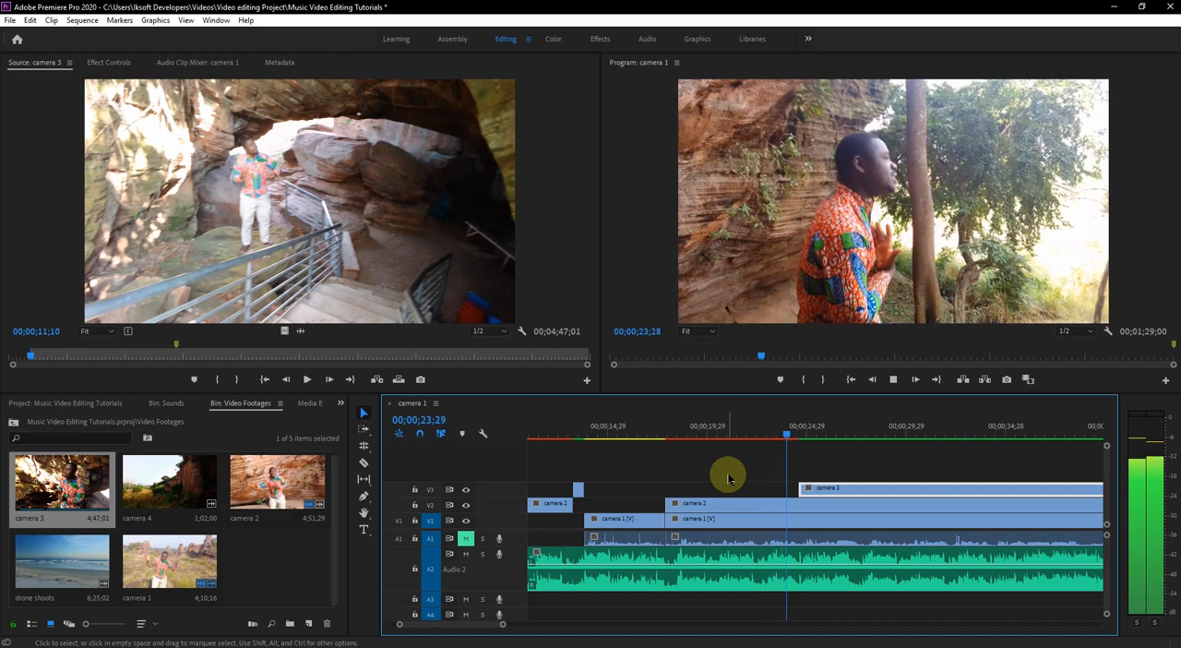
key(space)
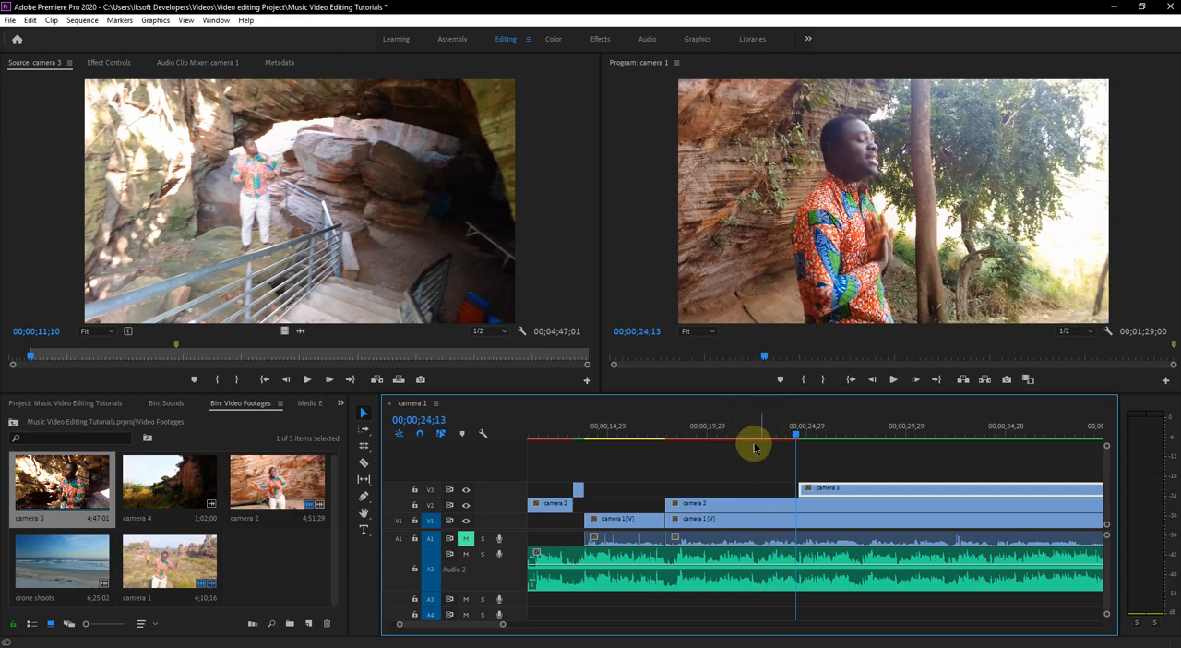
- Replay the camera 2 section from about 00;00;17;26 and split the V2 clip at 00;00;20;01 with the Razor tool
click(664, 429)
key(space)
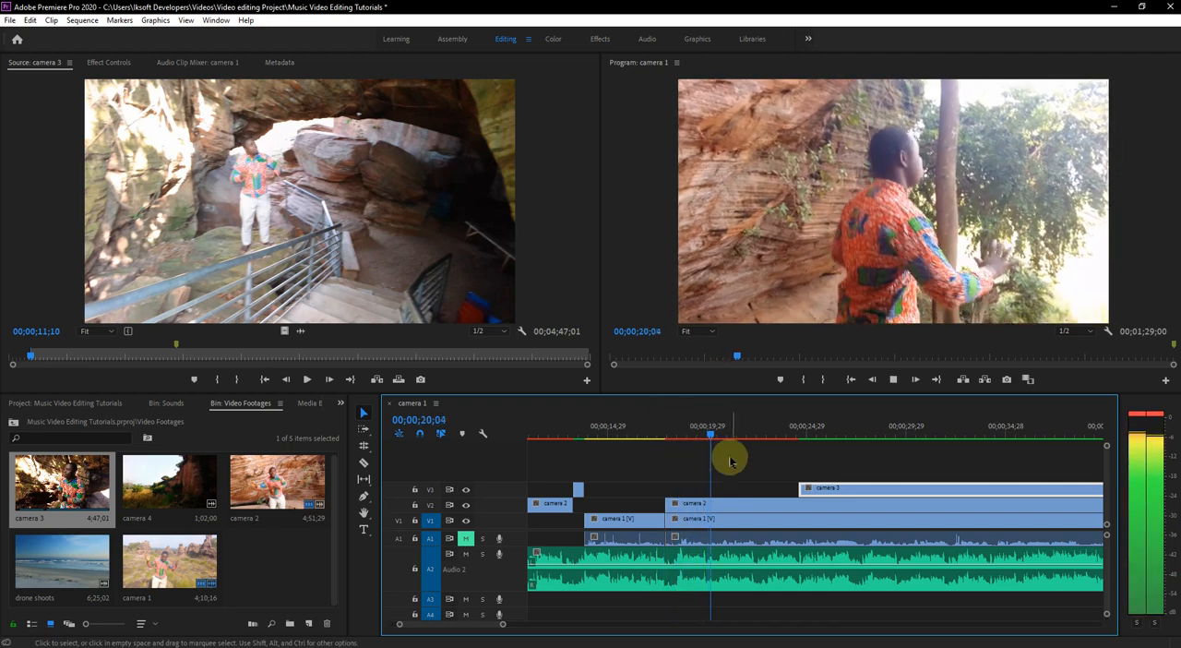
key(space)
click(709, 437)
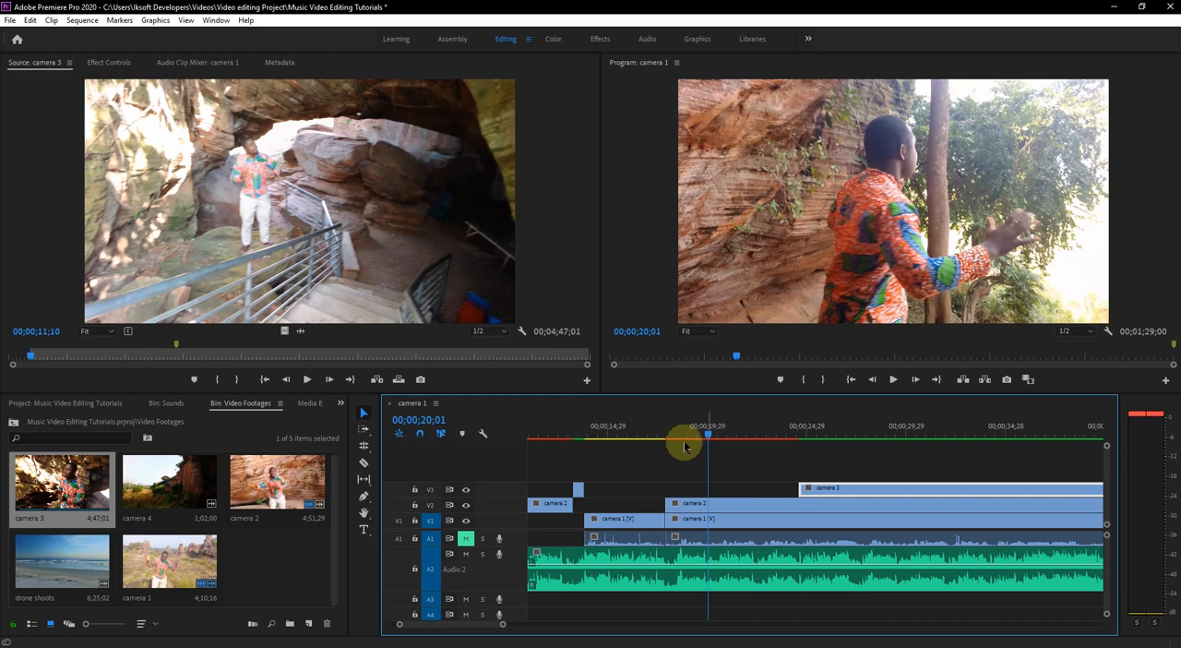
click(363, 462)
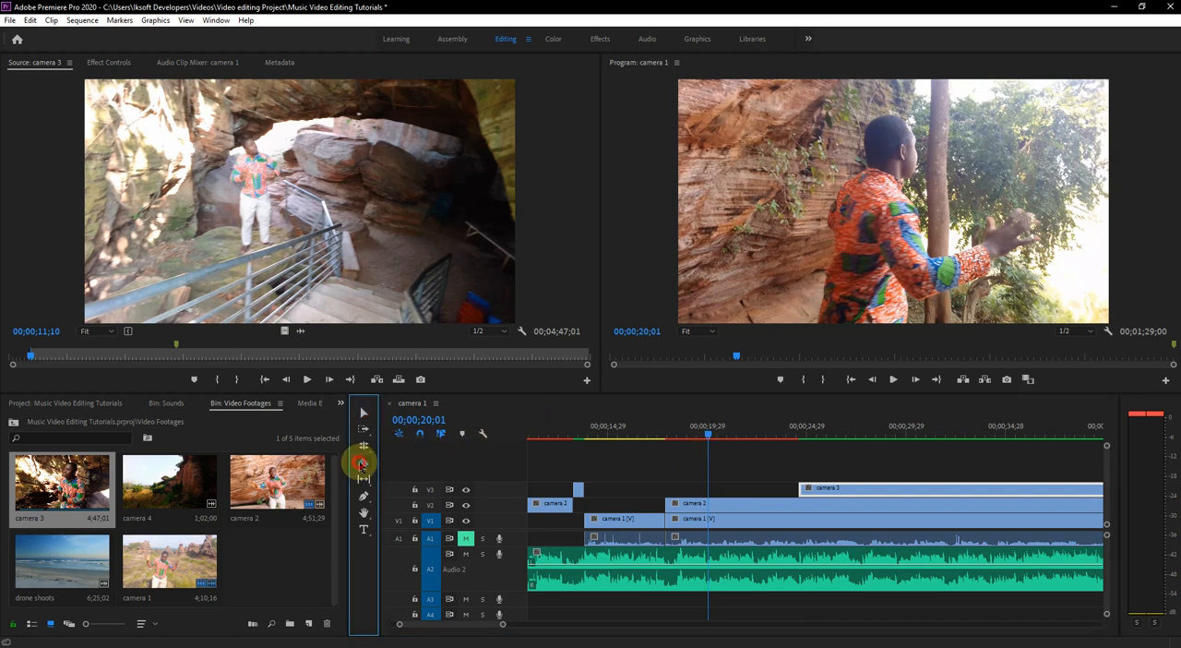
click(712, 503)
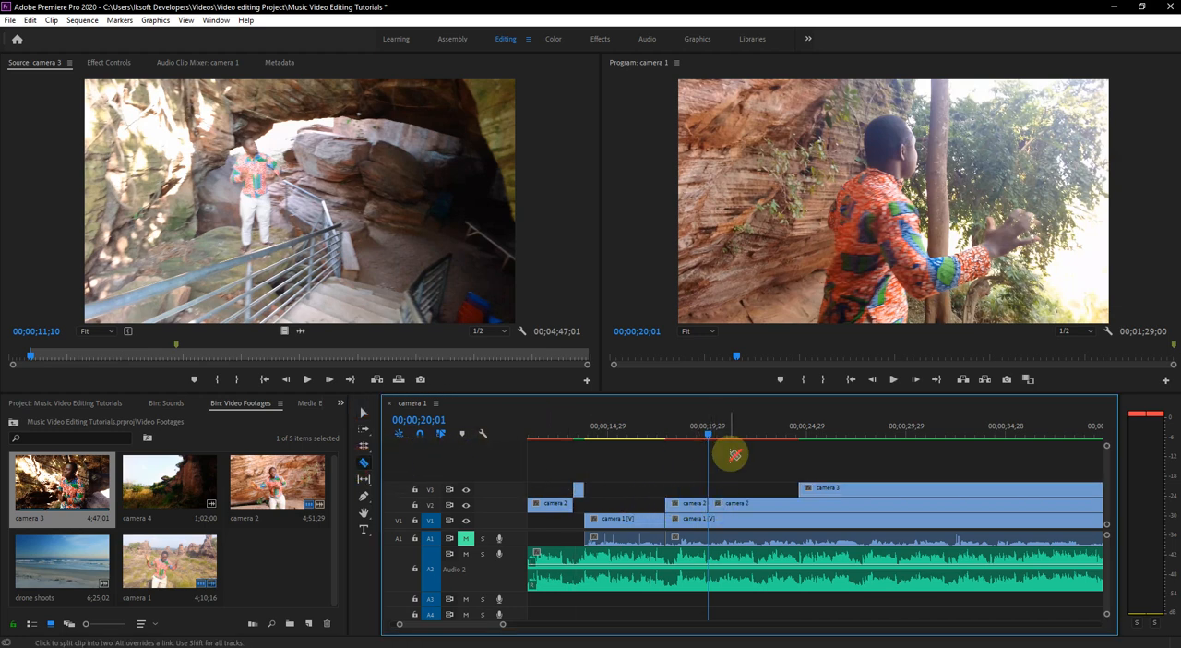
- Split camera 2 on V2 at 00;00;23;00 and delete the piece between 00;00;20;01 and 00;00;23;00
key(space)
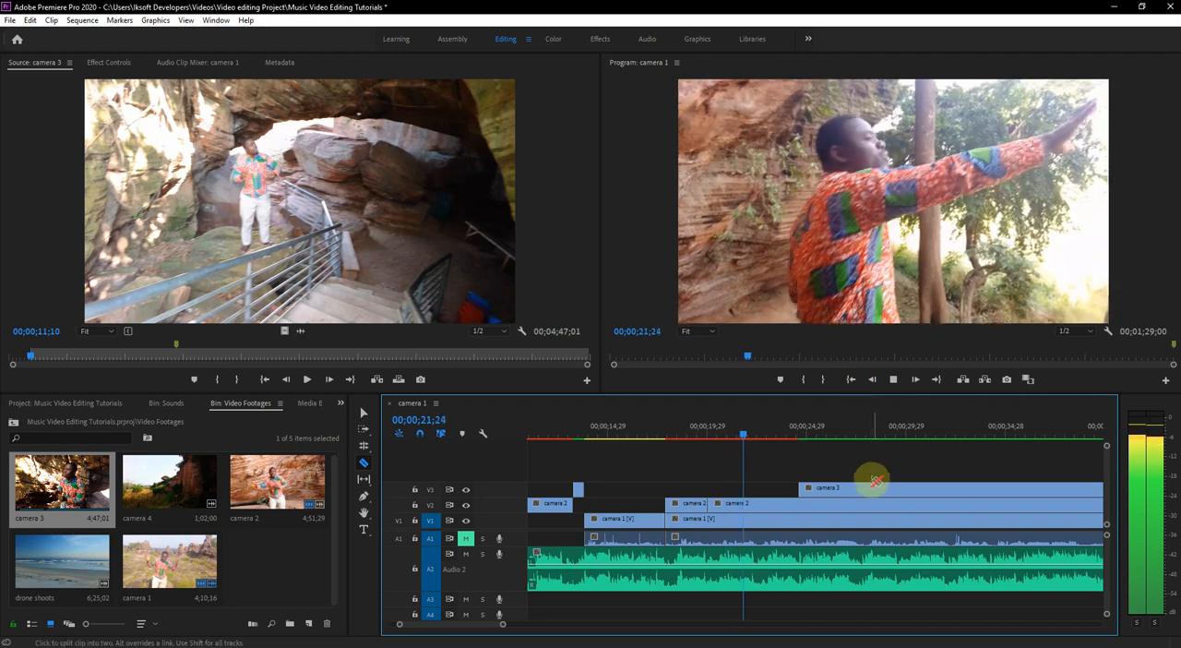
key(space)
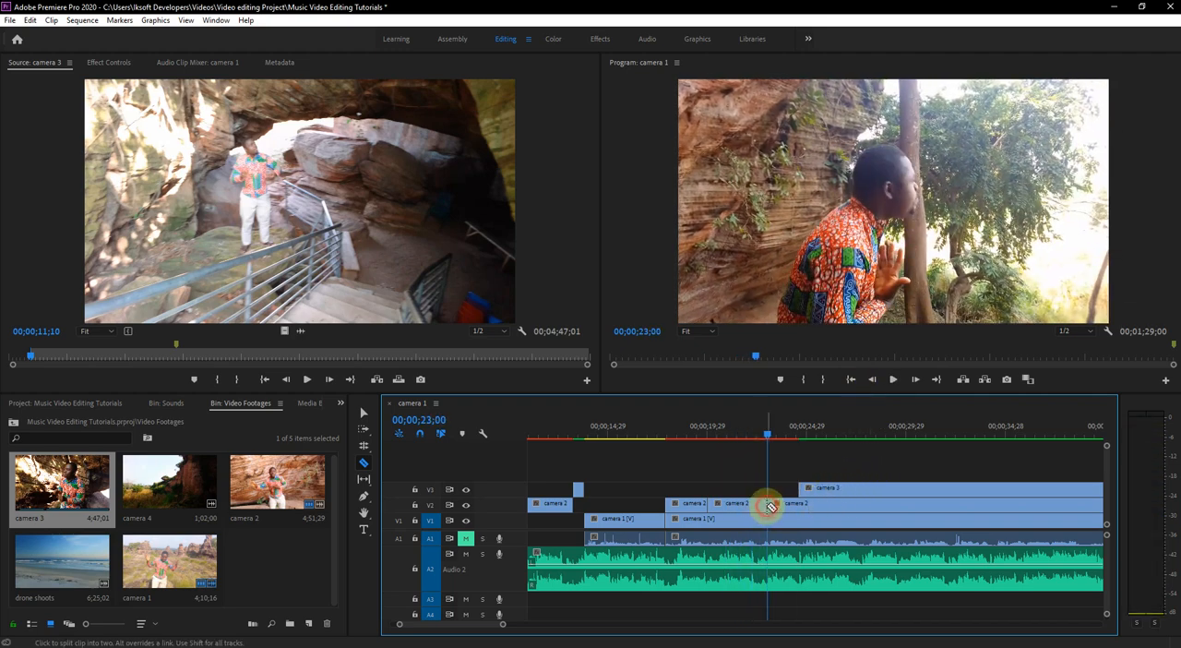
click(363, 413)
click(747, 513)
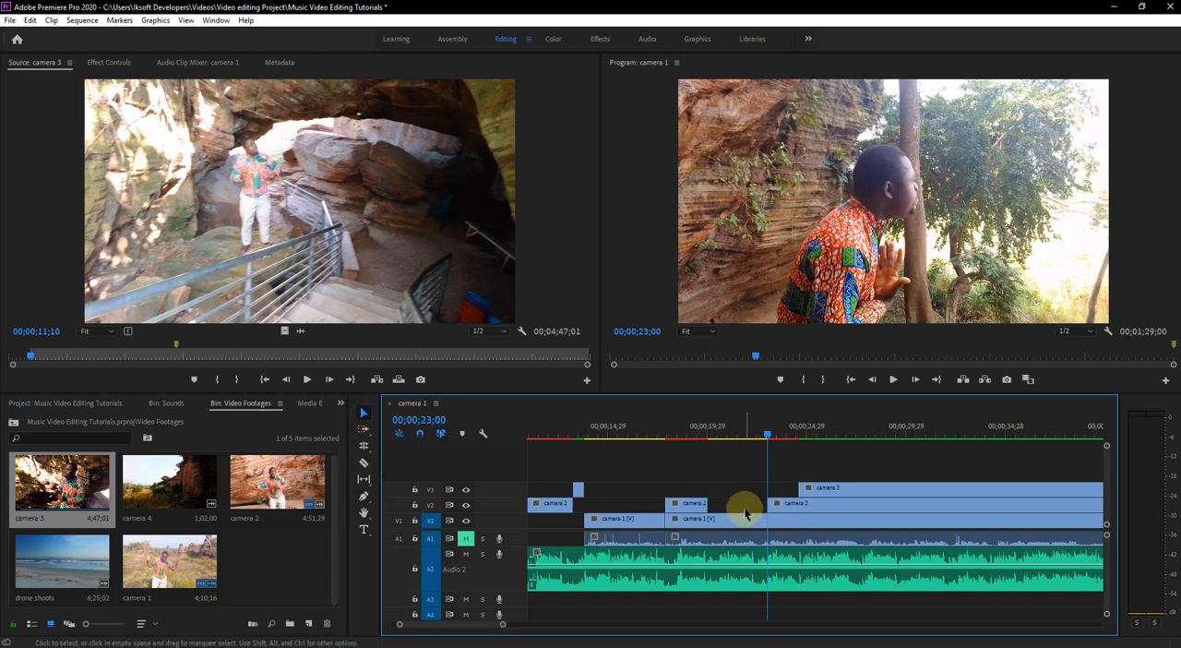
- Split the last camera 1 clip on V1 at the 00;00;20;01 cut and delete its piece beneath the short camera 2 segment
click(731, 526)
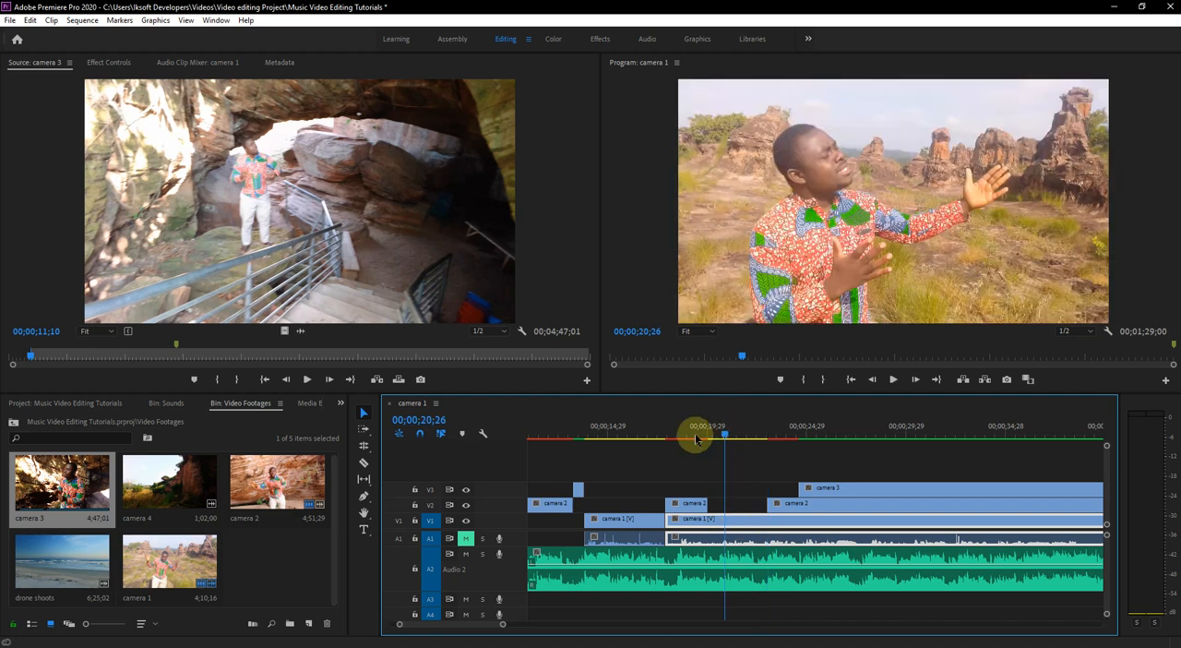
click(655, 430)
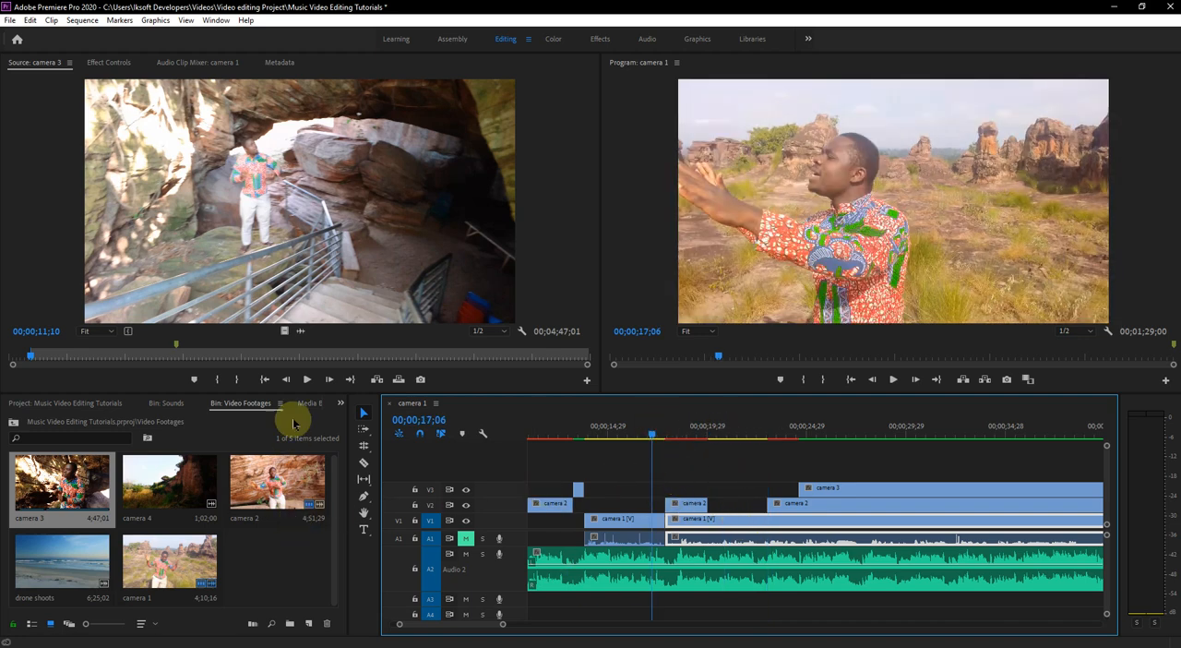
click(364, 461)
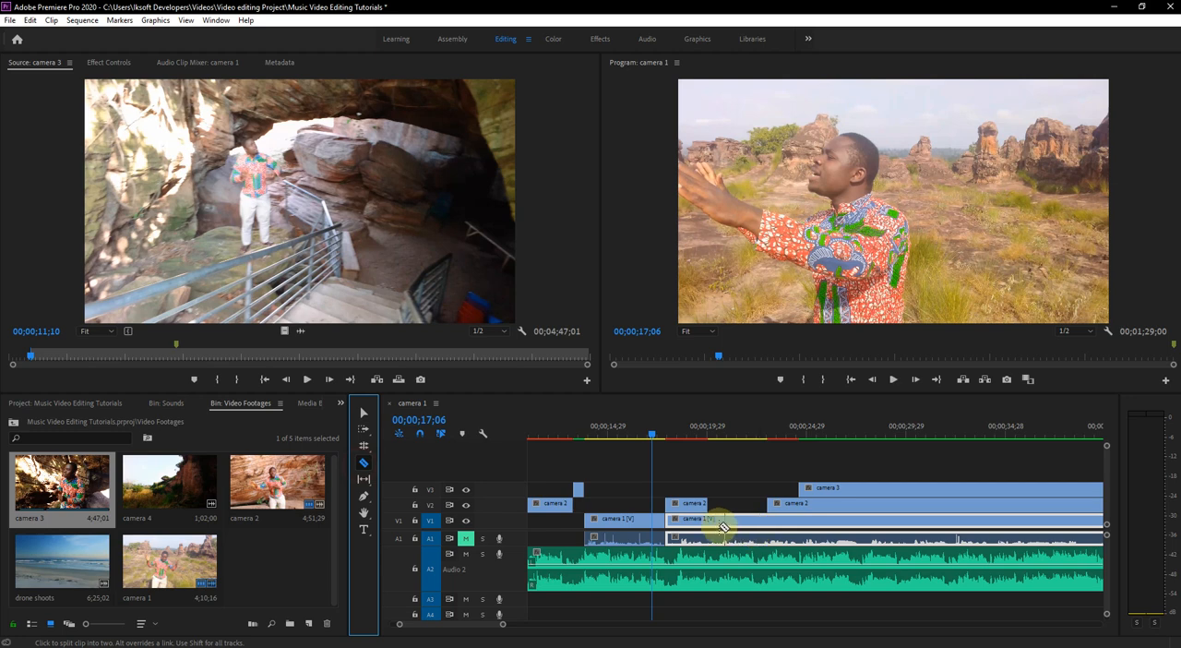
click(708, 523)
click(364, 412)
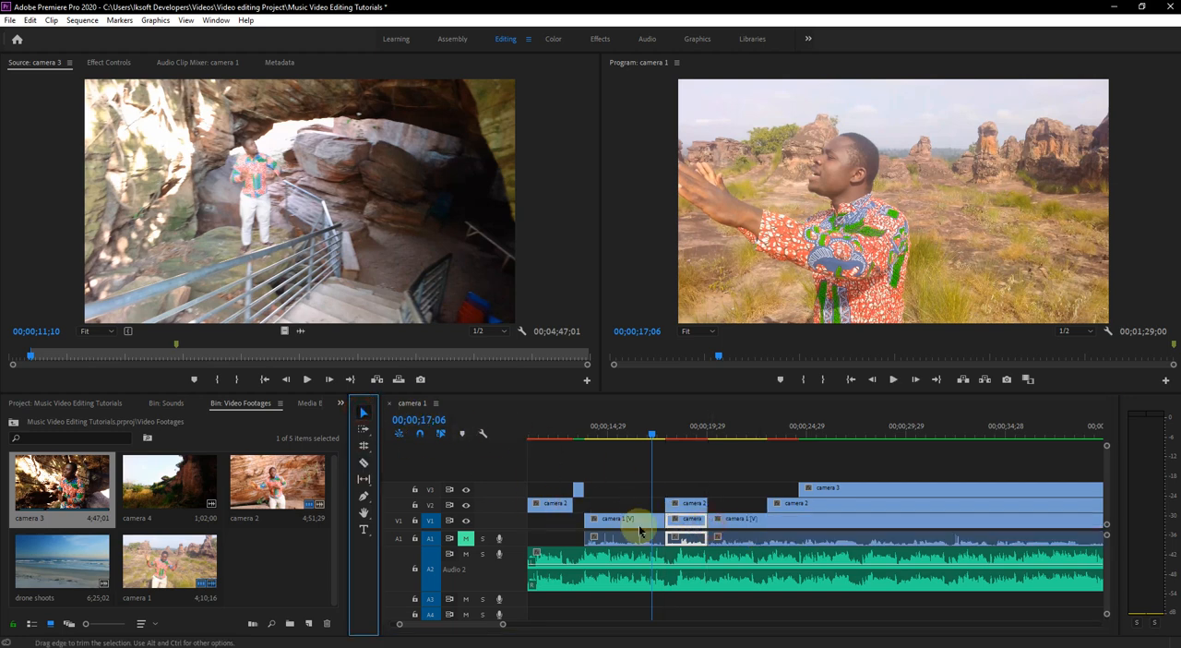
click(699, 543)
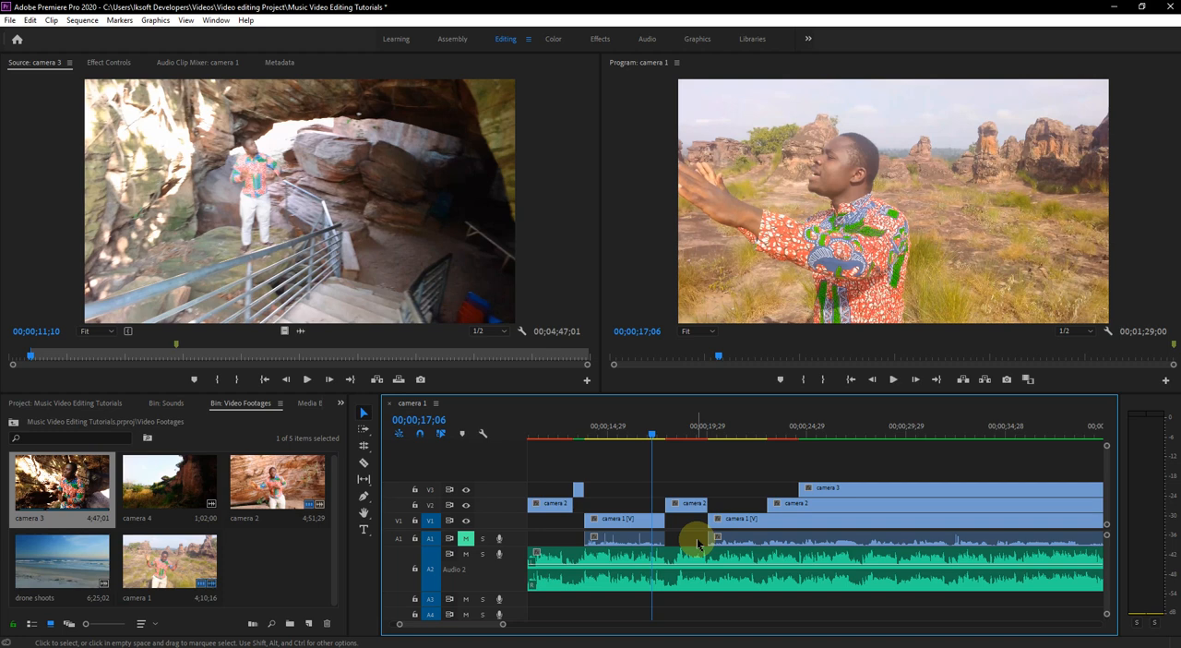
- Save the project
key(ctrl+s)
scroll(697, 537, up, 5)
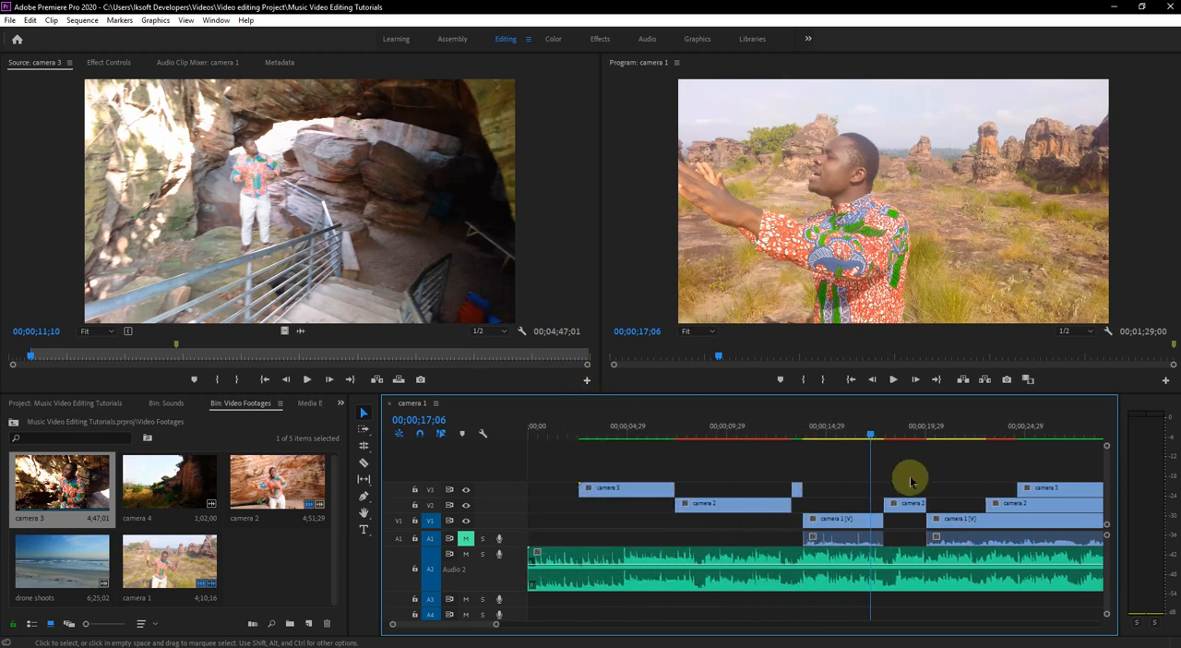
key(minus)
key(minus)
key(minus)
key(equal)
key(equal)
key(equal)
key(equal)
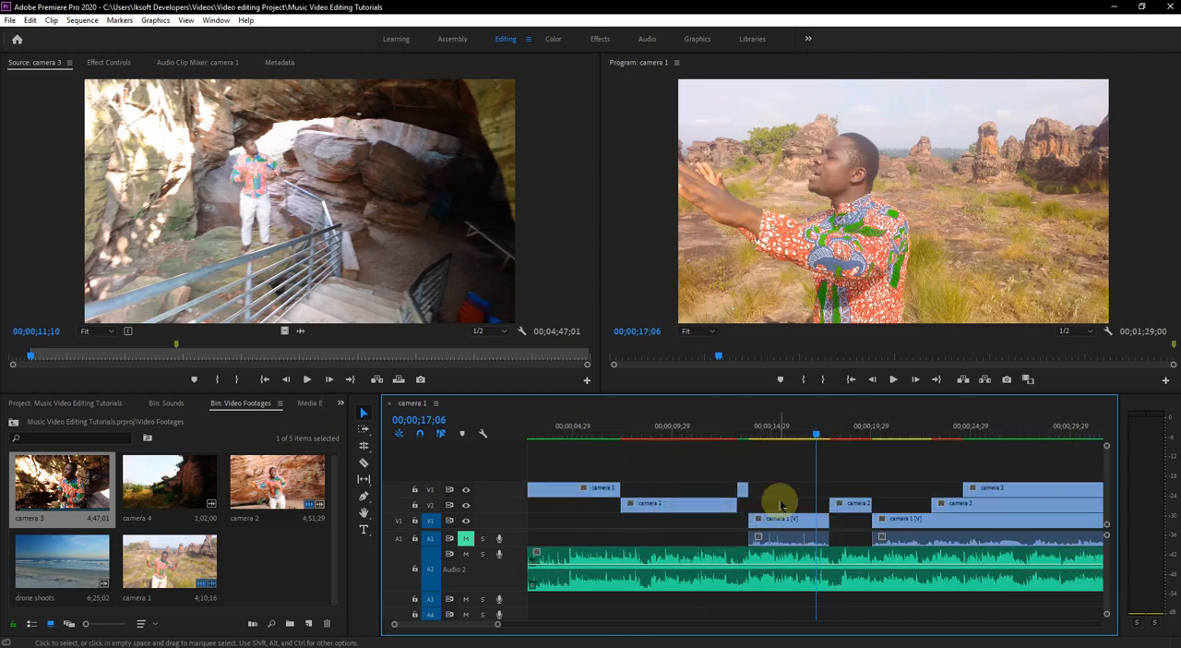
- Play back the edit from 00;00;17;06 and stop at 00;00;27;23 in the camera 3 segment
scroll(787, 487, down, 3)
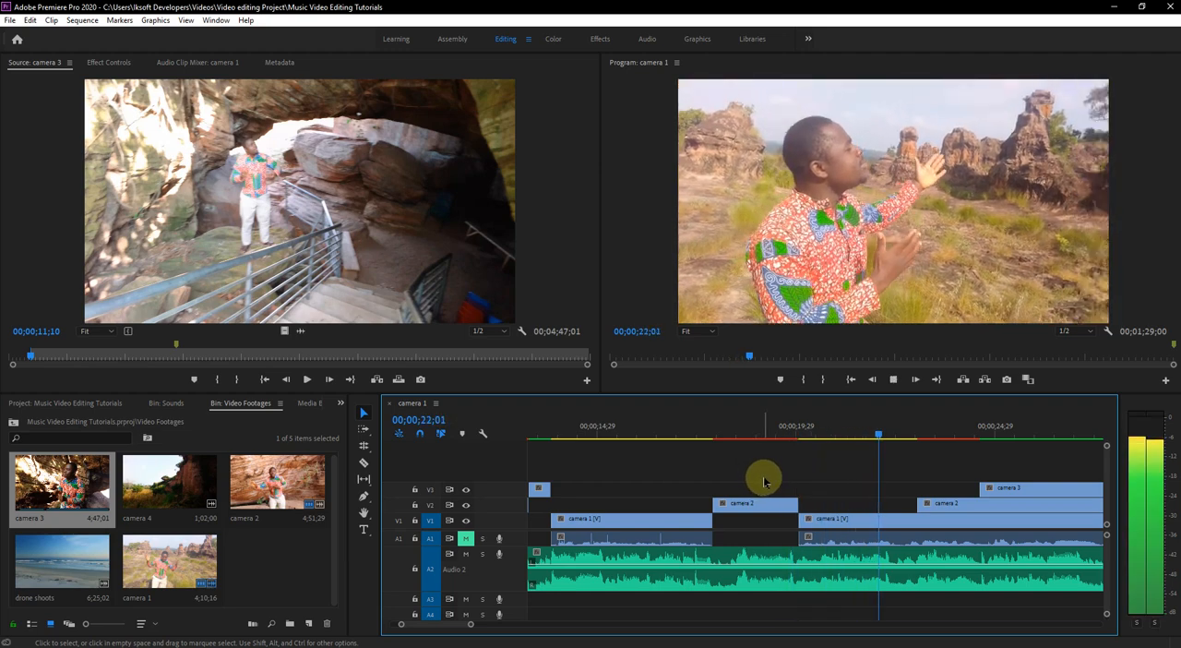
key(space)
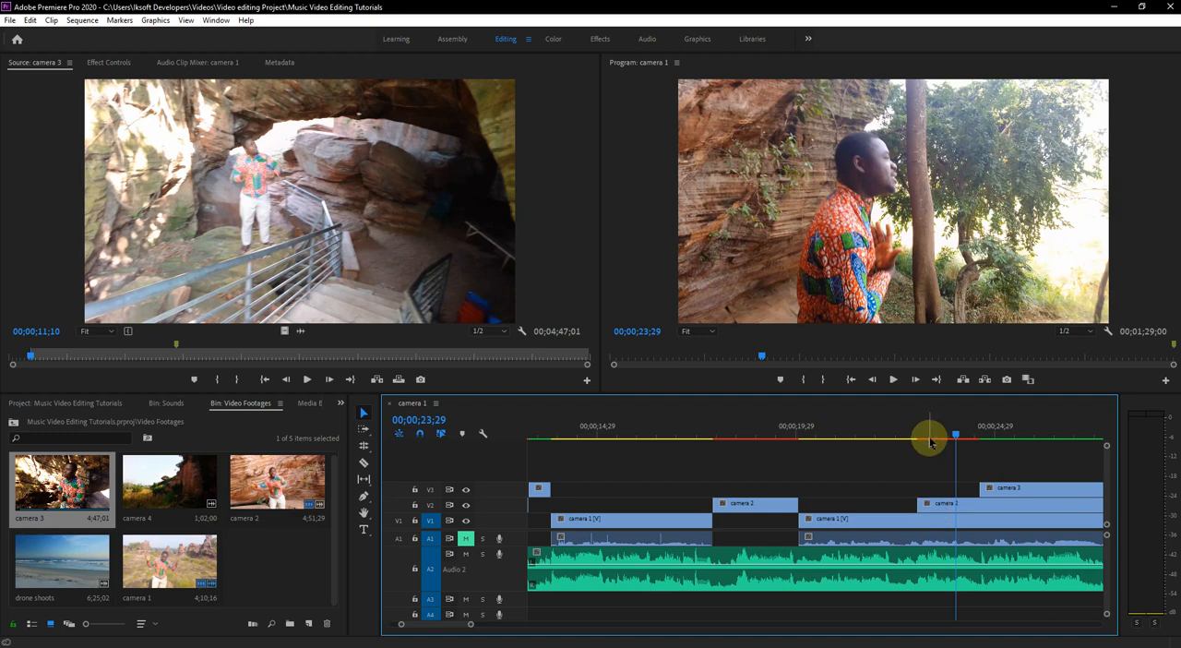
key(space)
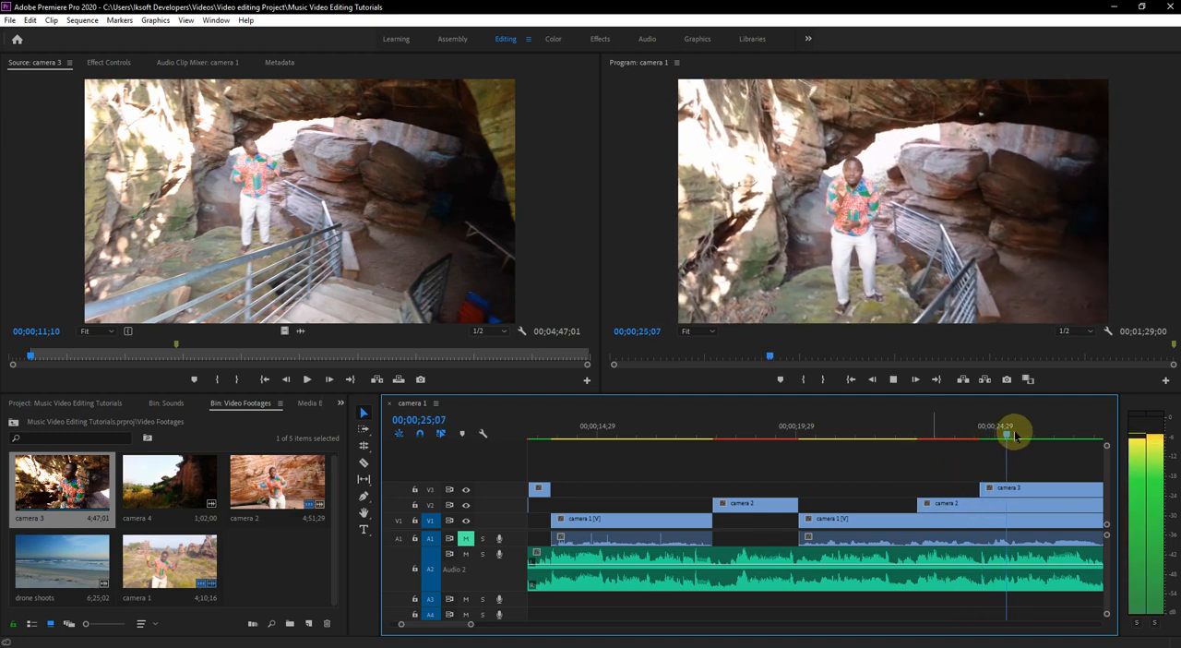
key(space)
scroll(804, 482, down, 3)
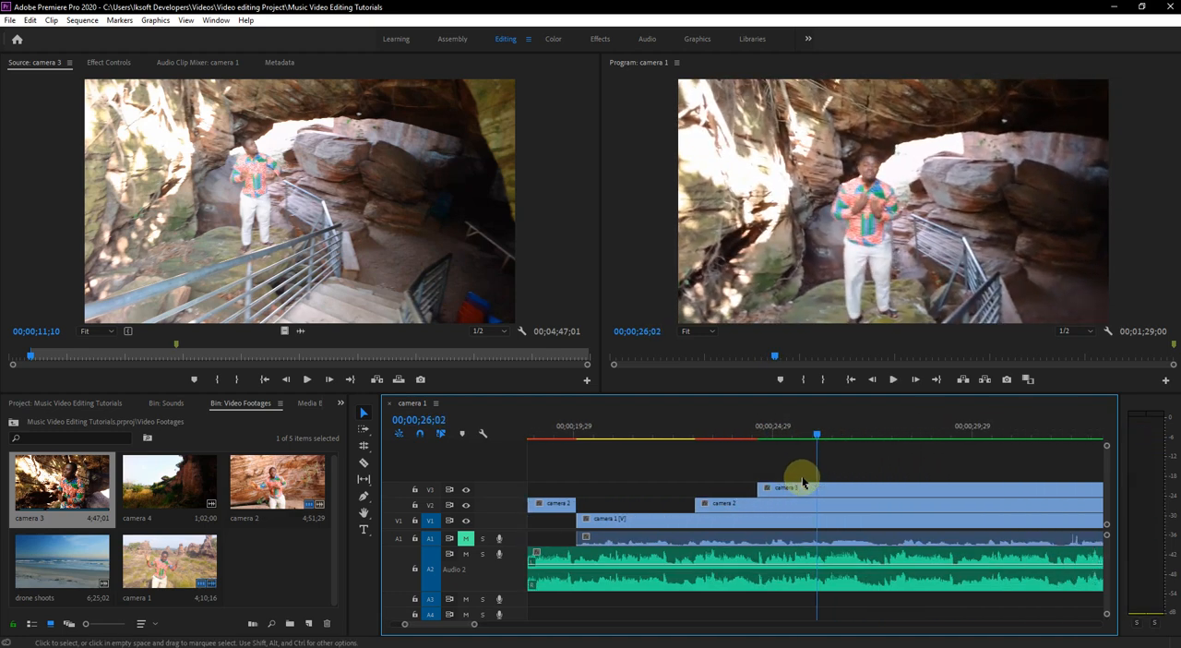
key(space)
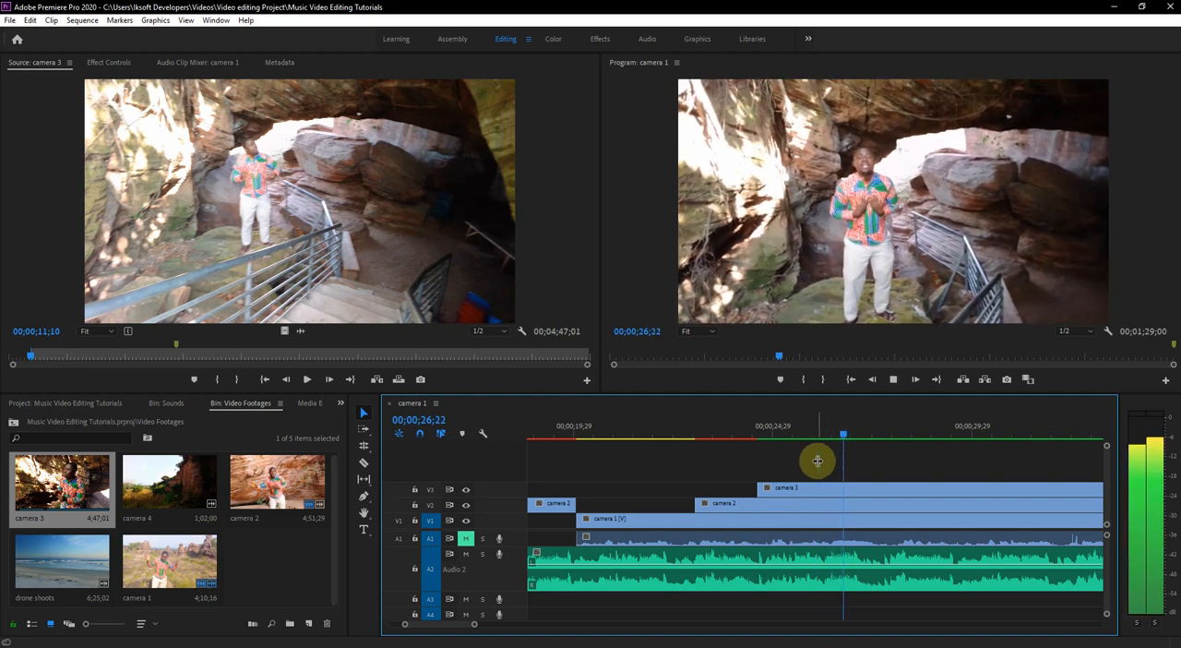
key(space)
key(space)
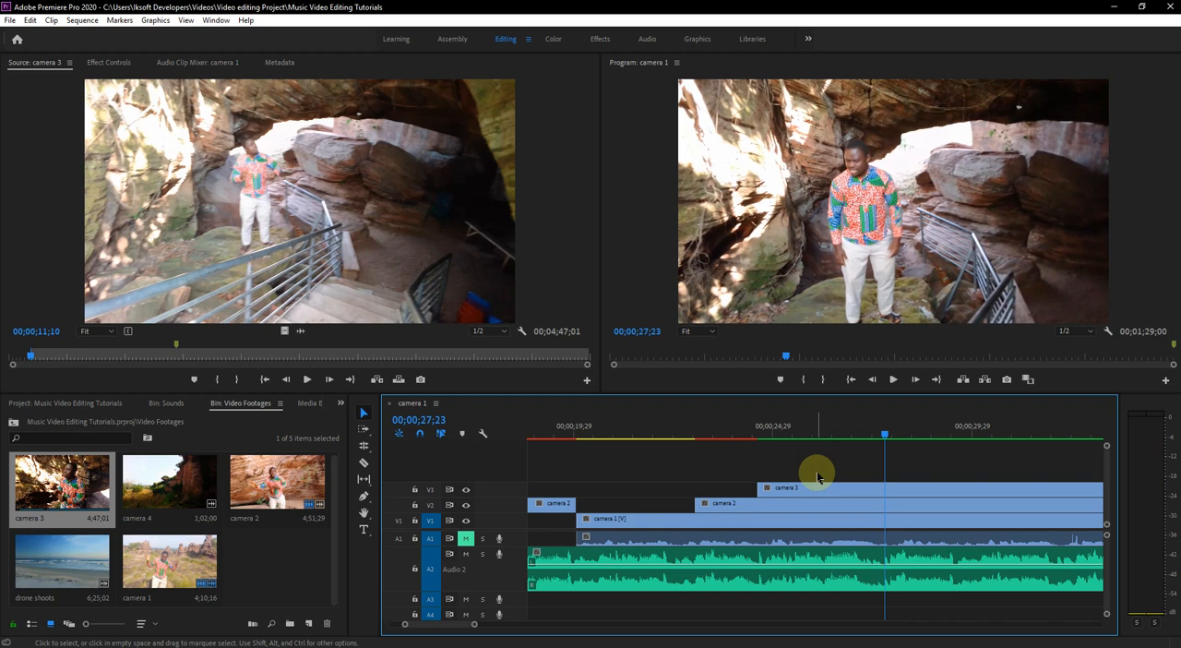
- Split camera 3, camera 2 and camera 1 at 00;00;27;23, and camera 1 also at the start of the camera 2 segment on V2
click(811, 491)
click(364, 462)
click(885, 487)
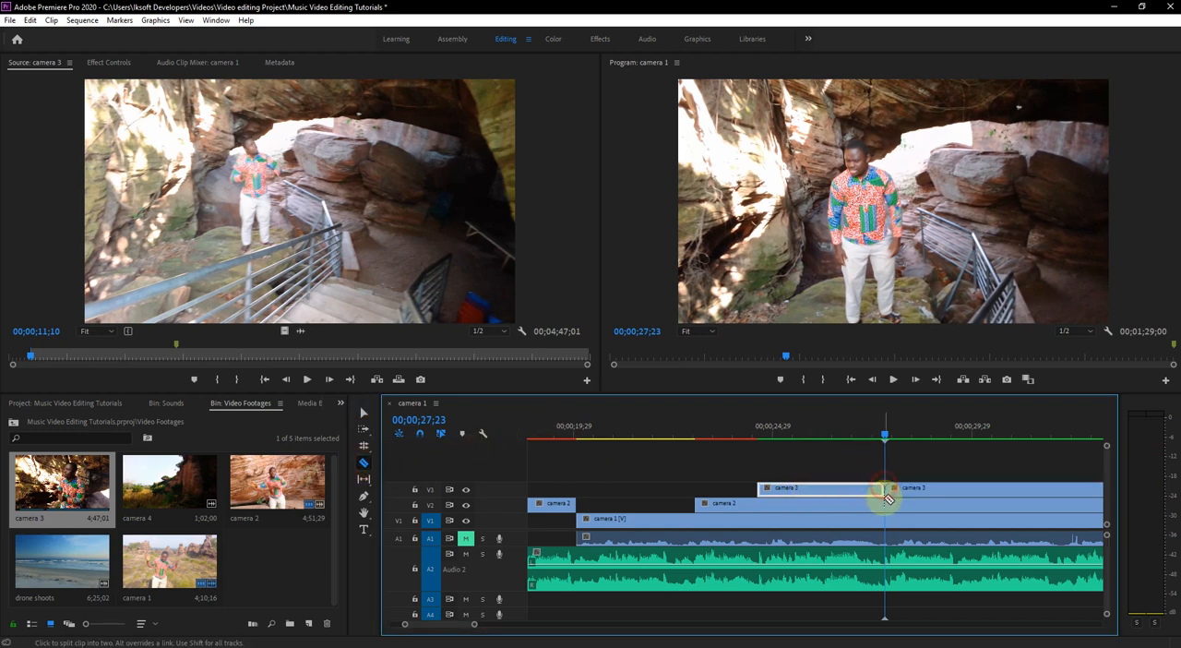
click(887, 523)
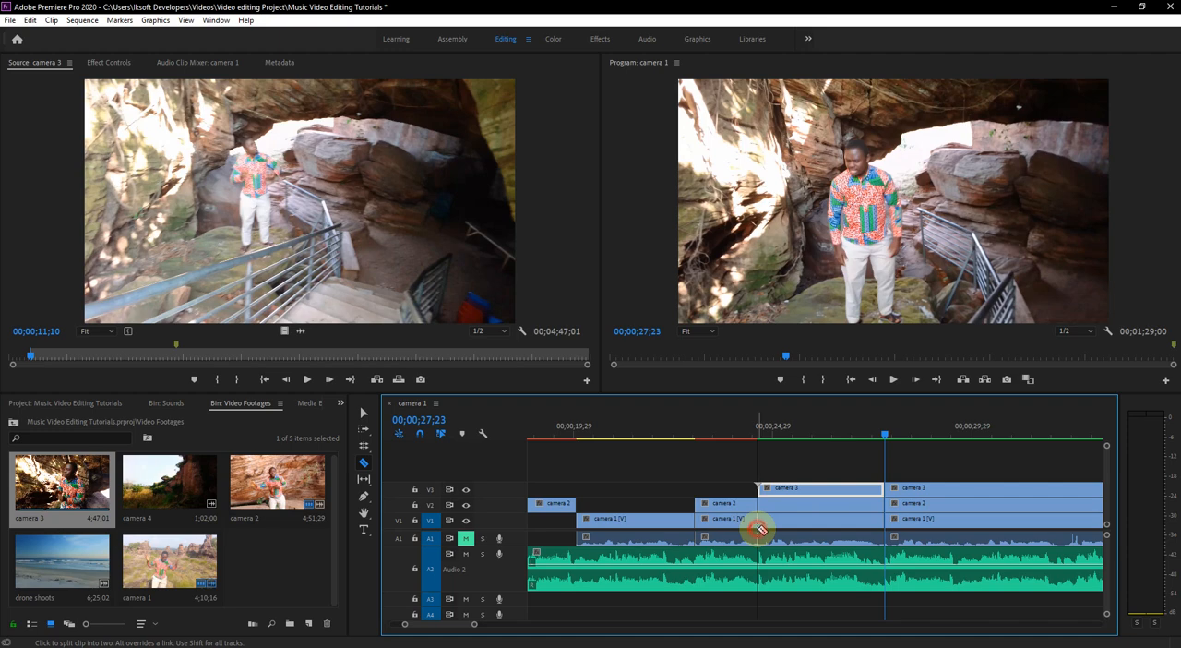
- Delete the camera 1 piece on V1 that lies beneath camera 2 and ends at 00;00;27;23
click(373, 422)
click(773, 534)
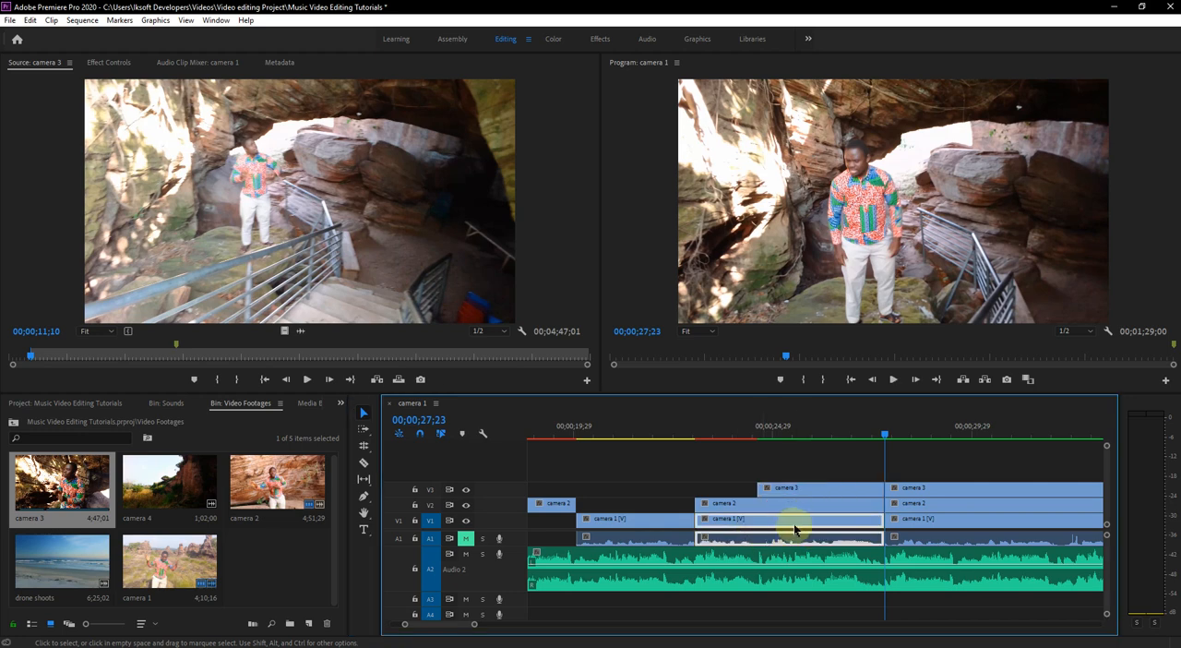
key(Delete)
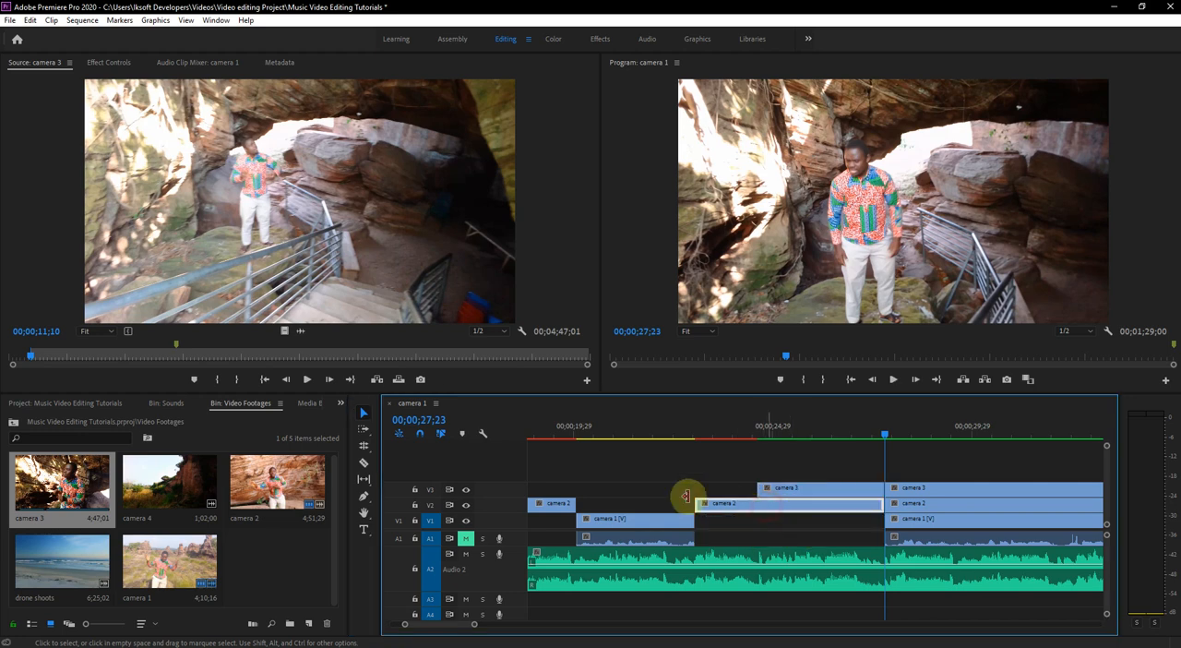
- Split camera 2 on V2 at the start of the camera 3 segment and delete its piece beneath camera 3 up to 00;00;27;23
click(707, 427)
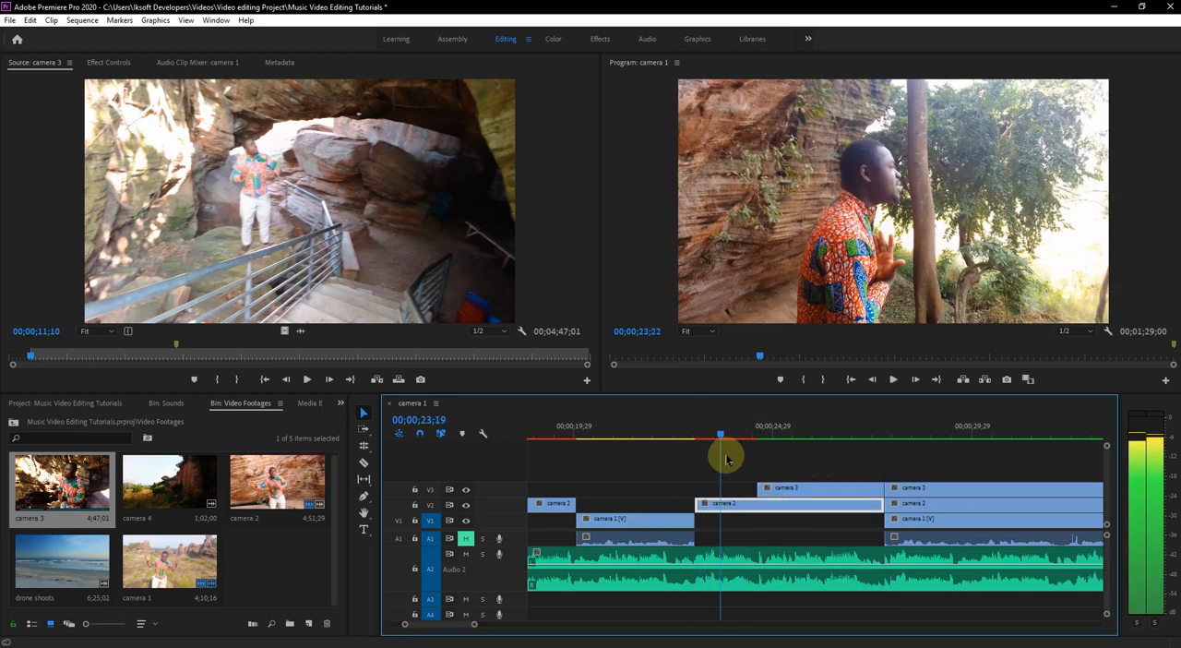
key(space)
click(363, 463)
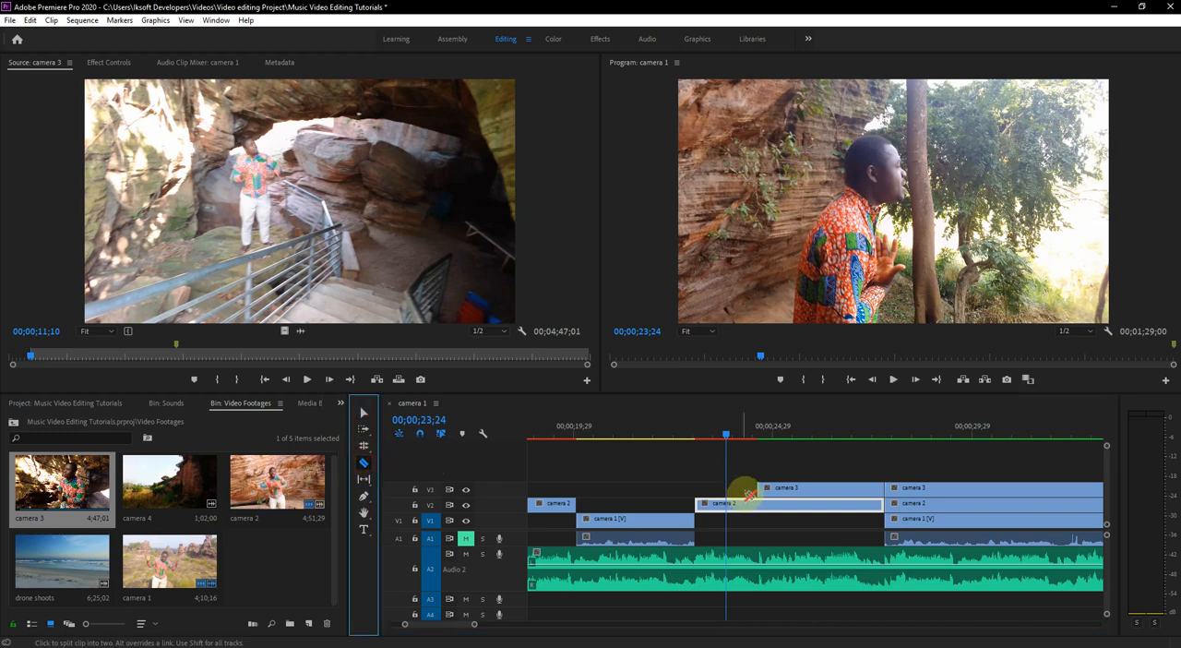
click(759, 506)
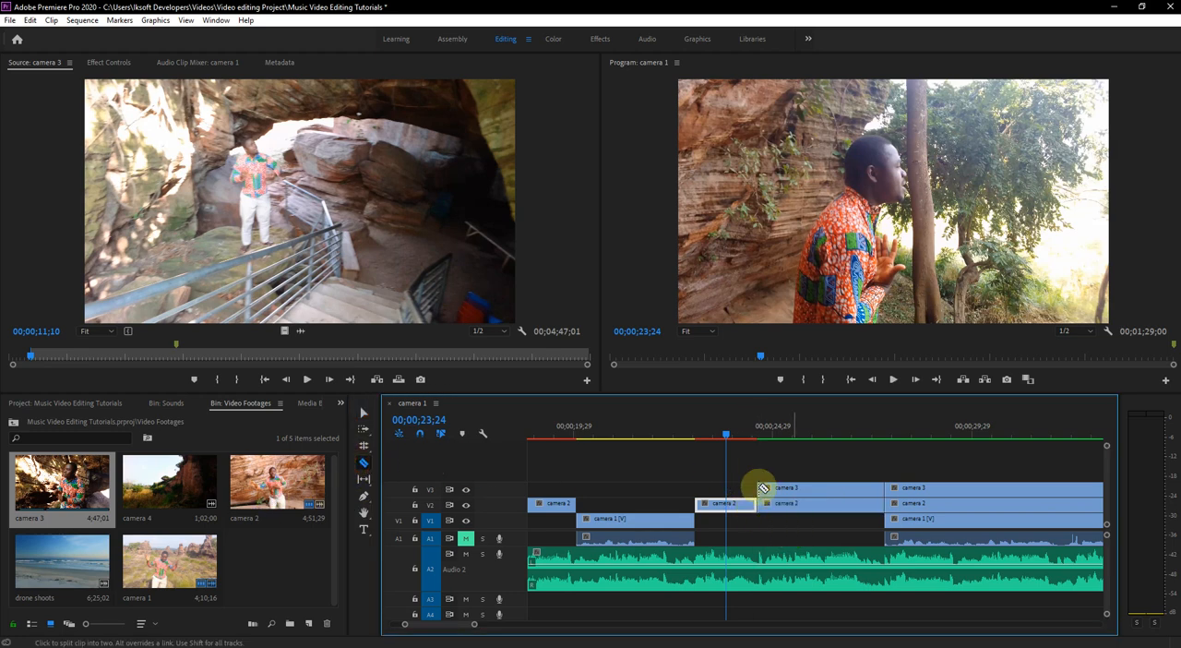
click(364, 412)
click(795, 520)
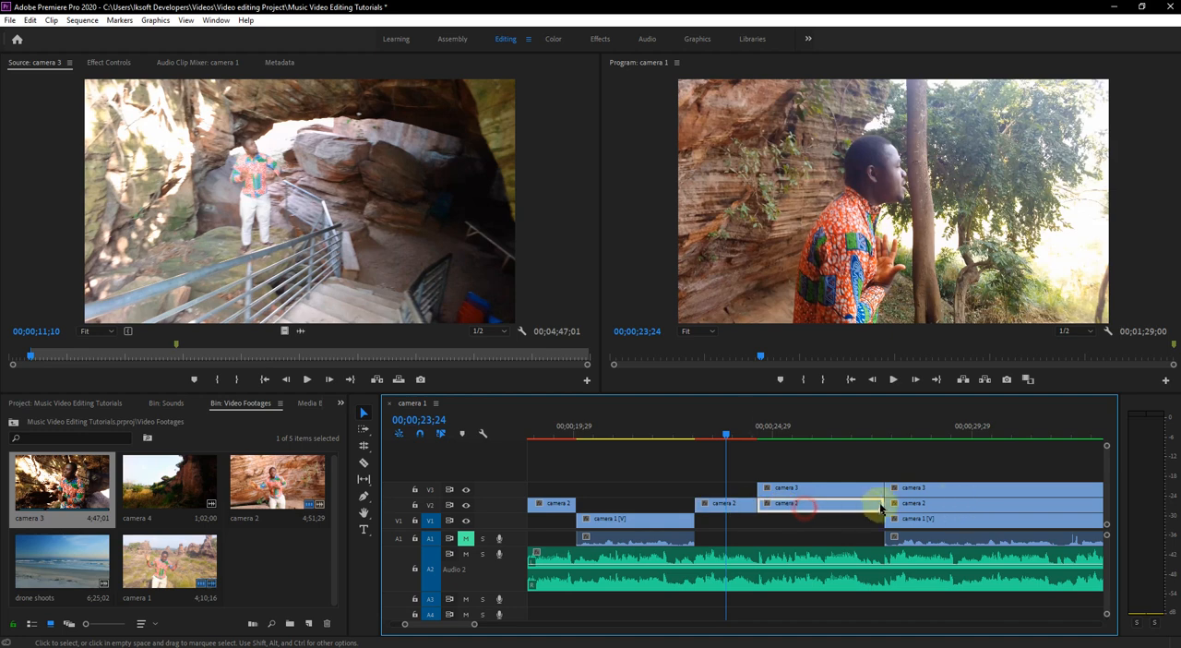
click(817, 487)
click(812, 505)
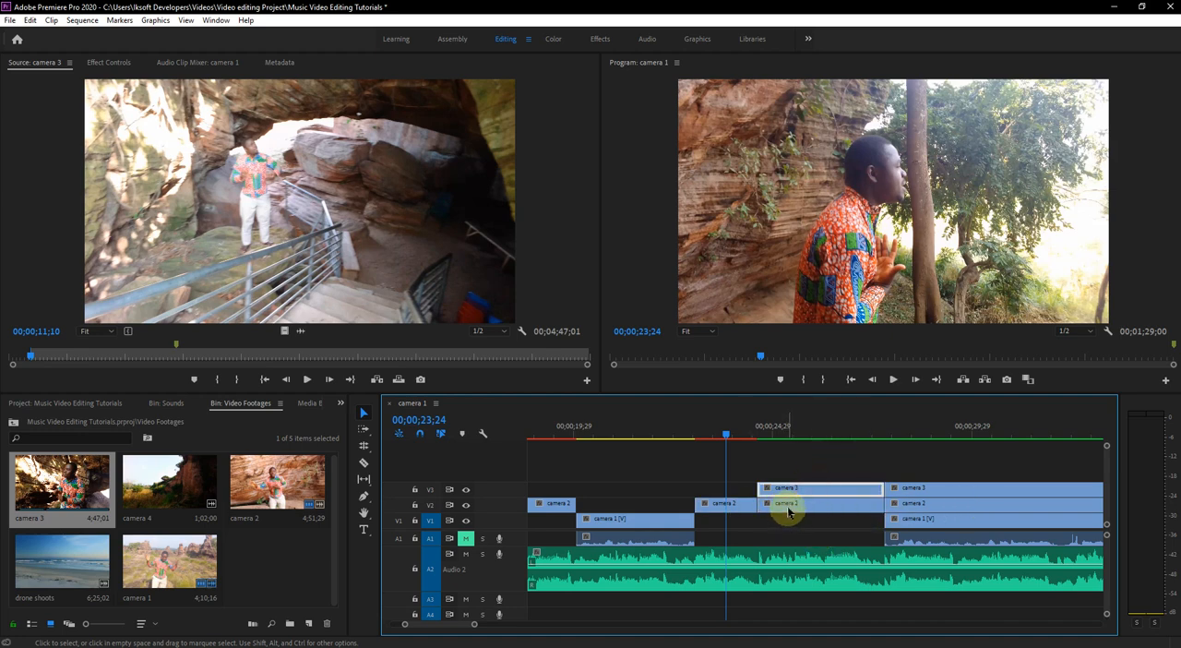
key(Delete)
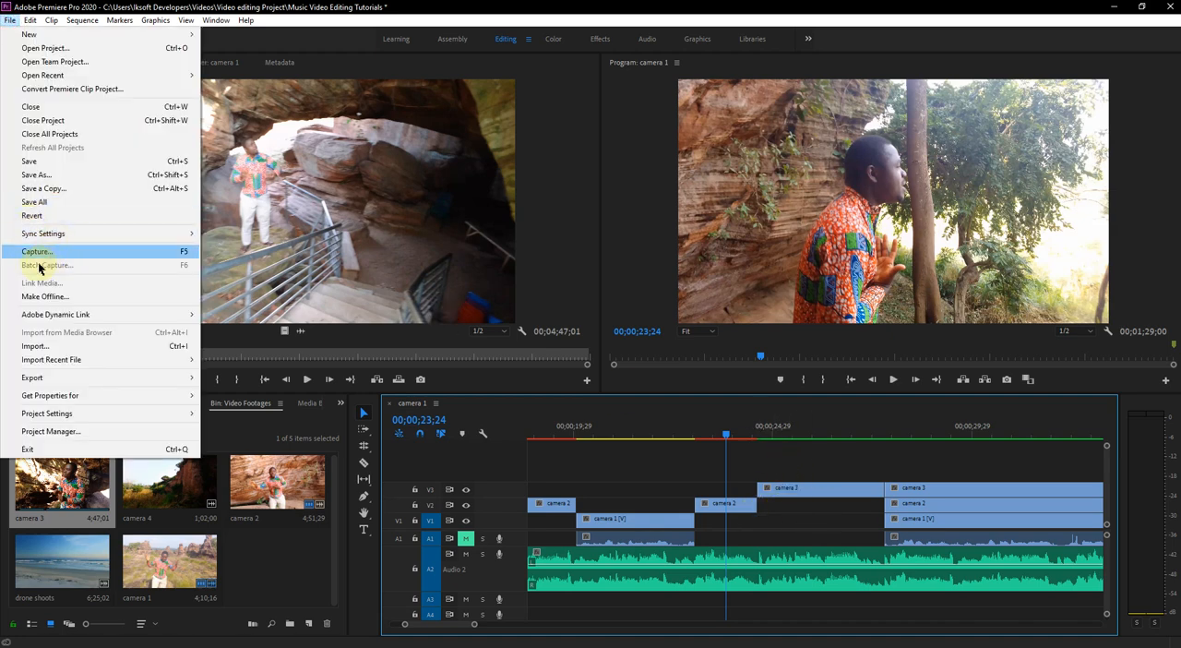
- Save all projects and play back the camera 2 to camera 3 transition up to 00;00;26;03
click(37, 200)
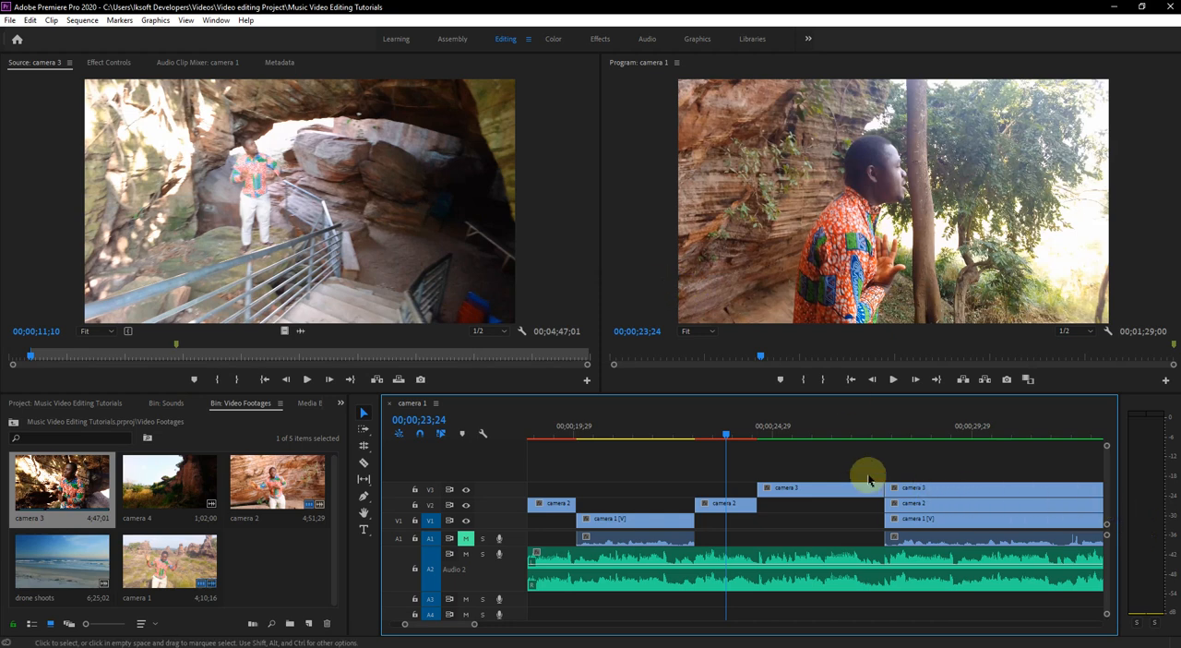
click(674, 426)
key(space)
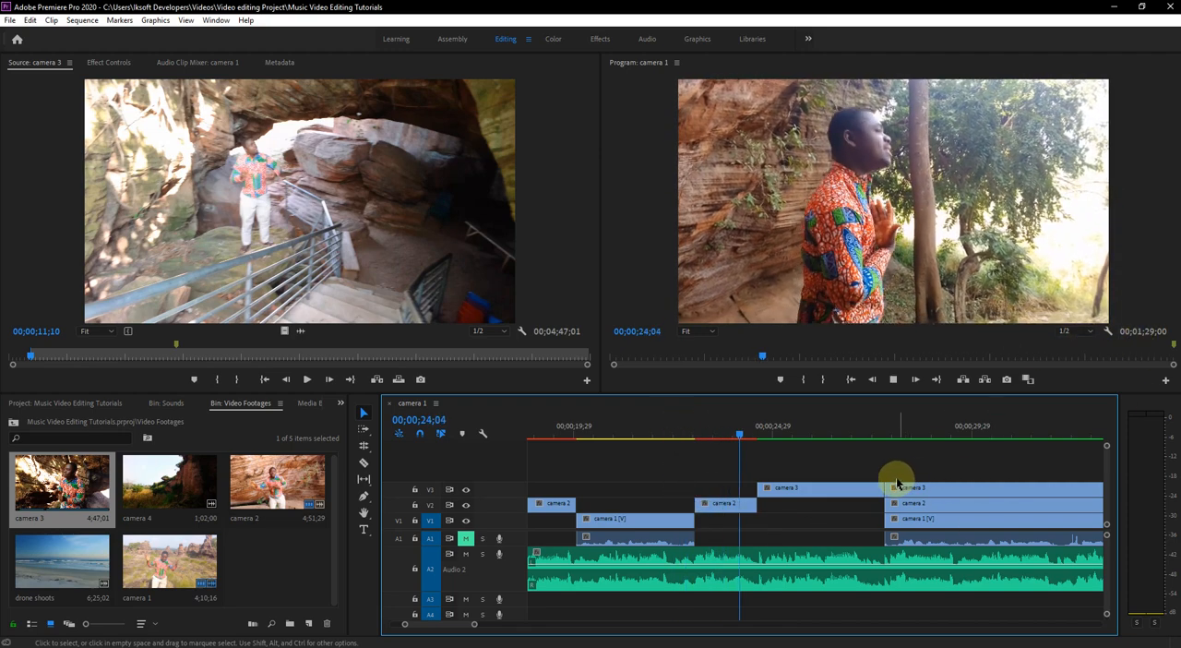
key(space)
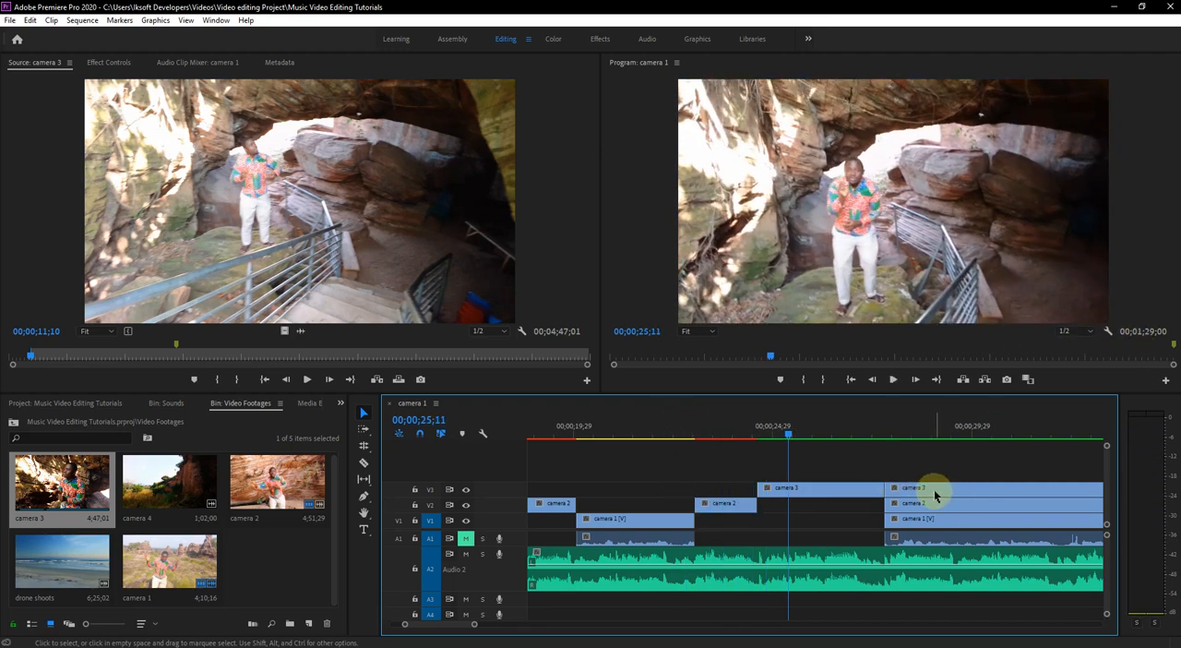
key(space)
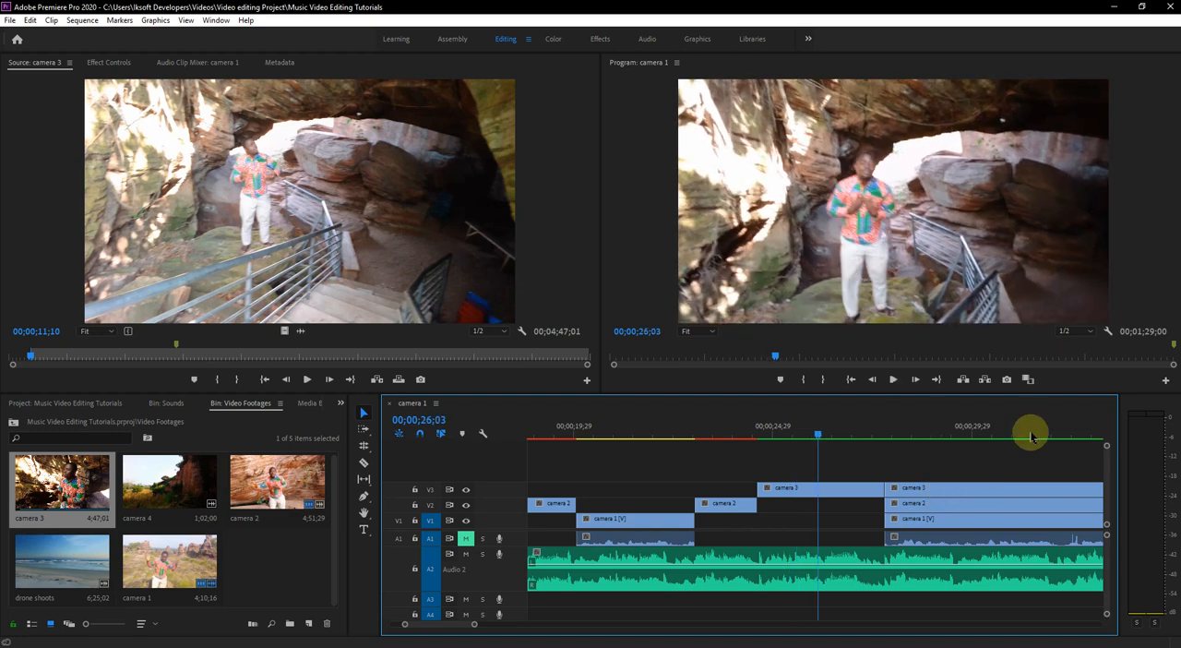
- Set the Program monitor's playback resolution to 1/4 and replay the camera 3 section, stopping at 00;00;29;09
click(1092, 333)
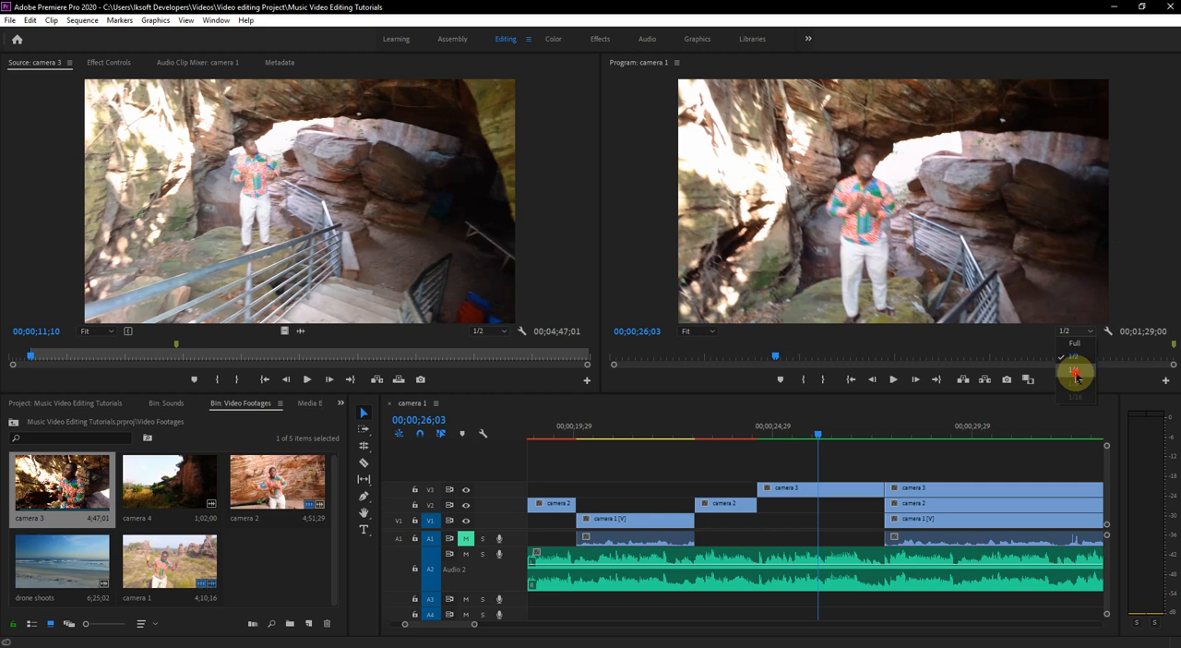
click(1076, 374)
click(787, 434)
key(space)
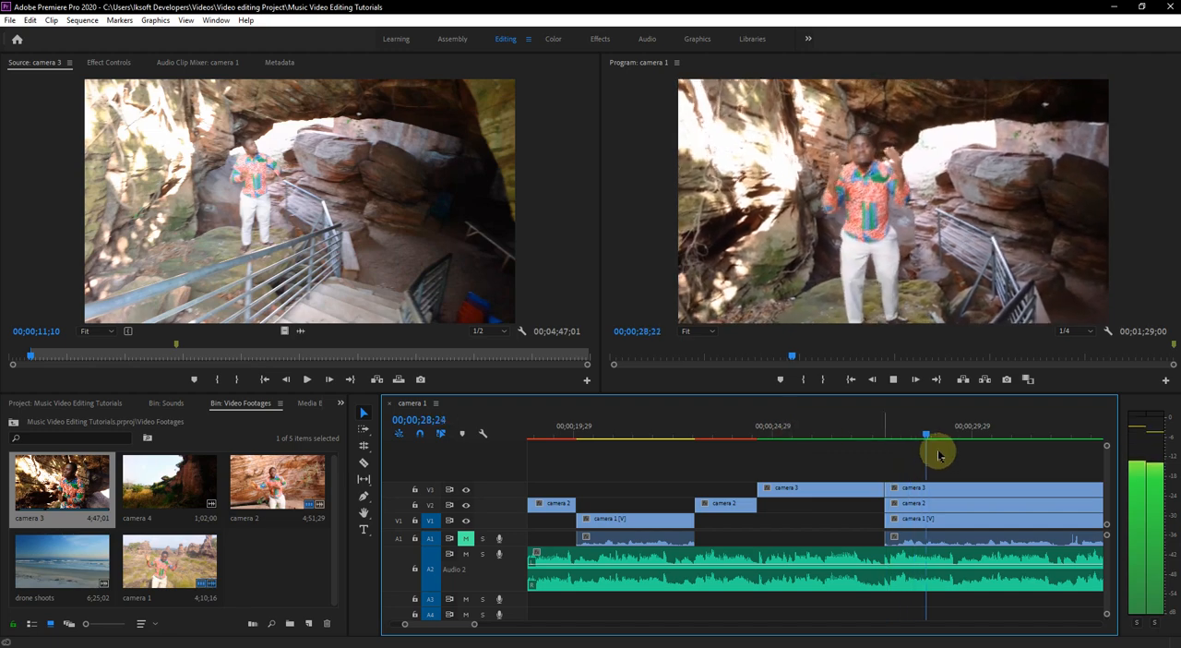
click(796, 433)
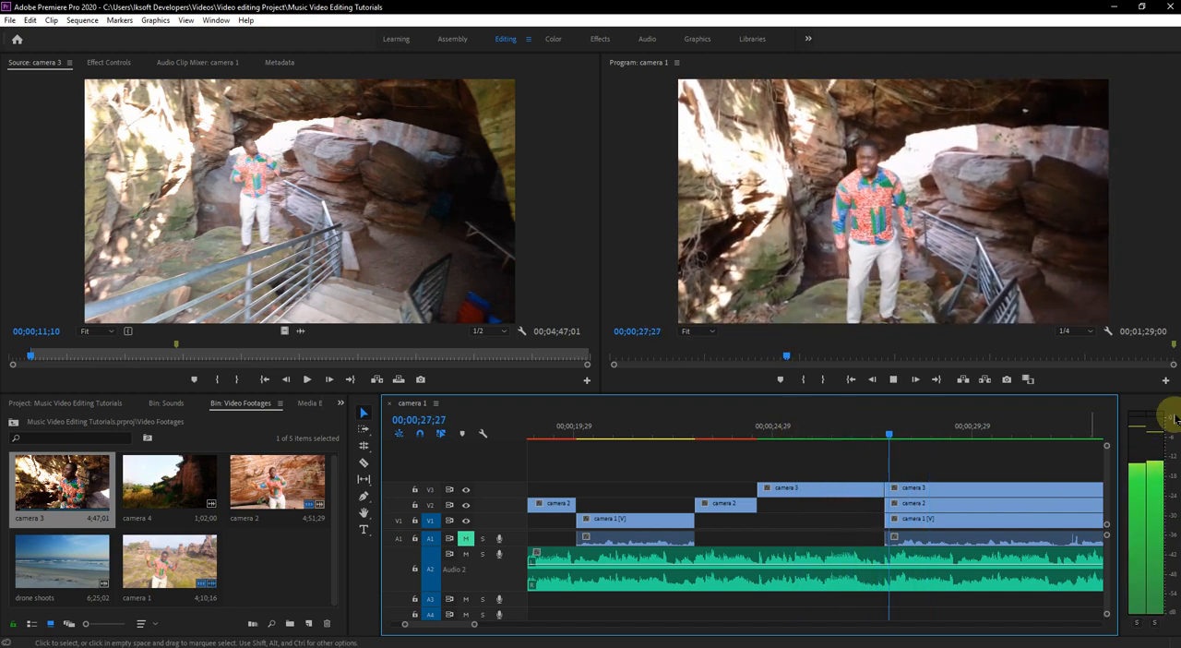
key(space)
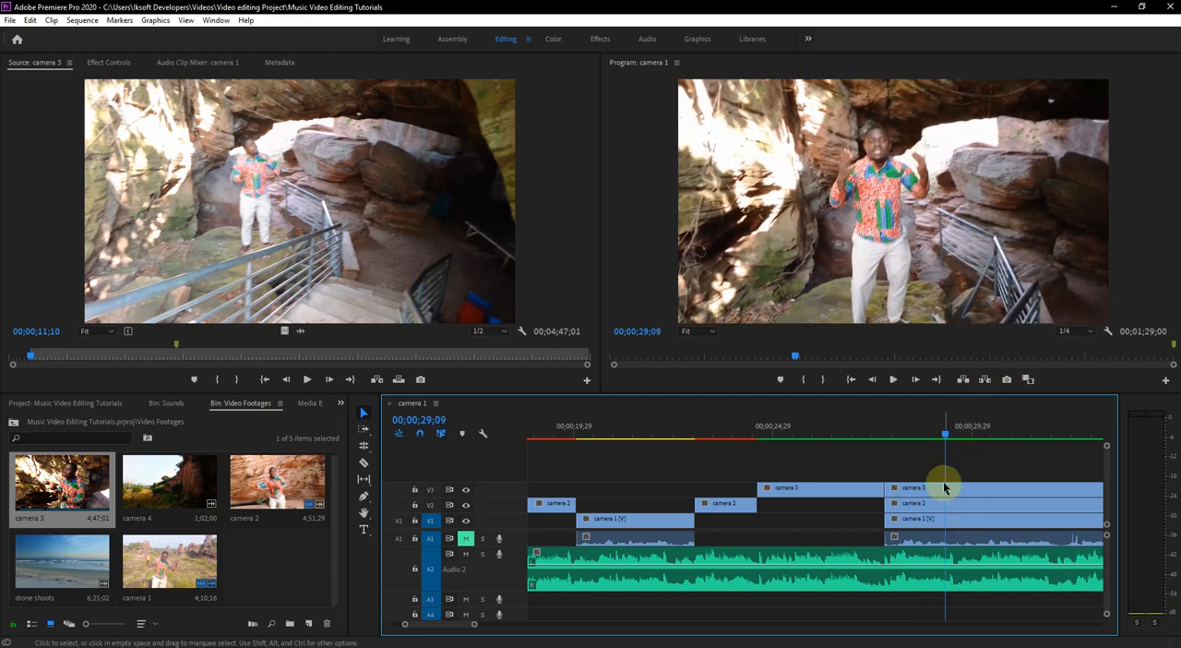
- Trim the starts of the last camera 3 and camera 2 segments to 00;00;30;24 and play back the uncovered camera 1 section
click(926, 521)
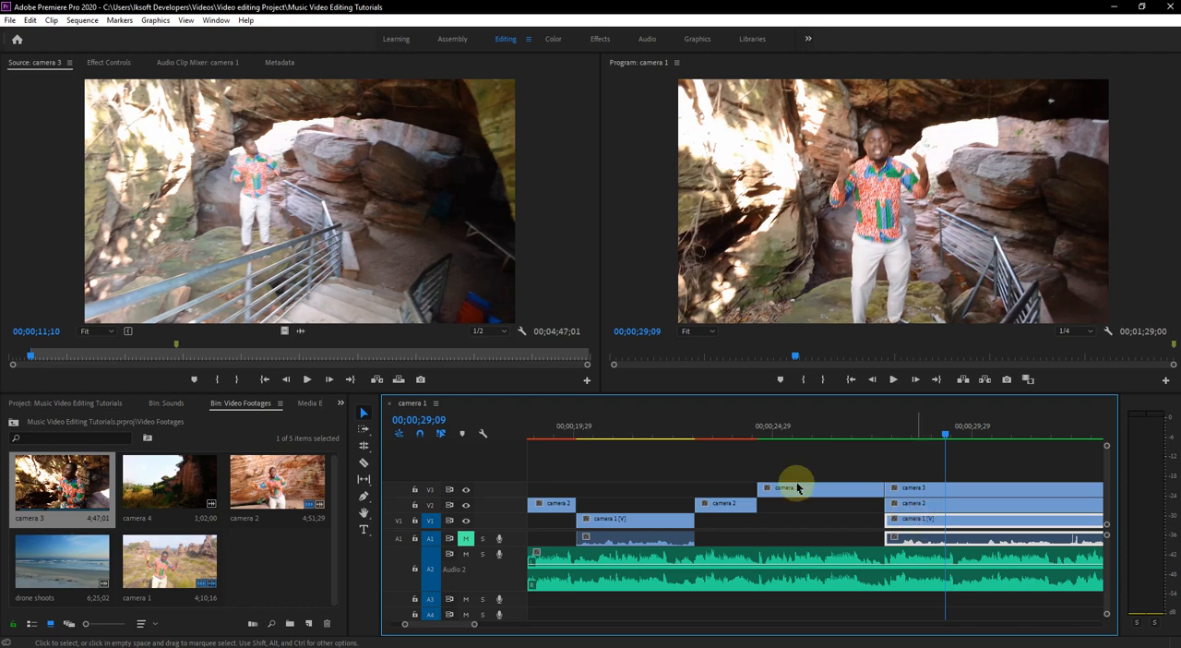
drag(942, 491, 1007, 494)
drag(886, 506, 1005, 508)
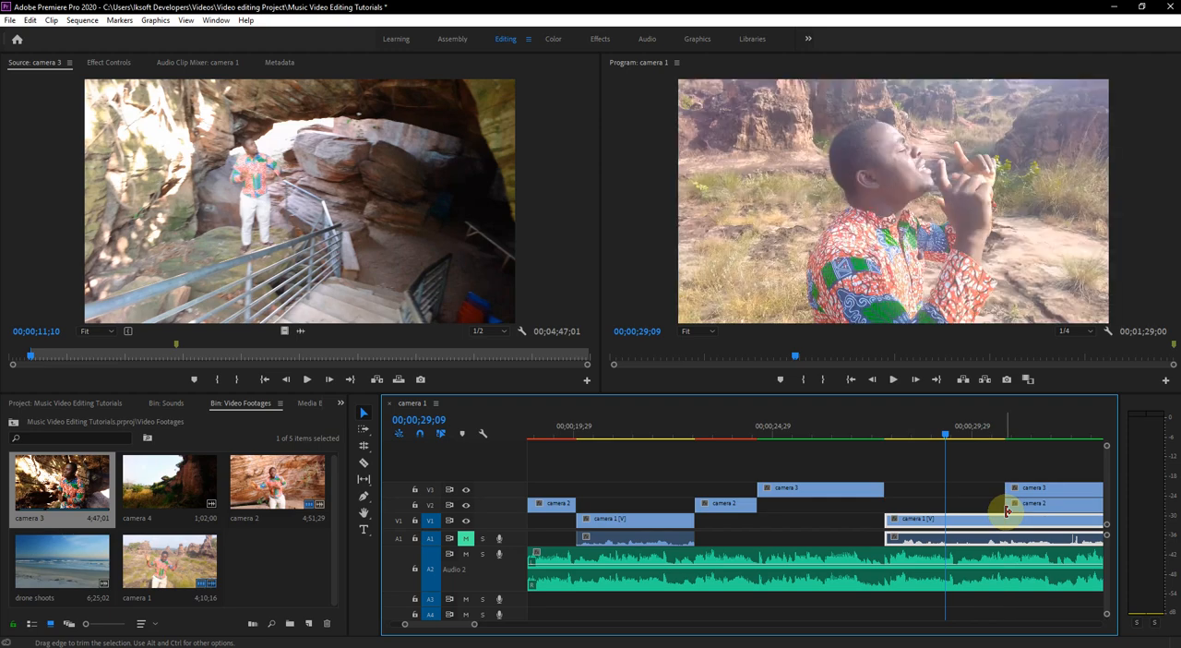
click(883, 436)
key(space)
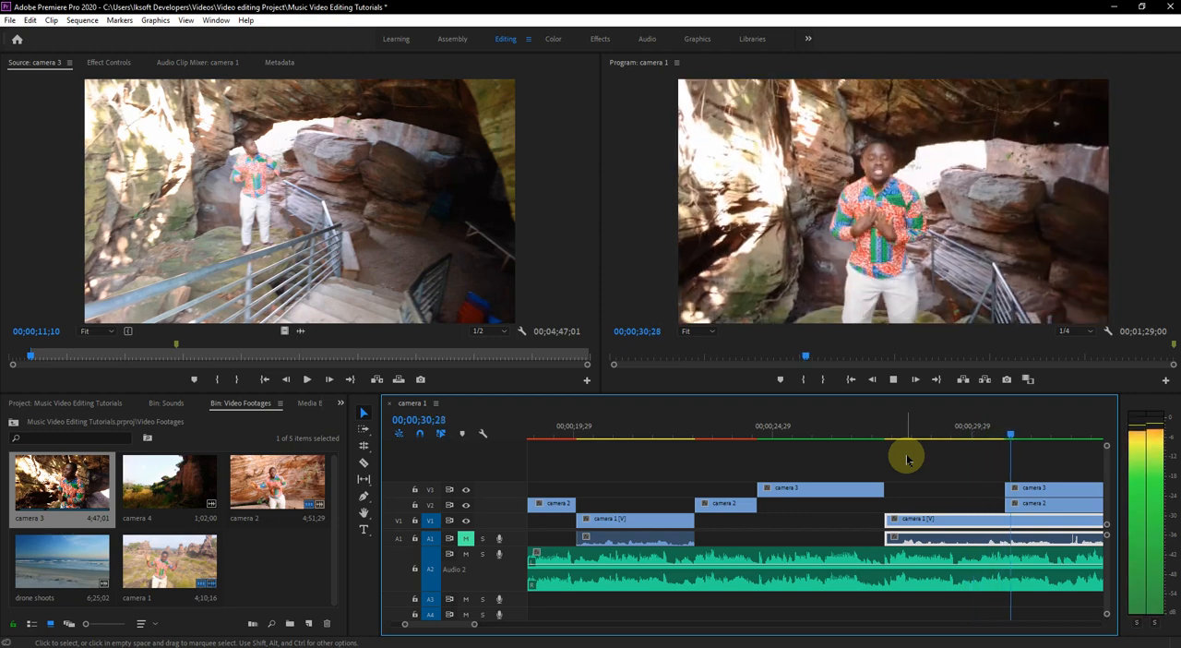
key(space)
scroll(1019, 466, down, 5)
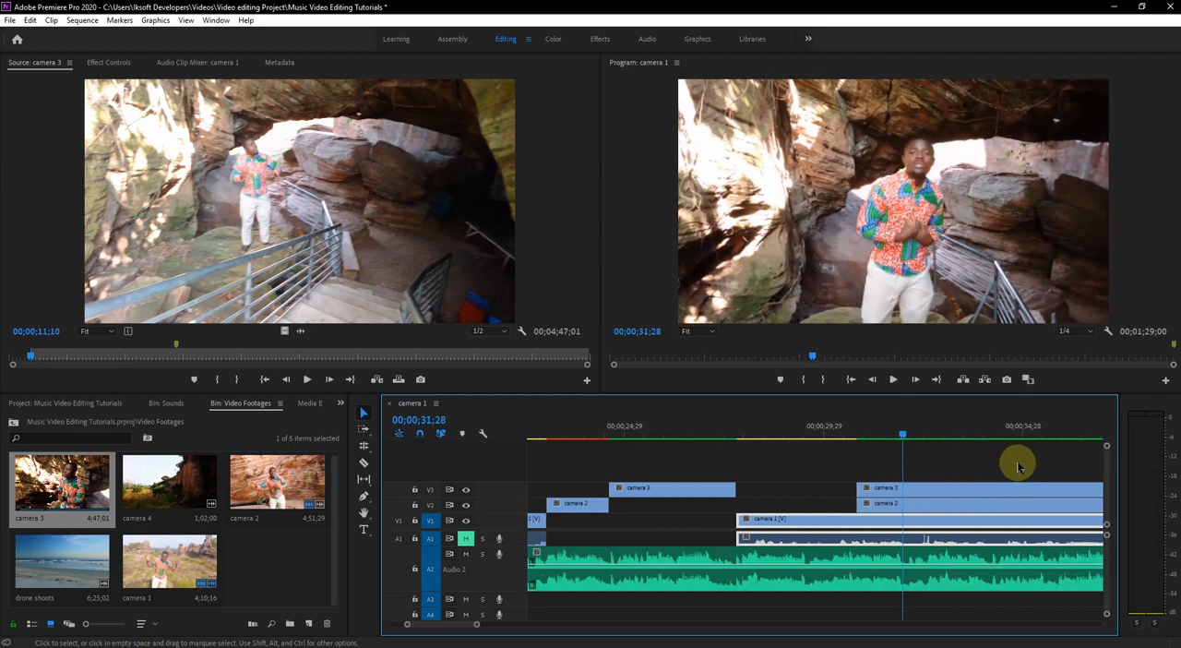
- Play back the camera 3 section from 00;00;31;28 and stop at 00;00;34;09 for the next cut
click(814, 490)
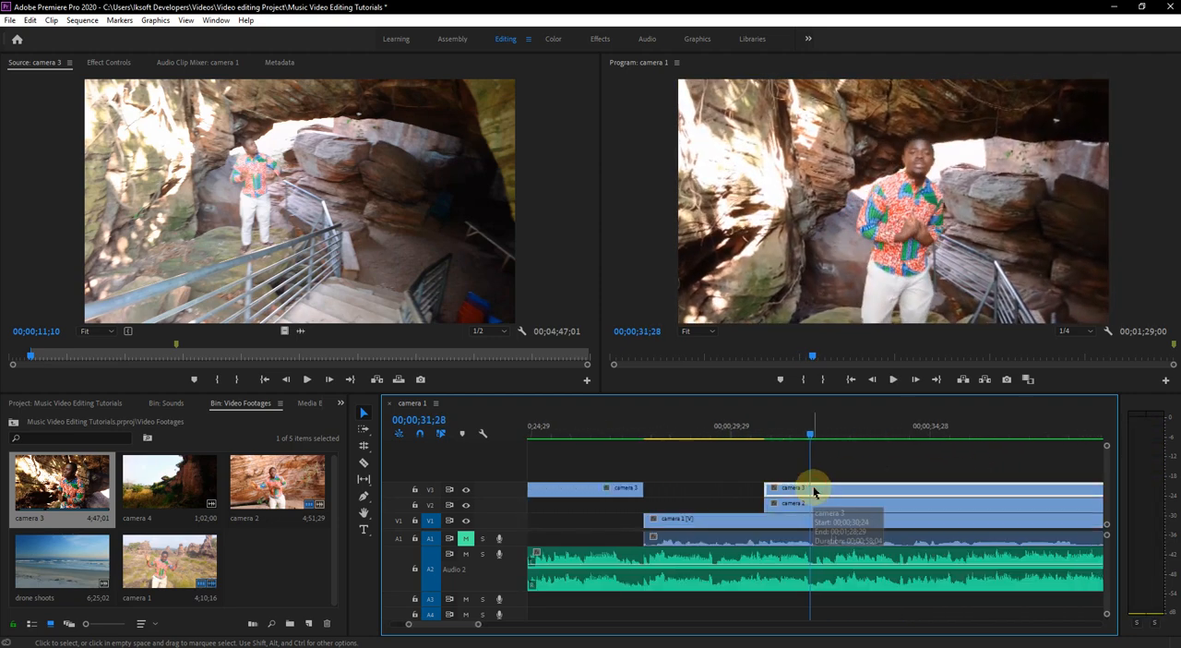
key(space)
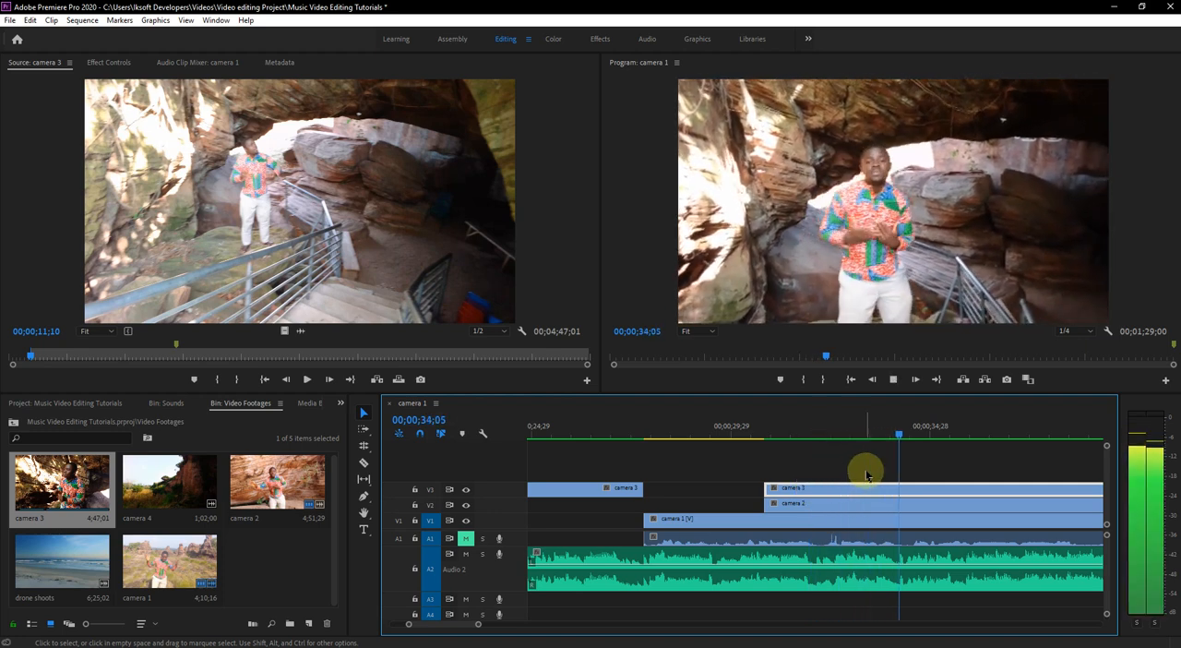
key(space)
click(897, 436)
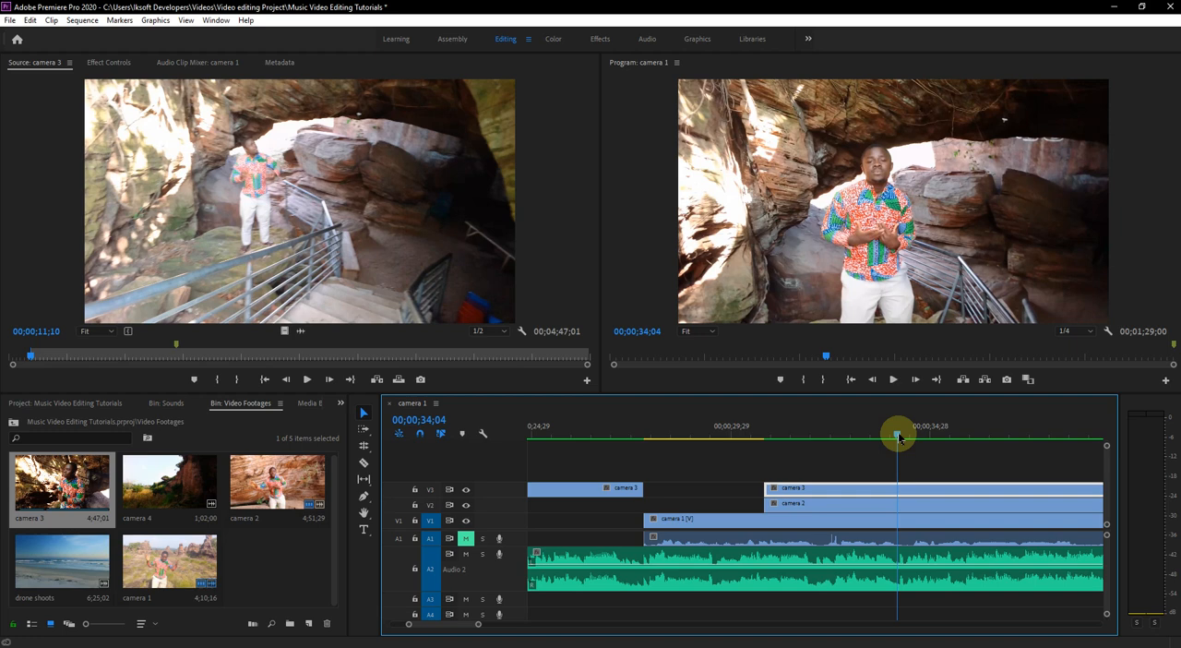
click(876, 436)
key(space)
key(space)
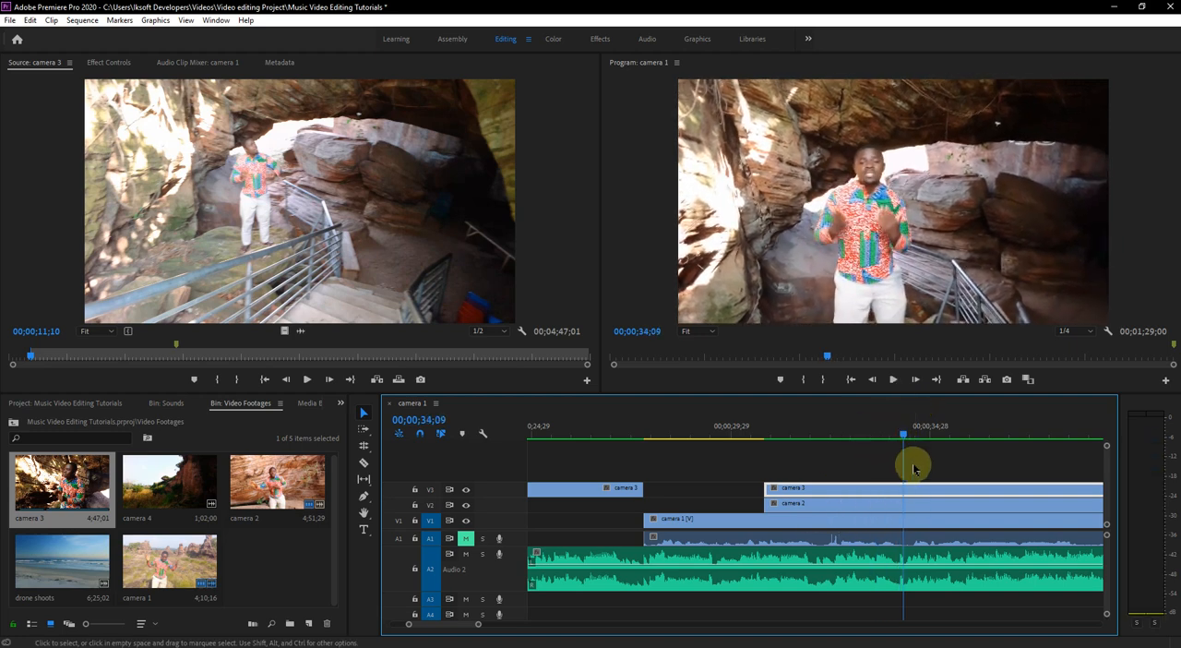
- Split all three camera clips at 00;00;34;09 and split camera 1 on V1 at the camera 3 segment's start, 00;00;30;24
click(364, 462)
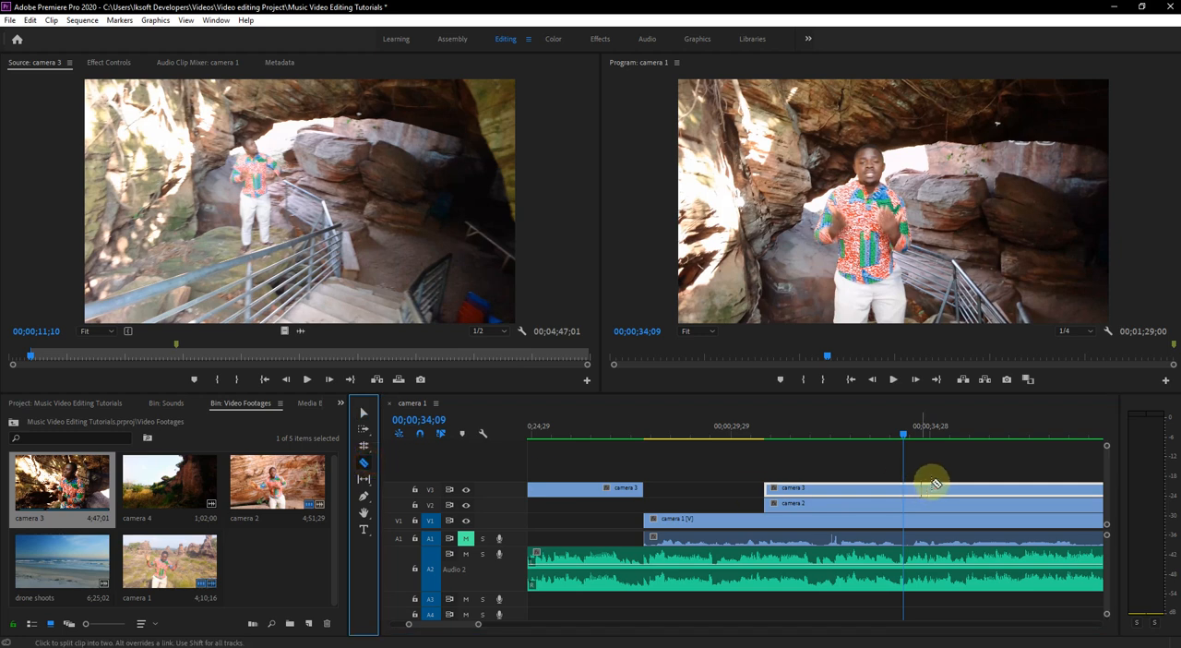
click(903, 492)
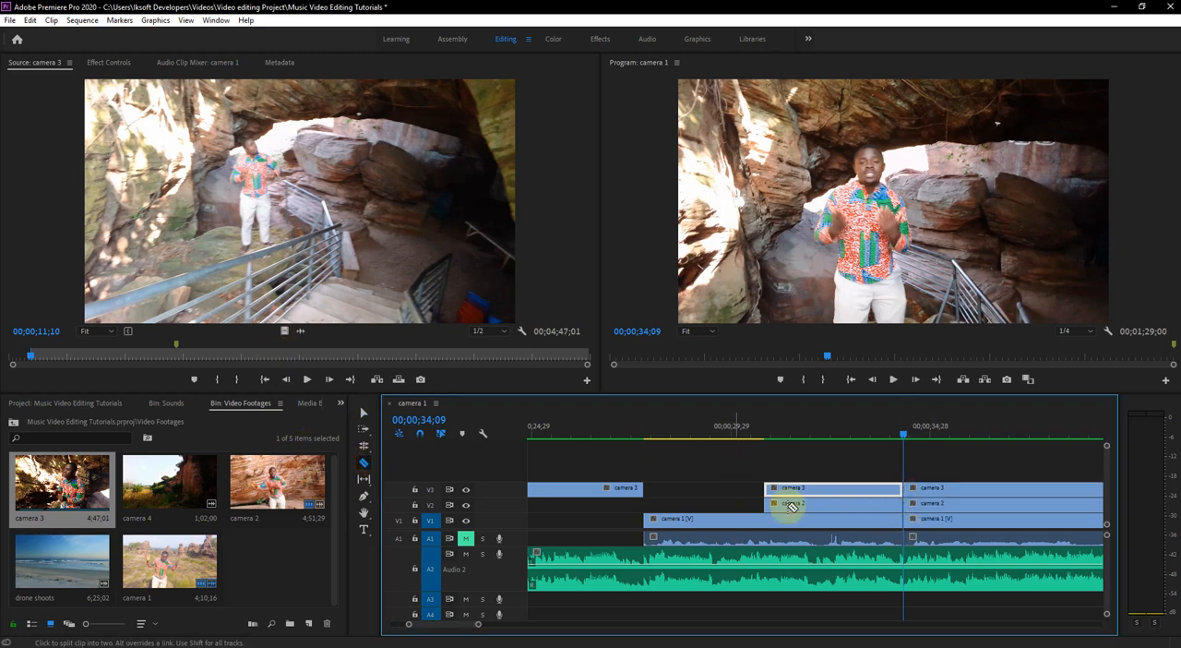
click(769, 527)
- Delete the camera 2 and camera 1 pieces beneath camera 3 between 00;00;30;24 and 00;00;34;09, and save the project
click(363, 413)
click(871, 533)
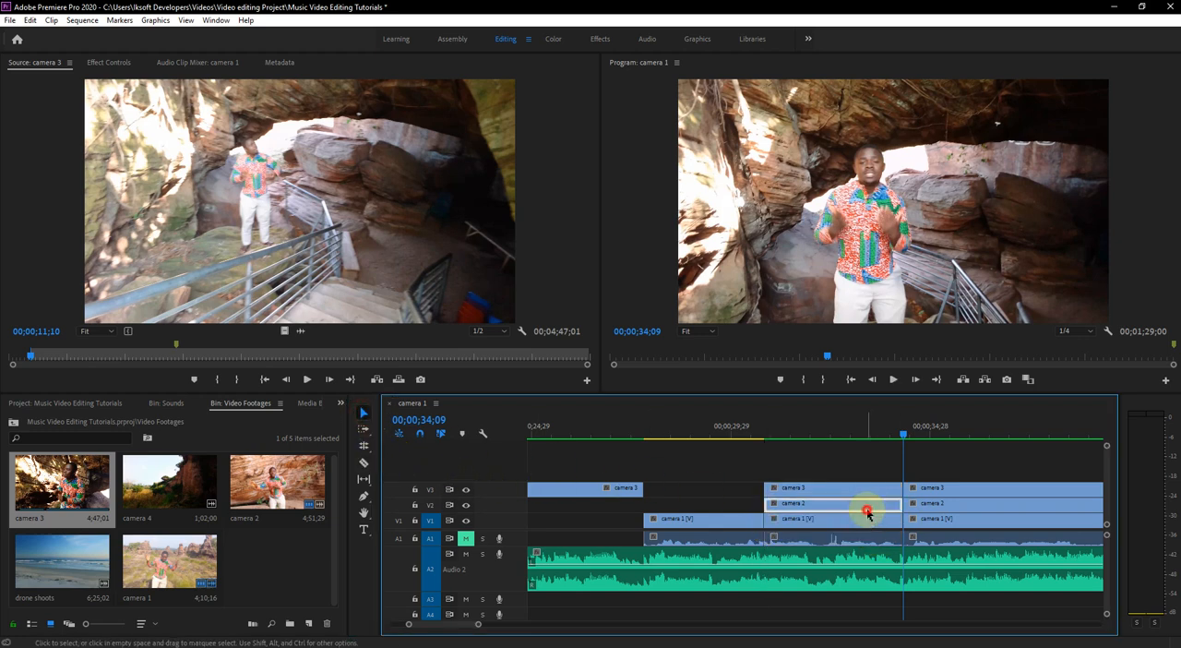
click(862, 506)
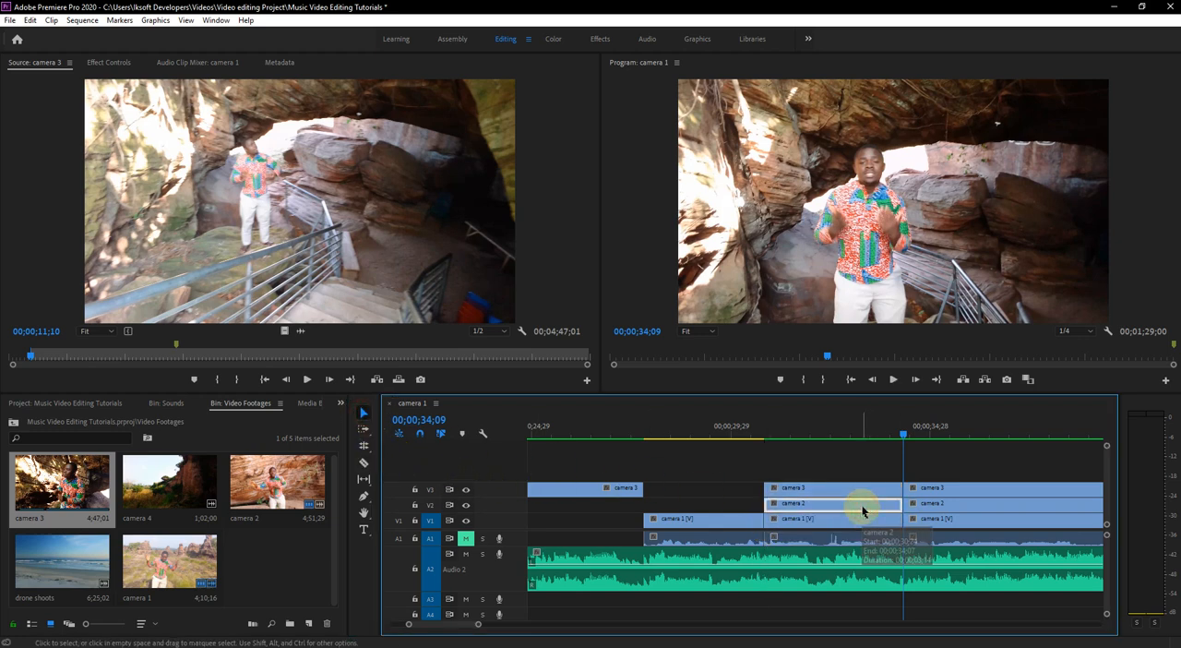
key(Delete)
click(862, 524)
key(Delete)
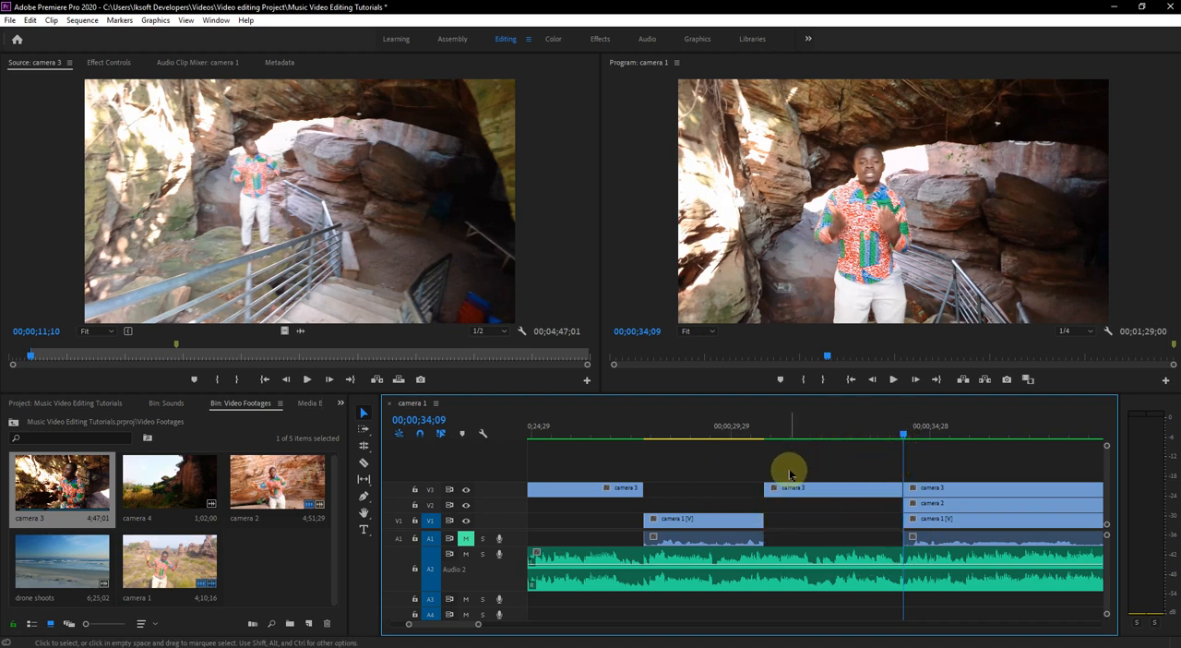
key(ctrl+s)
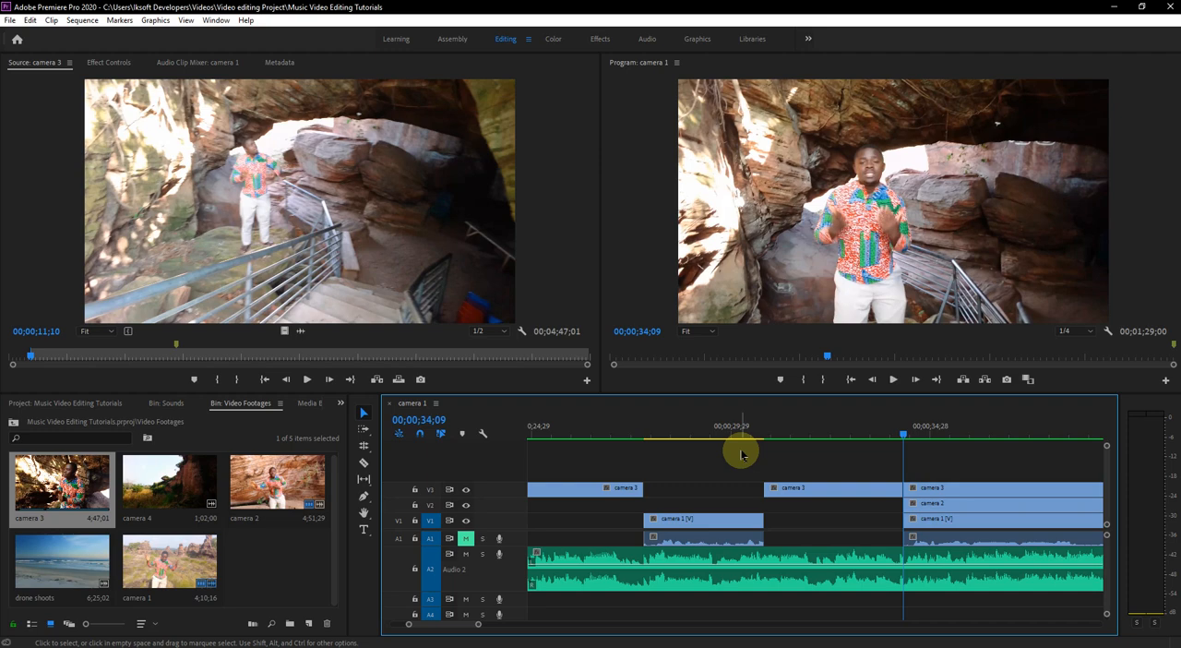
- Trim the start of the last camera 3 segment to 00;00;38;10 and play back the uncovered camera 2 section
drag(674, 429, 633, 436)
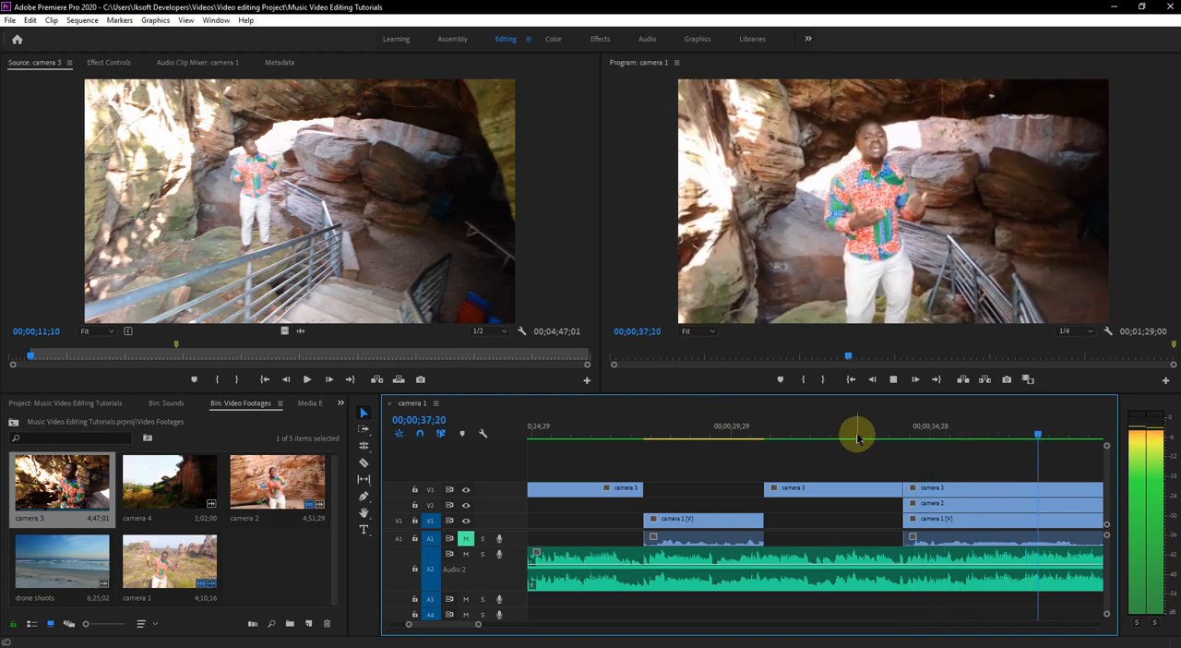
key(space)
scroll(914, 478, down, 2)
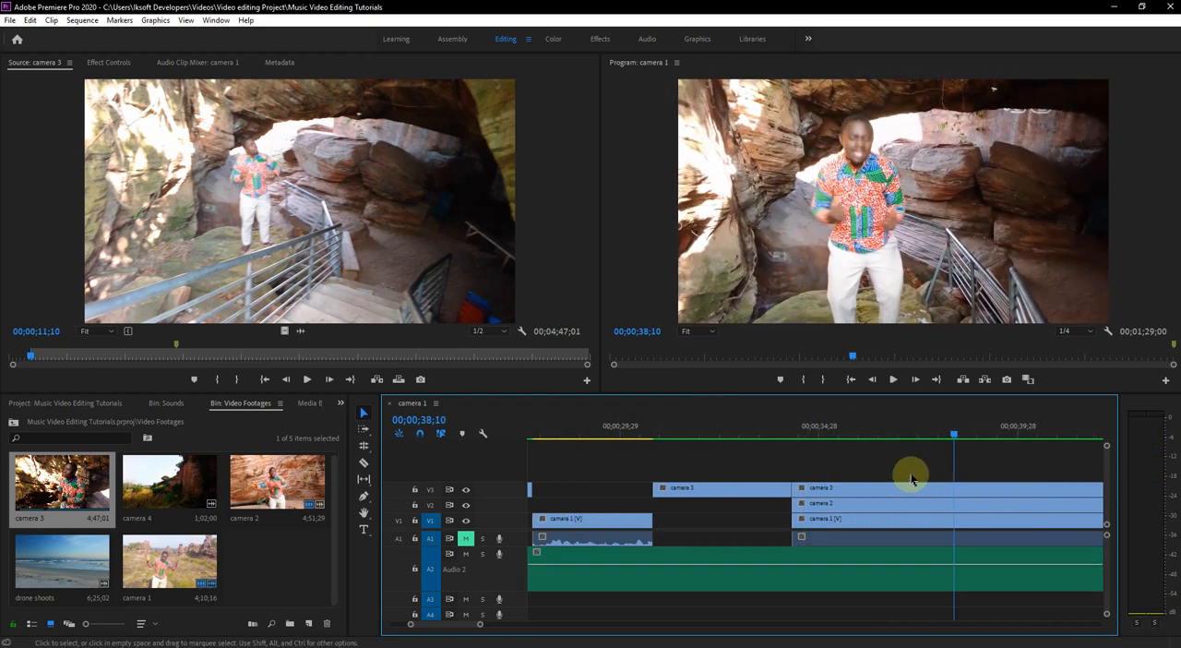
click(815, 492)
drag(798, 489, 954, 489)
drag(892, 426, 809, 433)
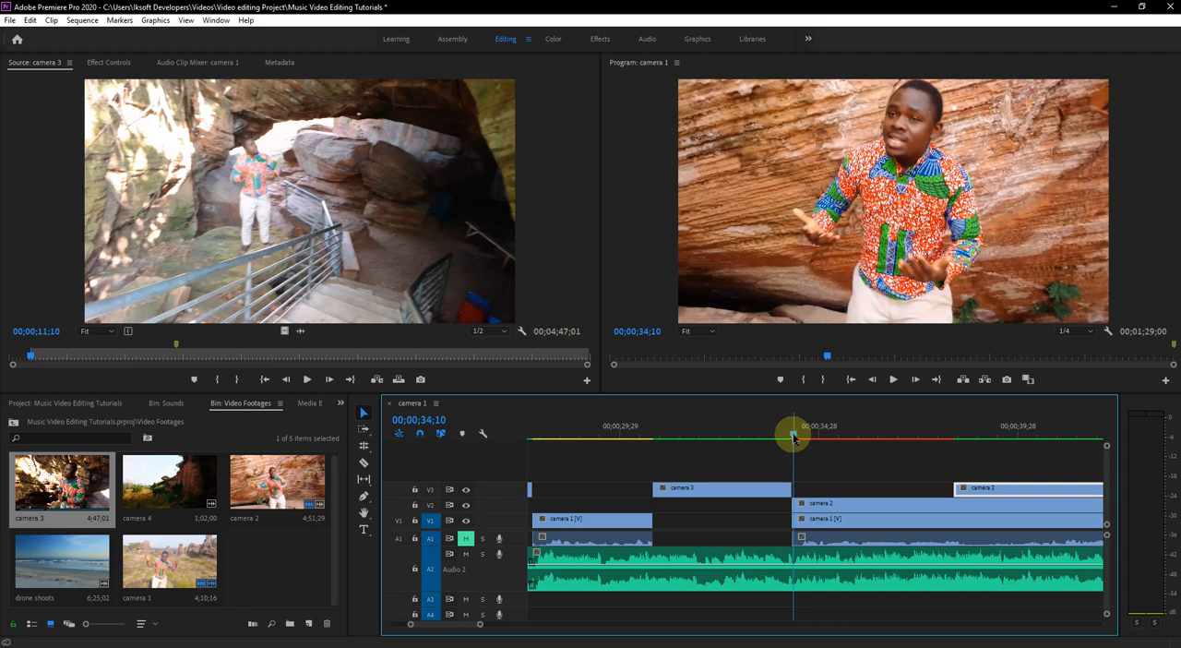
key(space)
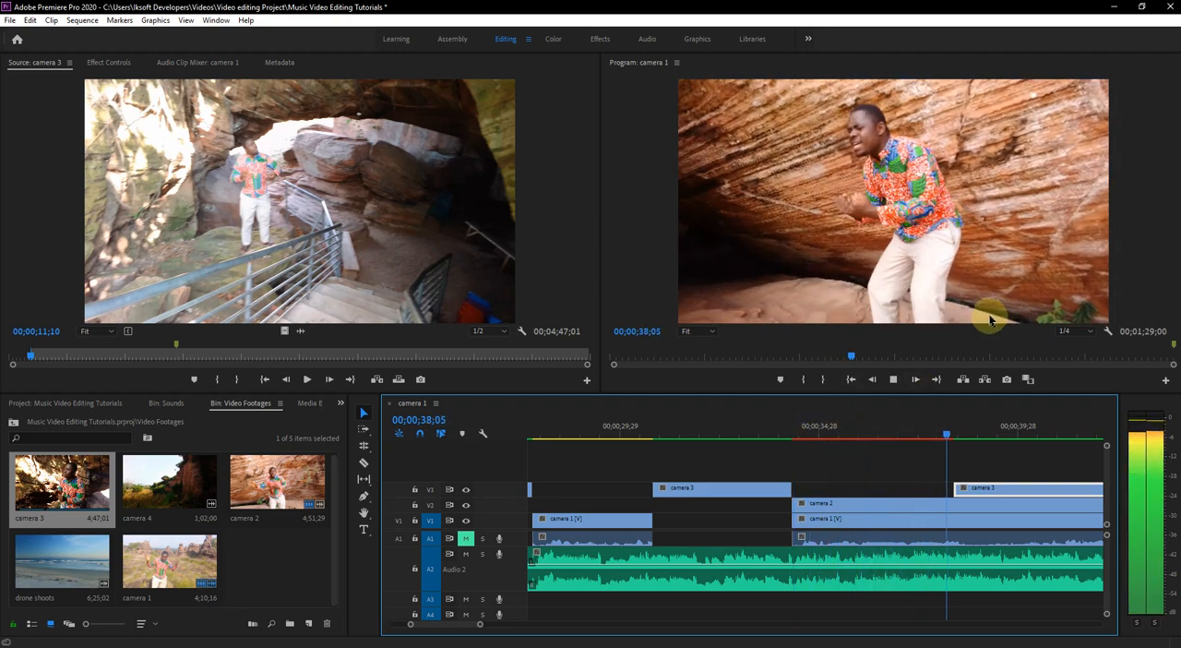
key(space)
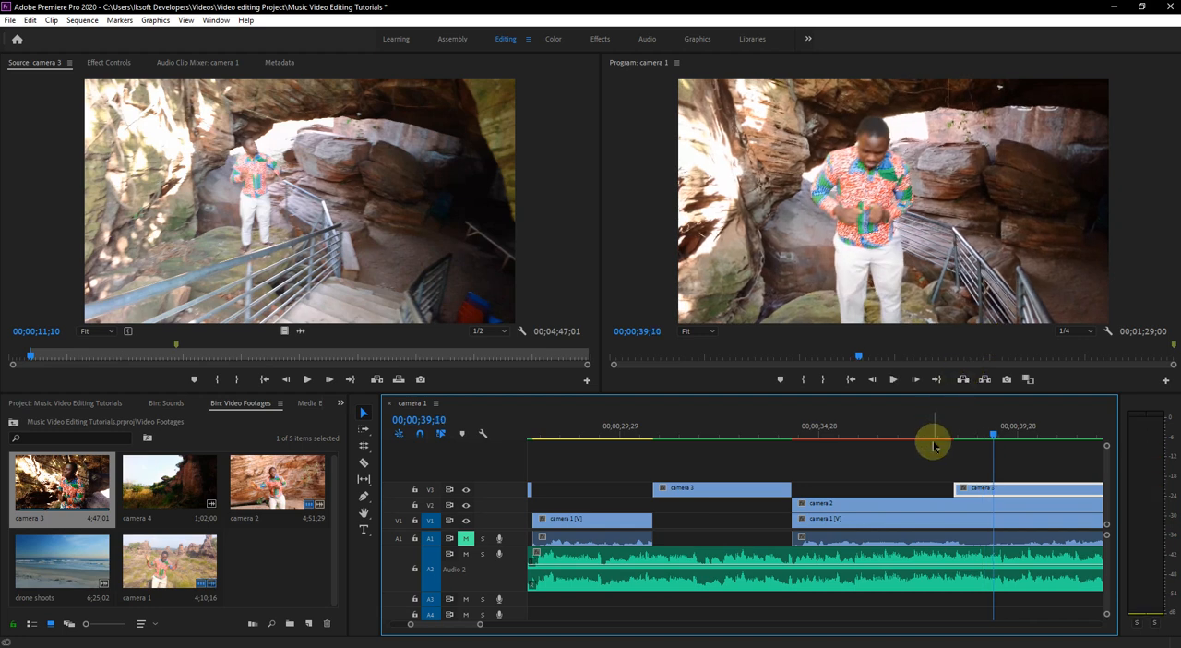
- Try trimming the last camera 2 segment's start to 00;00;38;10, playing back the uncovered camera 1 section and restoring the trimmed start
click(820, 505)
click(789, 507)
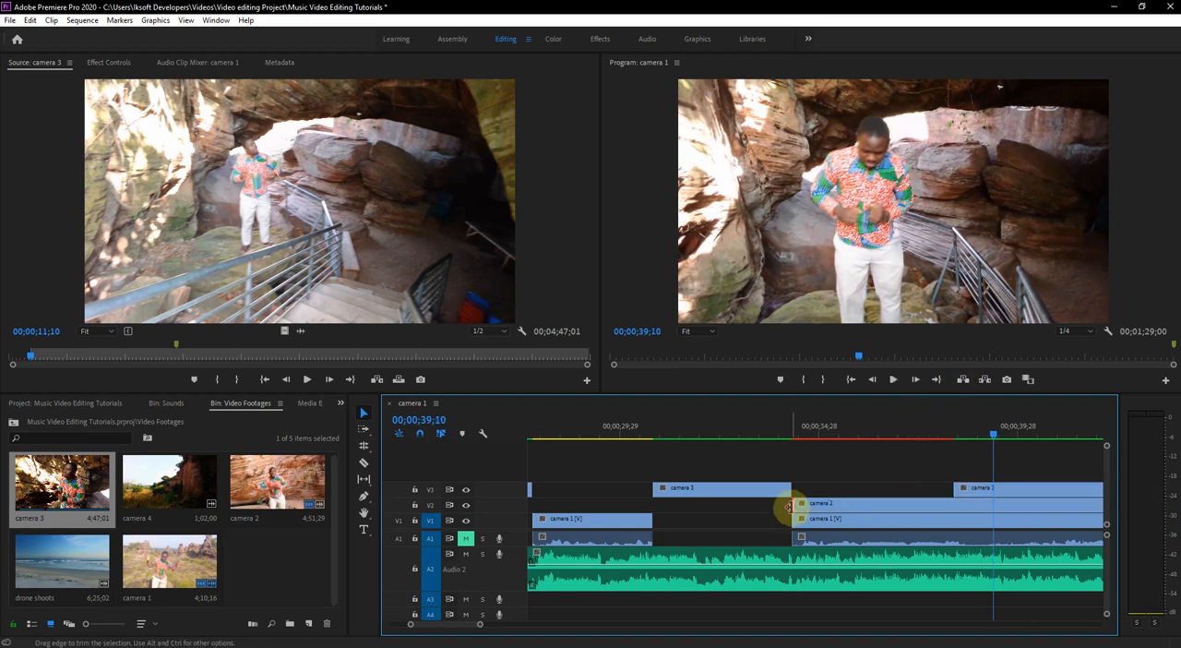
drag(796, 504, 955, 504)
drag(824, 435, 790, 447)
key(space)
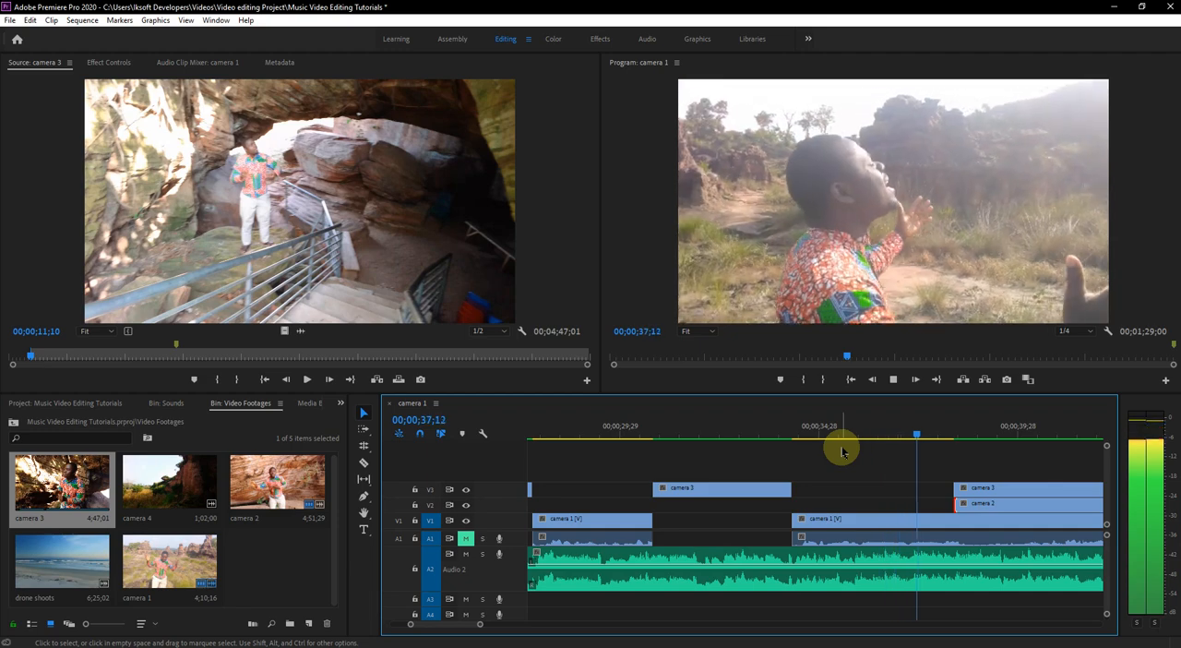
key(space)
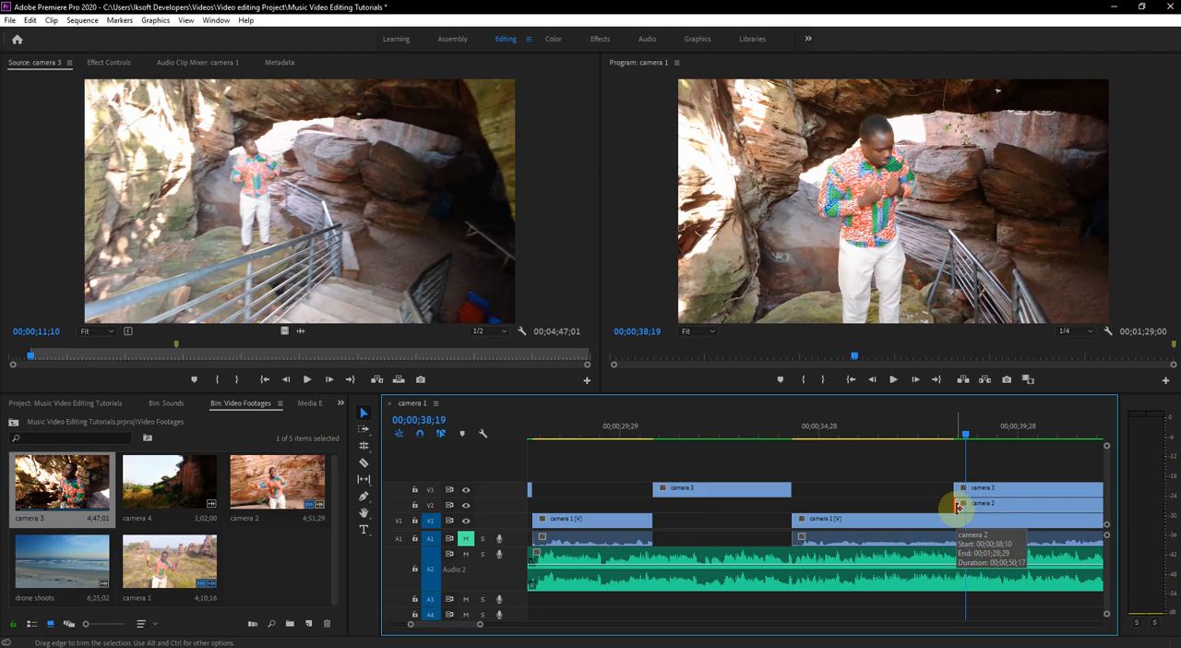
drag(957, 507, 791, 507)
- Extend the start of the last camera 3 segment on V3 back to about 00;00;35;08
click(803, 438)
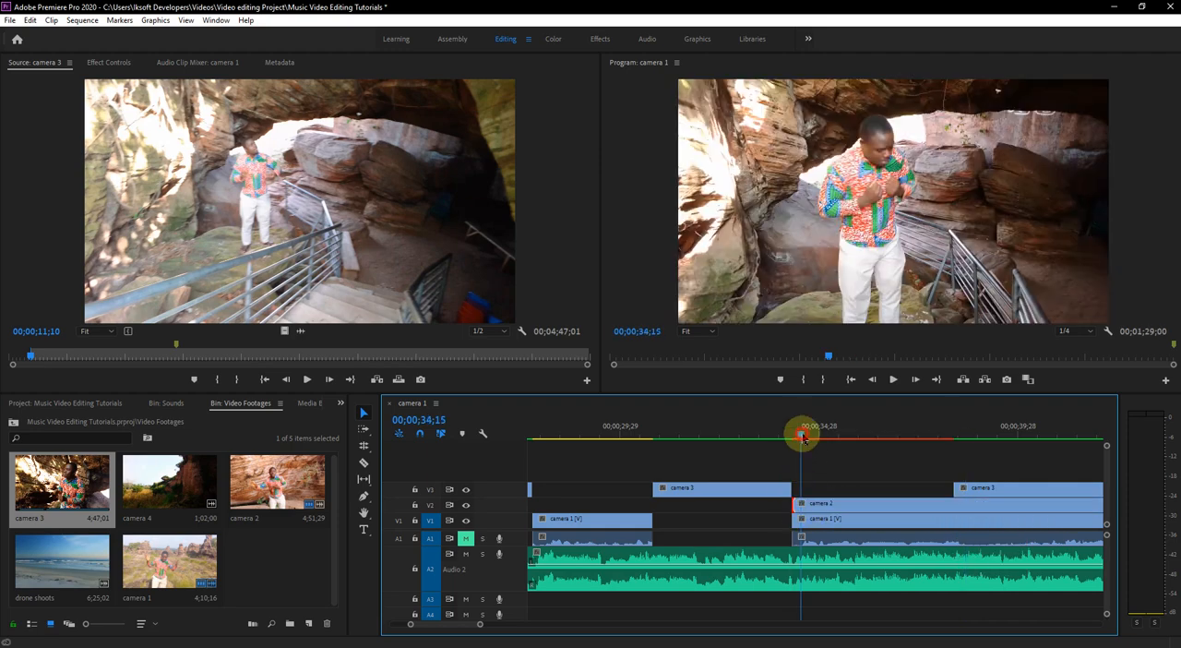
drag(800, 440, 825, 440)
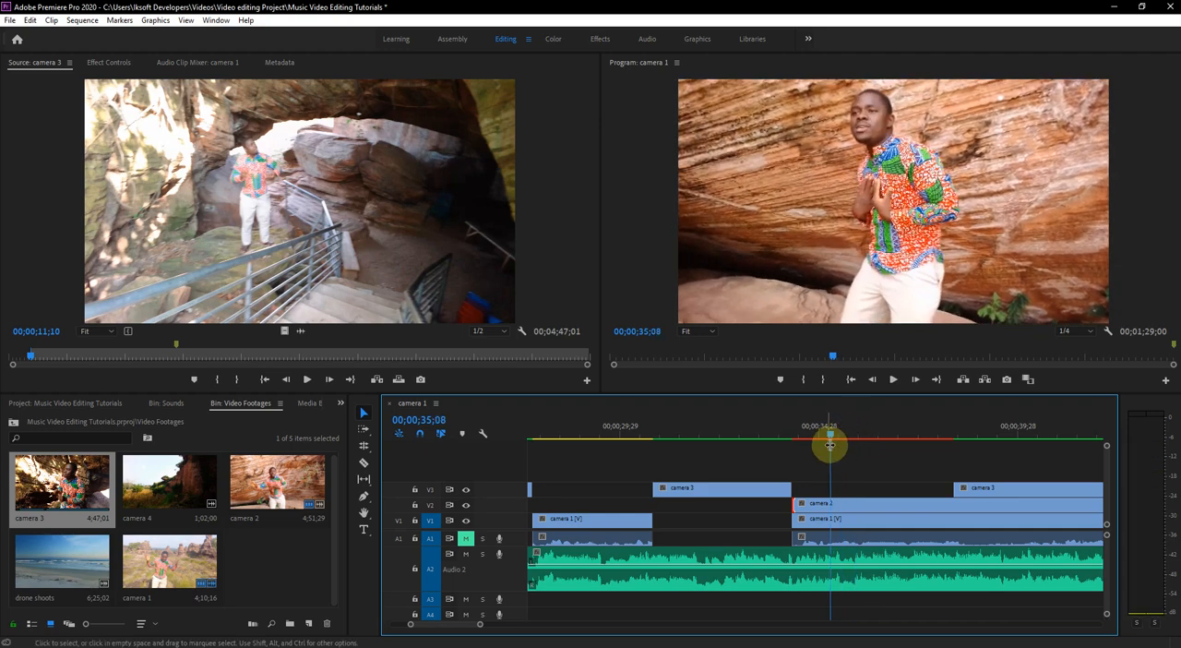
drag(949, 489, 835, 439)
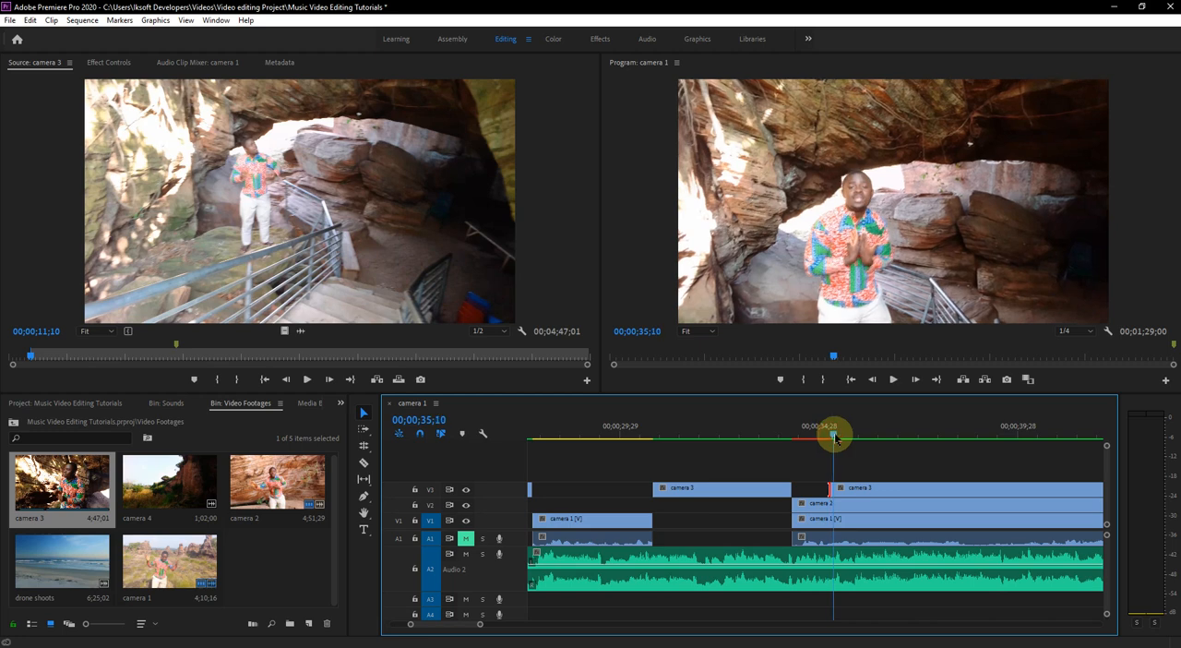
- Hide track V3 to see camera 2 and split the last camera 3 segment at 00;00;37;01 and 00;00;39;00
click(466, 489)
click(868, 505)
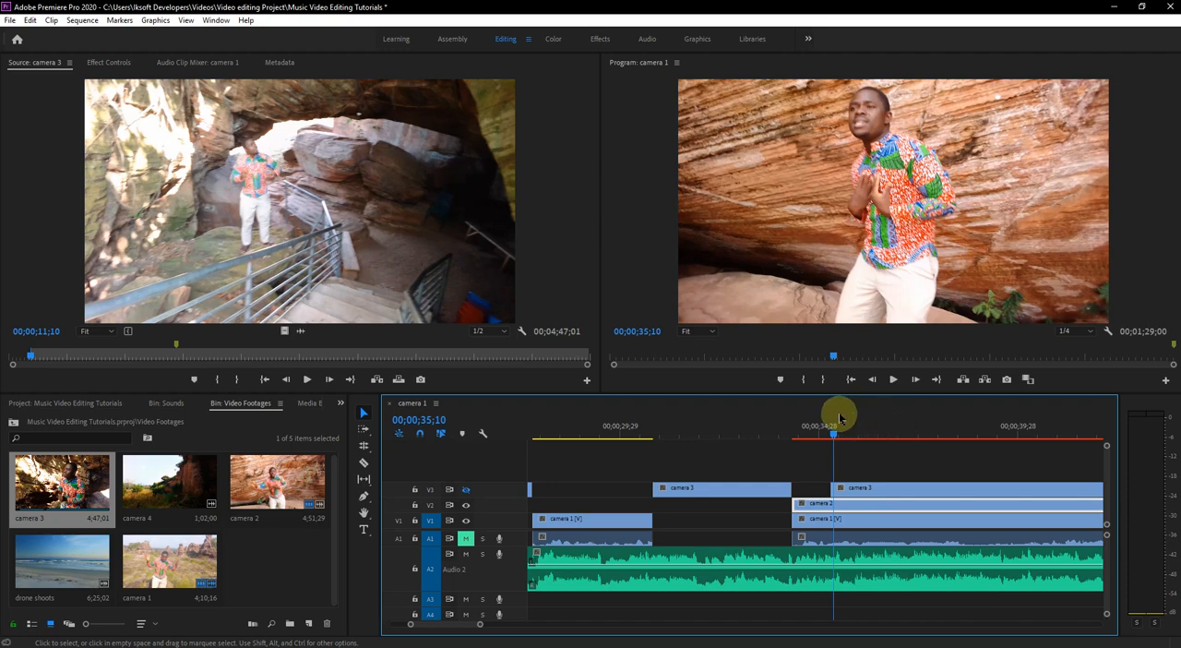
drag(830, 430, 902, 450)
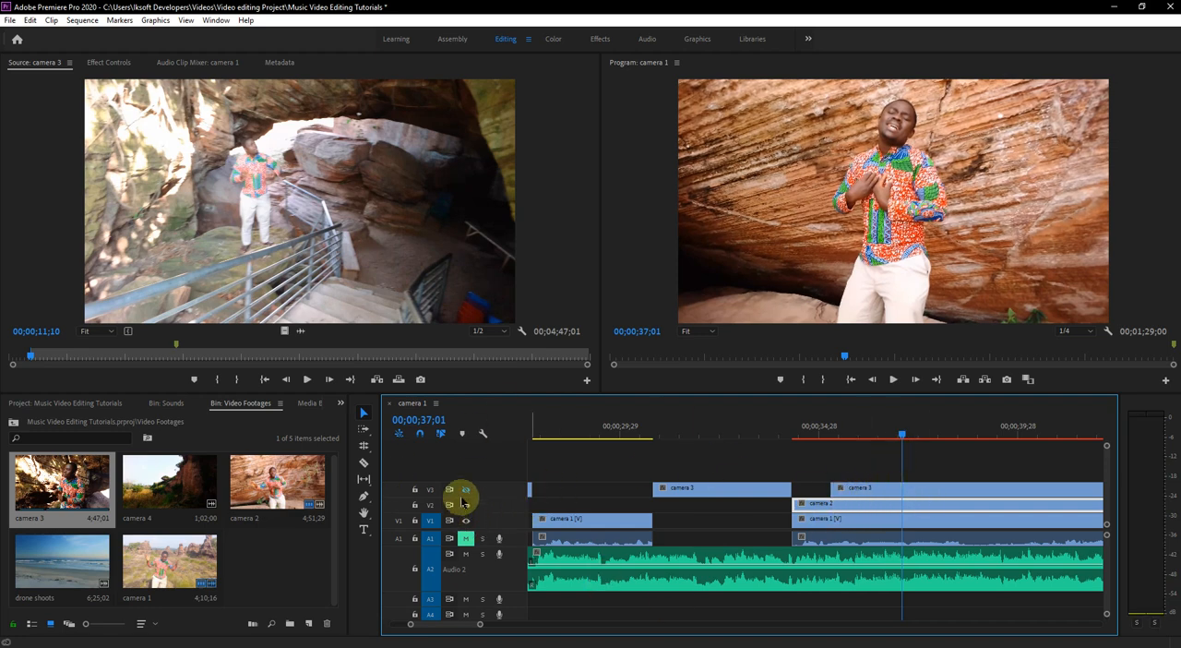
click(364, 462)
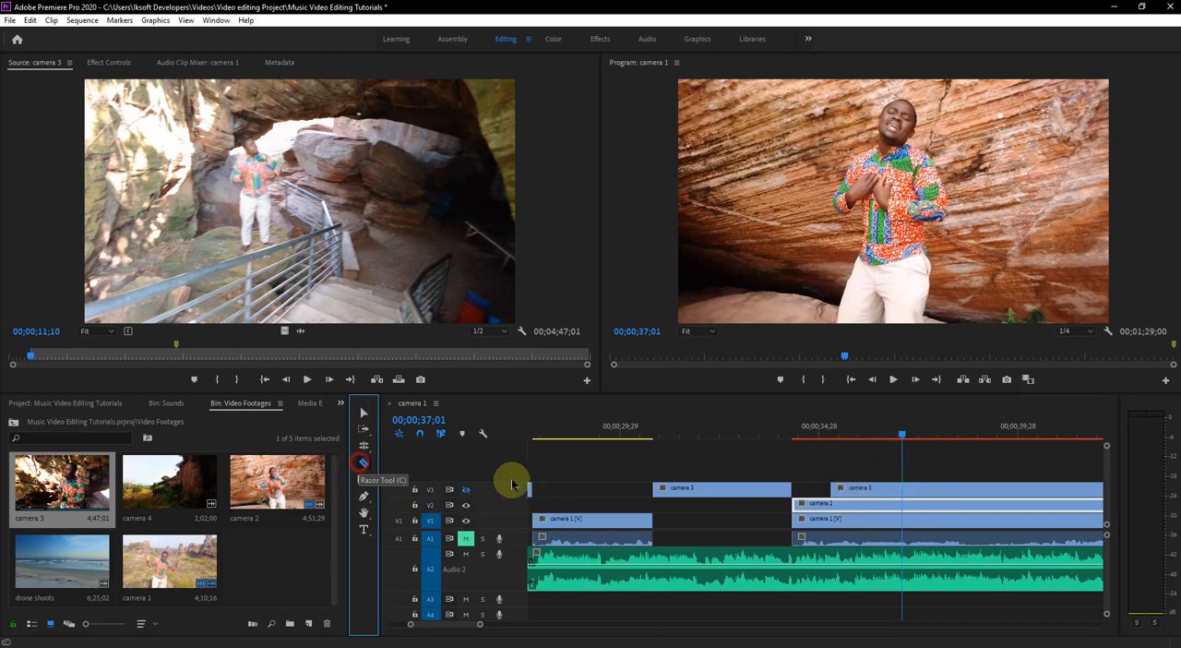
click(902, 494)
key(space)
drag(942, 450, 982, 467)
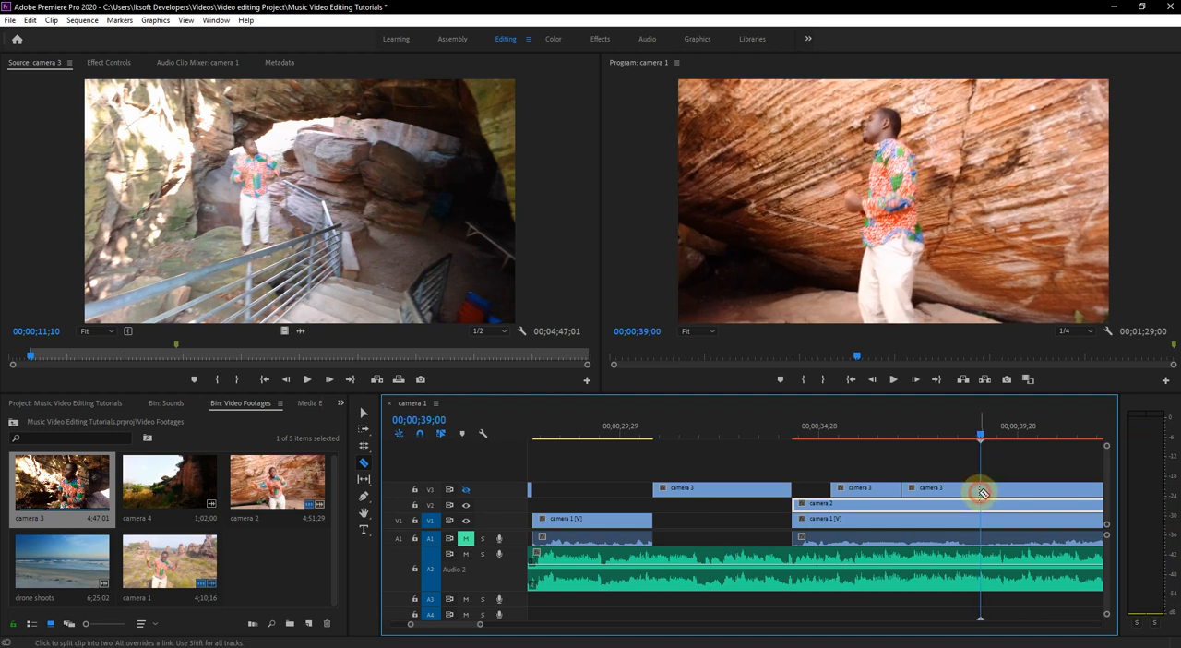
- Delete the camera 3 piece between the two new cuts and play back from 00;00;34;07 with V3 hidden
click(366, 413)
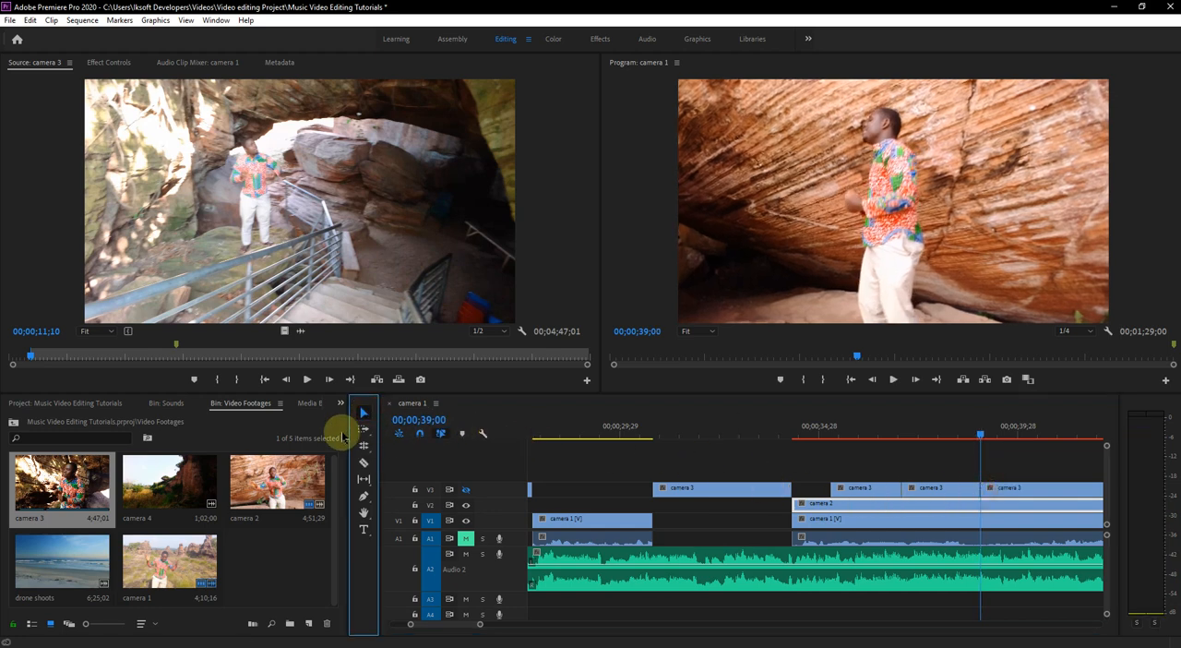
click(951, 489)
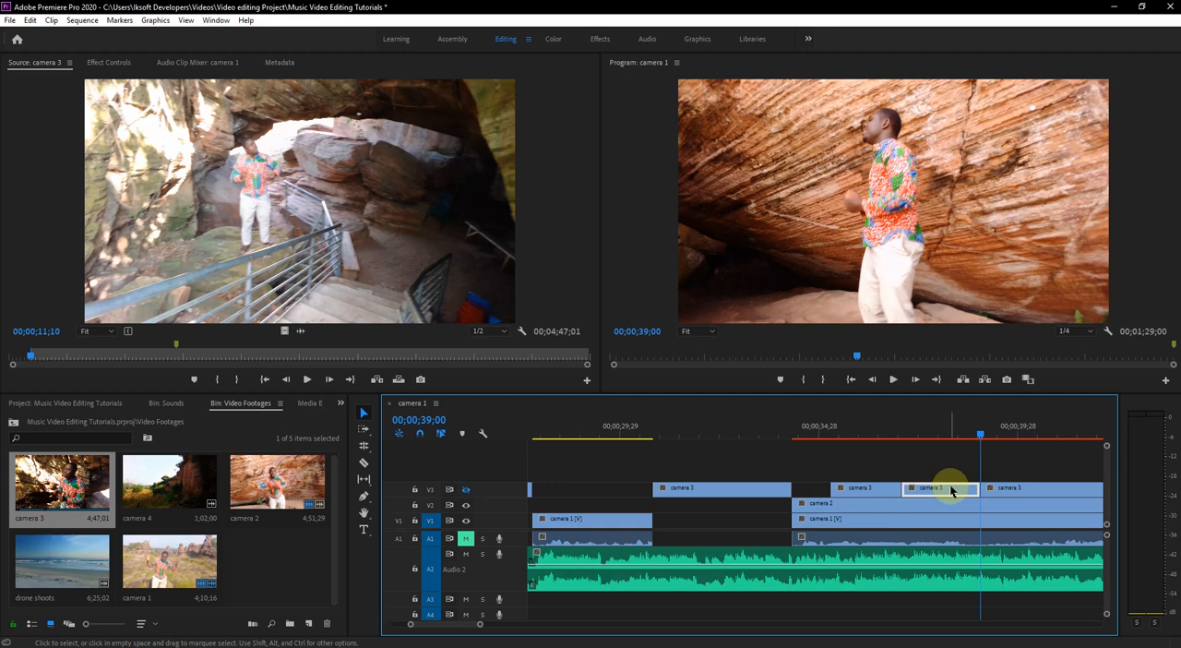
key(Delete)
click(791, 434)
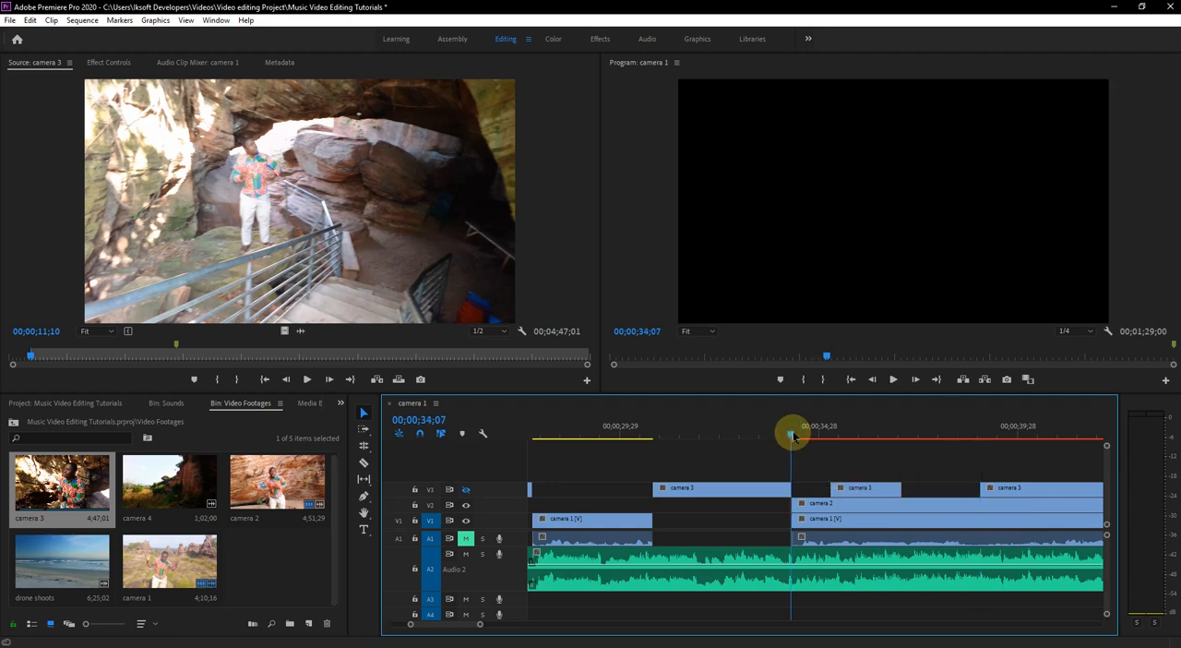
key(space)
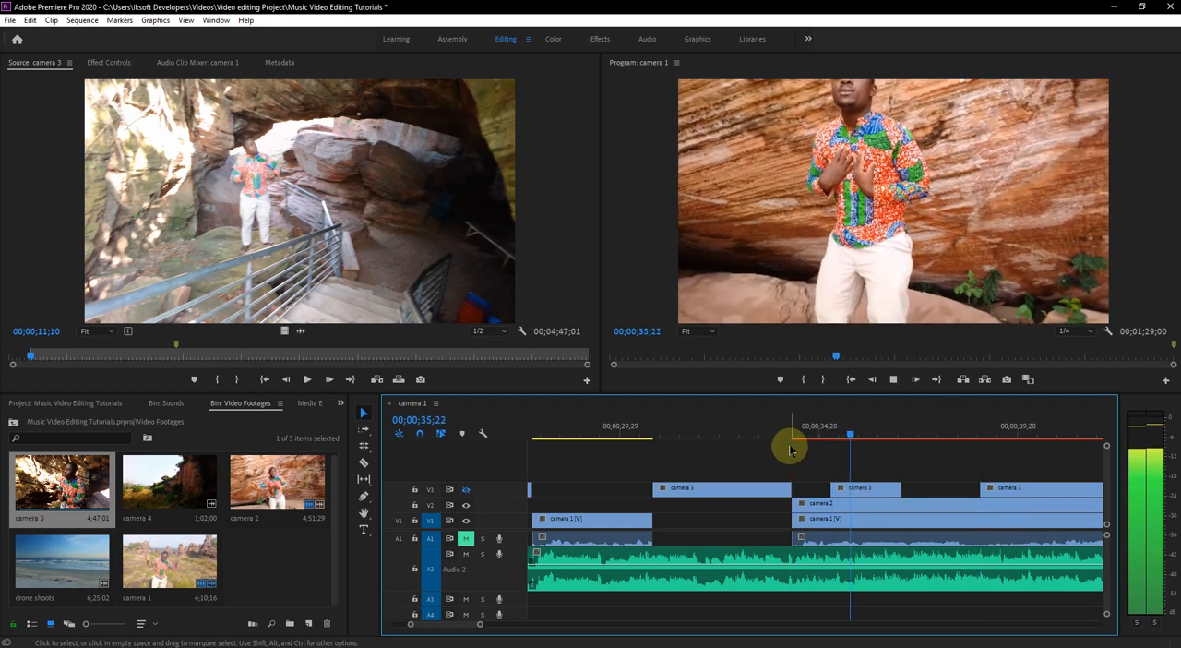
key(space)
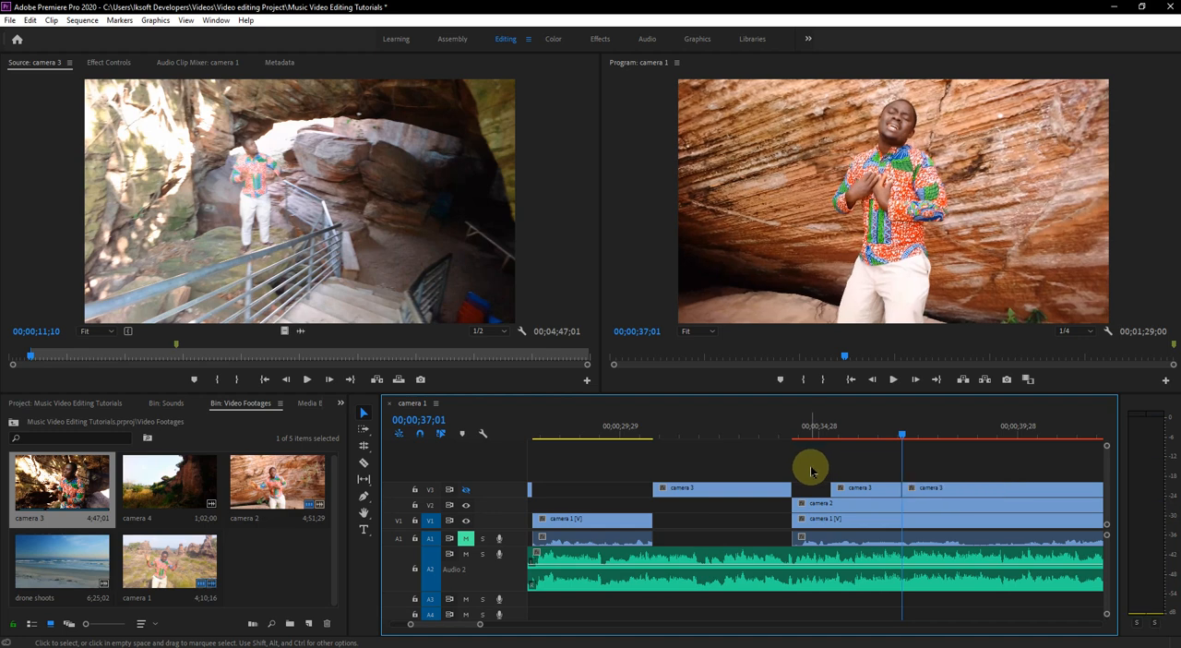
- Undo the deletion of the middle camera 3 piece, show track V3 again and replay the camera 2 to camera 3 transition
click(35, 20)
click(42, 45)
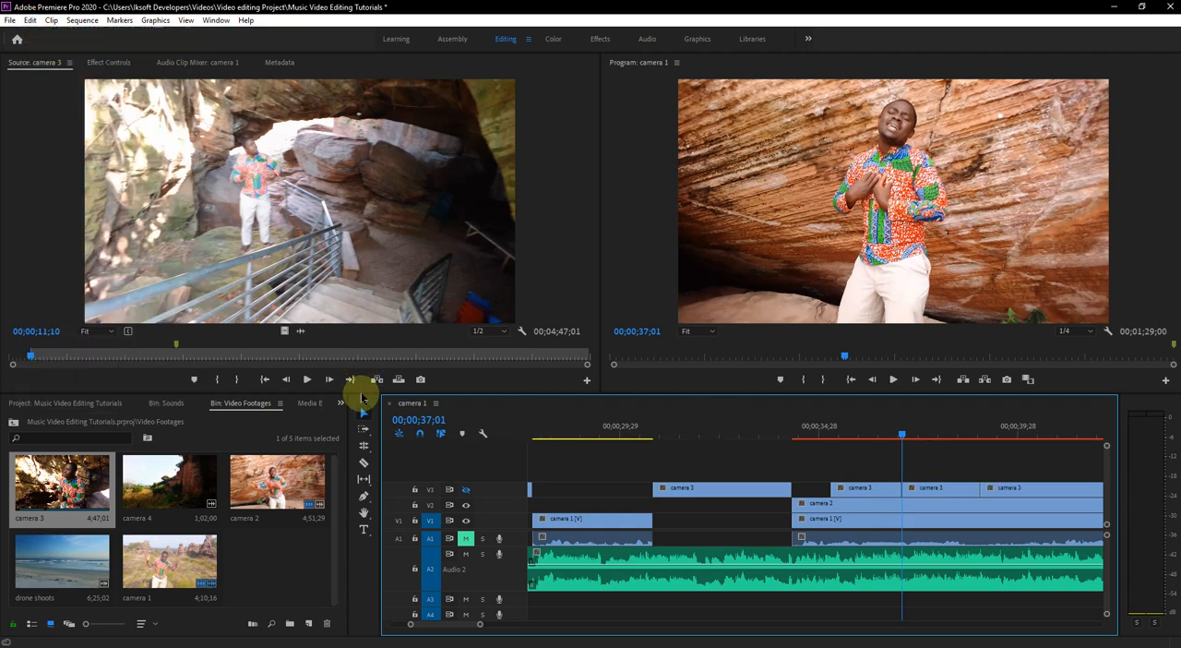
click(466, 490)
drag(812, 430, 778, 430)
key(space)
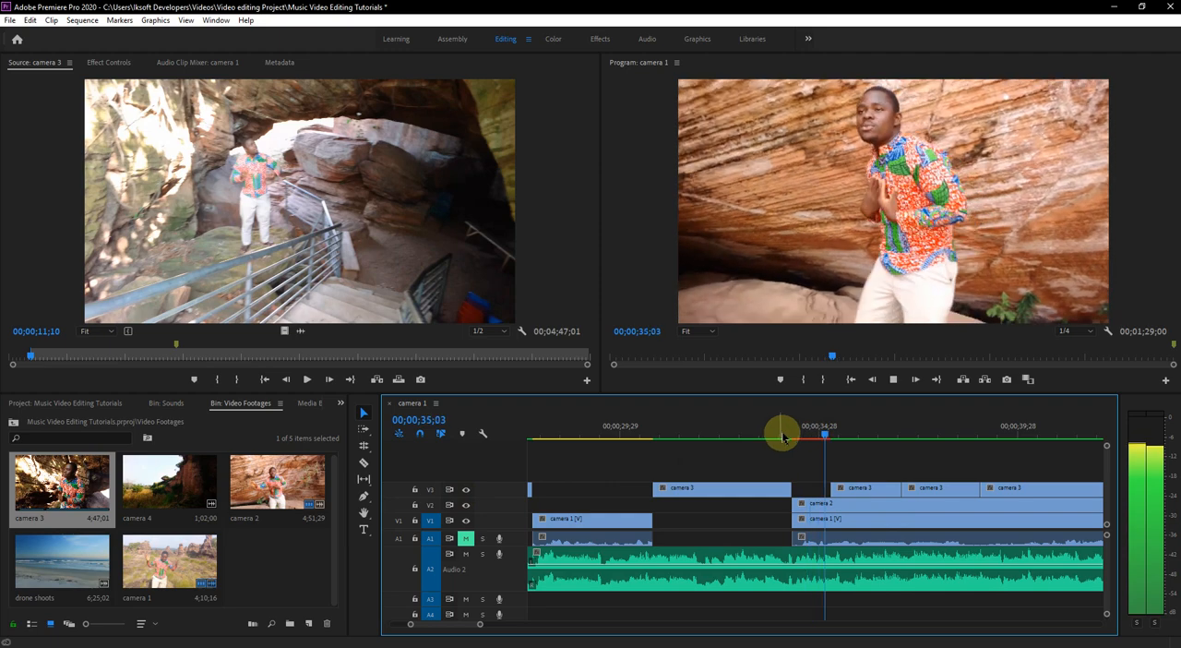
- Delete the camera 3 piece between 00;00;37;01 and 00;00;39;00, save the project and return the playhead to 00;00;34;07
click(865, 489)
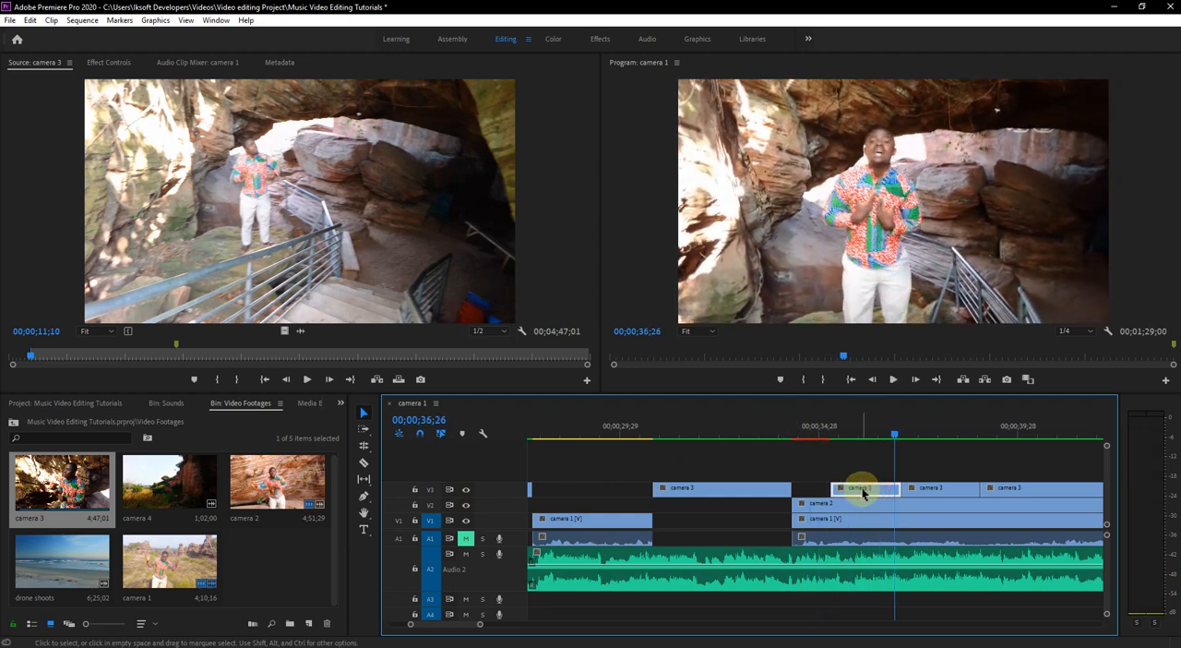
key(Delete)
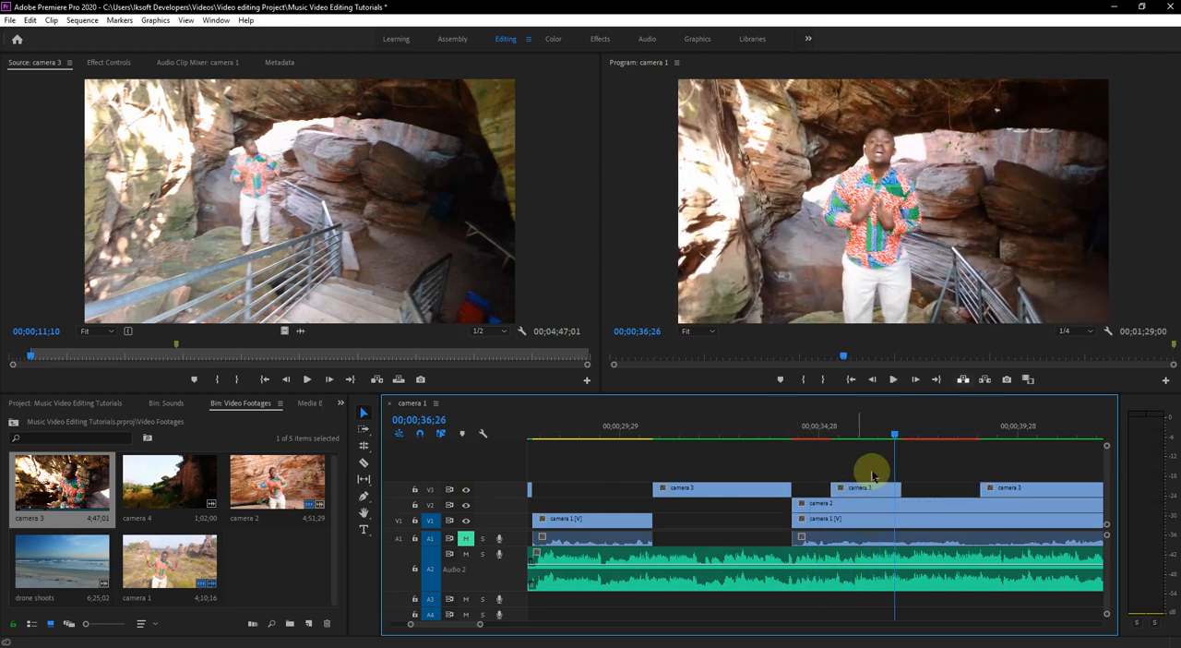
key(ctrl+s)
click(784, 429)
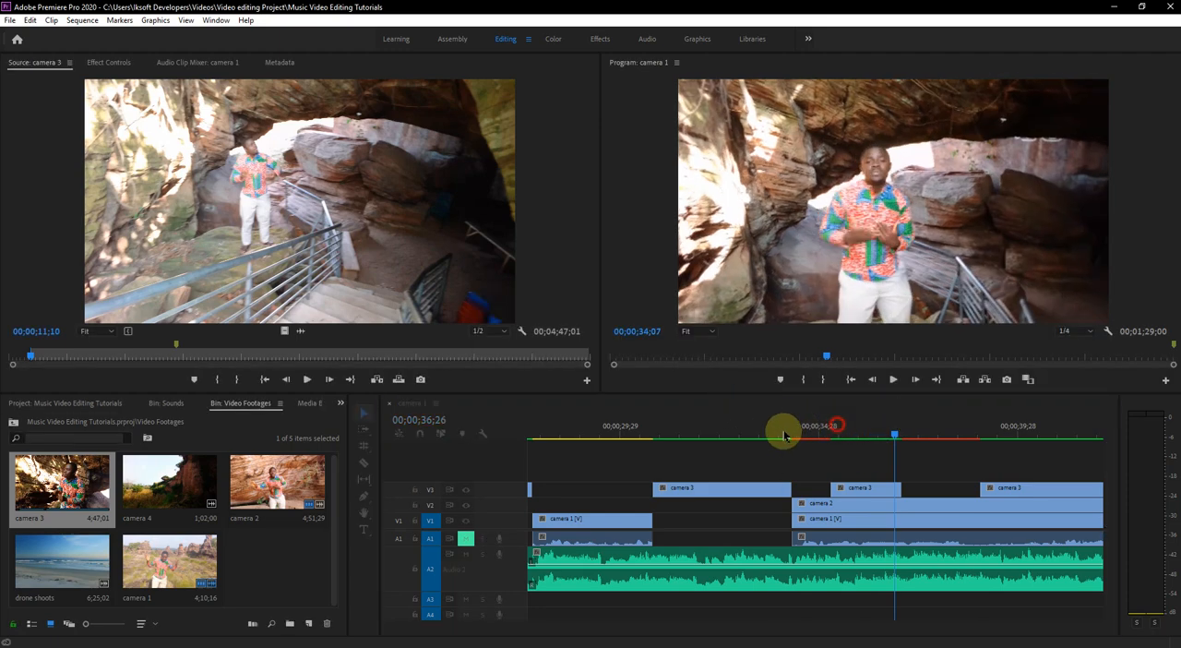
- Play on from 00;00;34;07, then split the V1 camera 1 clip where the short and the last camera 3 segments start
key(space)
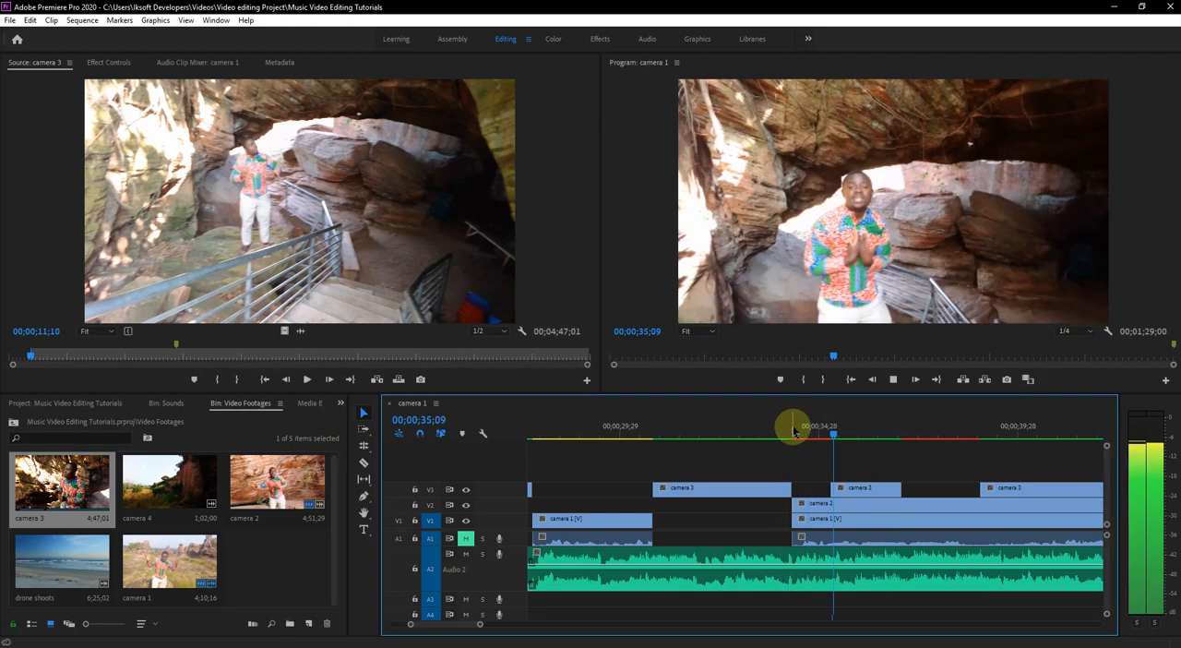
click(993, 426)
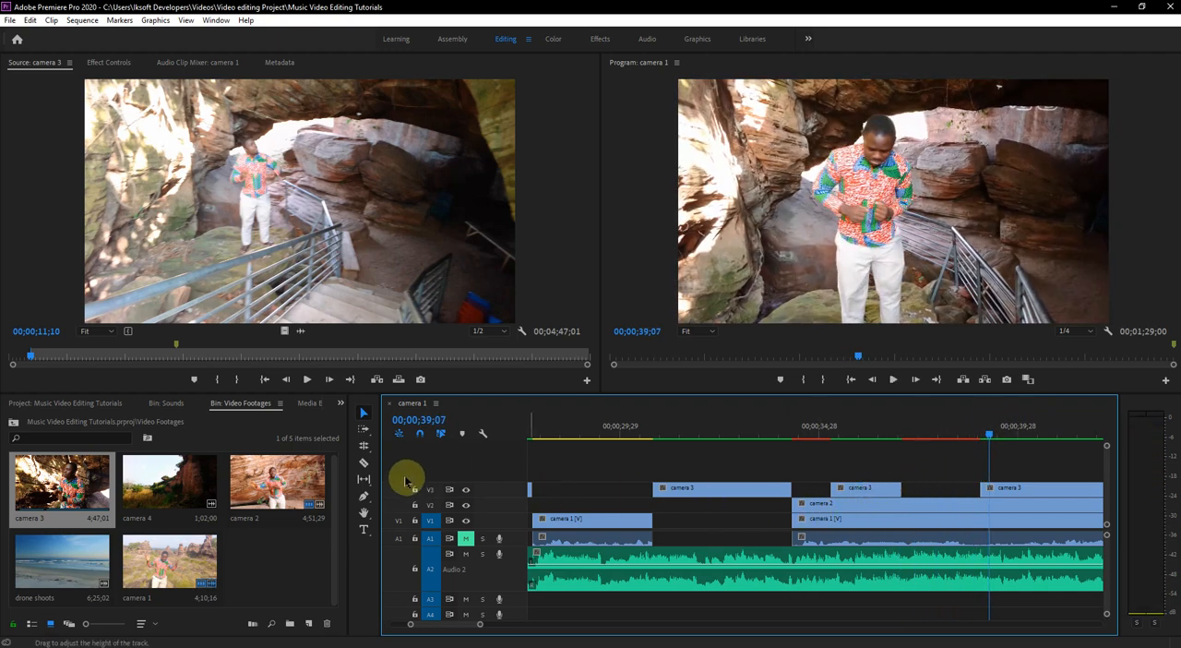
click(363, 462)
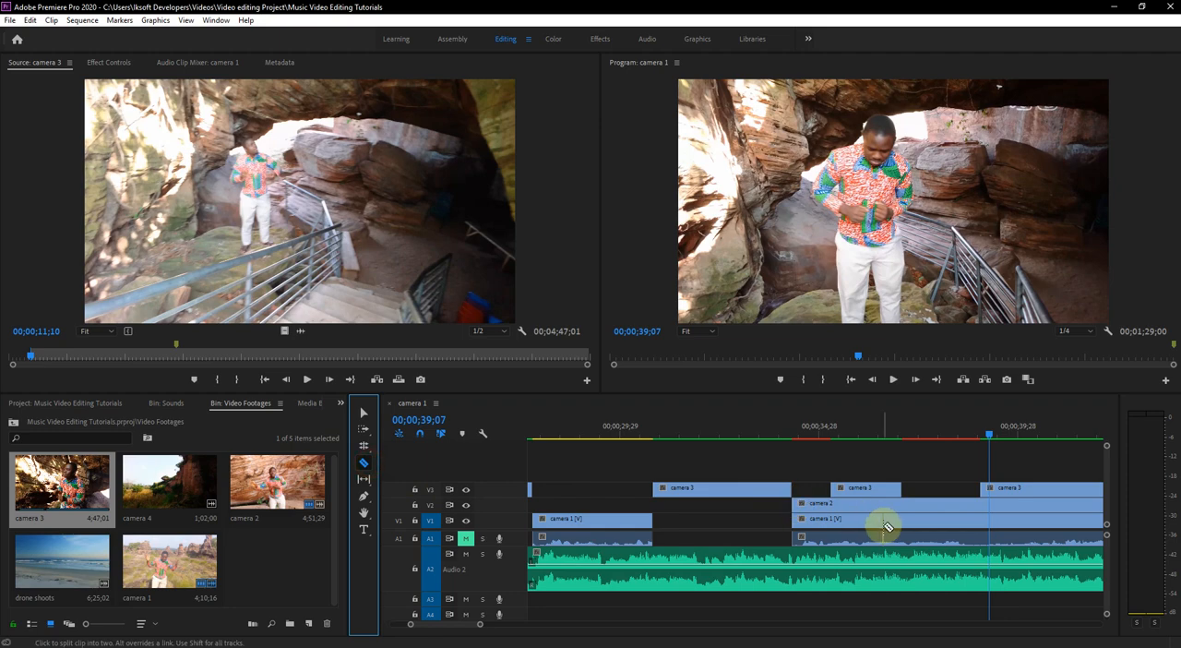
click(833, 525)
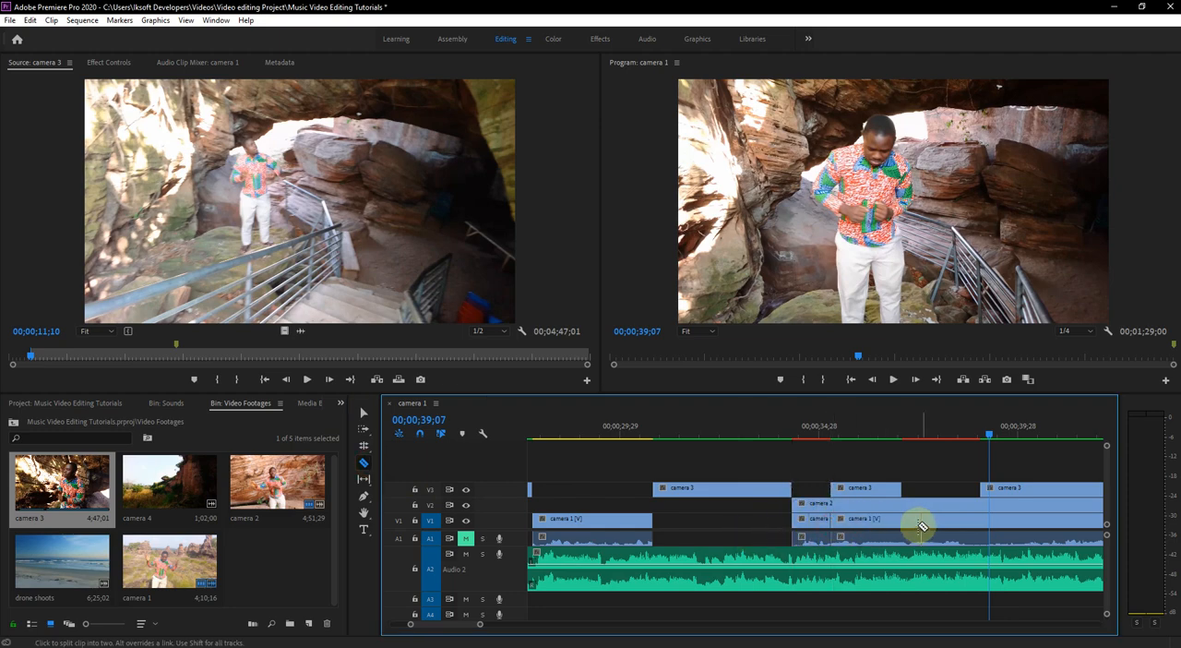
click(984, 526)
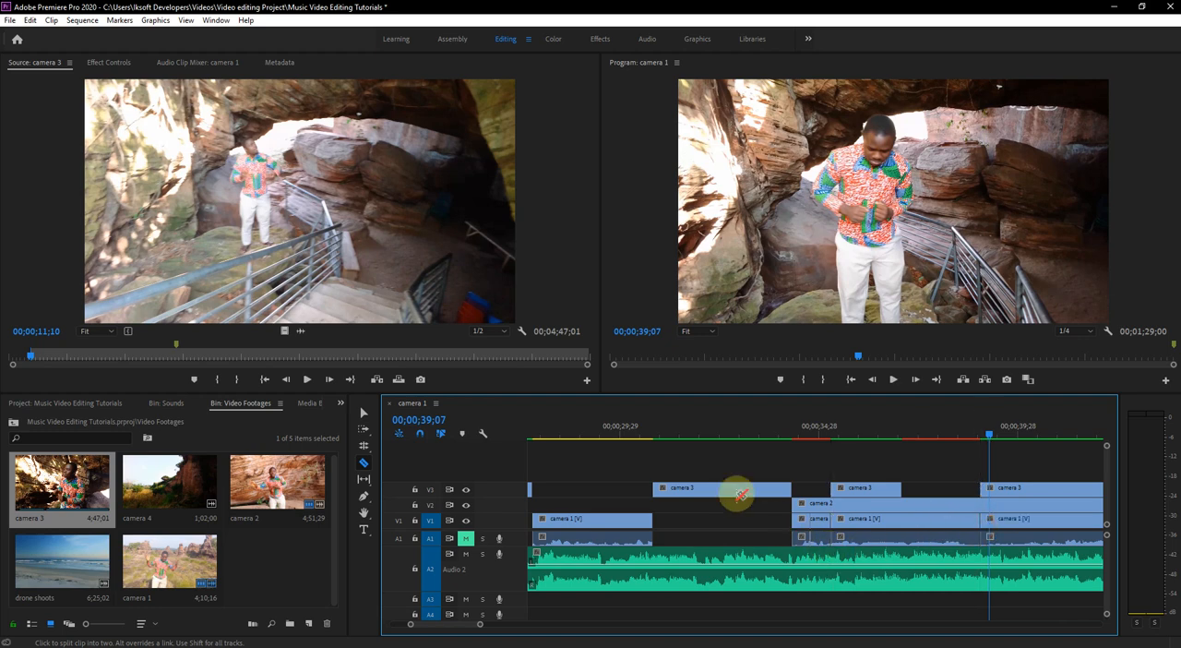
- Delete the two camera 1 pieces lying beneath camera 2 before the last camera 3 segment
click(366, 414)
click(815, 521)
key(Delete)
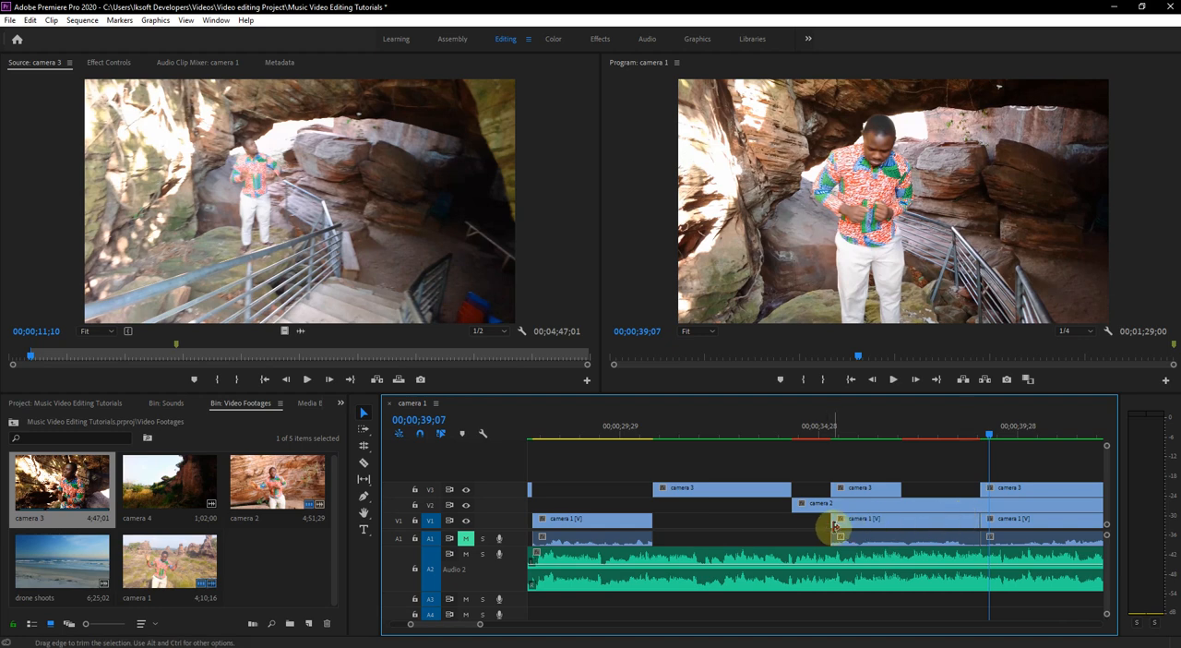
click(939, 520)
key(Delete)
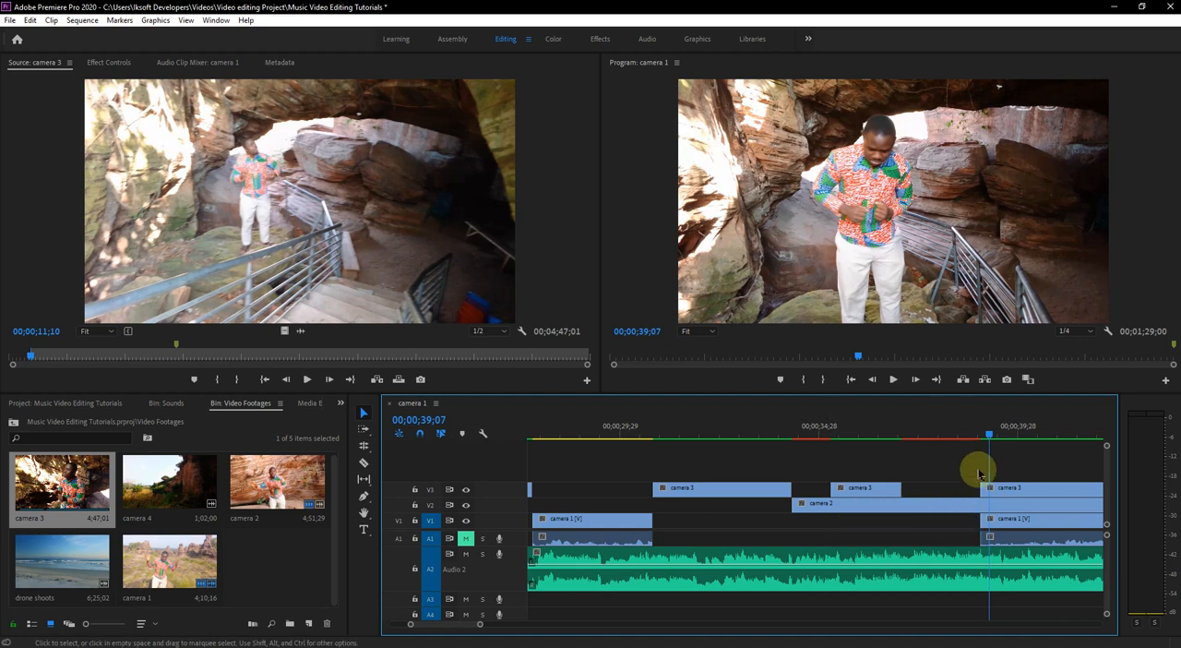
- Split camera 2 at both ends of the short camera 3 segment, delete the piece beneath it and save the project
drag(979, 422, 849, 426)
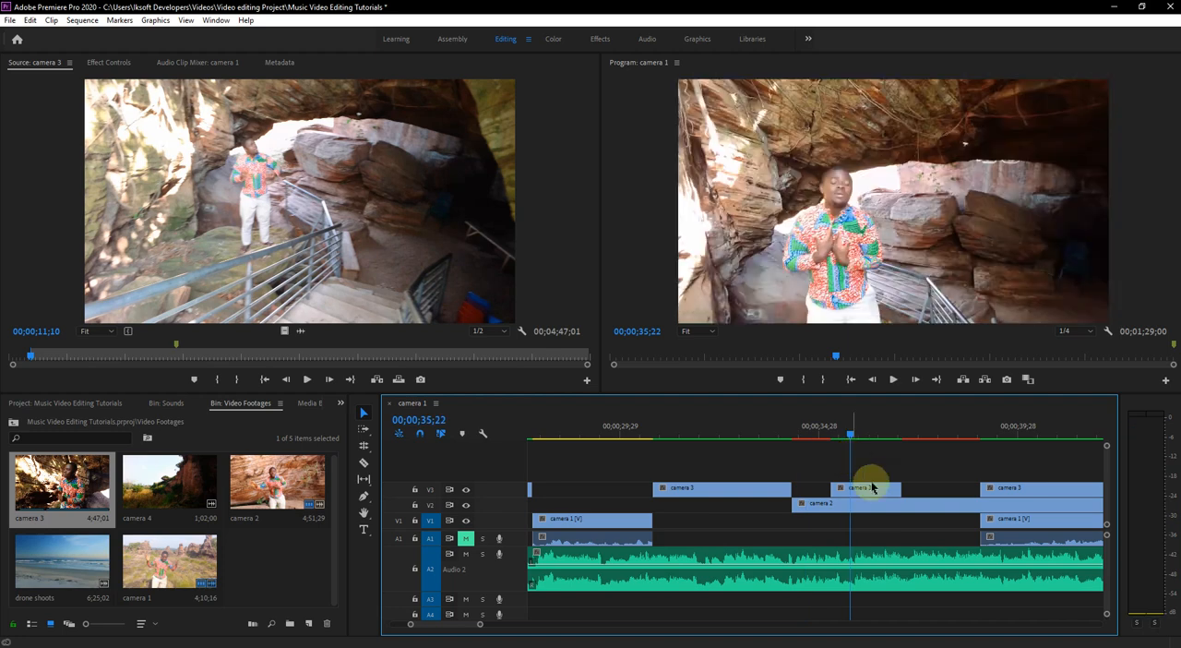
click(364, 462)
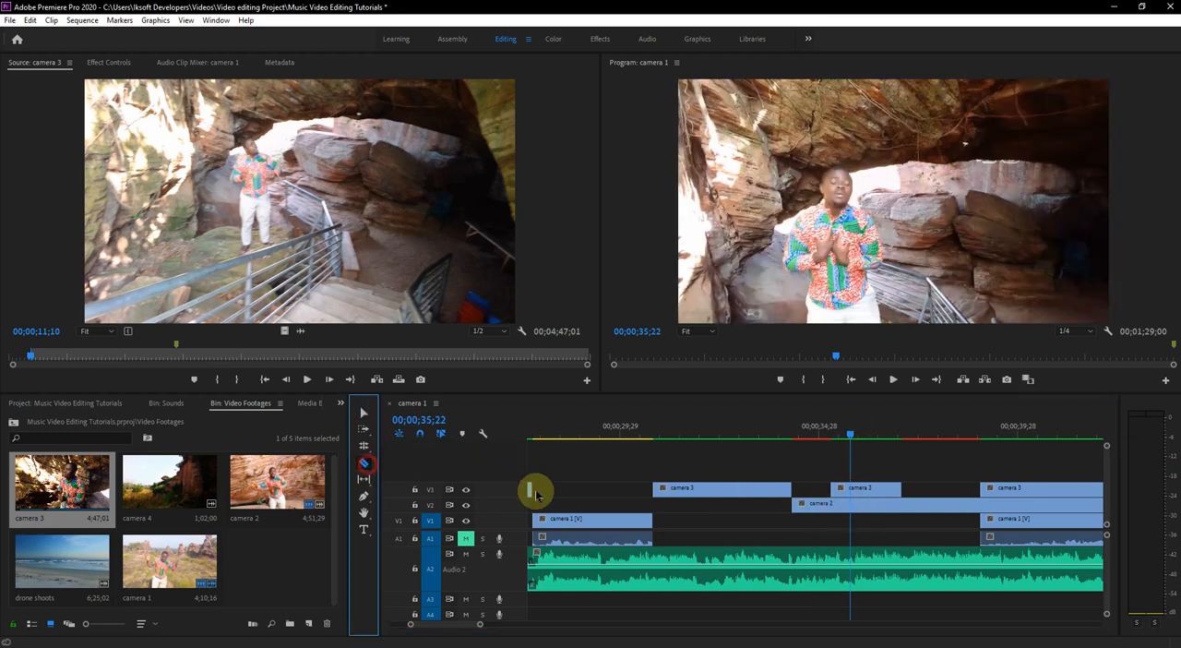
click(831, 506)
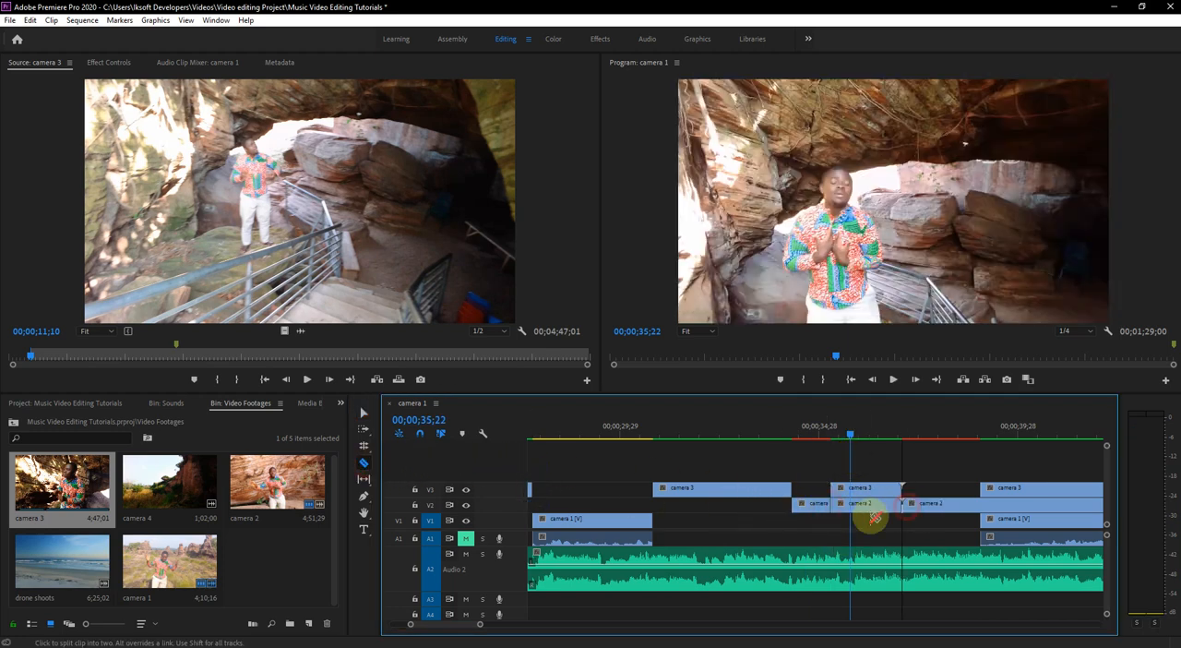
click(364, 412)
click(884, 509)
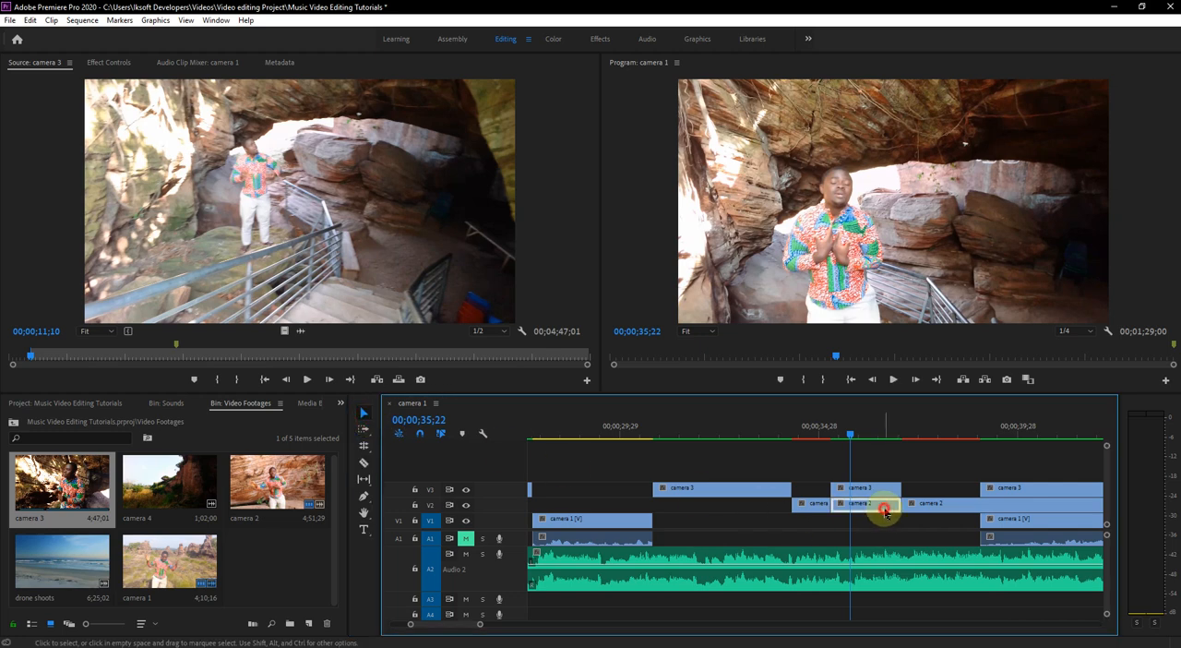
key(Delete)
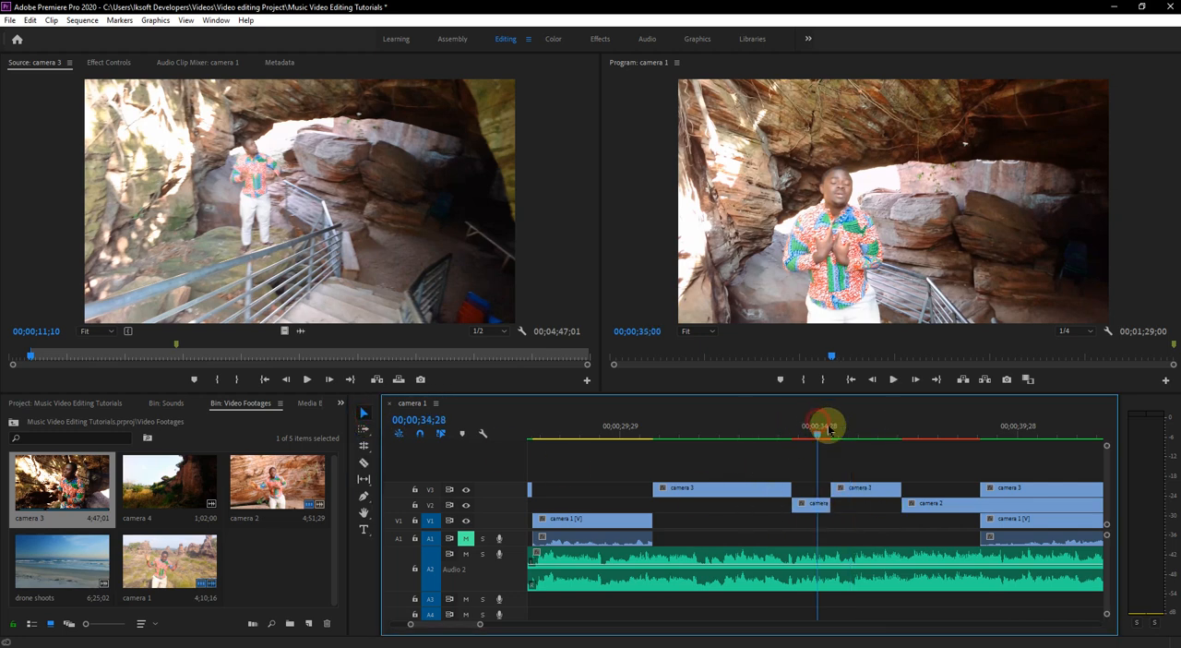
click(827, 428)
key(ctrl+s)
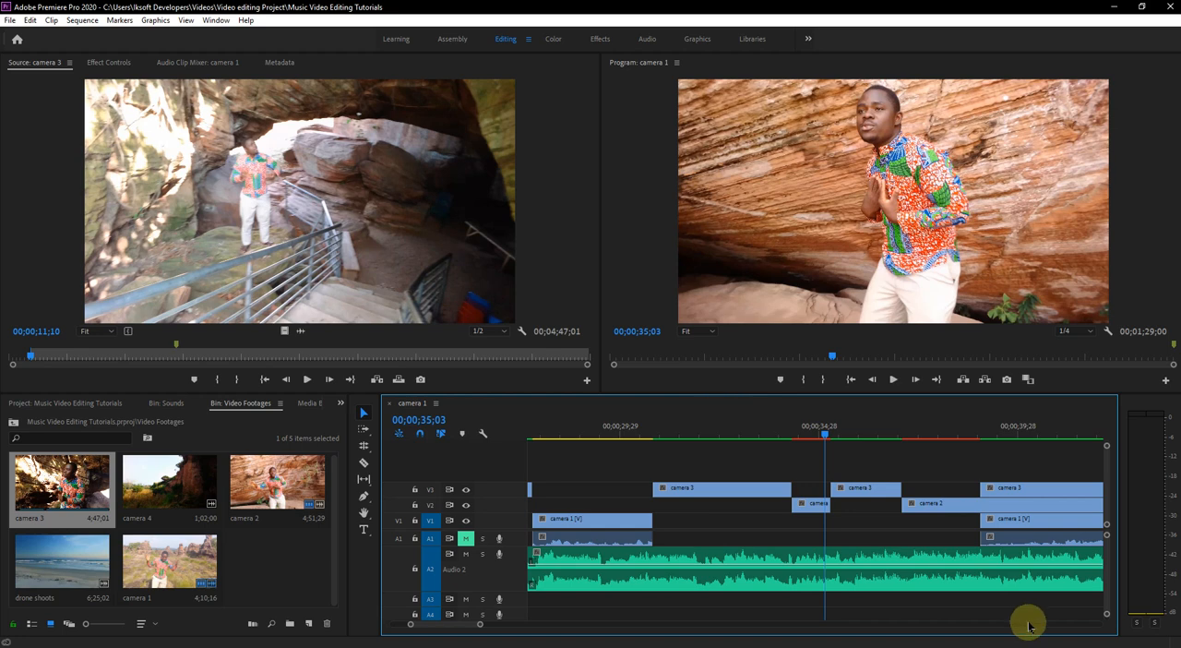
- Play the sequence from 00;00;35;03 to 00;00;40;16 to review the alternation of camera 2 and camera 3
scroll(1035, 573, down, 6)
key(minus)
key(minus)
key(minus)
key(minus)
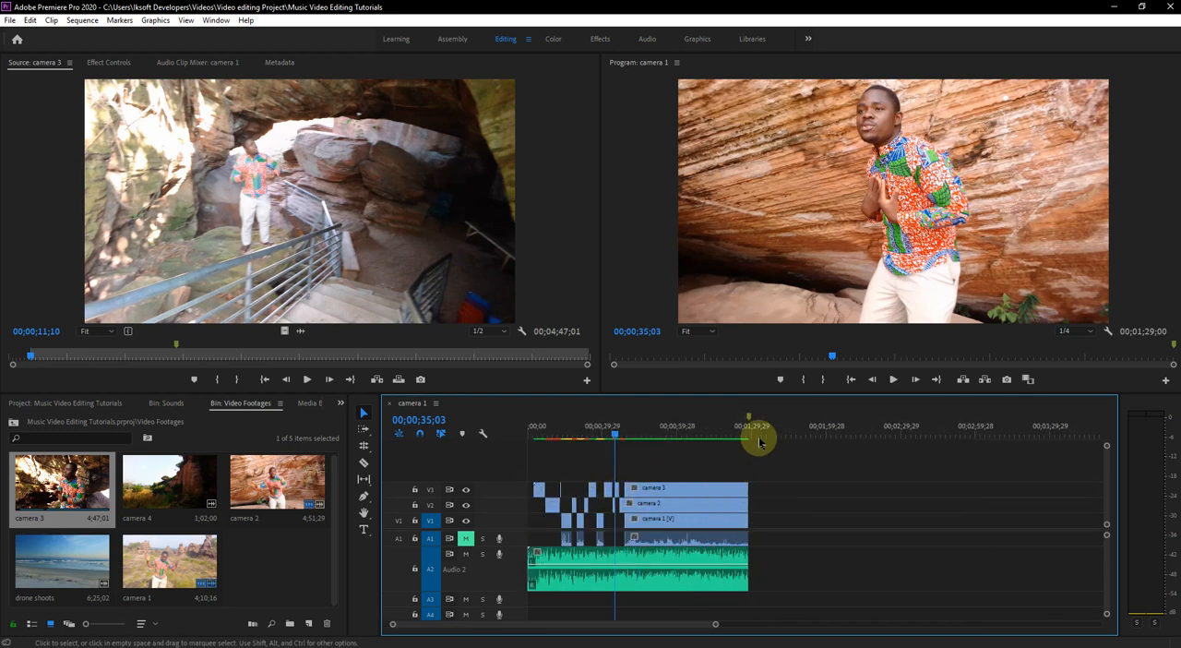
key(equal)
key(equal)
key(equal)
key(equal)
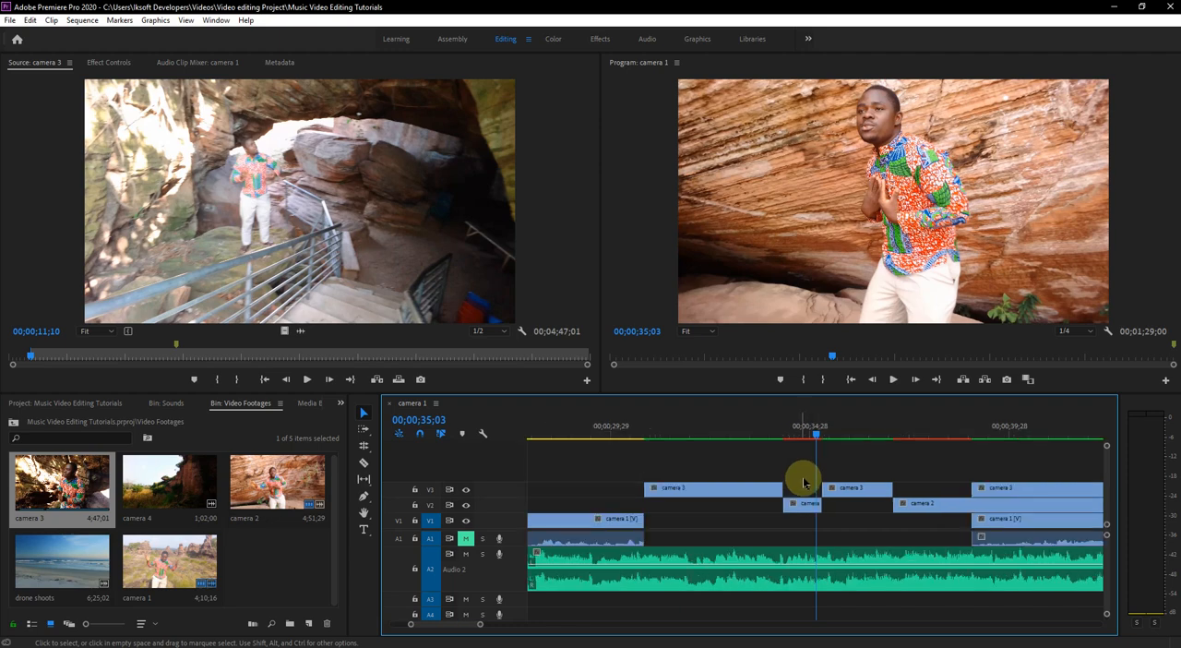
key(space)
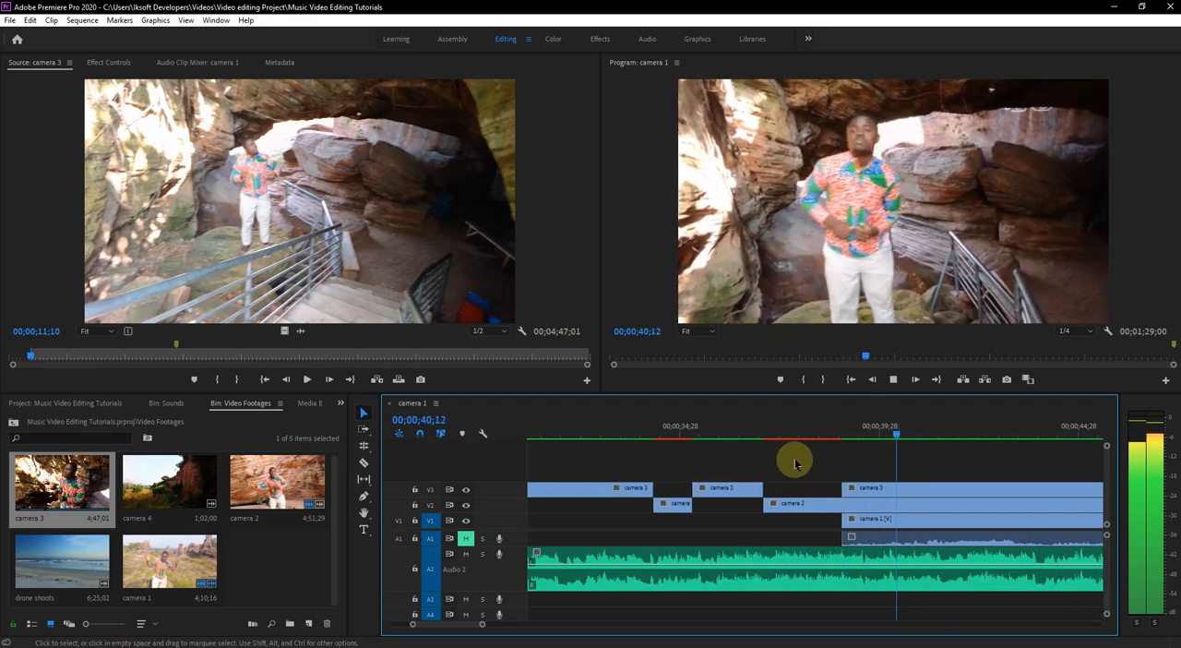
key(space)
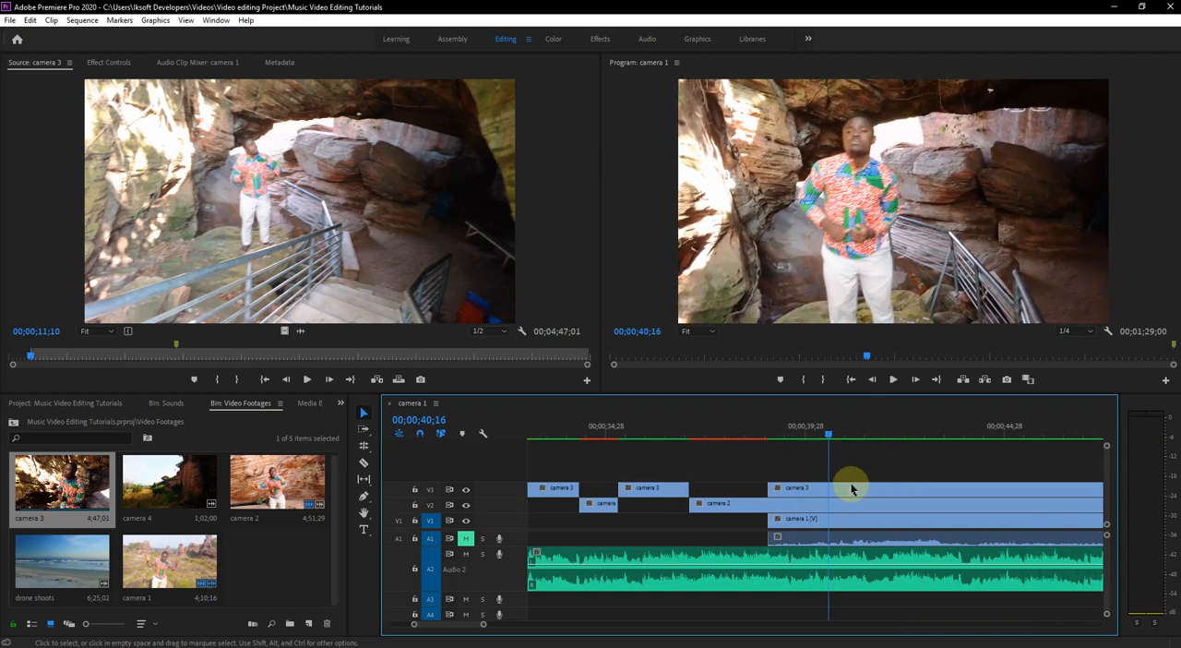
- Split the last camera 3 segment at 00;00;40;16 and trim the following piece to start at about 00;00;42;25
click(363, 463)
click(835, 491)
click(363, 413)
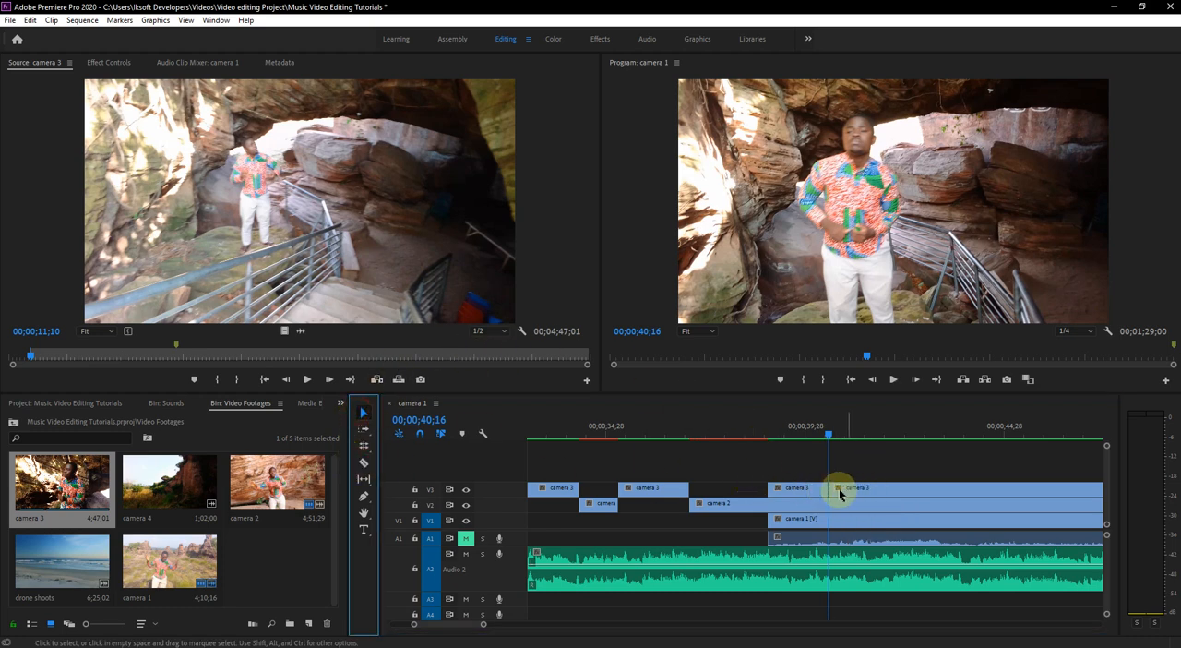
drag(832, 491, 924, 491)
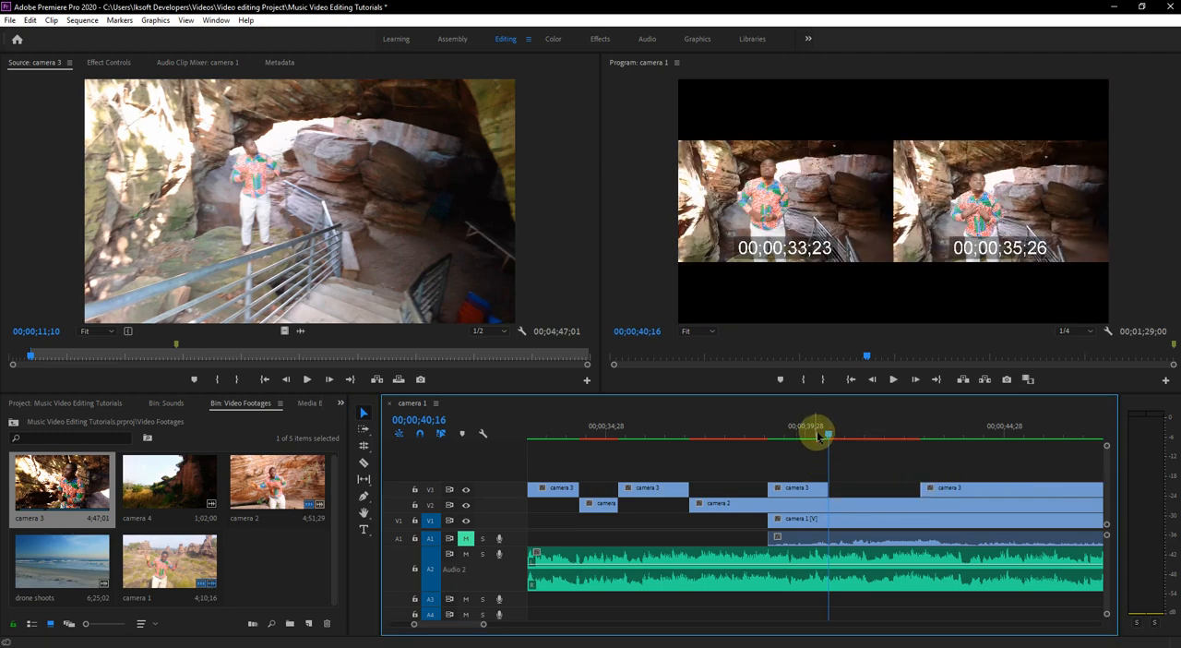
- Play through the camera 2 gap, trim the last camera 3 segment's start to about 00;00;43;10 and replay until 00;00;45;27
key(space)
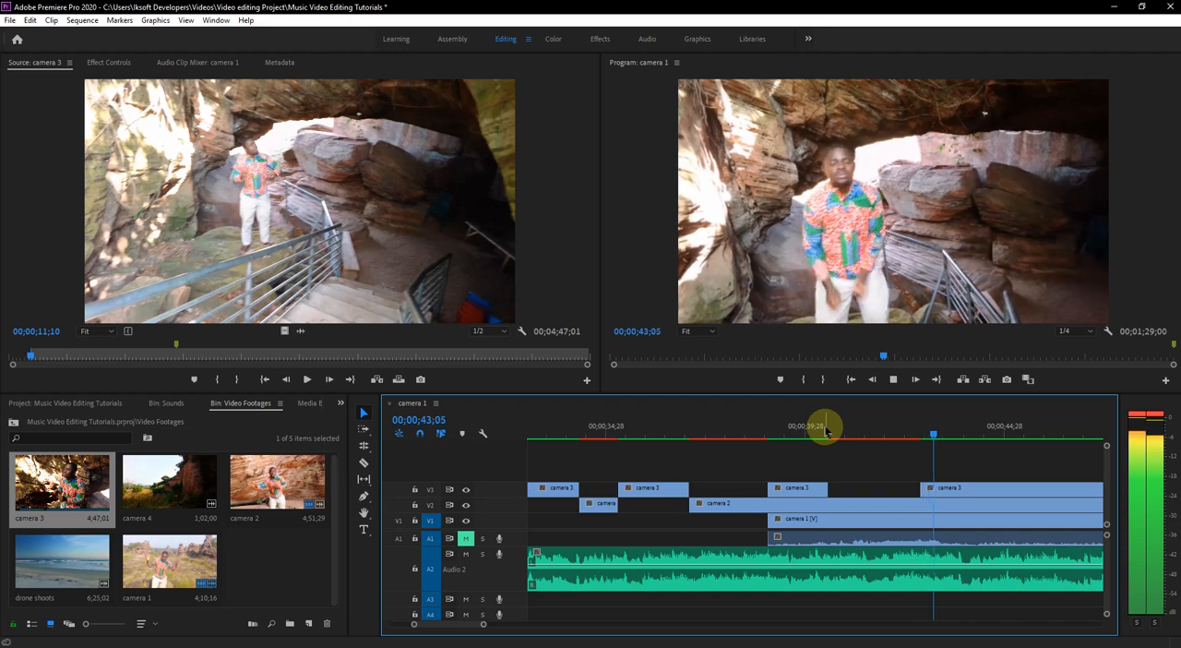
key(space)
drag(925, 483, 940, 486)
drag(887, 432, 816, 440)
key(space)
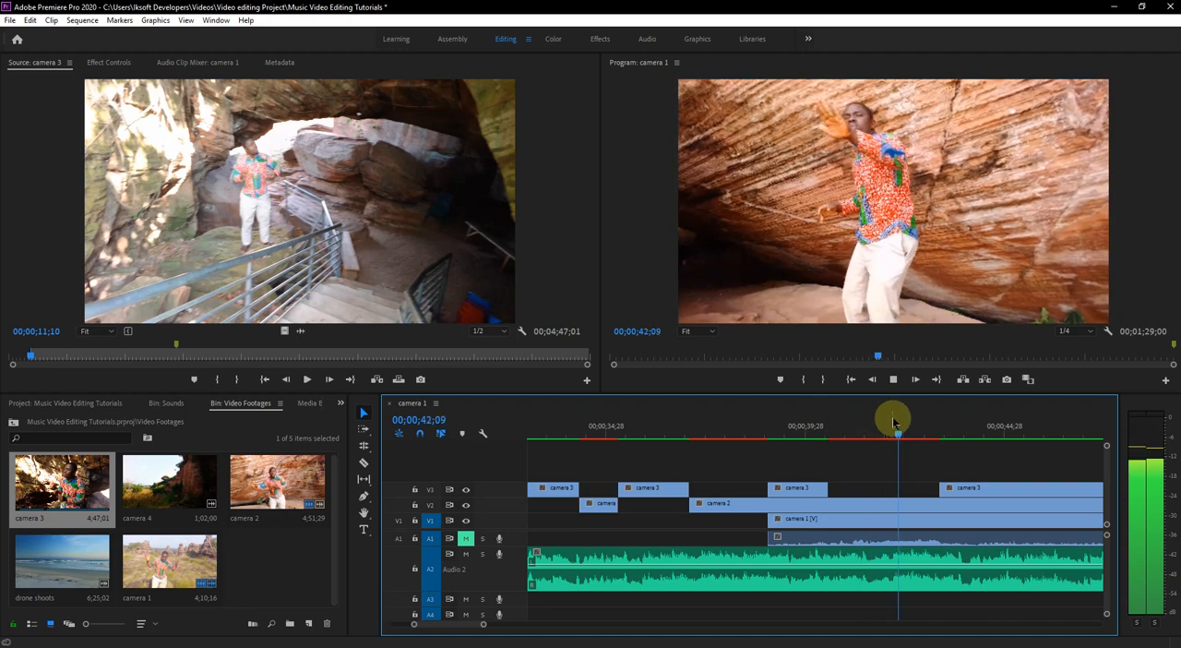
key(space)
key(space)
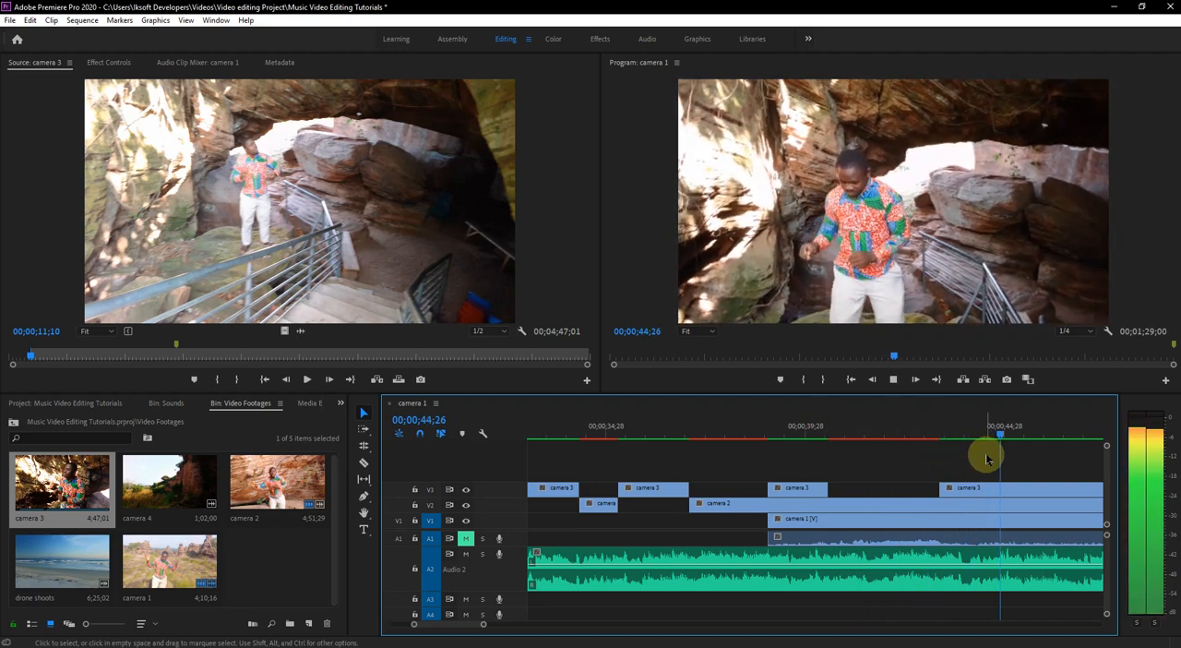
key(space)
- Split camera 3 and camera 2 at 00;00;45;27 and trim both following pieces to start at about 00;00;49;18, exposing camera 1
scroll(986, 459, down, 2)
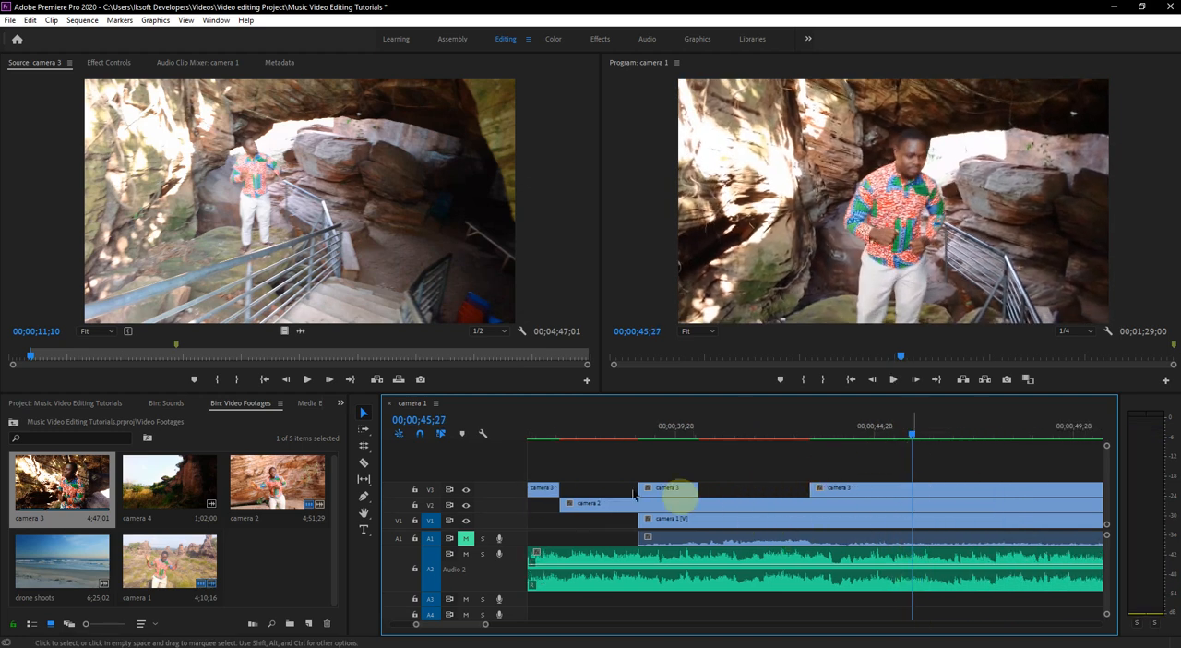
click(364, 462)
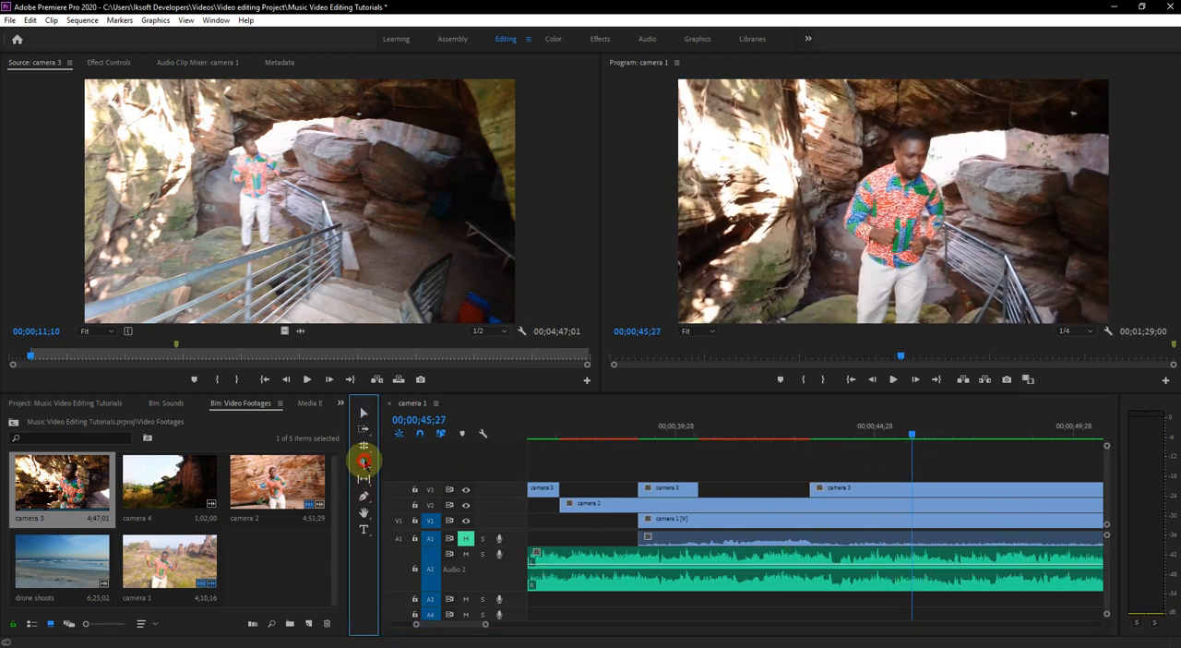
click(914, 490)
click(915, 503)
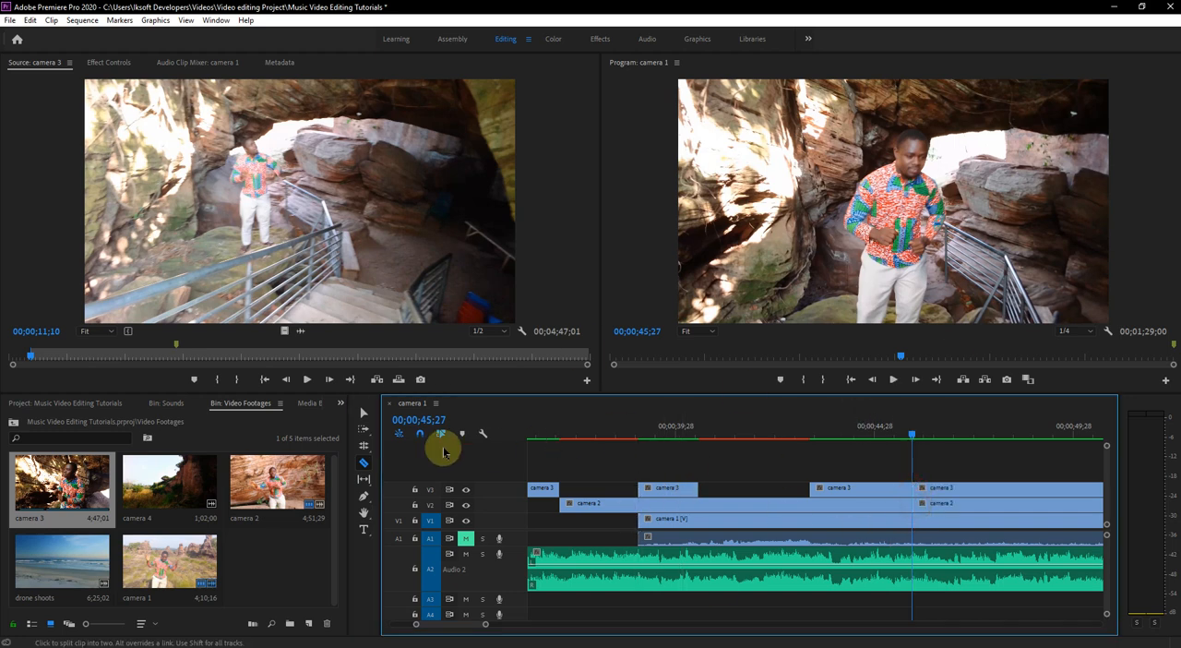
click(364, 412)
click(916, 490)
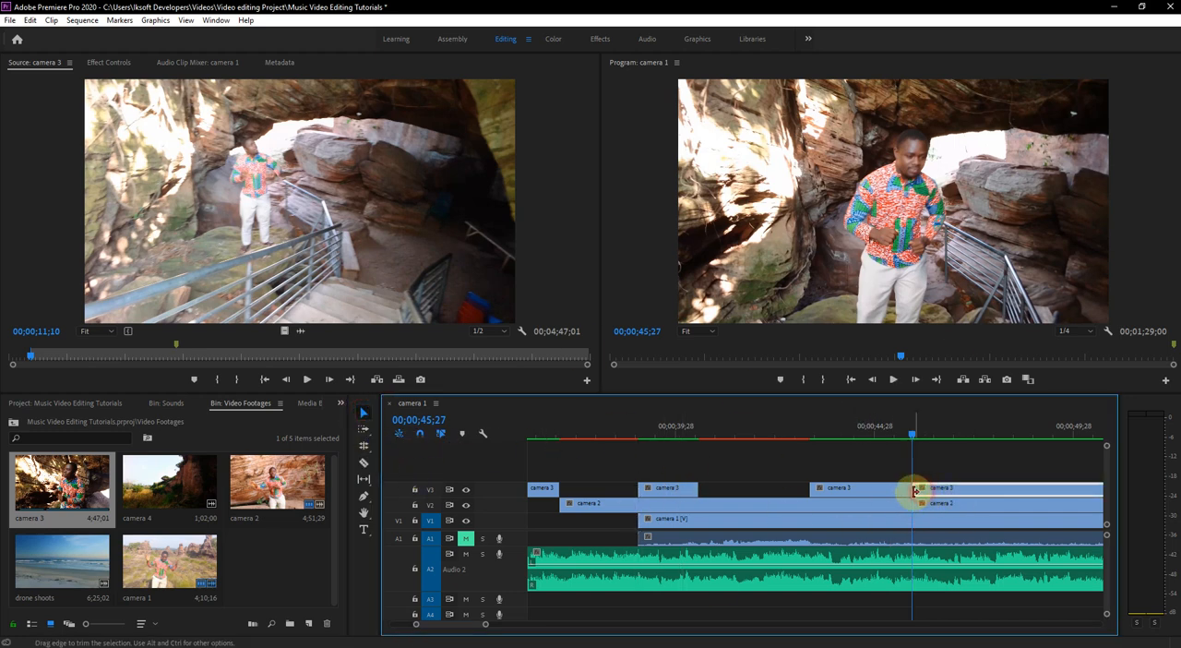
drag(981, 494, 1063, 498)
drag(914, 507, 1063, 506)
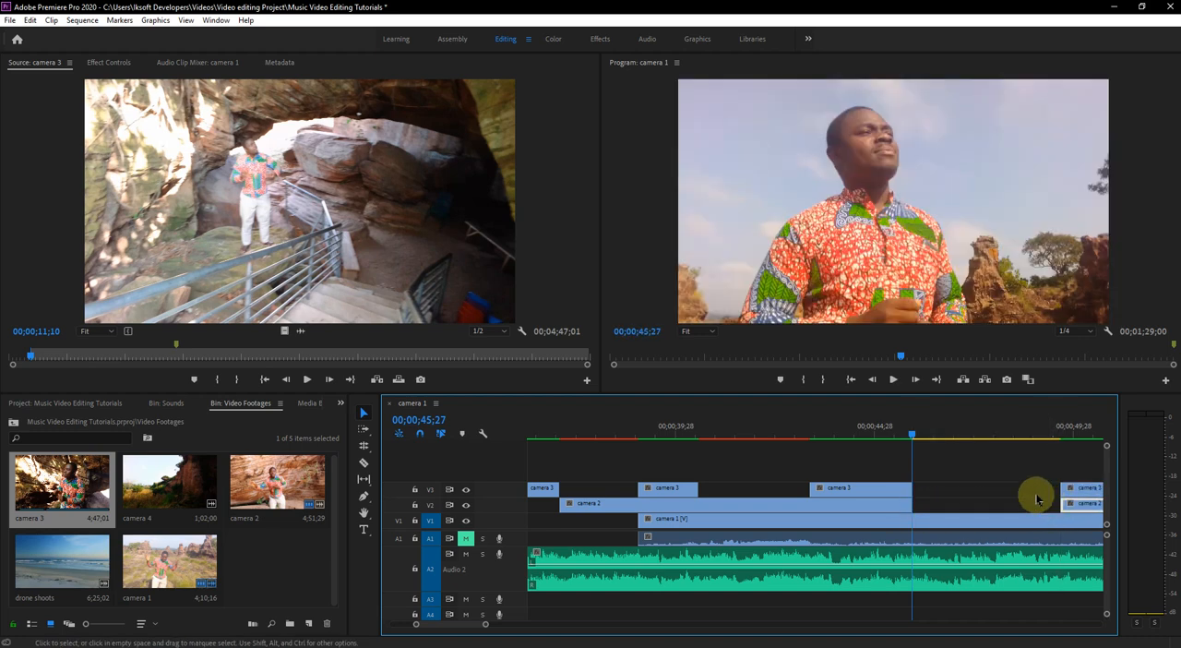
- Play the exposed camera 1 section and extend the last camera 3 segment's start back to about 00;00;47;29
click(897, 440)
key(space)
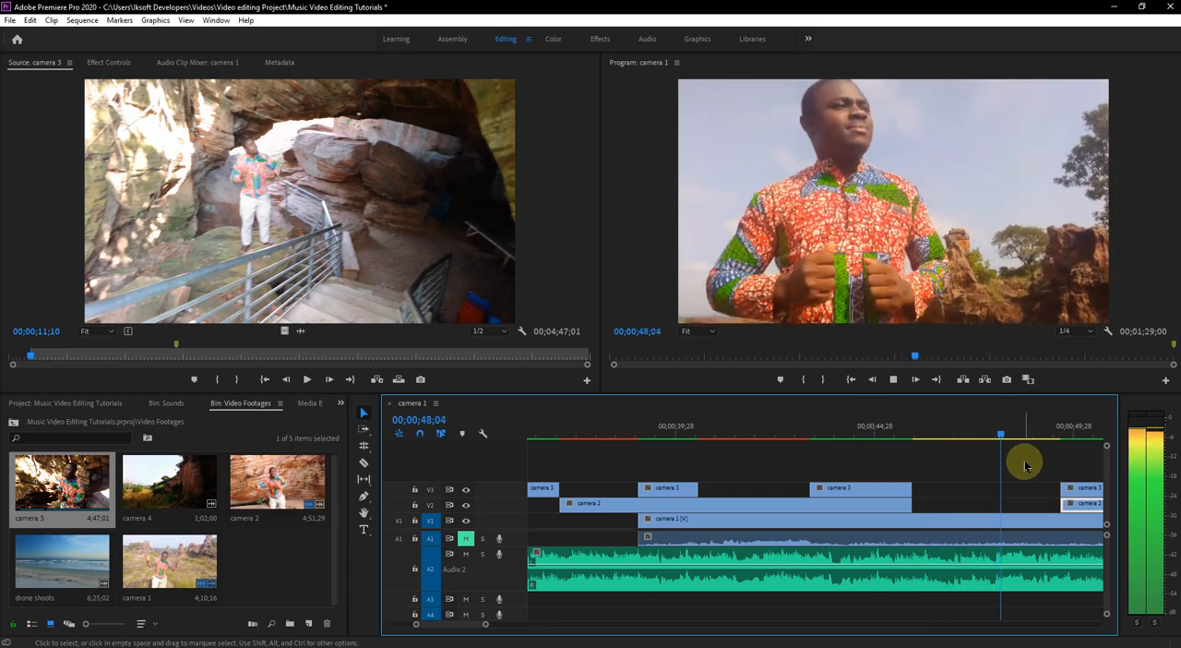
drag(1025, 435, 994, 437)
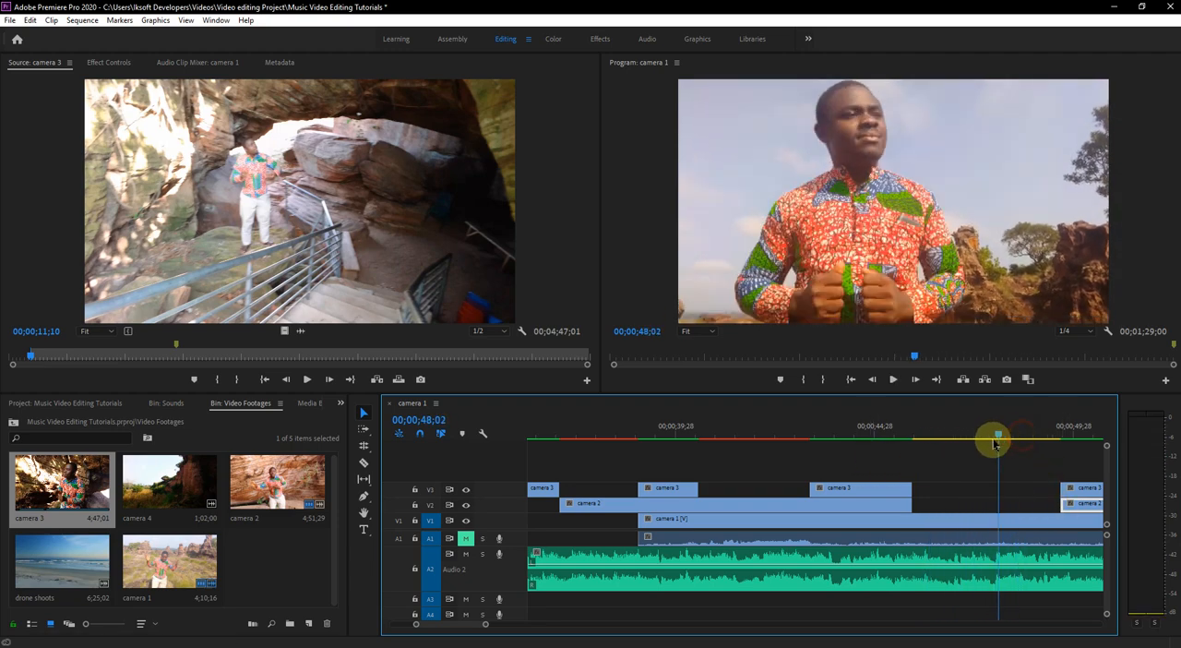
drag(1064, 487, 996, 490)
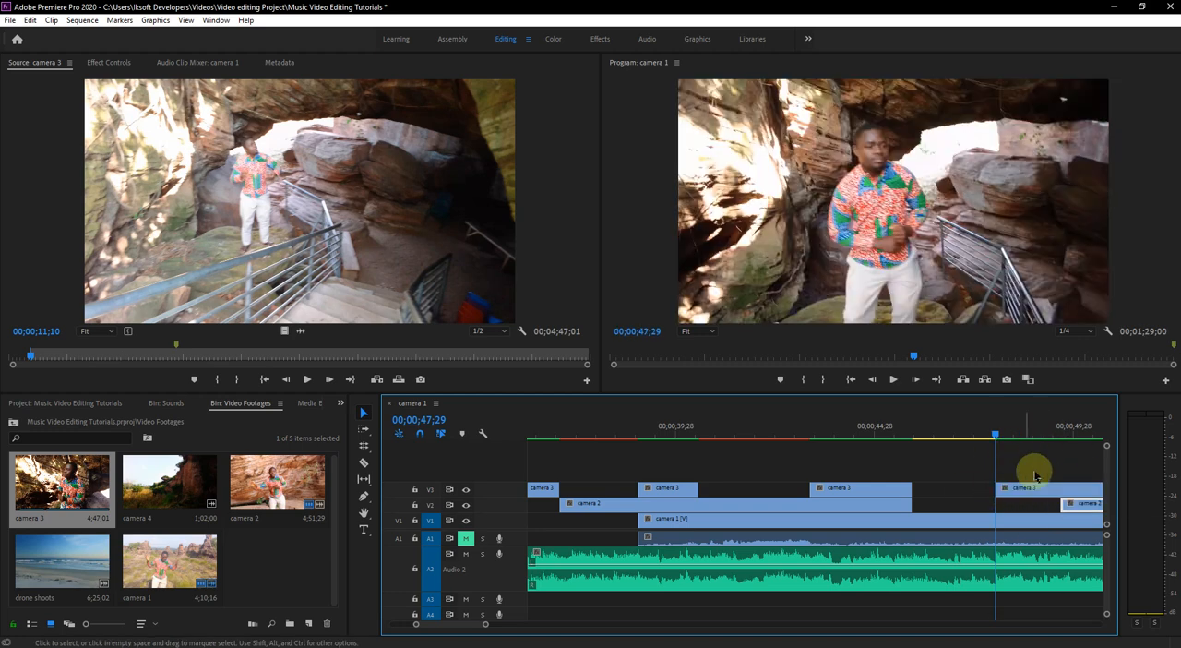
- Replay the camera 3, camera 1 and camera 3 transitions from about 00;00;45;00 and stop at 00;00;50;23
click(877, 436)
key(space)
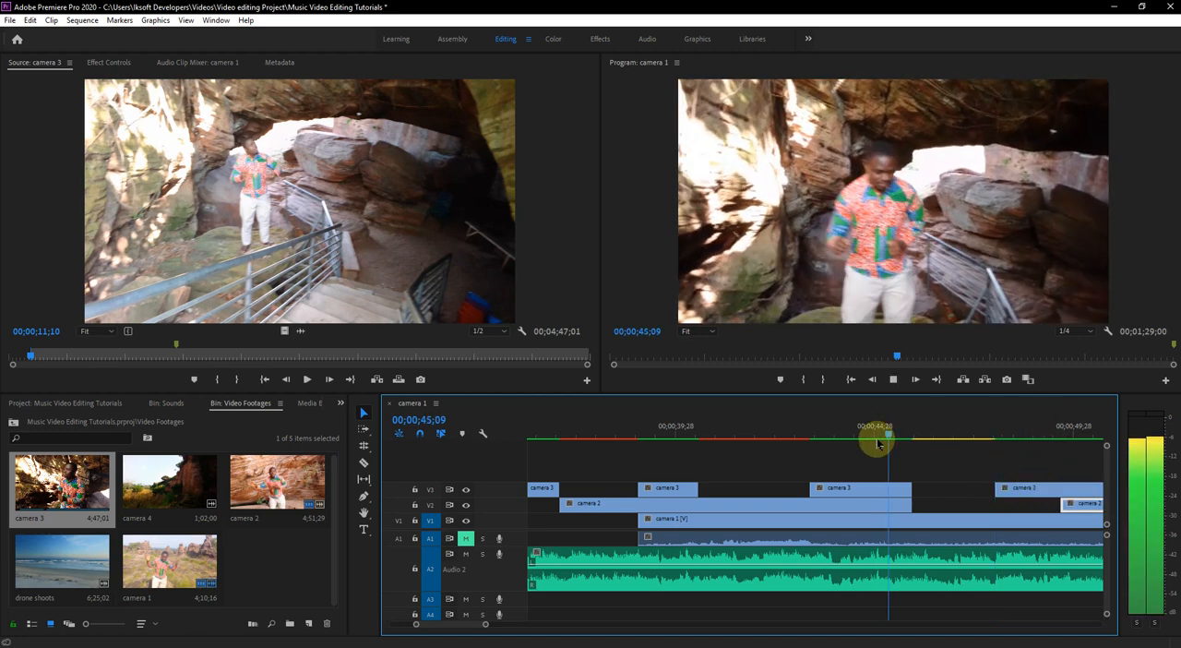
scroll(995, 507, down, 2)
key(space)
key(space)
key(space)
key(space)
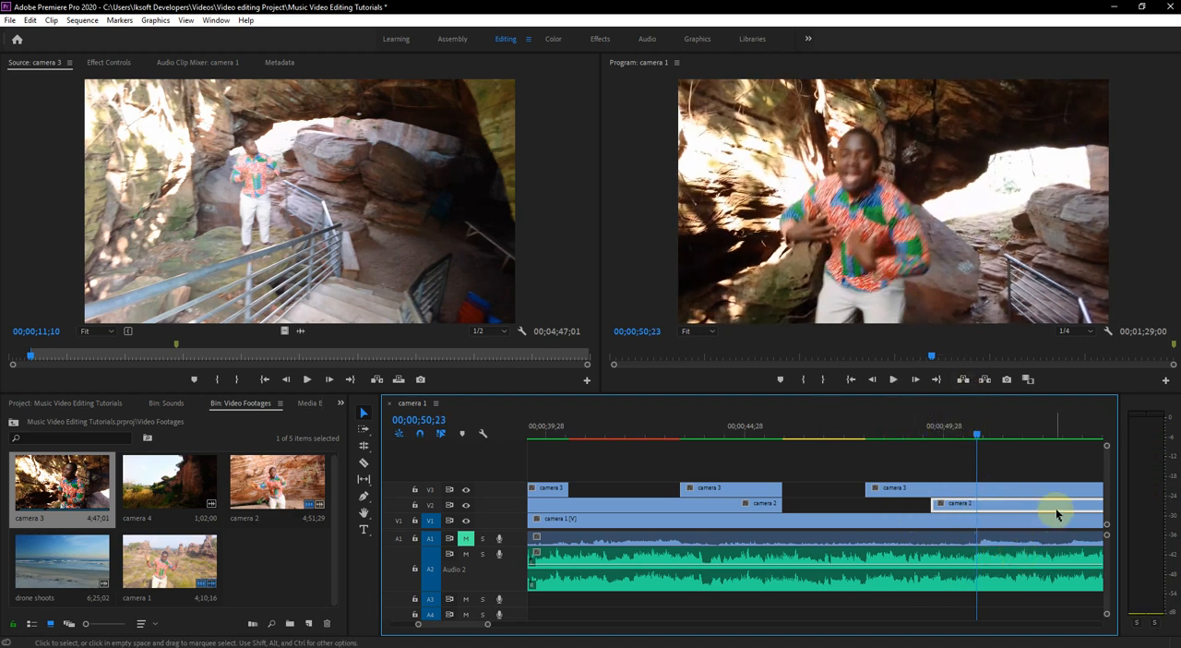
- Split camera 3 at 00;00;50;23, trim the following piece to start at about 00;00;53;02 and play the result
click(364, 464)
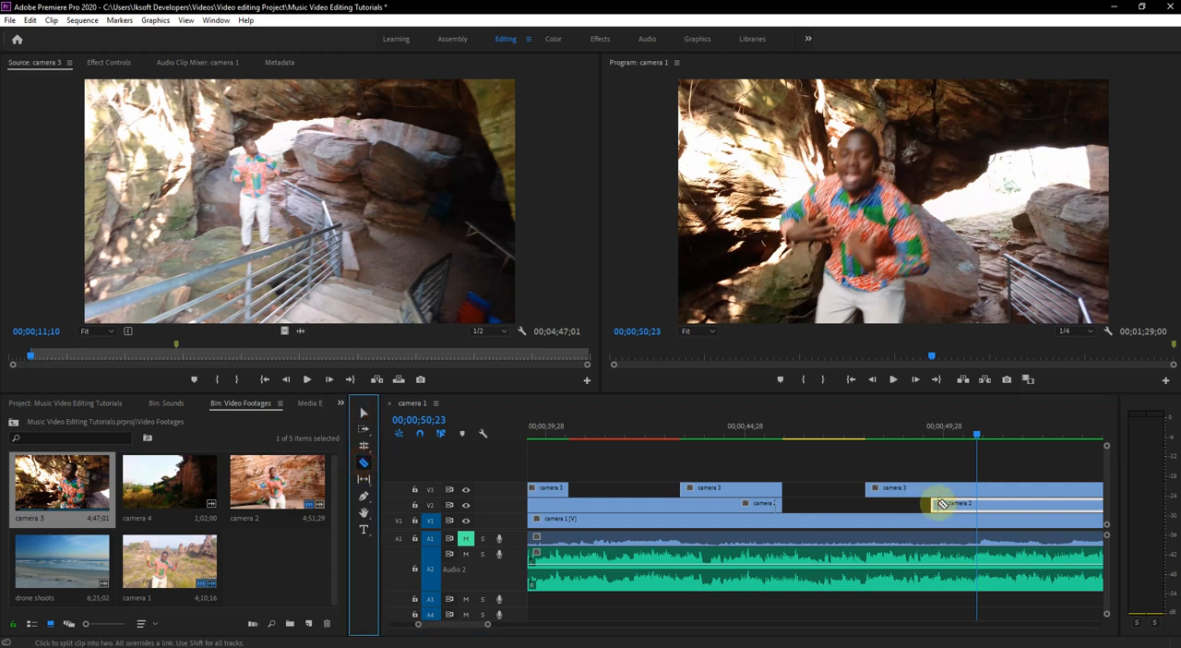
click(978, 489)
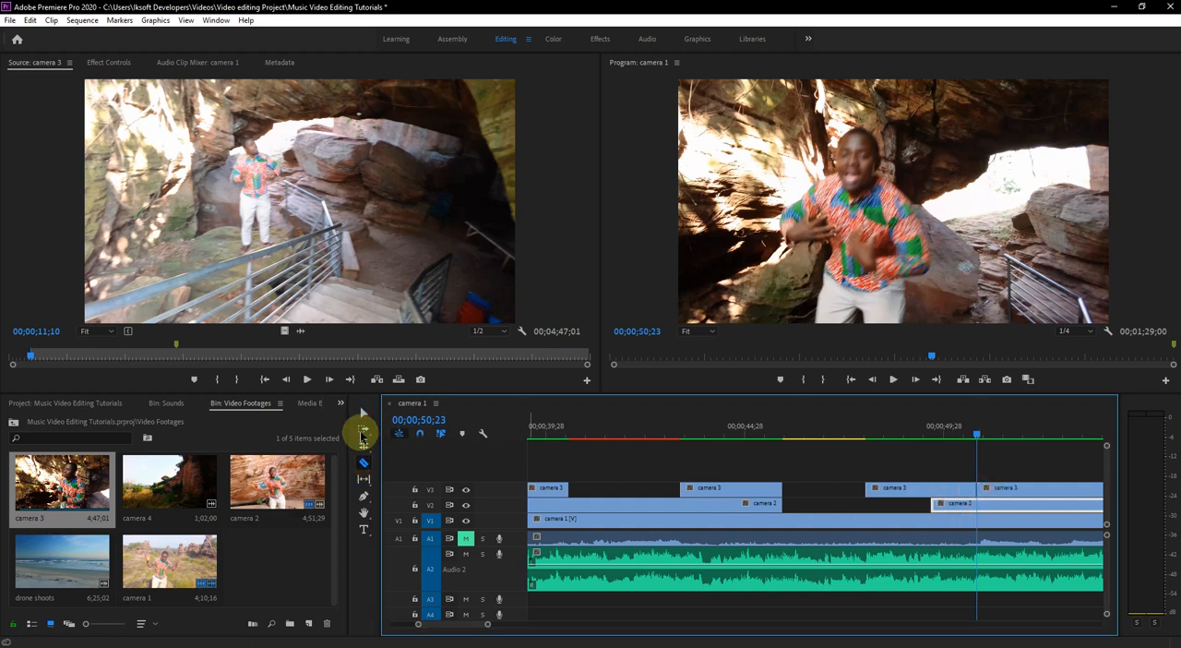
click(365, 414)
drag(974, 489, 1067, 490)
key(space)
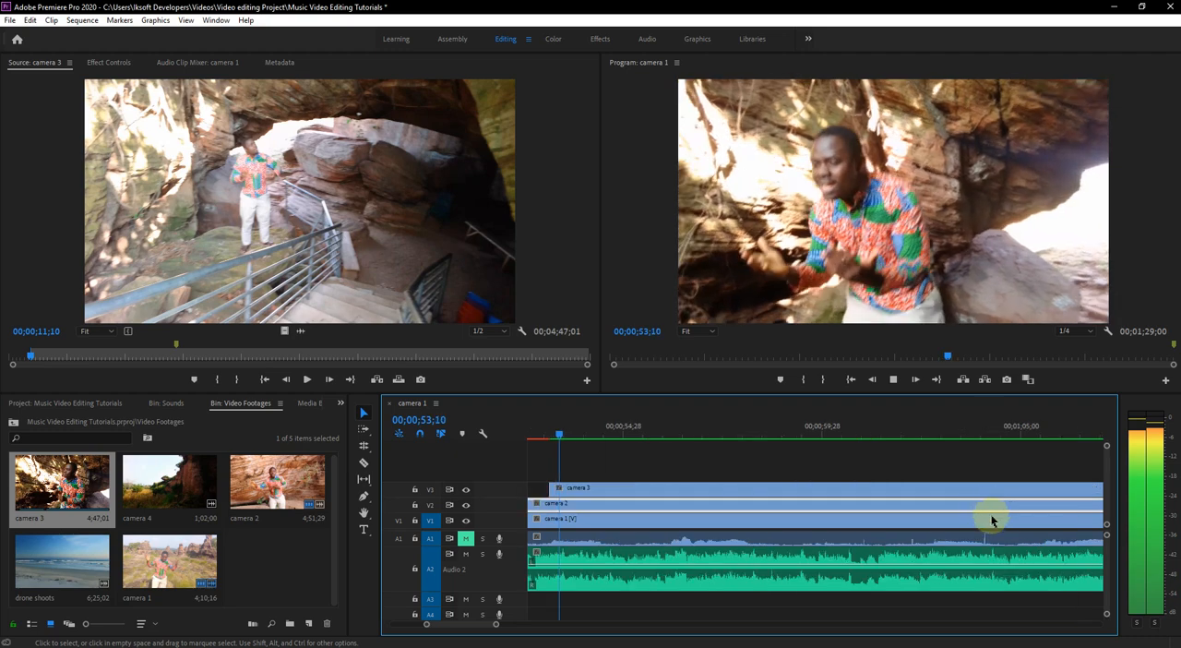
- Stop playback and extend the start of the last camera 3 segment back to 00;00;52;20
key(space)
scroll(706, 479, up, 4)
scroll(751, 461, up, 2)
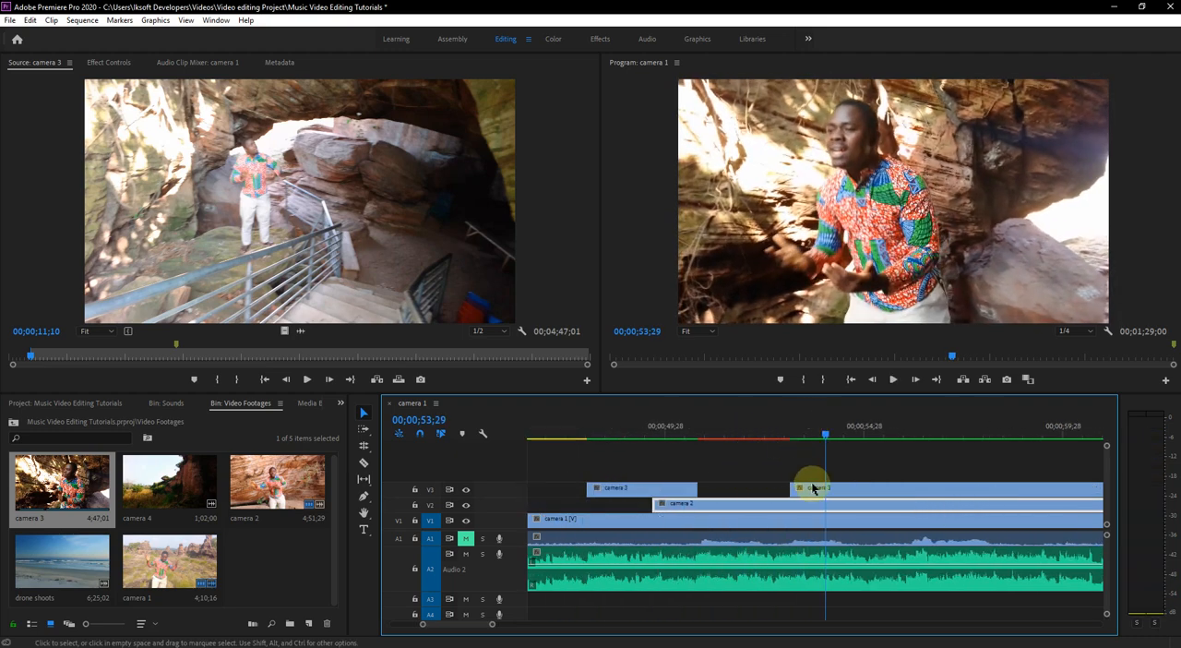
drag(795, 448, 775, 492)
- Split camera 2 at the edges of the camera 3 segments between about 00;00;39;00 and 00;00;43;10, and split camera 1 at 00;00;45;27
scroll(781, 492, left, 5)
scroll(780, 492, left, 4)
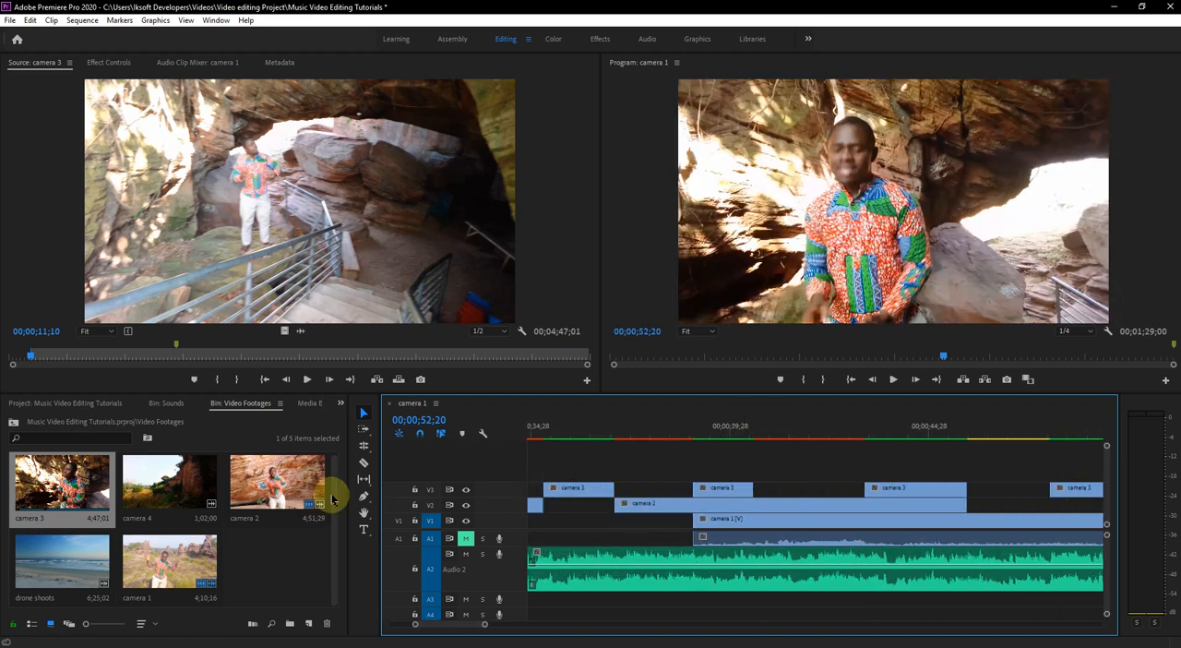
click(364, 464)
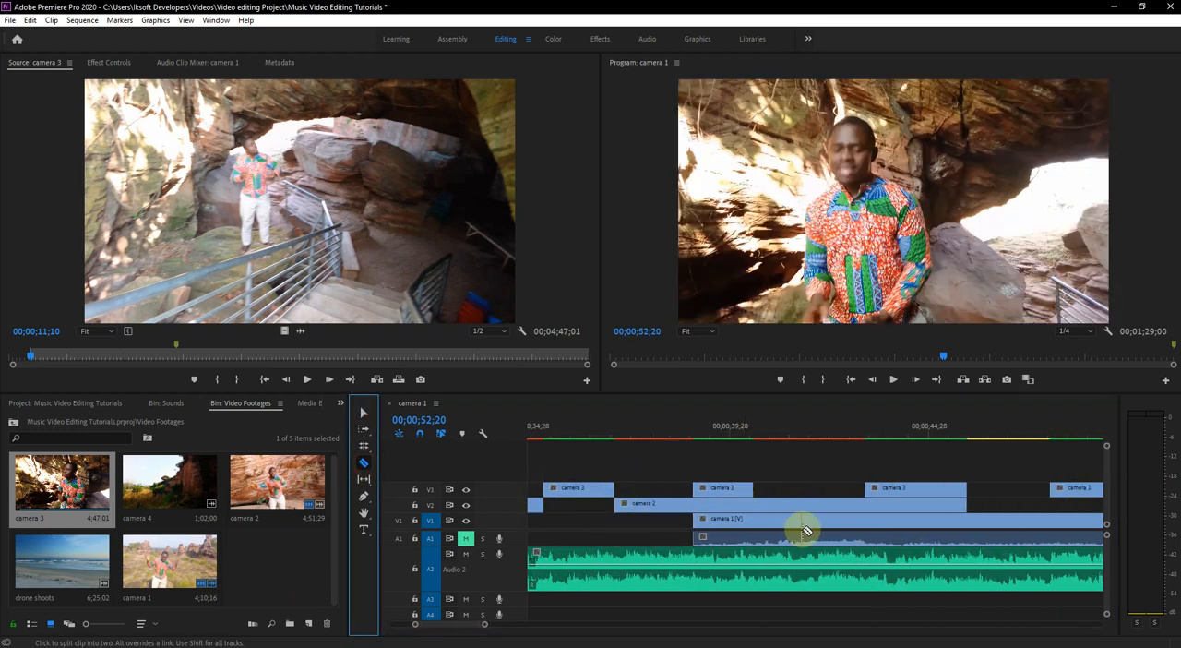
click(758, 524)
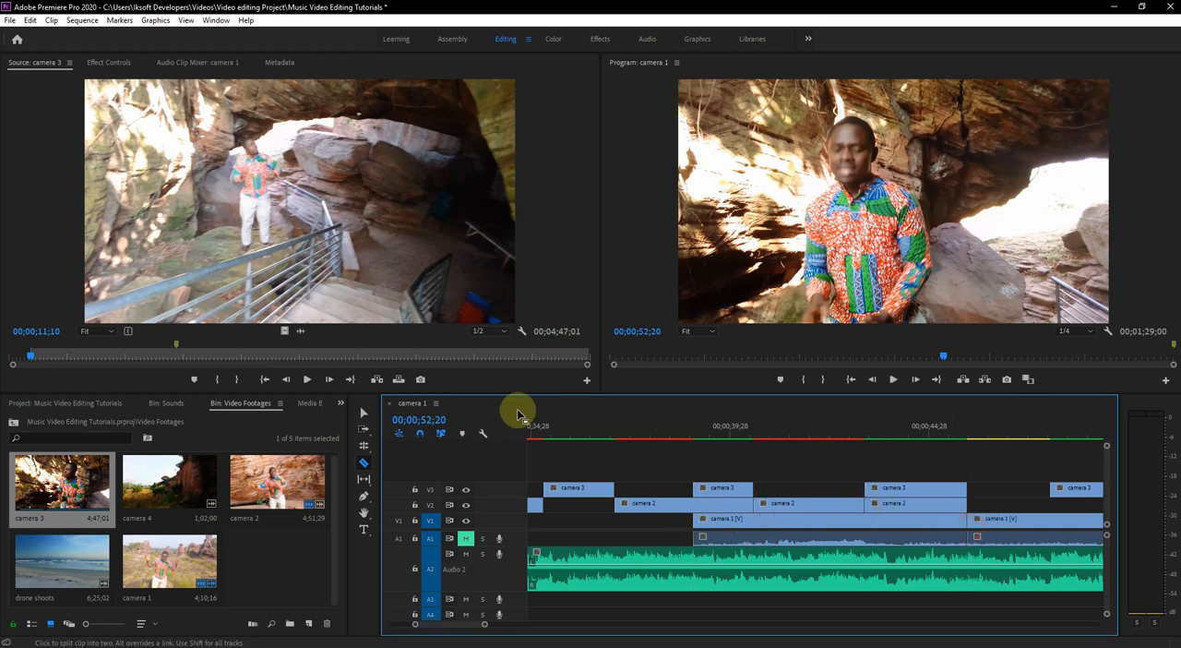
click(366, 414)
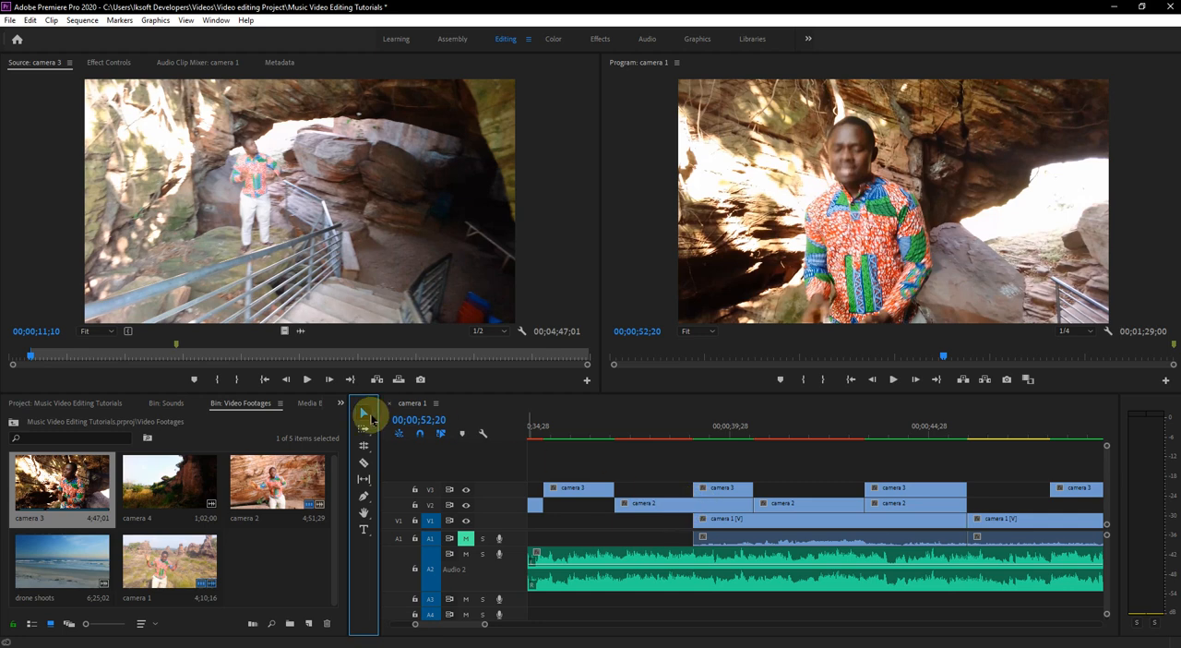
click(364, 464)
click(714, 524)
click(694, 506)
click(362, 415)
- Delete the camera 1 piece before 00;00;45;27 and the two camera 2 pieces hidden beneath the camera 3 segments
click(699, 490)
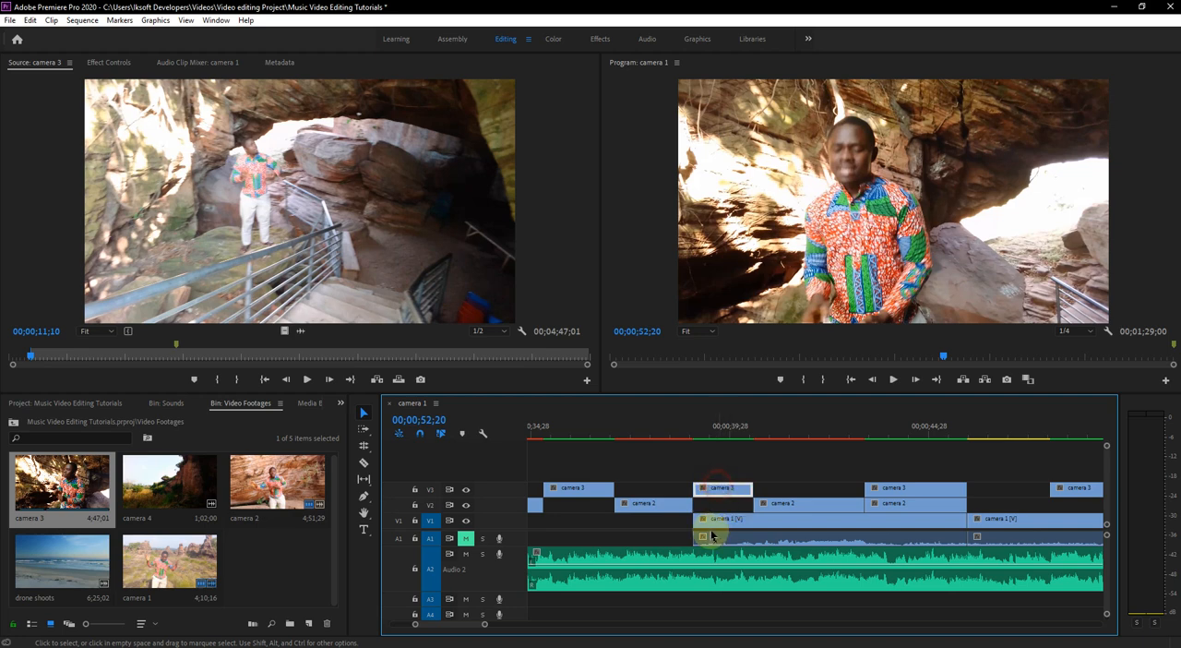
click(720, 533)
key(Delete)
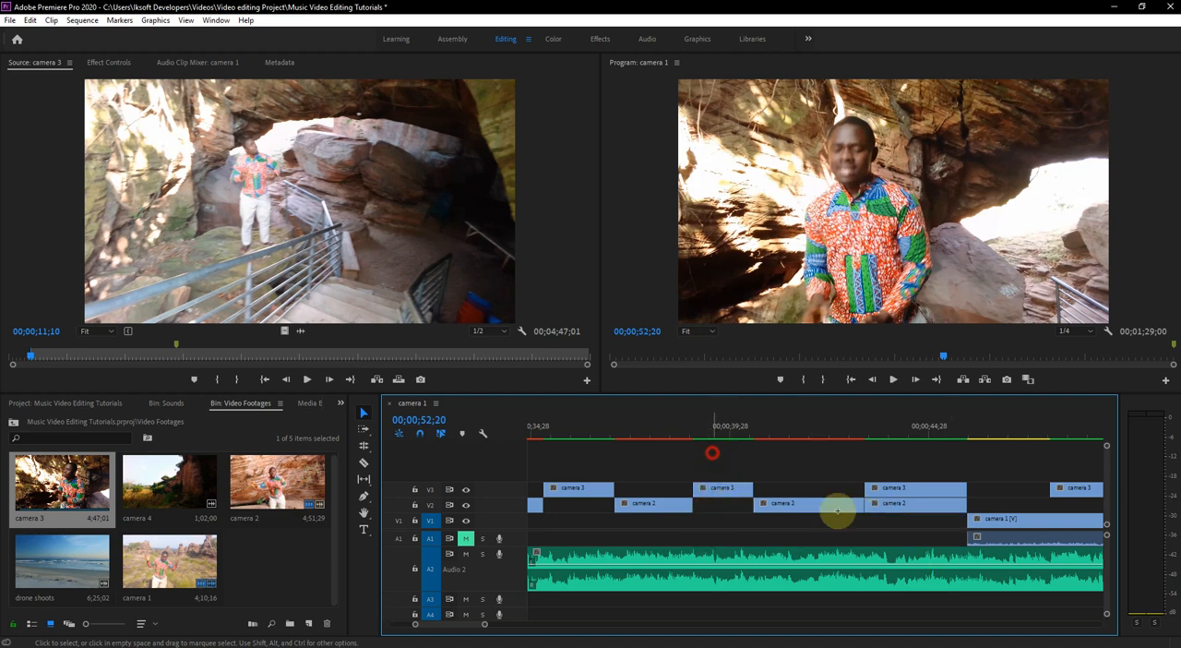
drag(712, 453, 953, 531)
click(916, 528)
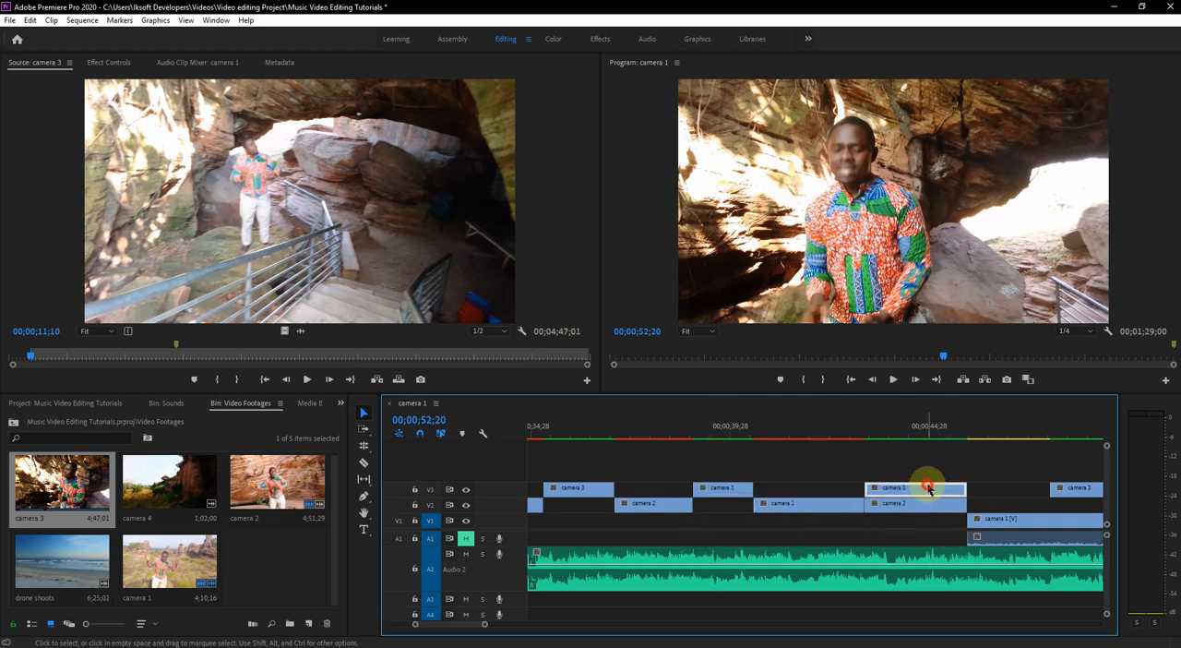
drag(994, 463, 878, 494)
key(Delete)
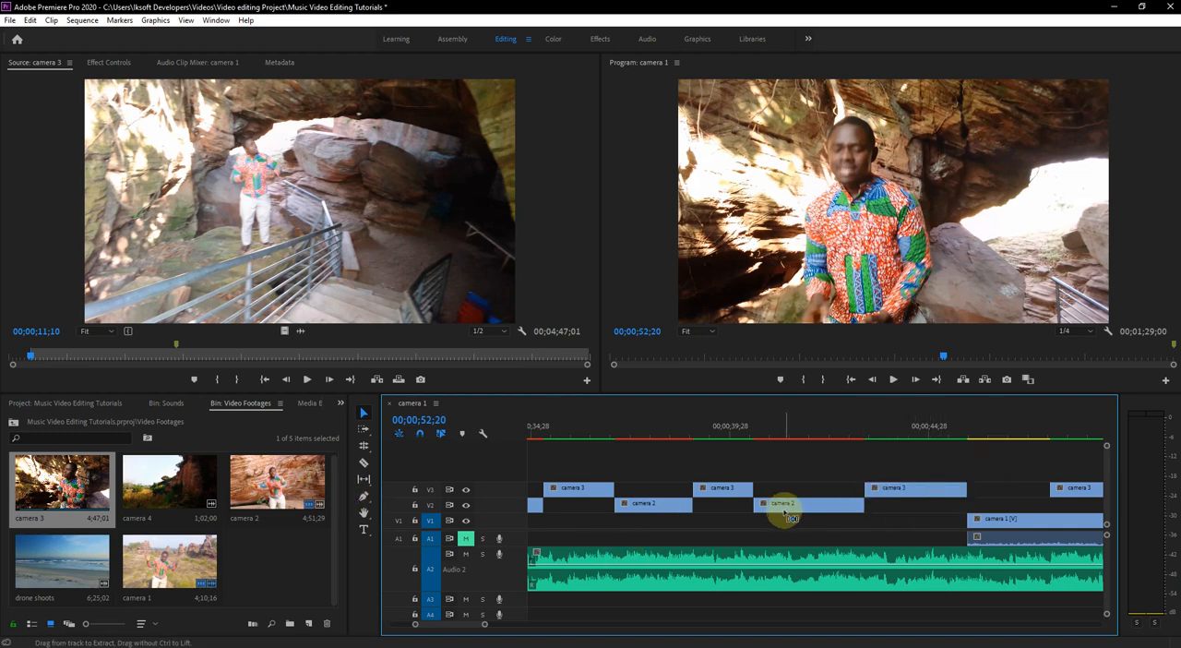
- Clear the clip selection, play the sequence from about 00;00;39;28 and stop at 00;00;54;25
drag(976, 459, 859, 527)
scroll(864, 535, down, 5)
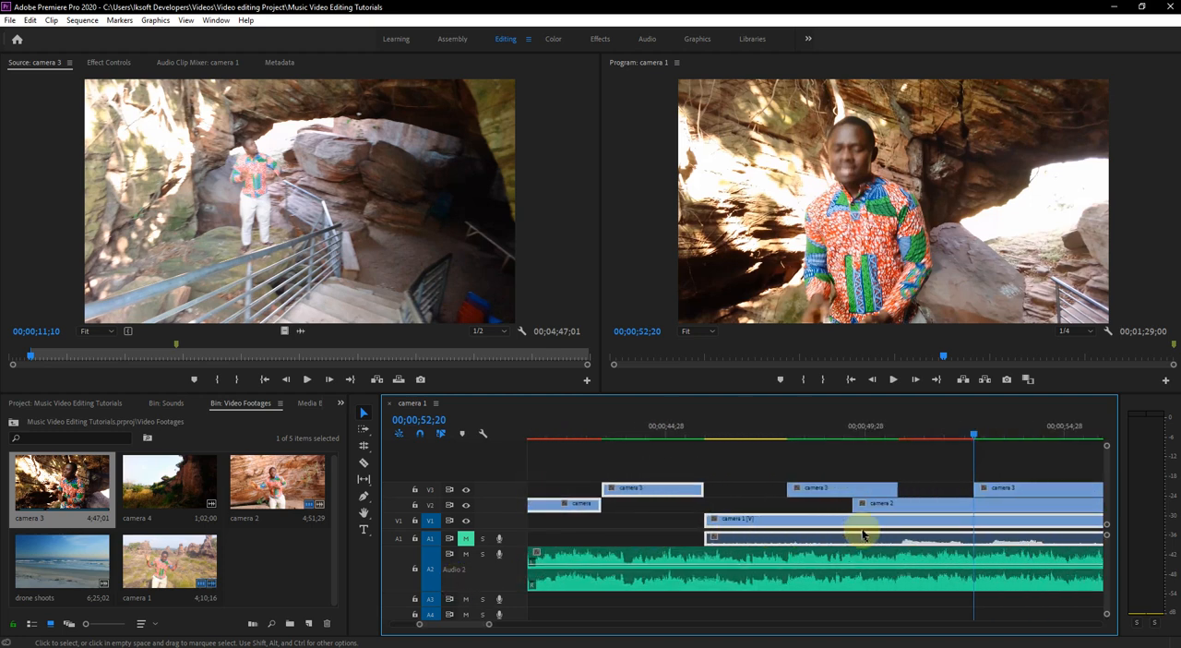
scroll(862, 534, down, 2)
key(minus)
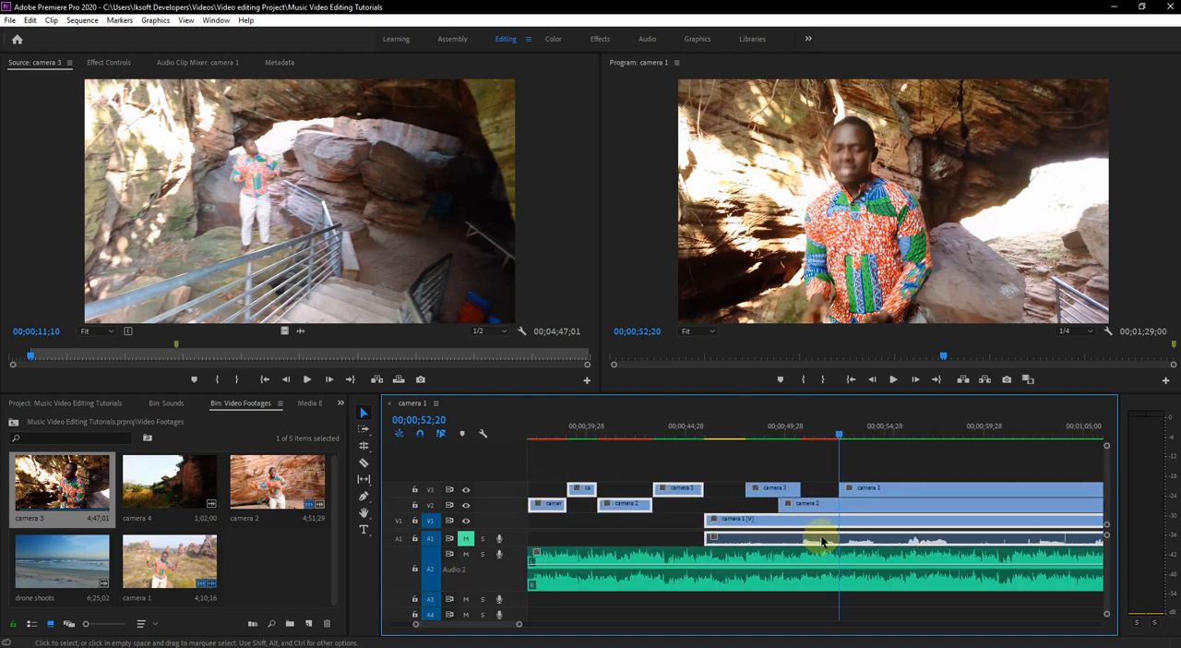
click(817, 476)
click(587, 432)
key(space)
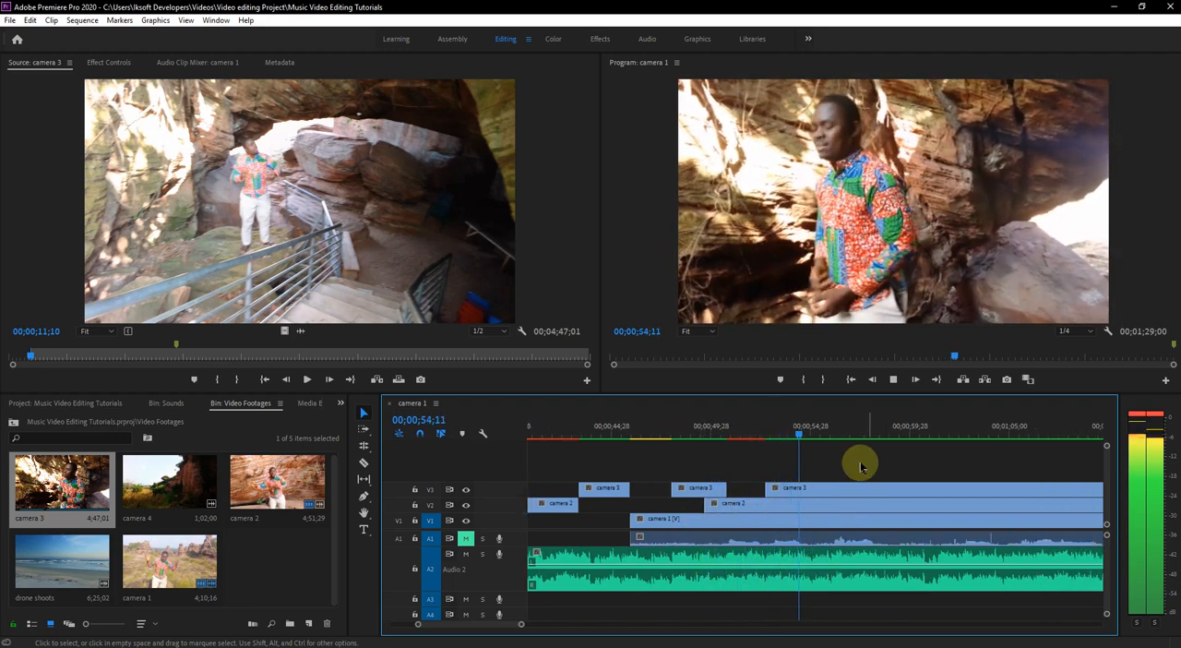
key(space)
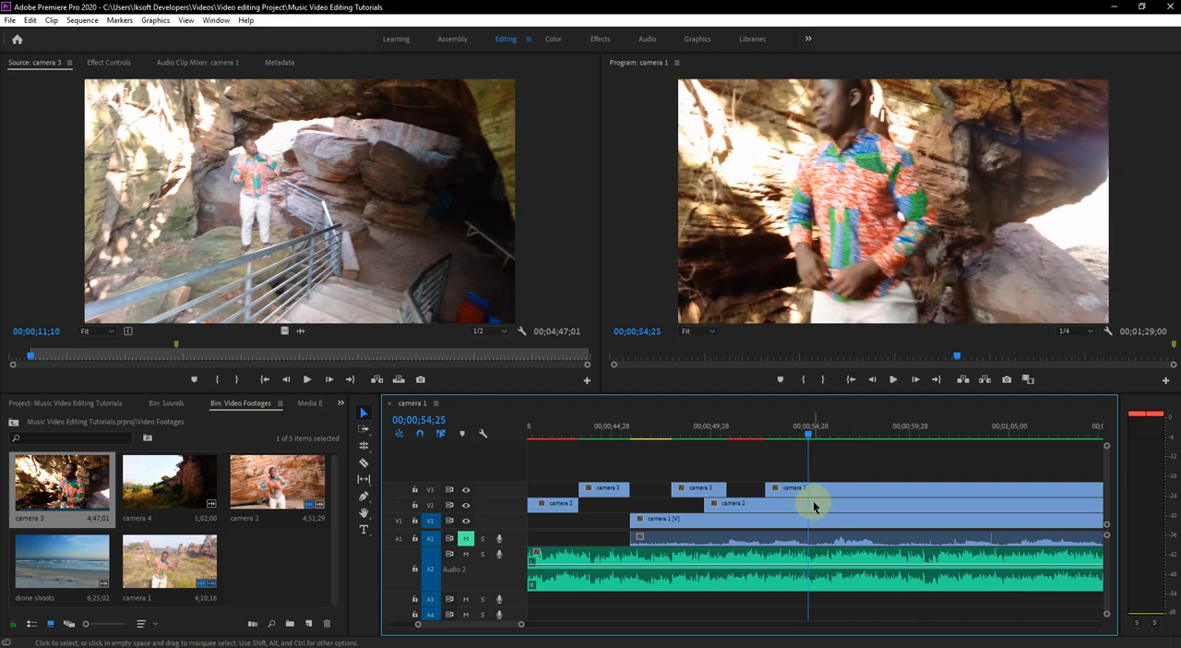
- Split camera 3 at 00;00;54;25 and cut away the camera 2 portion hidden beneath camera 3 before 00;00;50;23
click(365, 463)
click(809, 489)
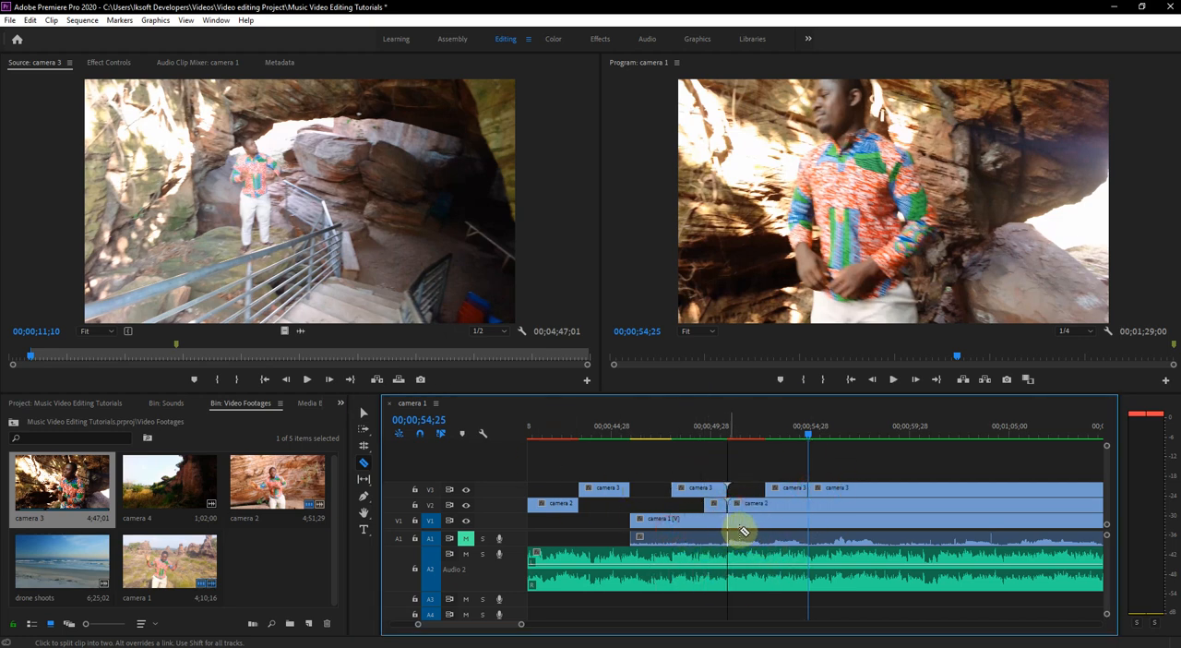
click(363, 413)
click(713, 508)
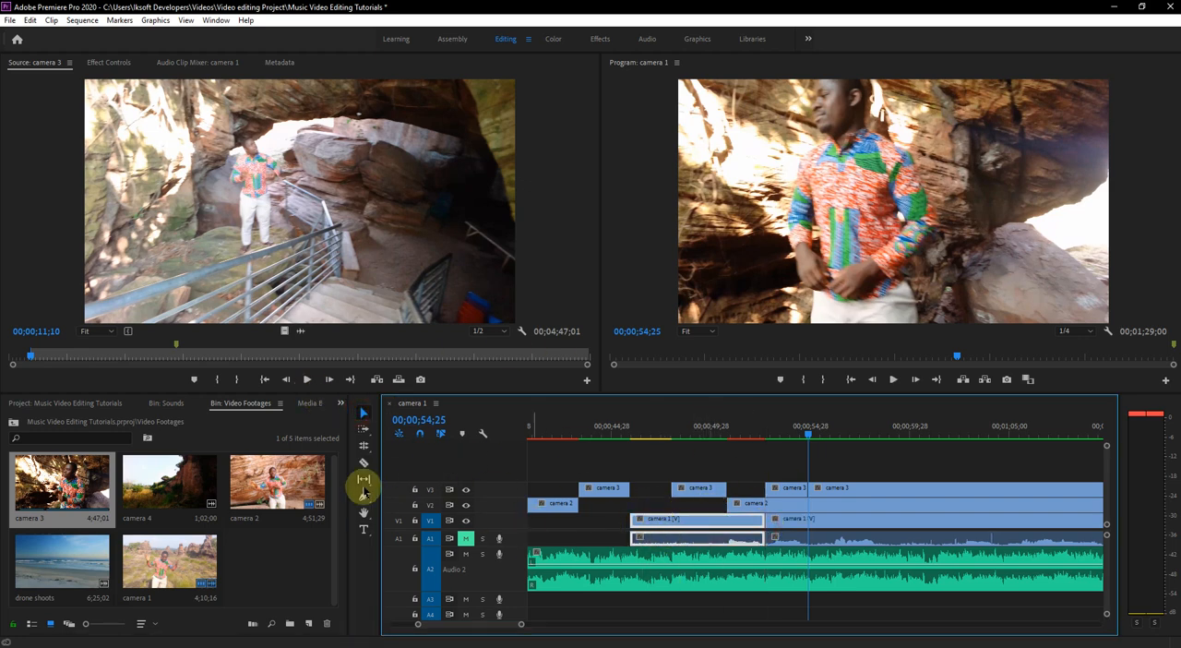
- Cut out the hidden camera 1 portion between about 00;00;47;29 and 00;00;52;20, and save the project
click(364, 464)
click(678, 533)
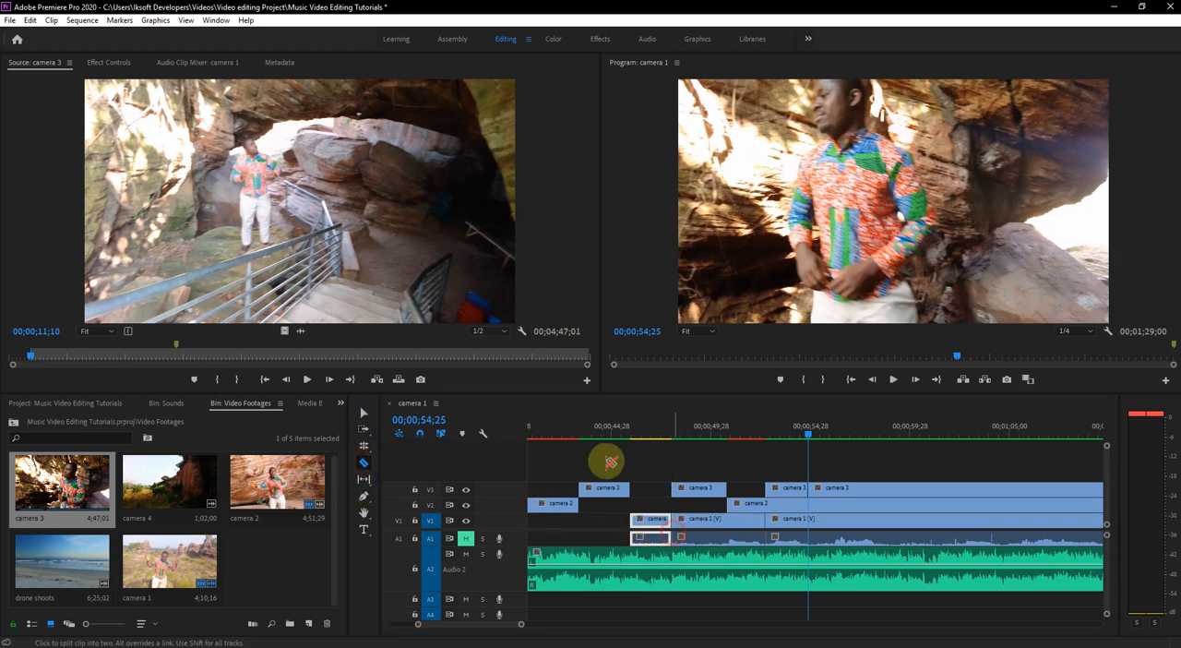
click(365, 413)
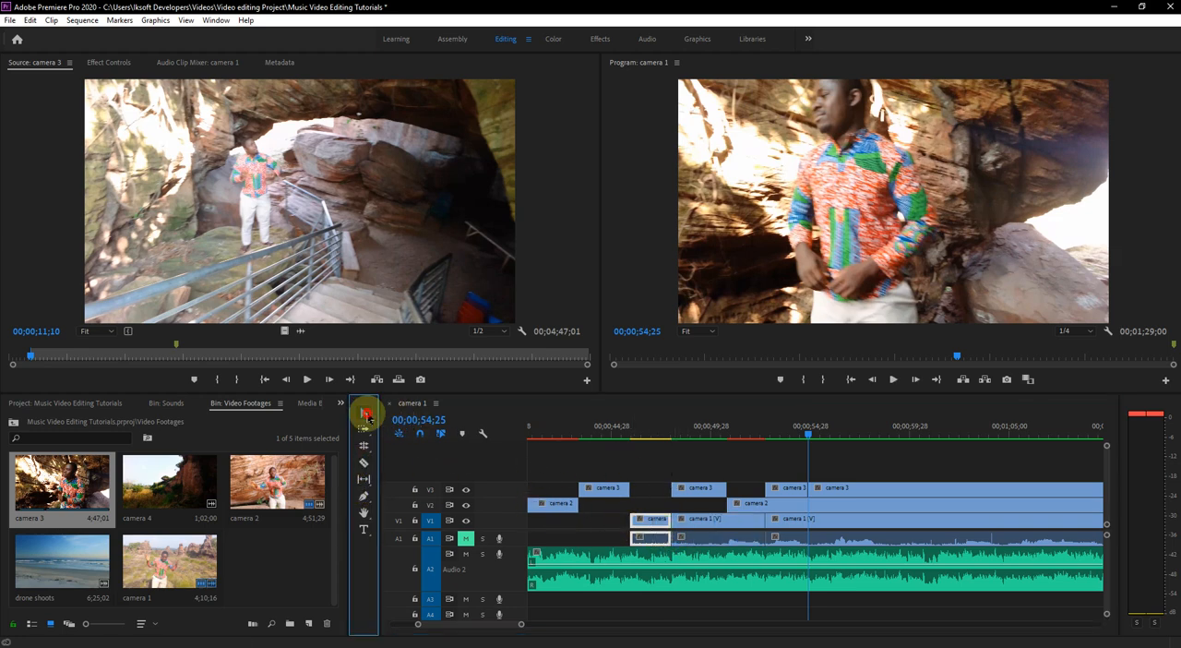
click(717, 521)
key(Delete)
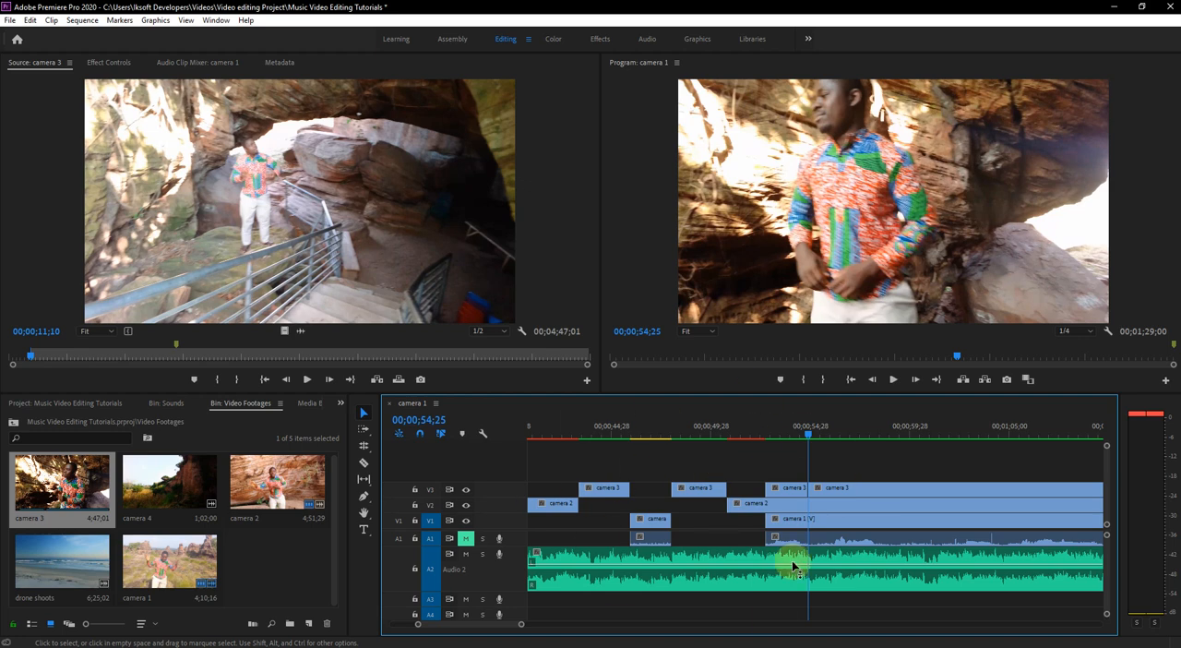
key(ctrl+s)
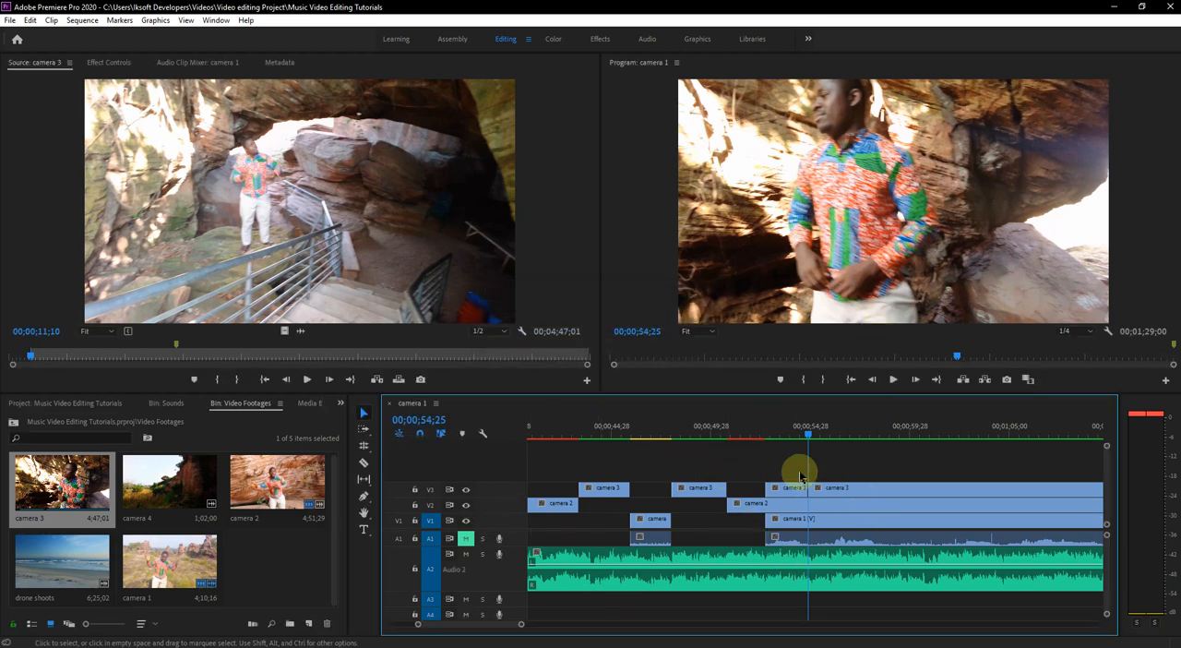
- Play from just before the camera 3 segment that ends at 00;00;54;25 and stop at 00;00;58;15
click(762, 438)
key(space)
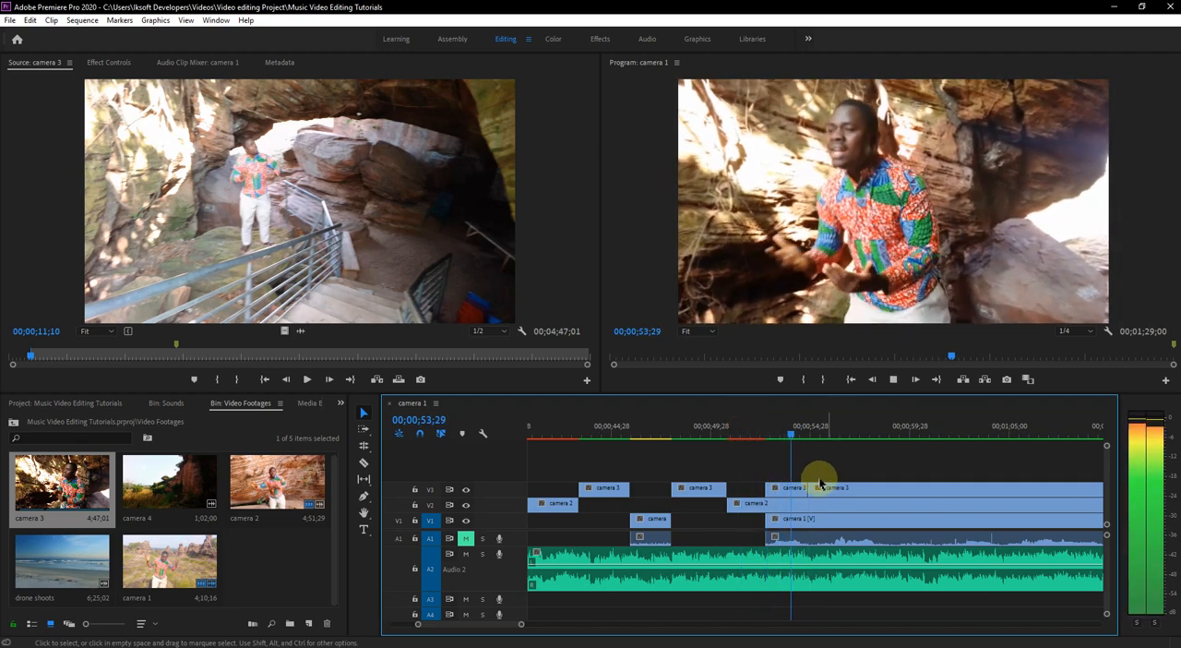
click(784, 492)
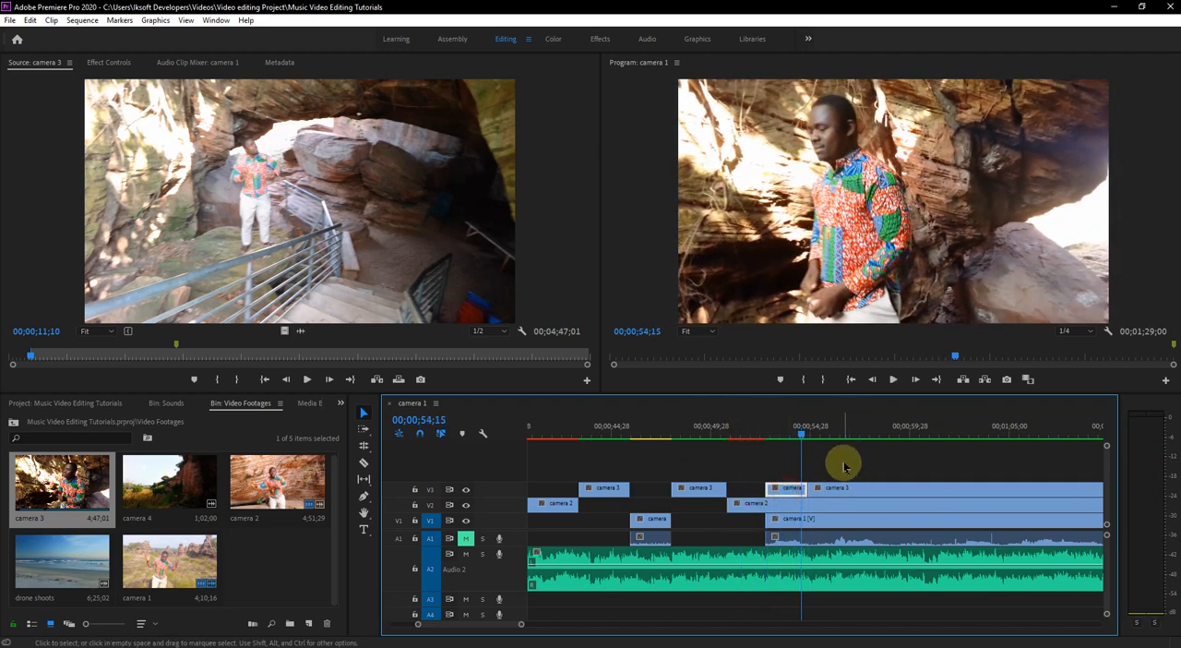
key(space)
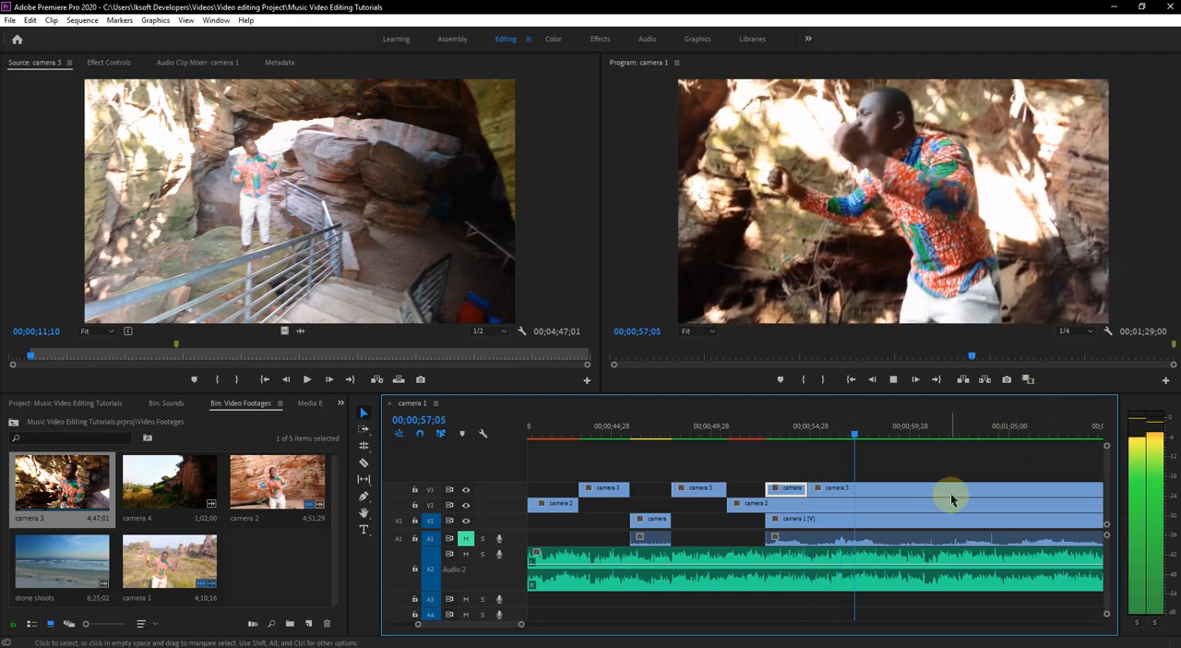
key(space)
key(space)
key(space)
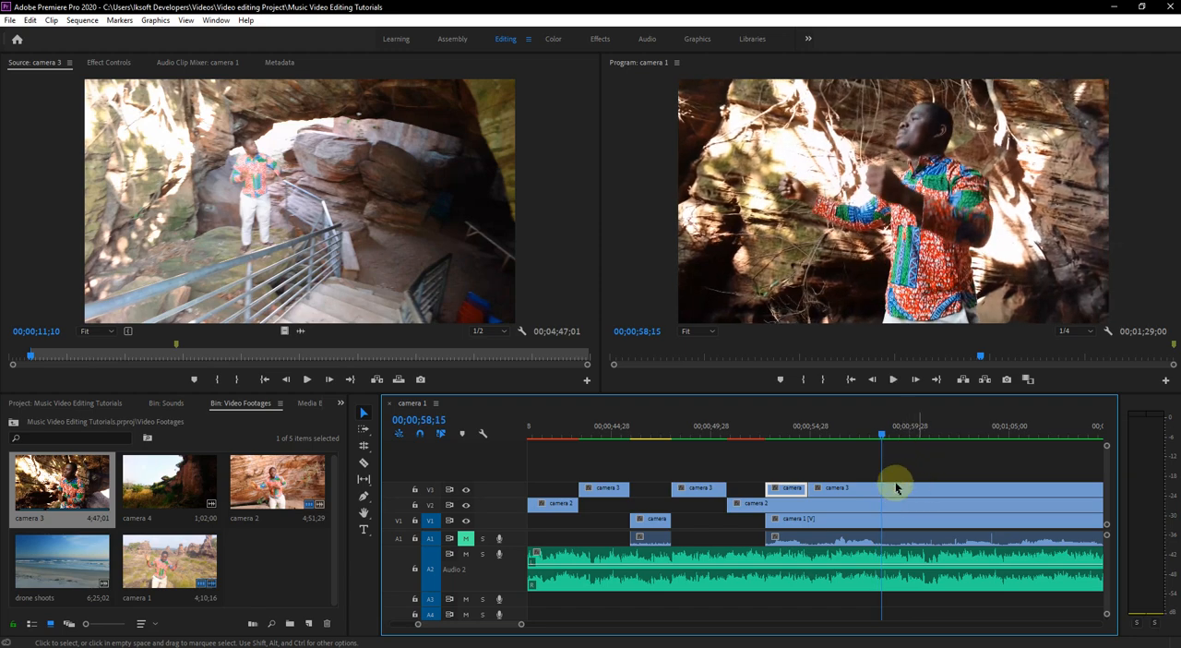
- Trim the last camera 3 segment to start at 00;00;58;15 and play the result from 00;00;54;10
drag(810, 490, 882, 494)
drag(805, 430, 799, 434)
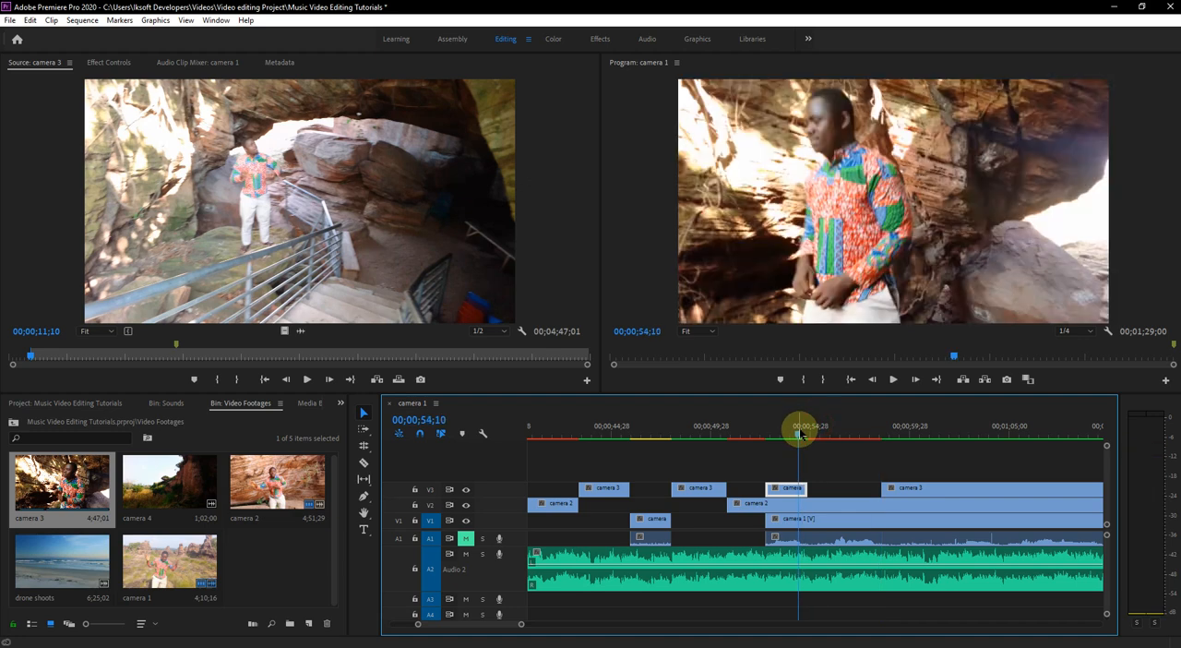
key(space)
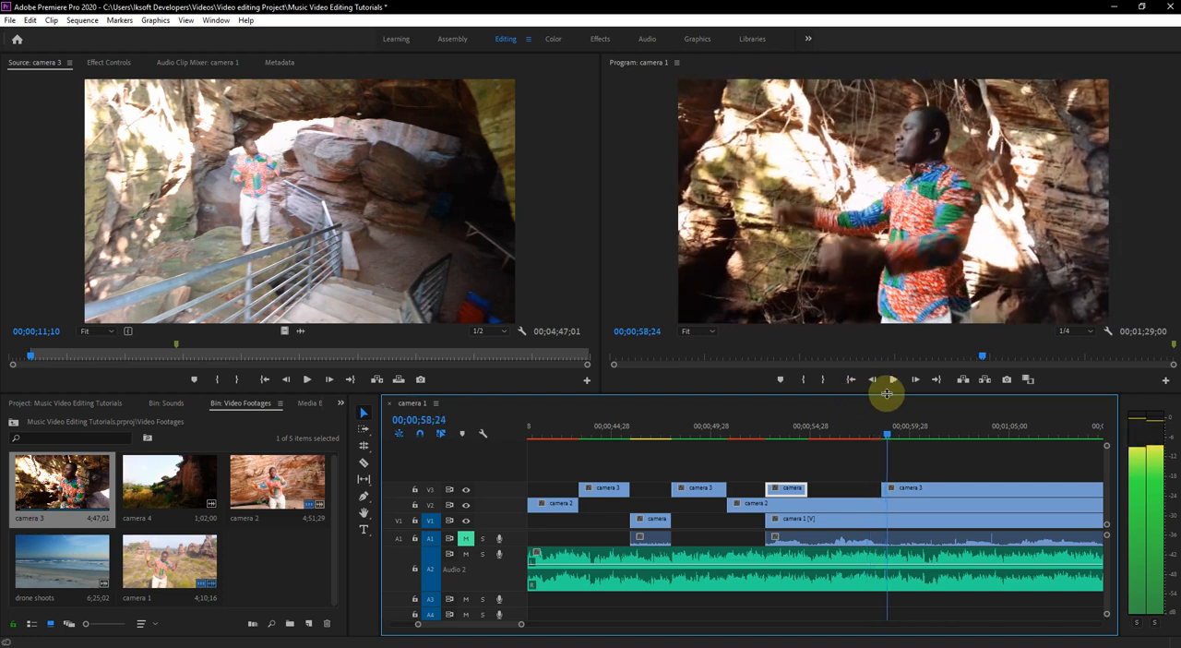
key(space)
- Split camera 2 at 00;00;54;25, trim the following piece to start at 00;00;58;15 to expose camera 1, and save the project
click(828, 509)
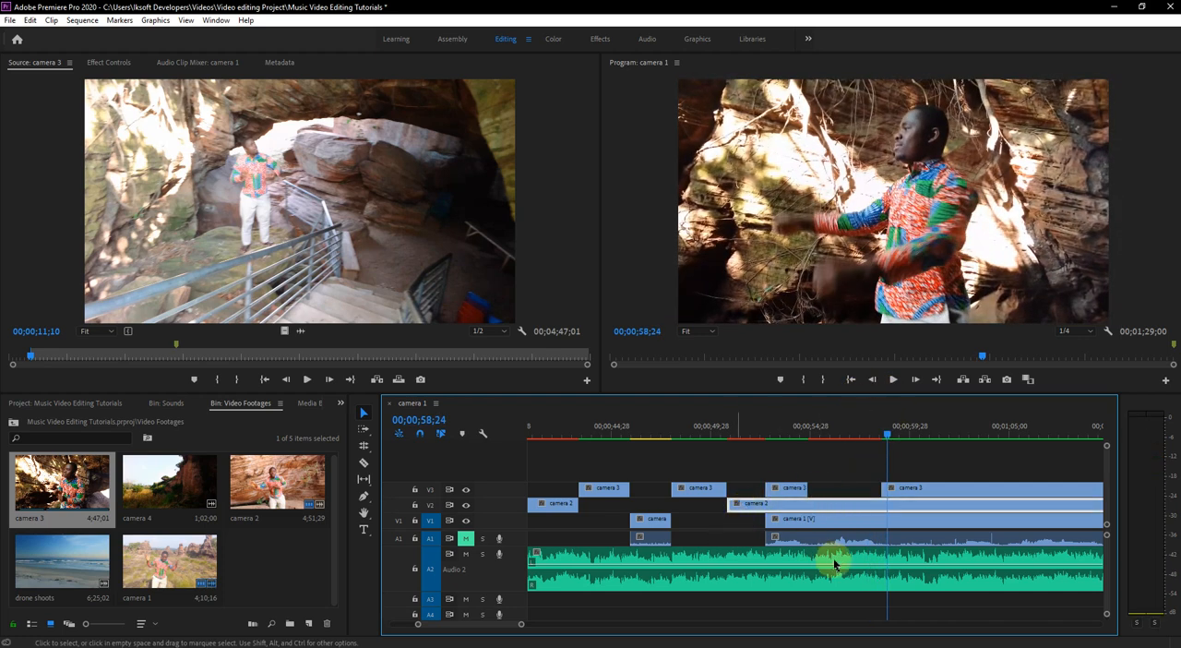
click(363, 464)
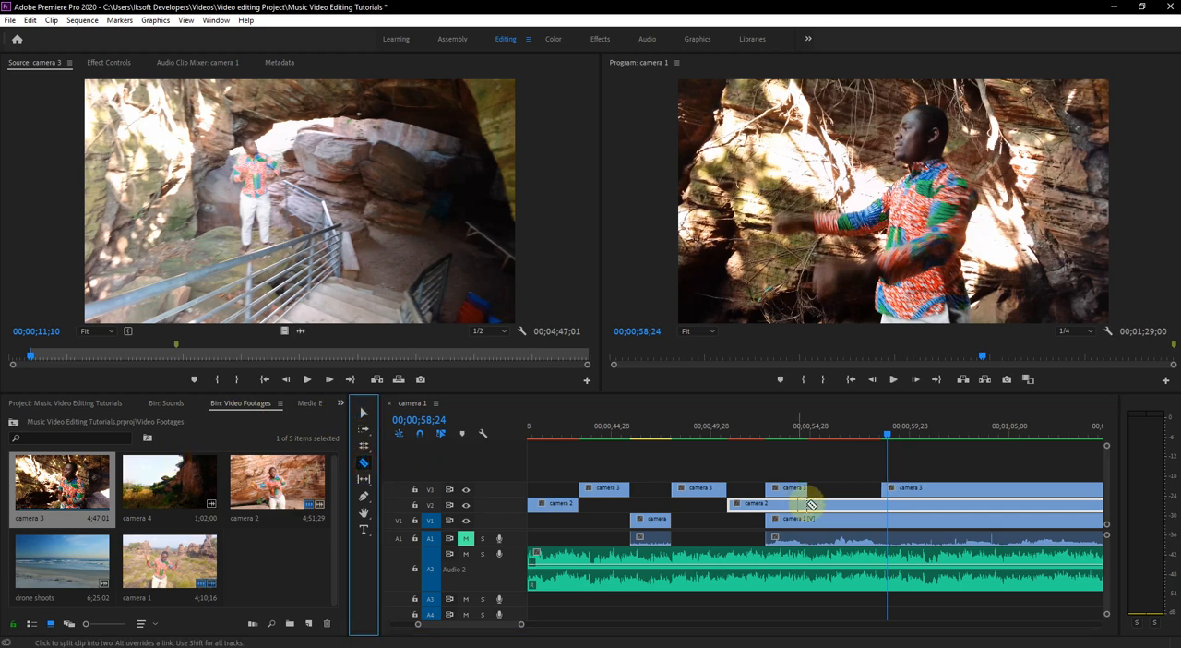
click(812, 507)
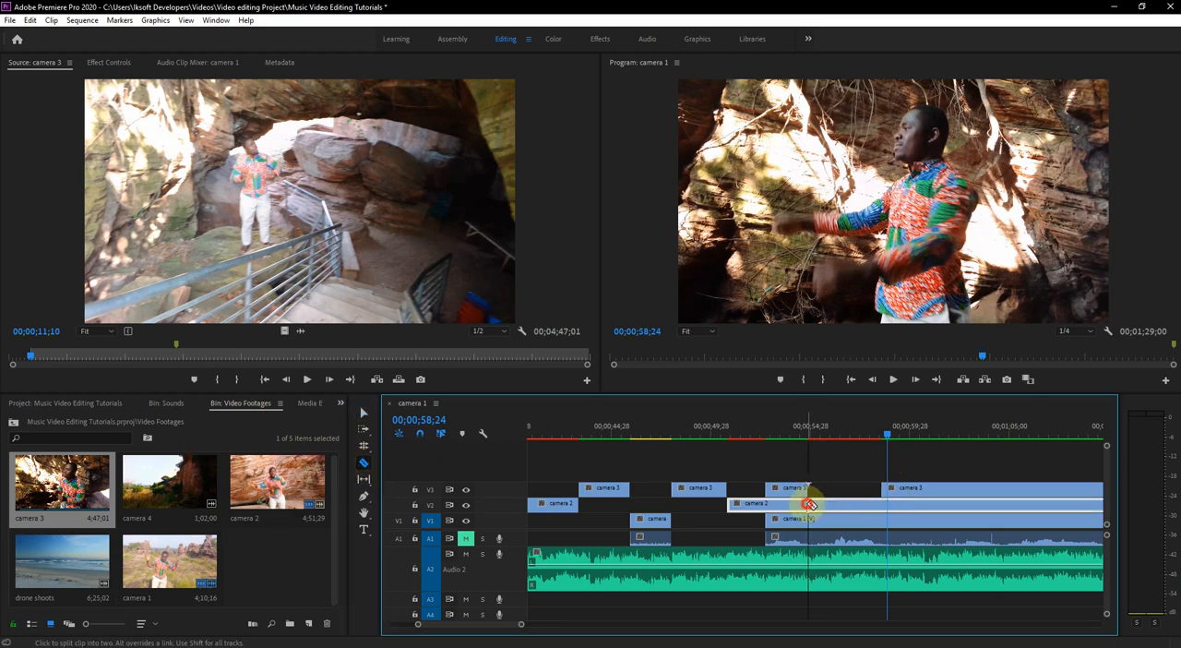
click(363, 413)
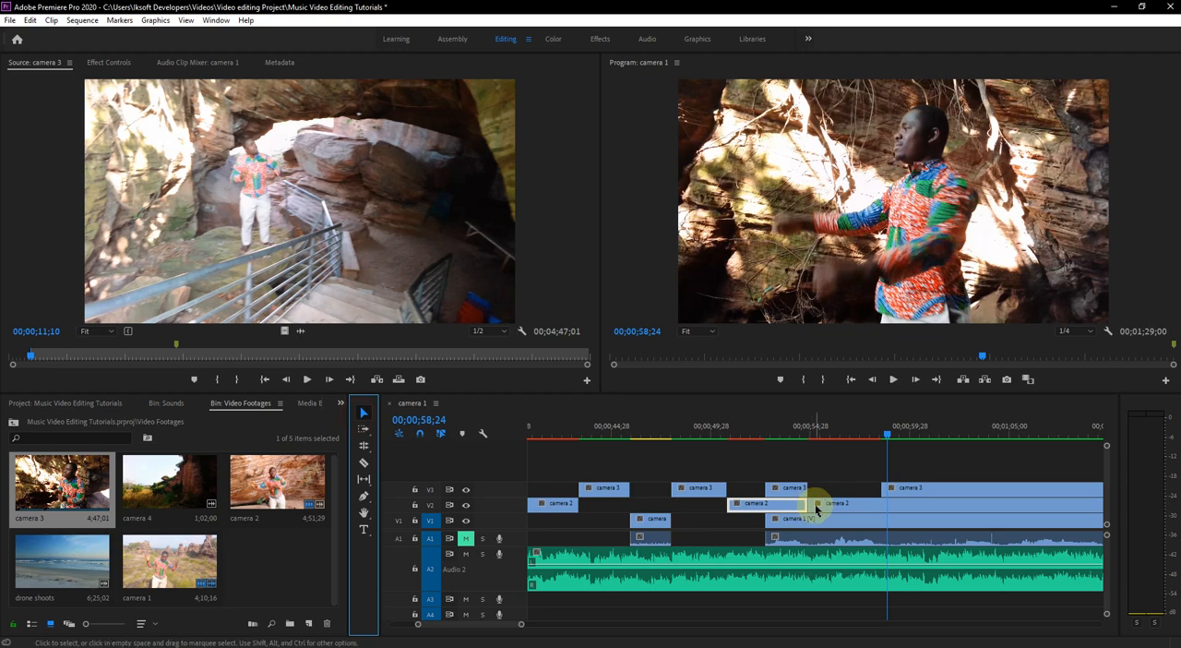
drag(812, 504, 883, 508)
drag(817, 426, 806, 430)
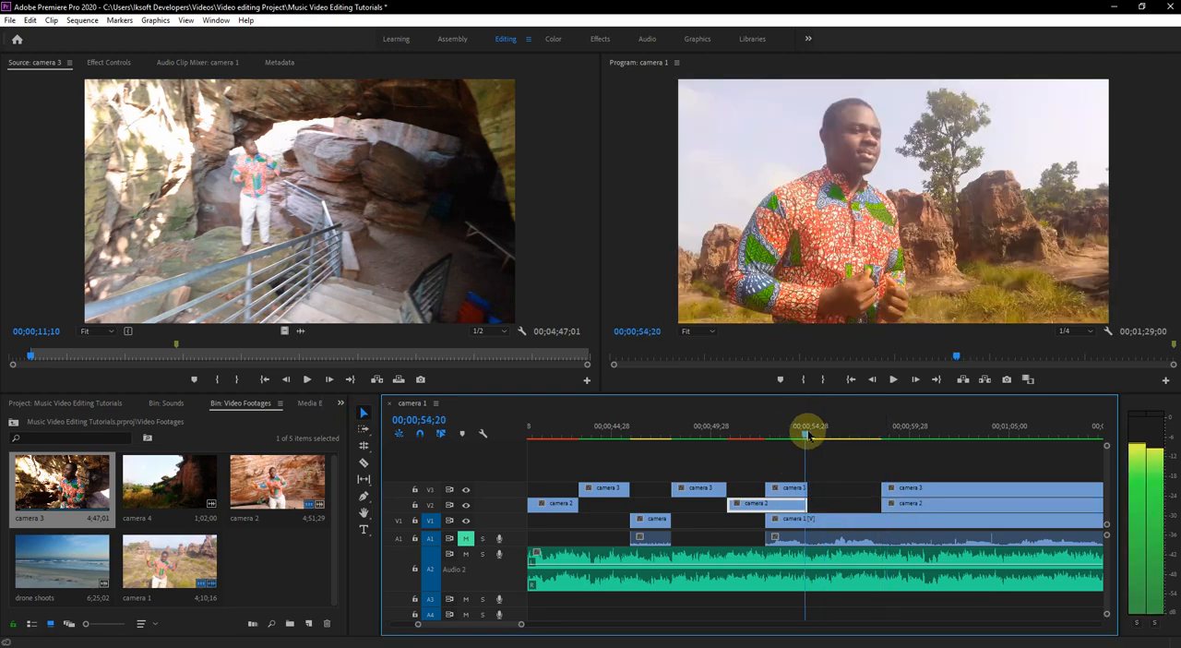
key(ctrl+s)
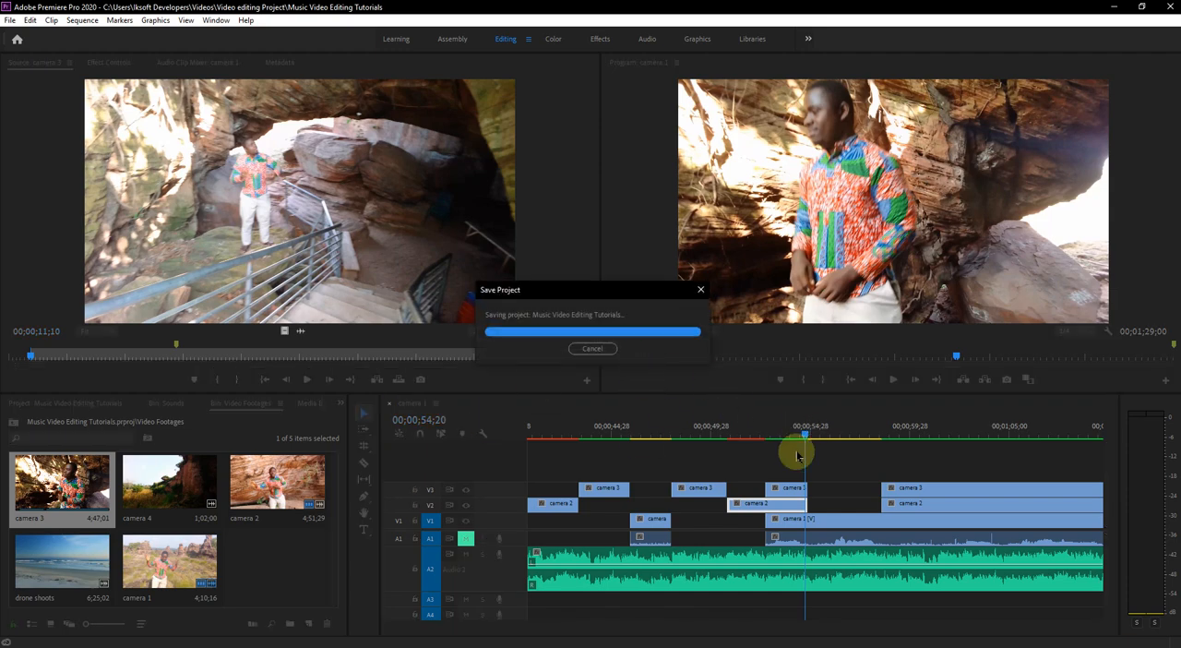
- Play the camera 3, camera 1 and camera 3 transitions from about 00;00;53;21 and stop near 00;01;02;18
drag(799, 435, 786, 434)
key(space)
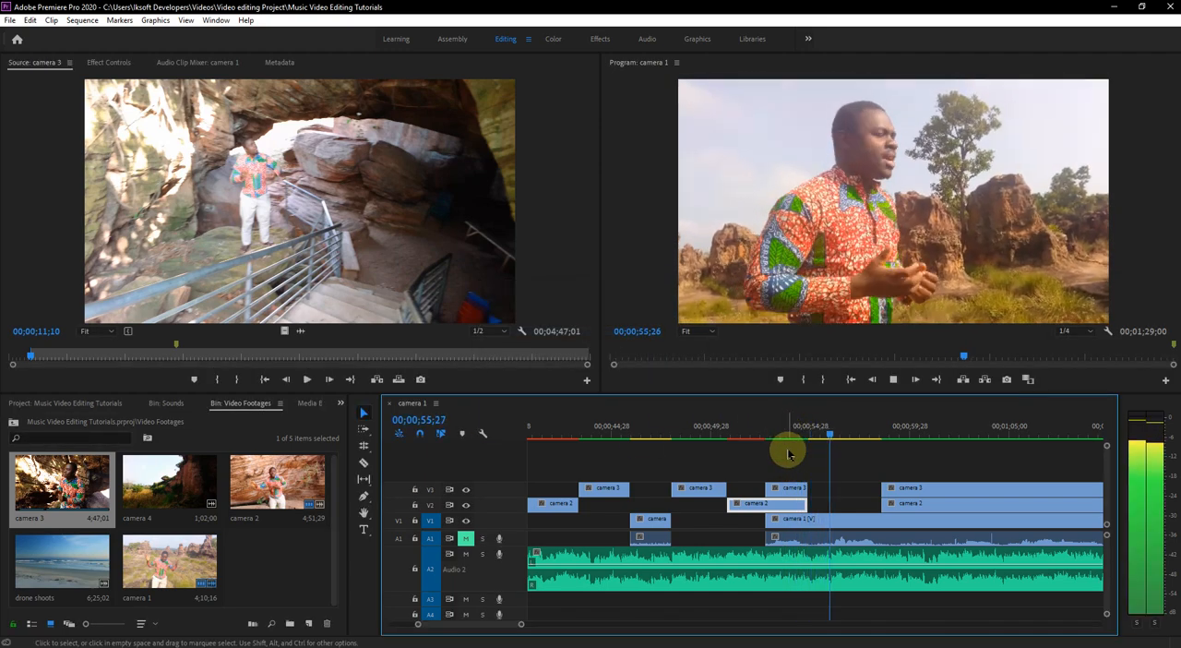
key(space)
key(space)
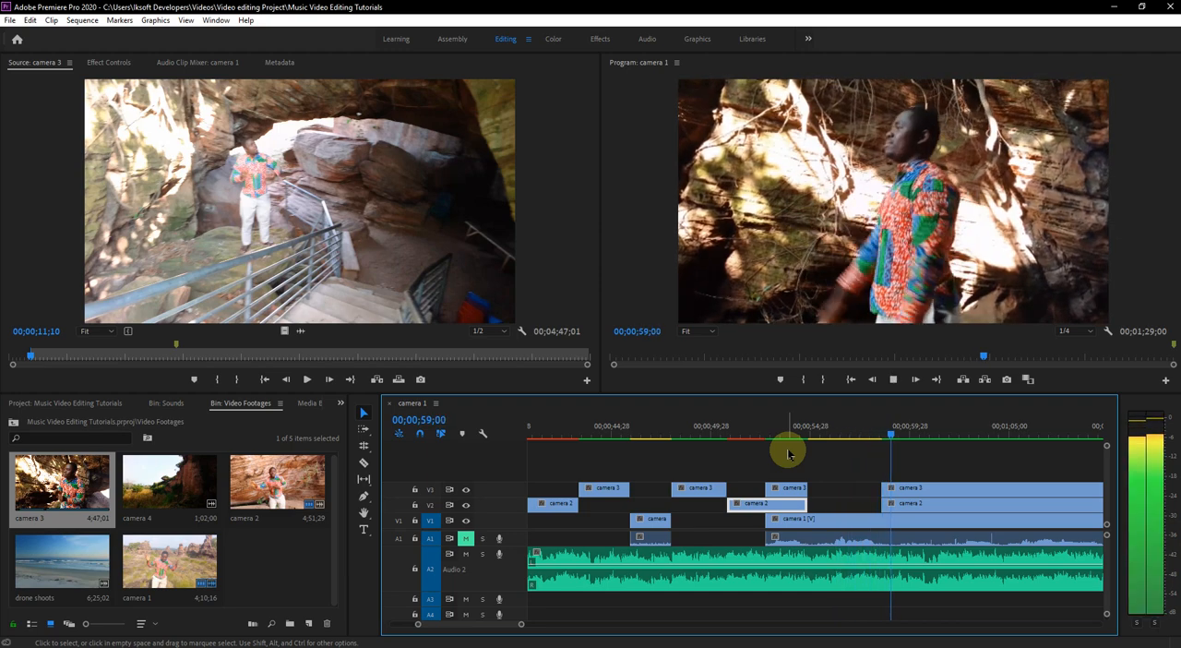
key(space)
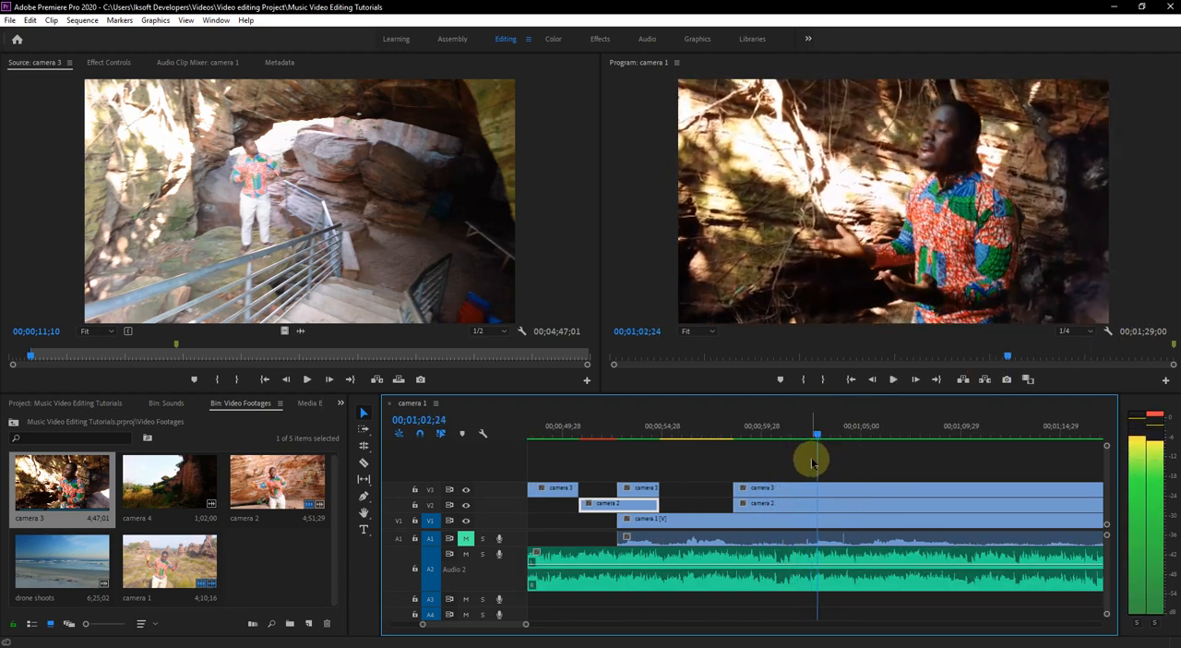
key(space)
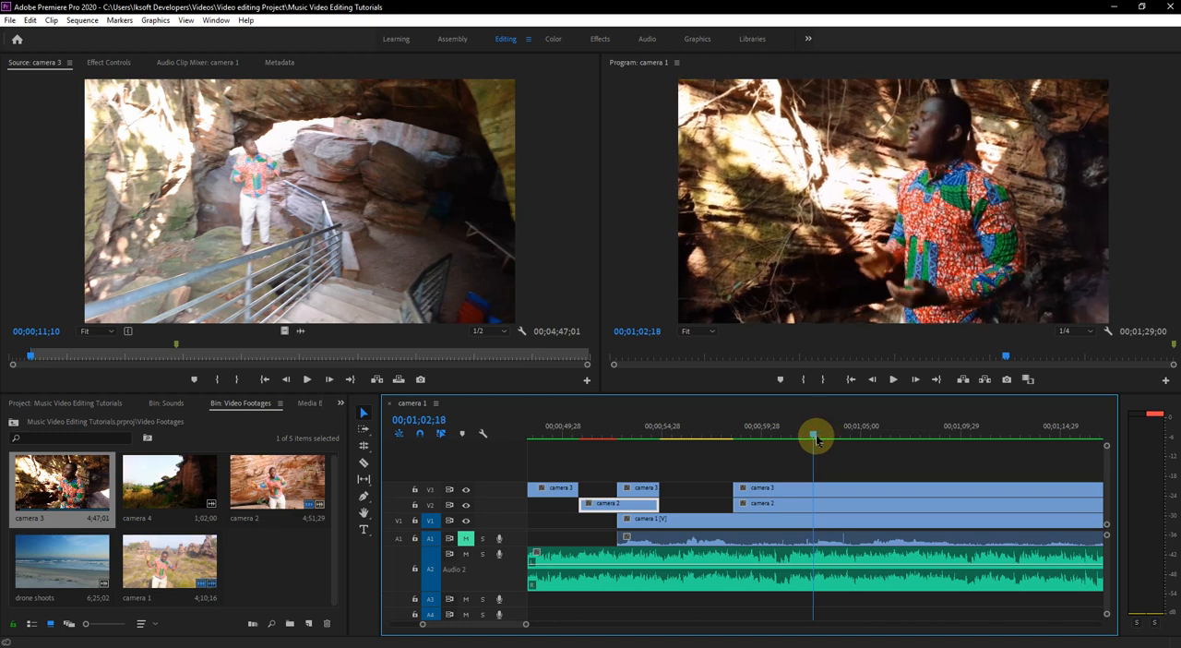
- Trim the last camera 3 segment to start at 00;01;02;18 and play the result from 00;00;57;28 to 00;01;03;03
drag(736, 487, 814, 488)
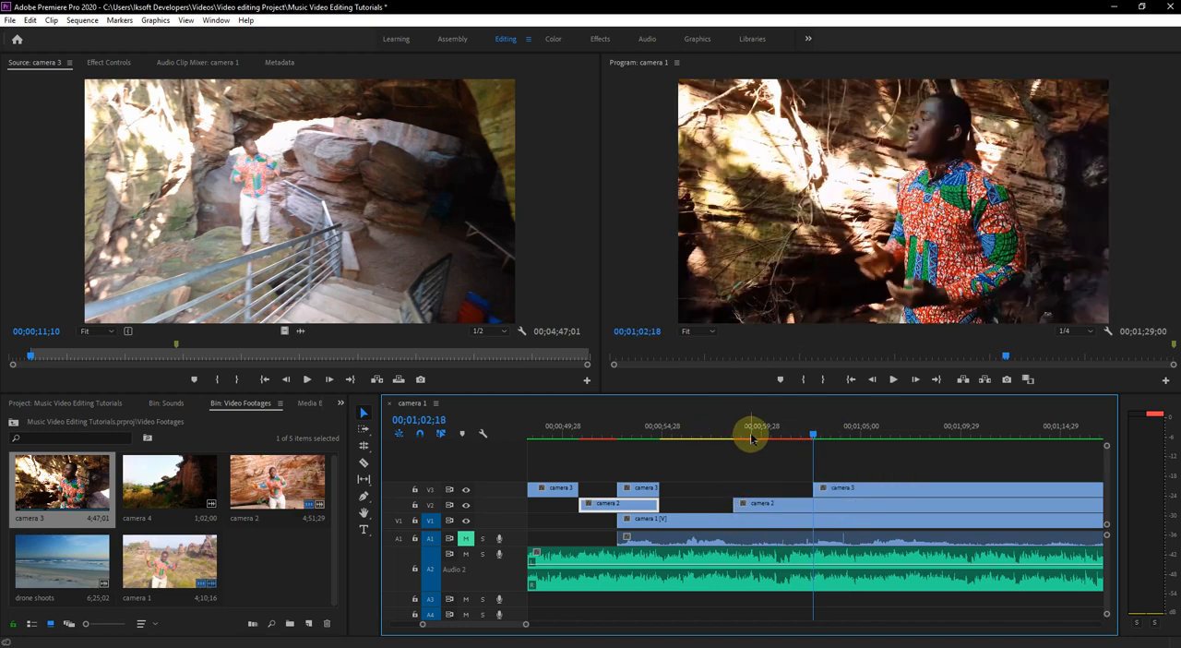
click(725, 434)
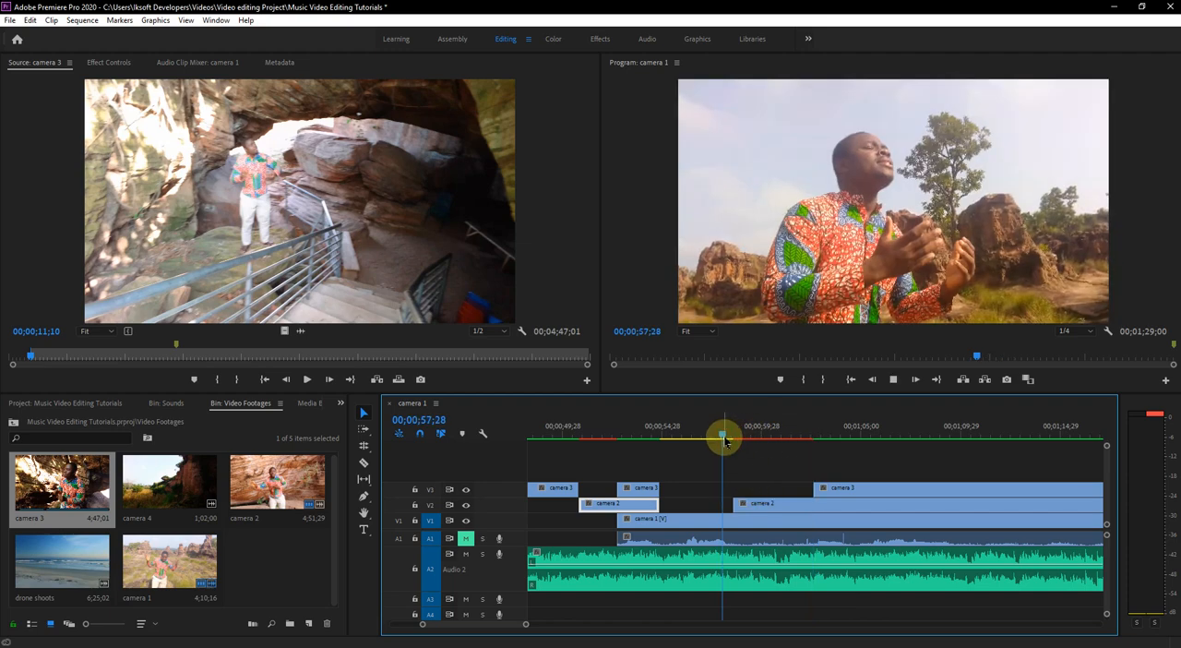
key(space)
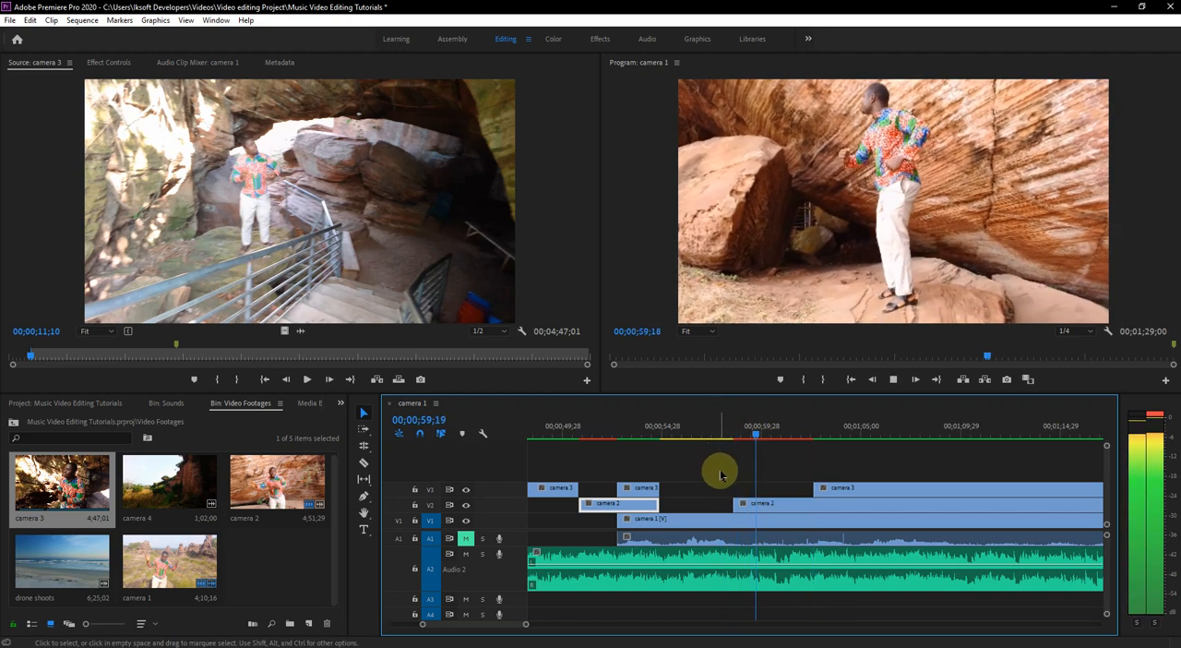
key(space)
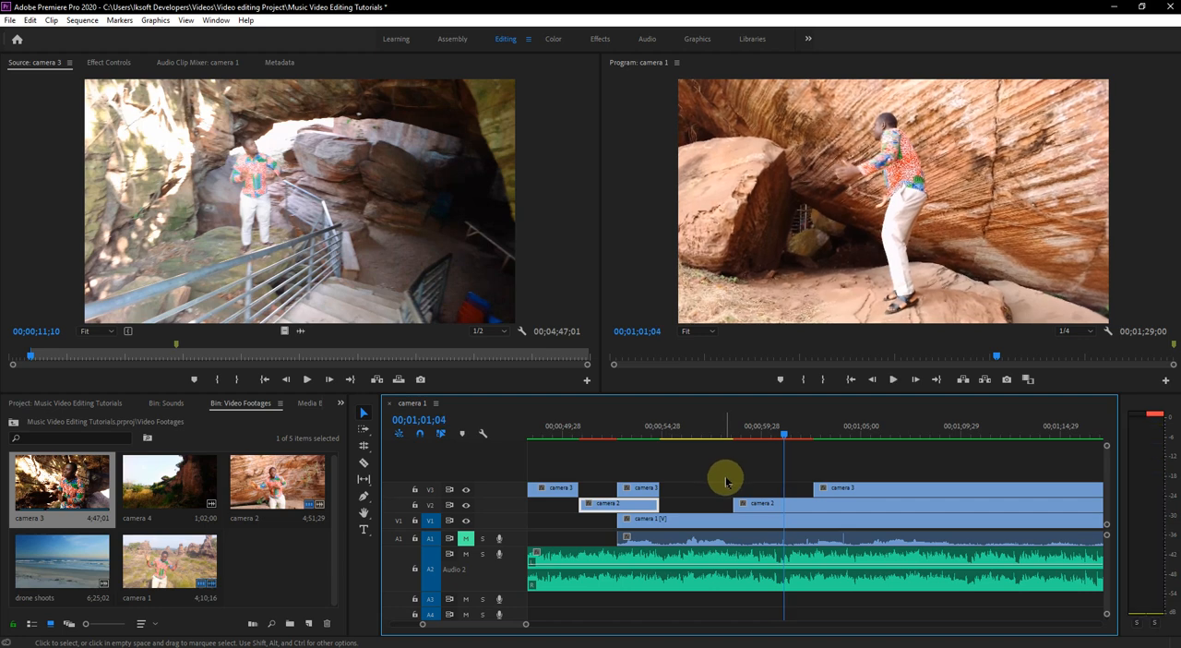
key(space)
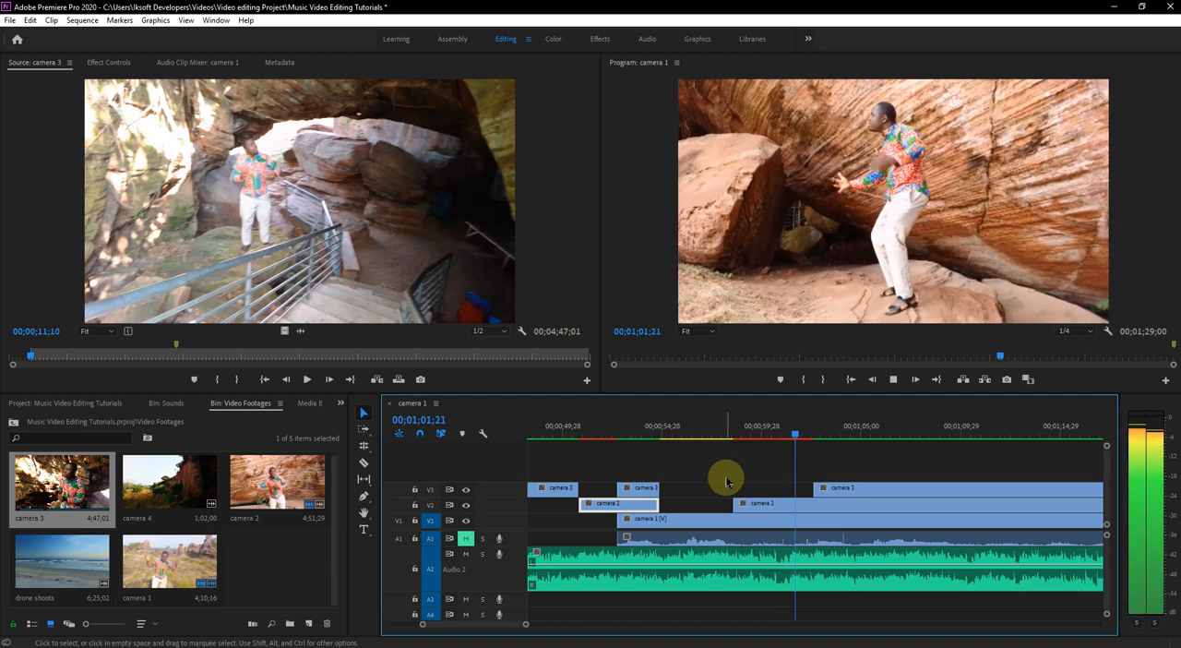
key(space)
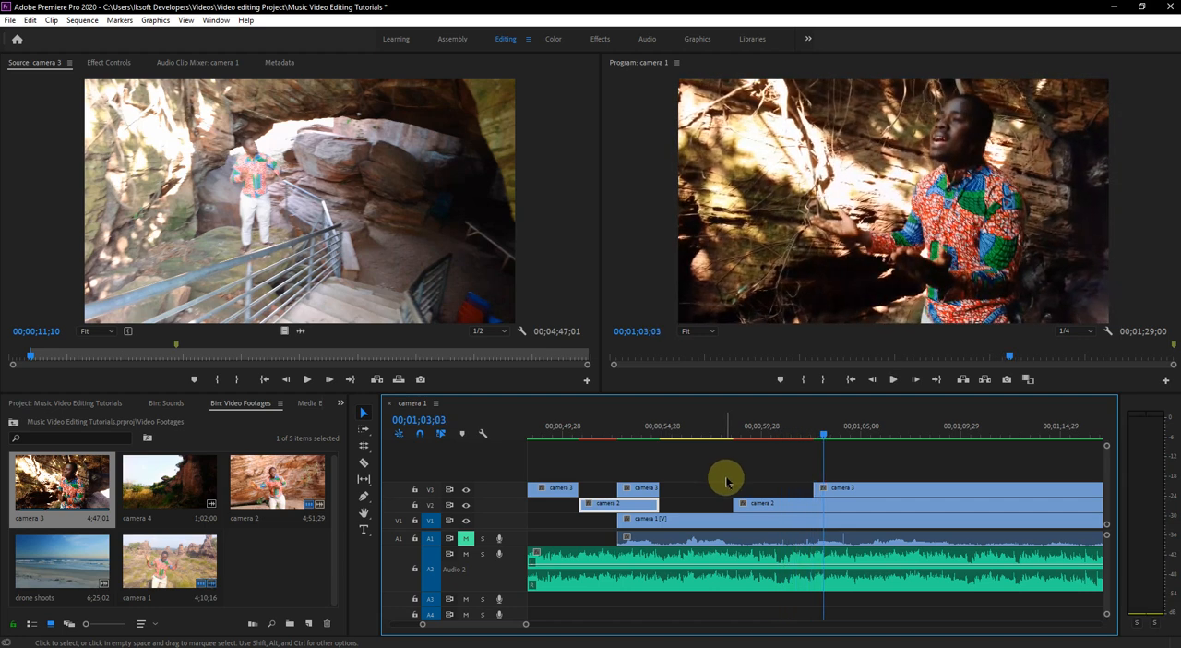
- Razor the camera 2 and camera 1 clips at the edges of the visible segments above them, up to the last camera 3 segment's start
click(768, 507)
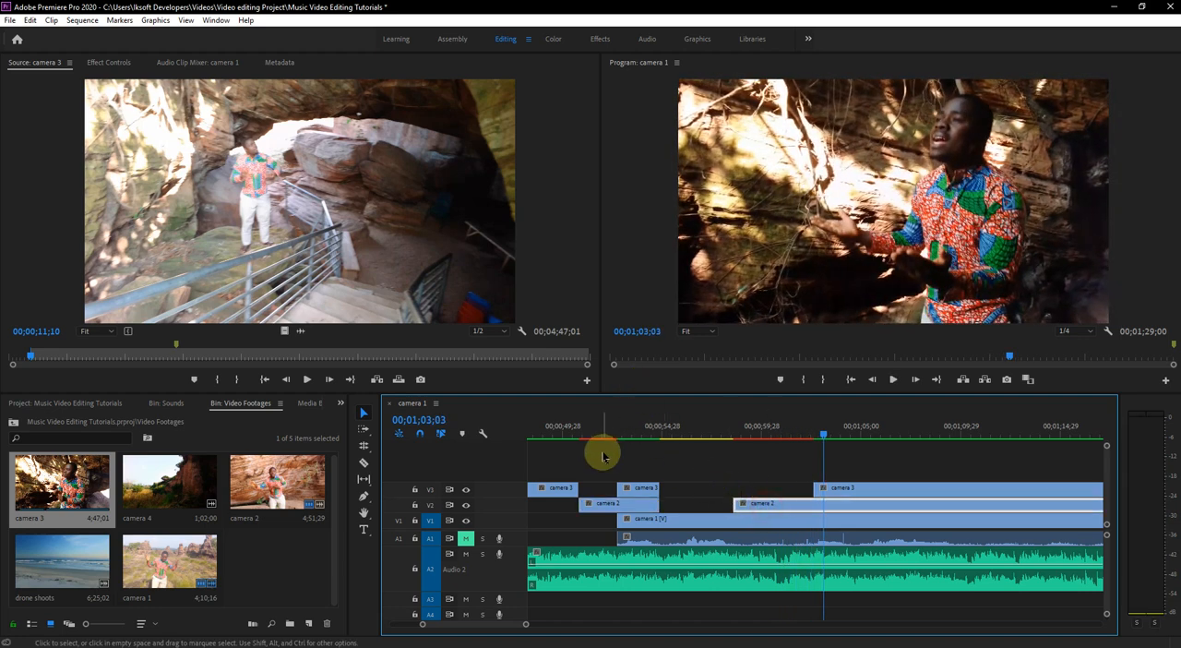
click(362, 465)
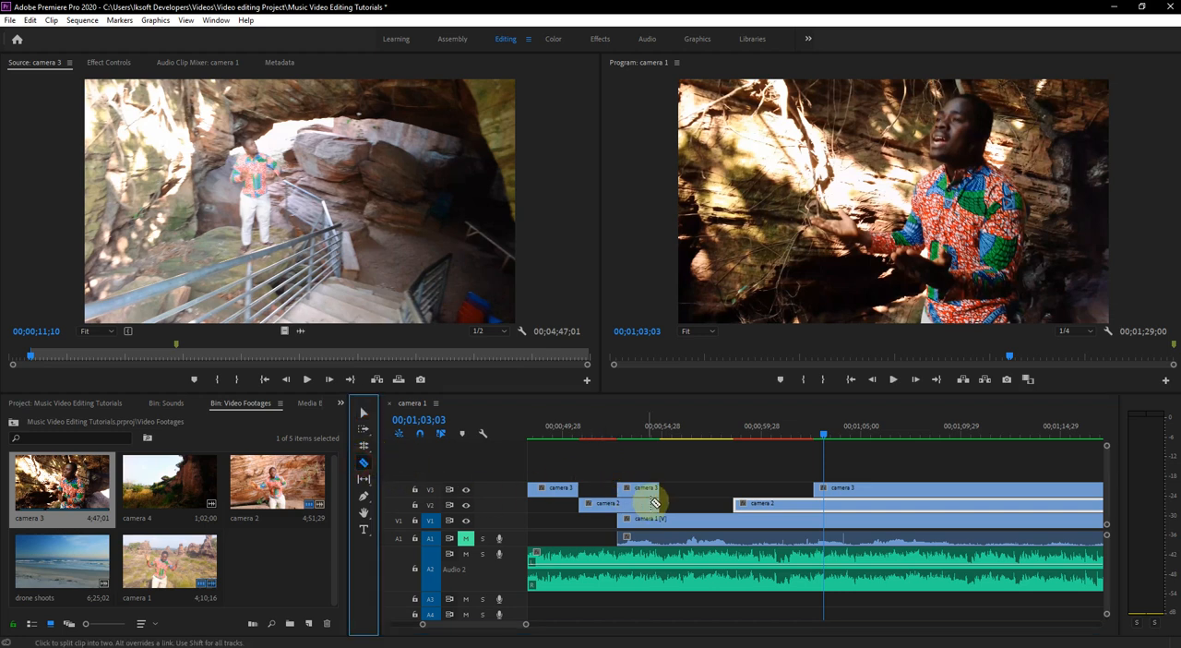
click(619, 506)
click(663, 522)
click(736, 521)
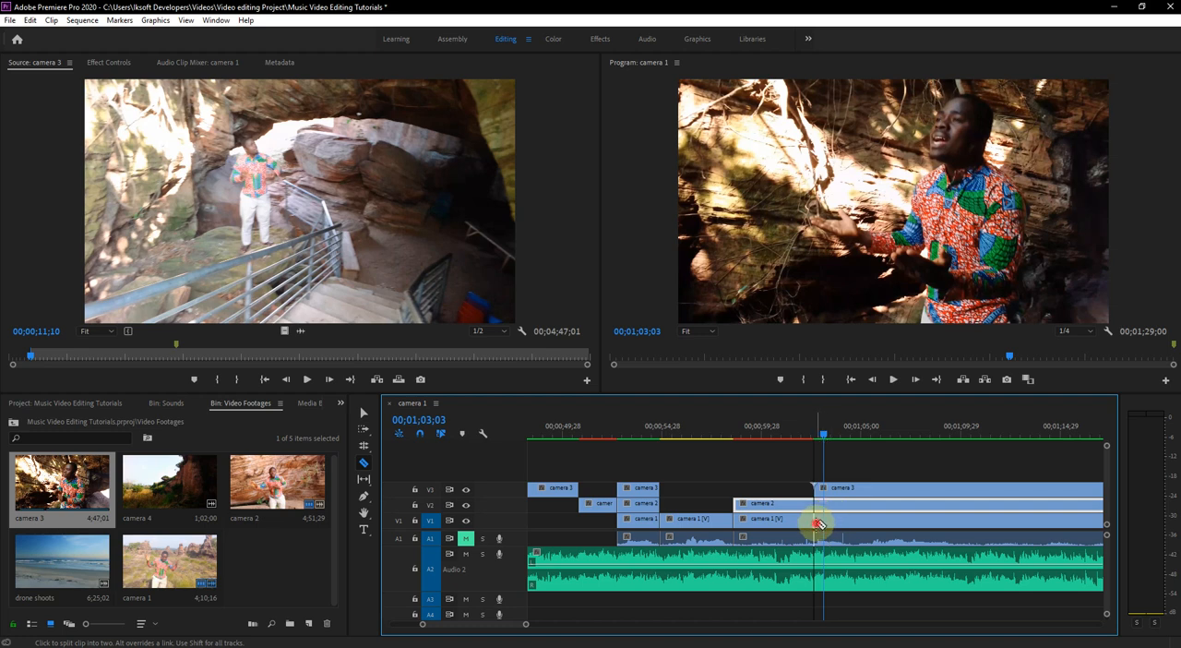
click(820, 509)
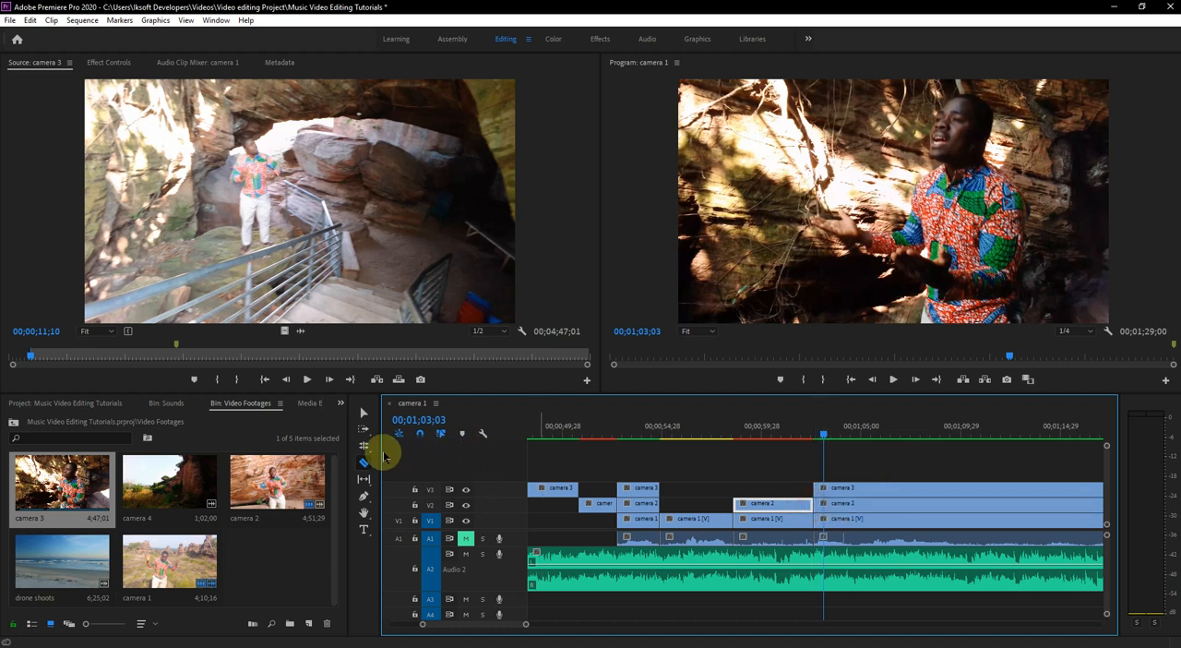
- Delete the hidden camera 2 and camera 1 pieces under the short camera 3 segment and the camera 1 piece under camera 2
click(363, 413)
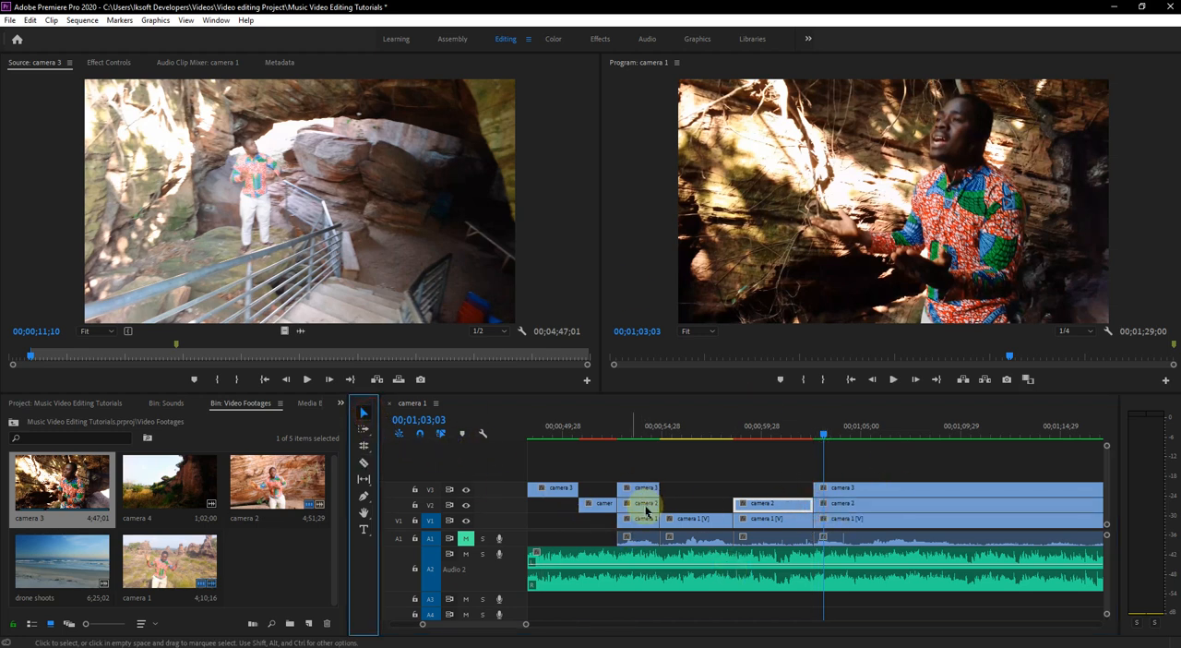
click(643, 492)
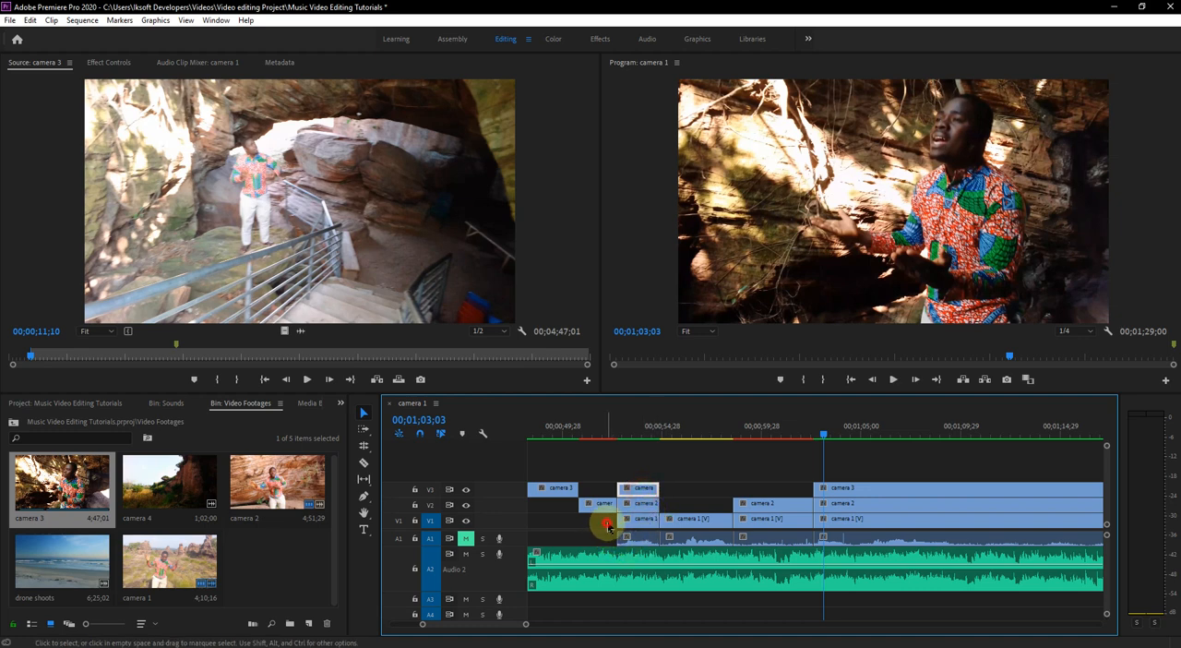
drag(607, 527, 633, 537)
key(Delete)
key(Delete)
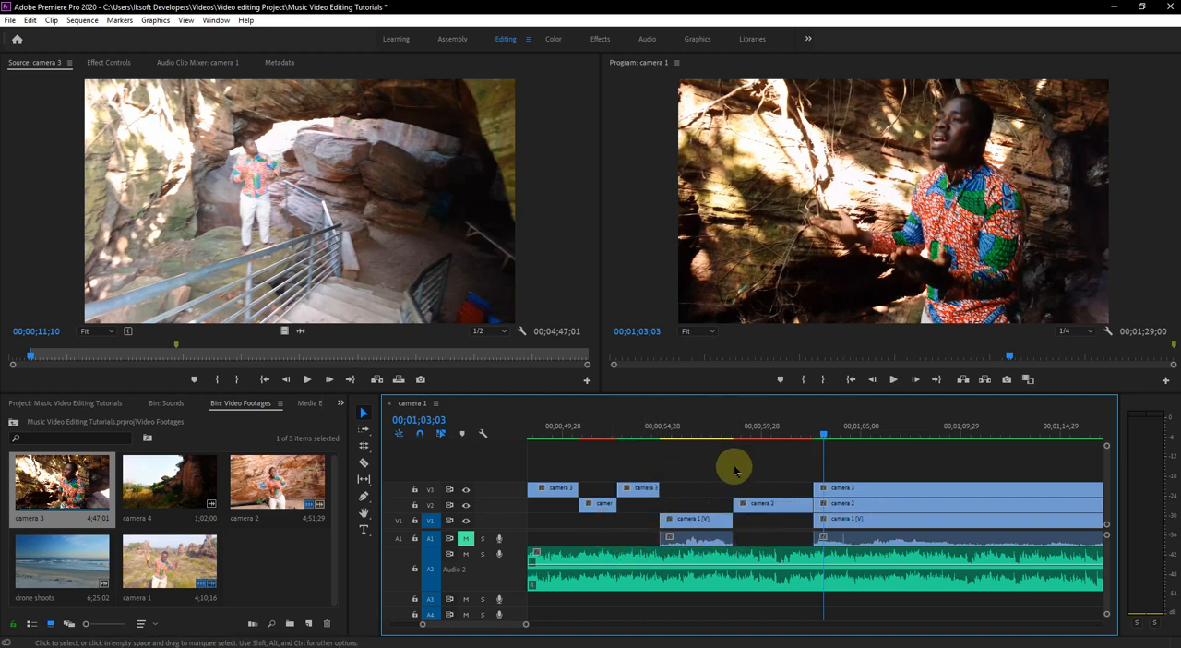
- Play on to 00;01;04;12, split camera 3 there and trim the following piece's start forward to expose camera 2
scroll(891, 511, right, 3)
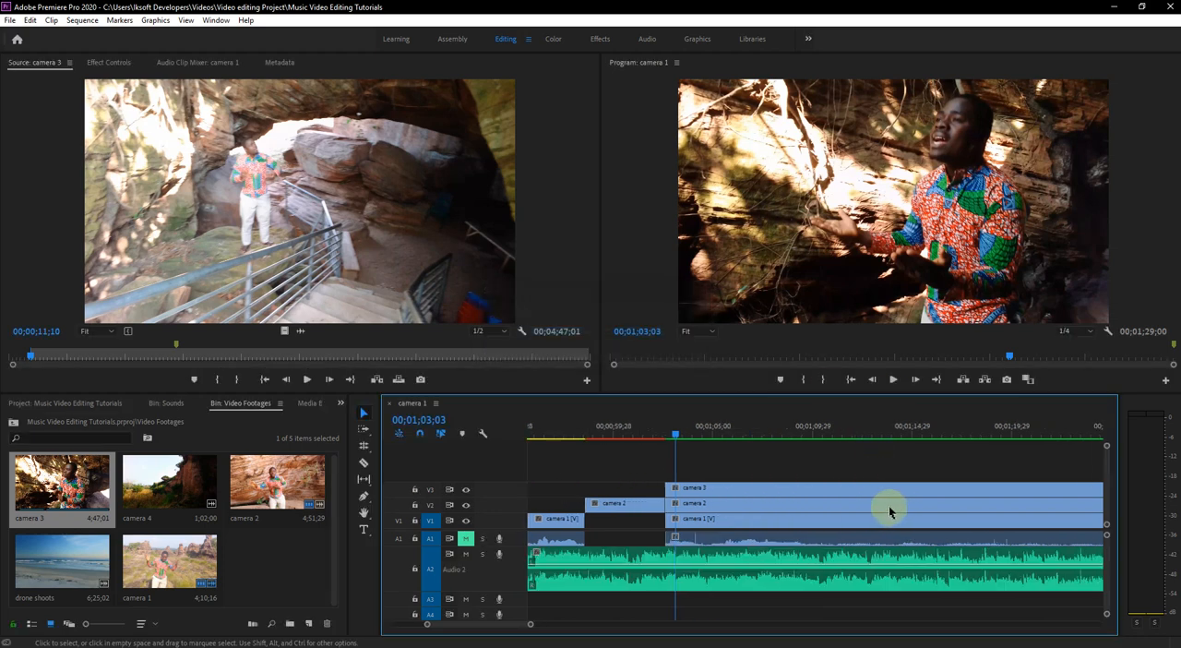
key(space)
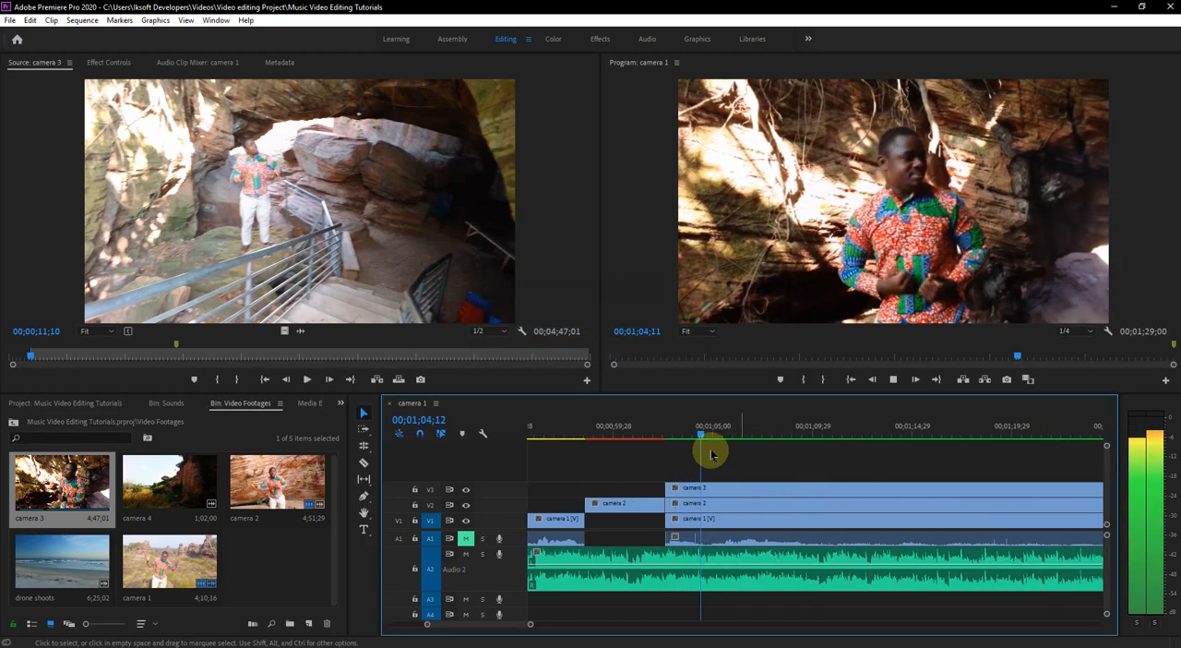
key(space)
click(686, 496)
click(366, 462)
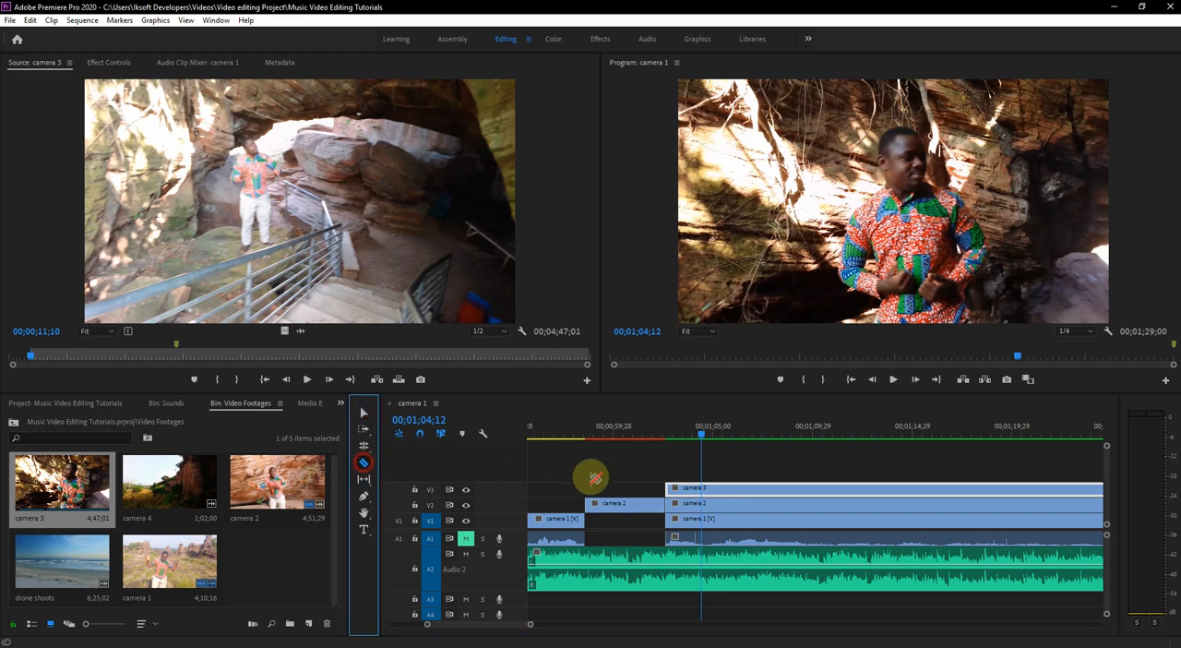
click(704, 489)
click(364, 412)
click(671, 486)
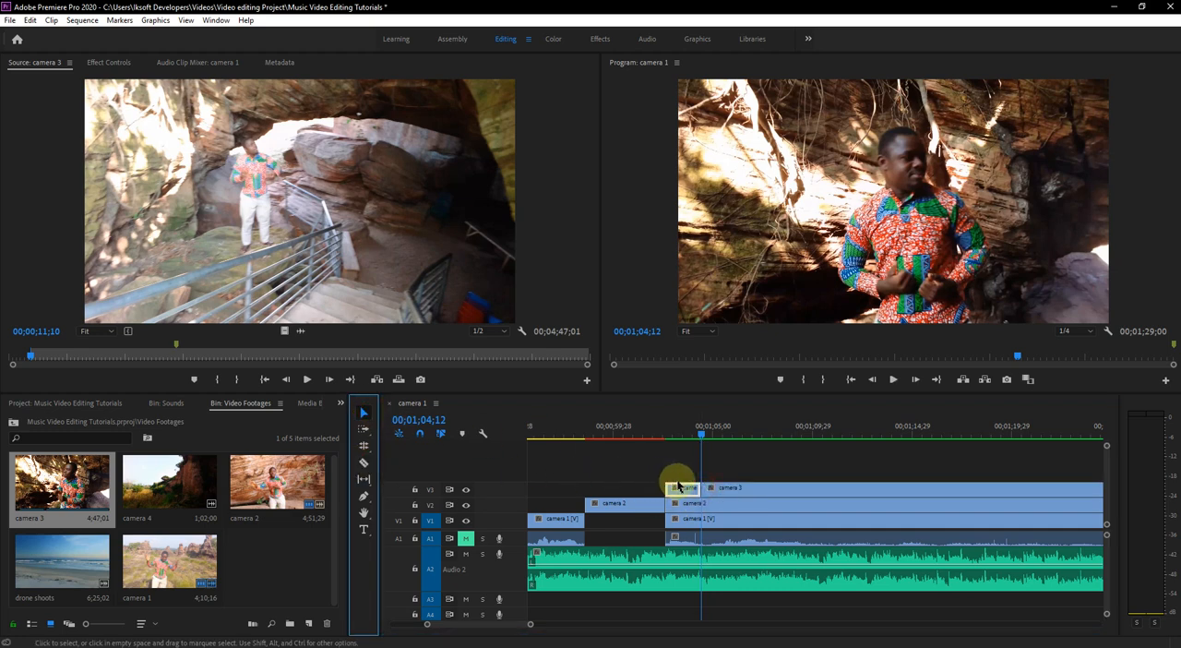
drag(707, 489, 862, 500)
- Play the exposed camera 2 section to about 00;01;08;00 and replay it from the end of the short camera 3 piece
key(space)
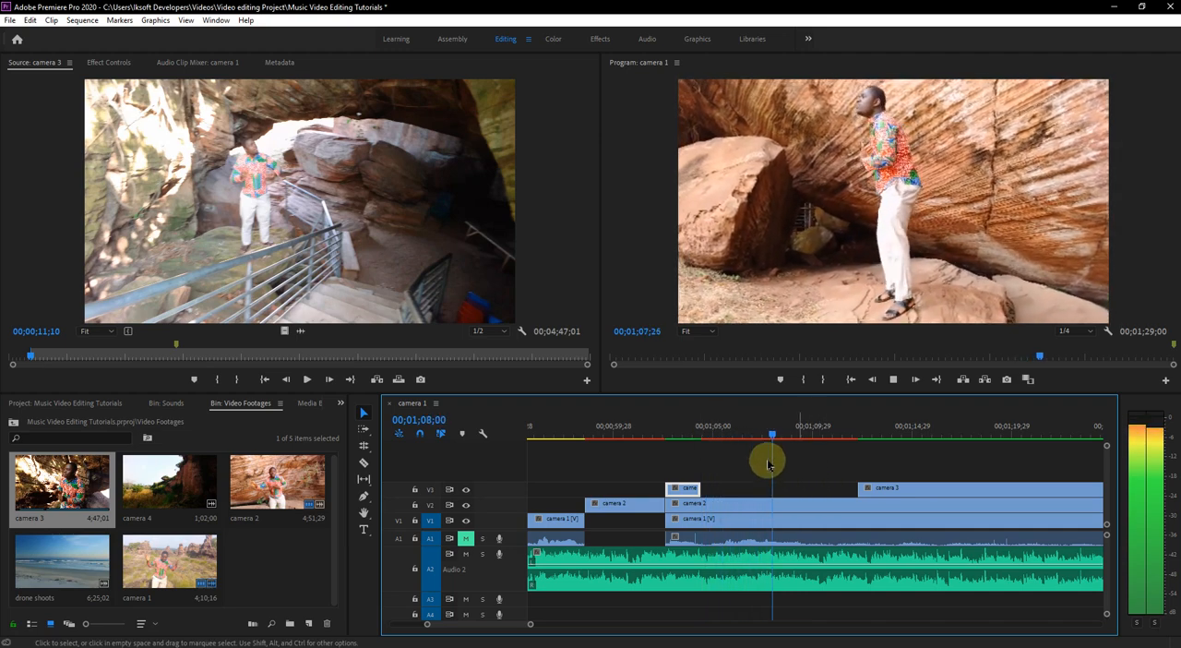
click(732, 438)
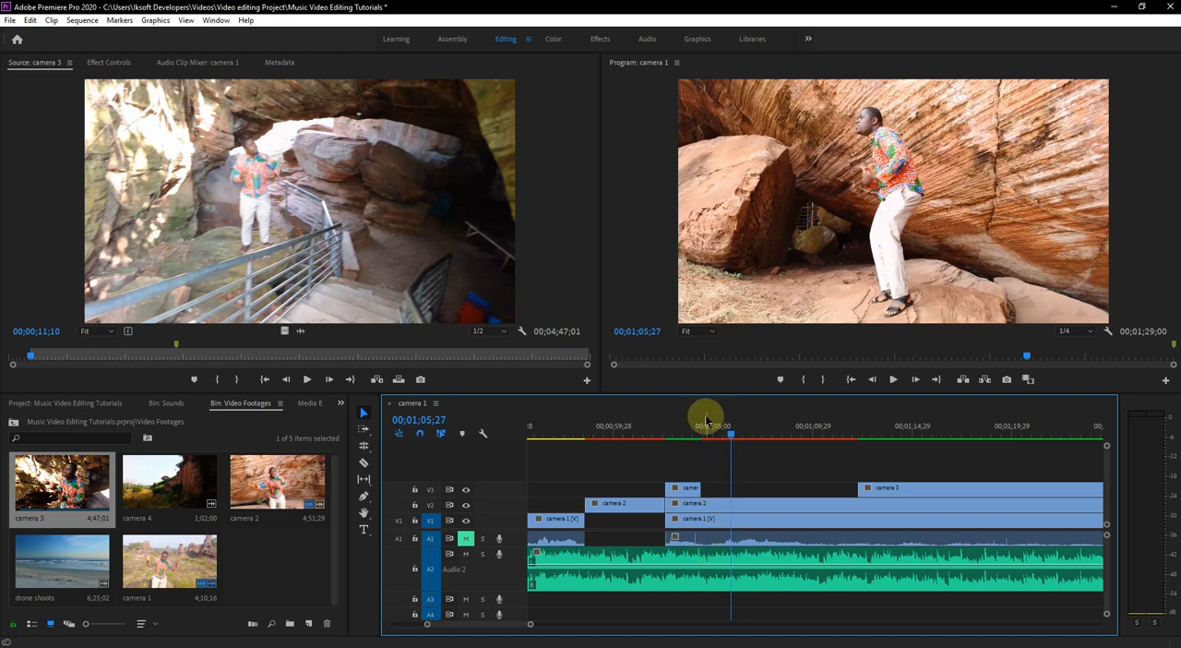
key(space)
click(702, 426)
key(space)
key(space)
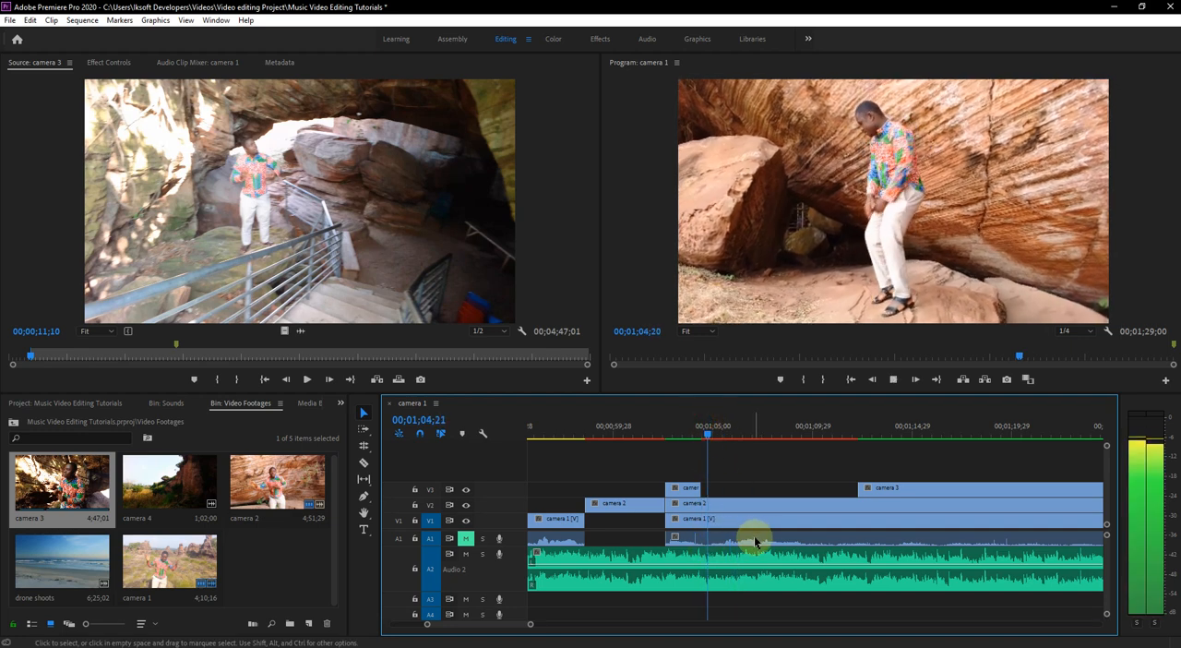
- Split camera 2 just after 00;01;05;00 and trim the following piece to start with the last camera 3 segment, exposing camera 1
click(728, 515)
click(364, 463)
click(727, 505)
click(363, 412)
drag(729, 504, 858, 517)
- Play the exposed camera 1 section to 00;01;09;11 and trim the following camera 2 piece to start at 00;01;08;15
click(711, 429)
key(space)
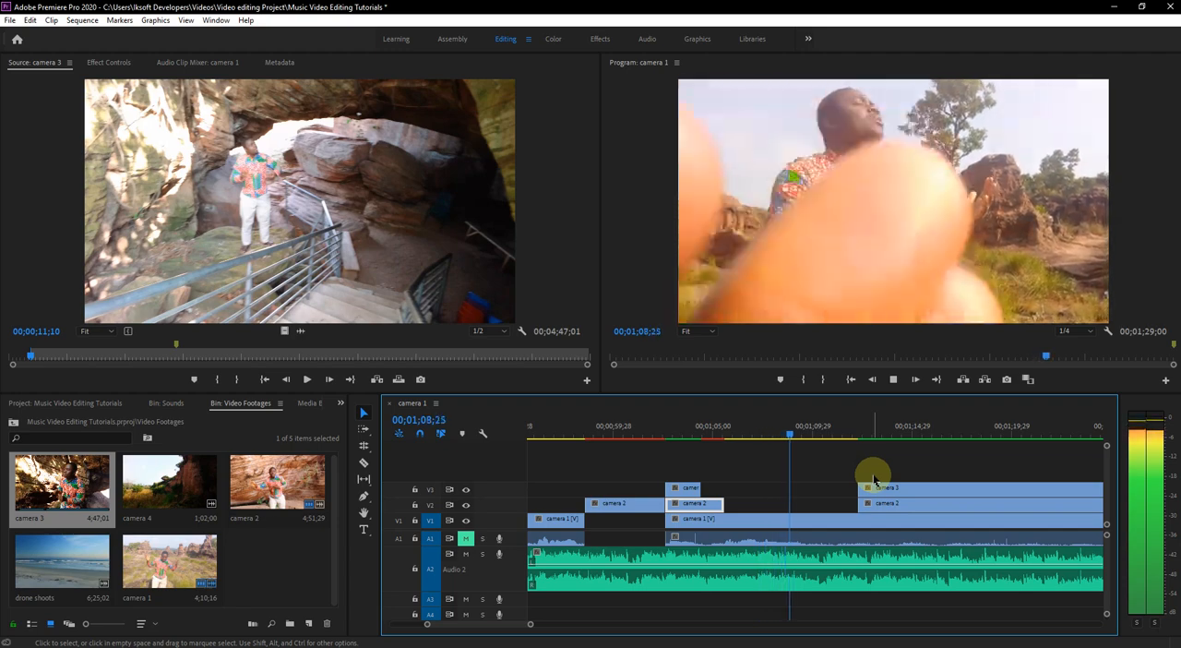
key(space)
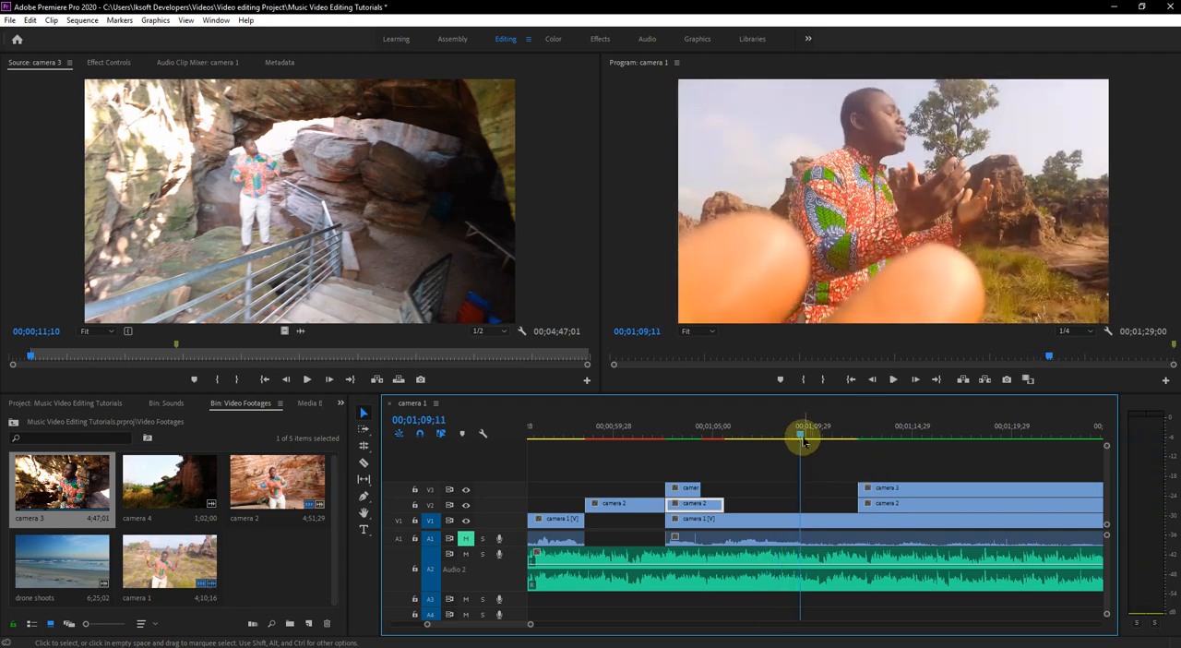
drag(801, 438, 782, 438)
drag(865, 502, 786, 522)
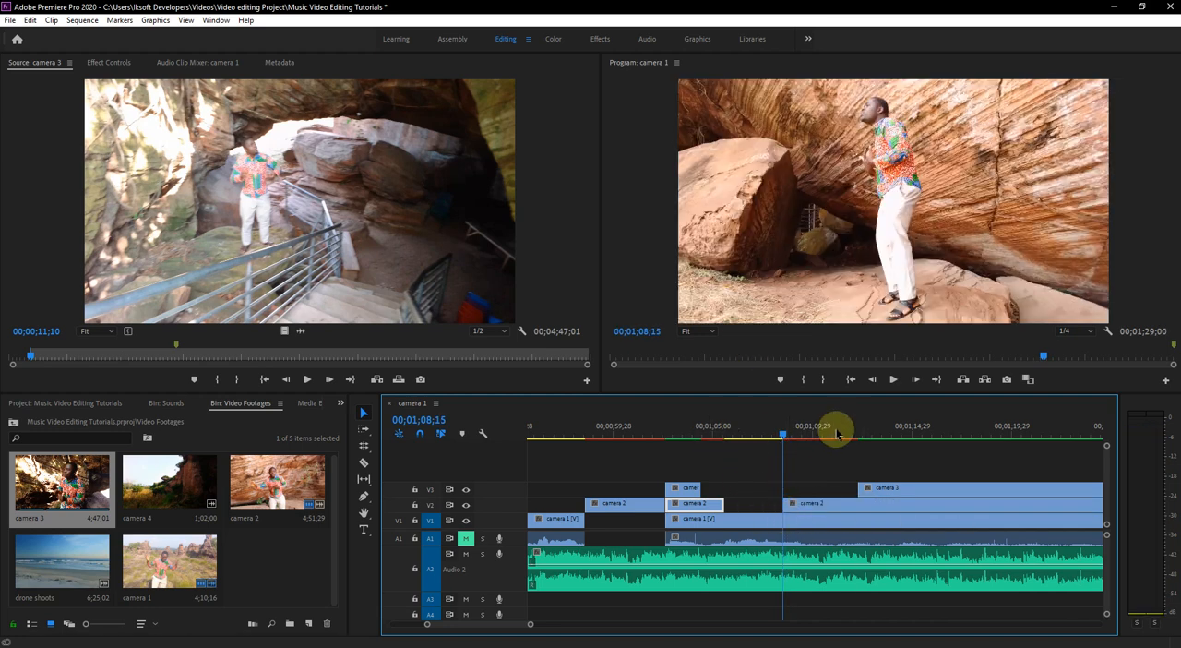
- Trim the last camera 3 segment to start at 00;01;10;21 and play the result on to 00;01;15;07
drag(764, 440, 761, 435)
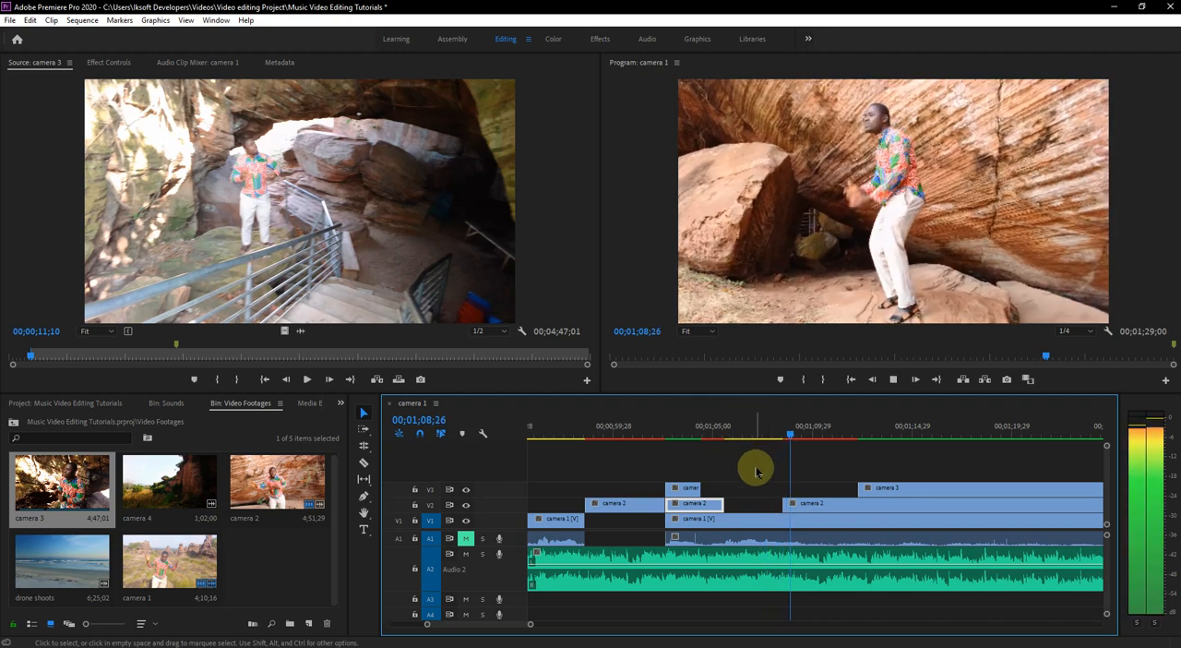
drag(858, 487, 830, 494)
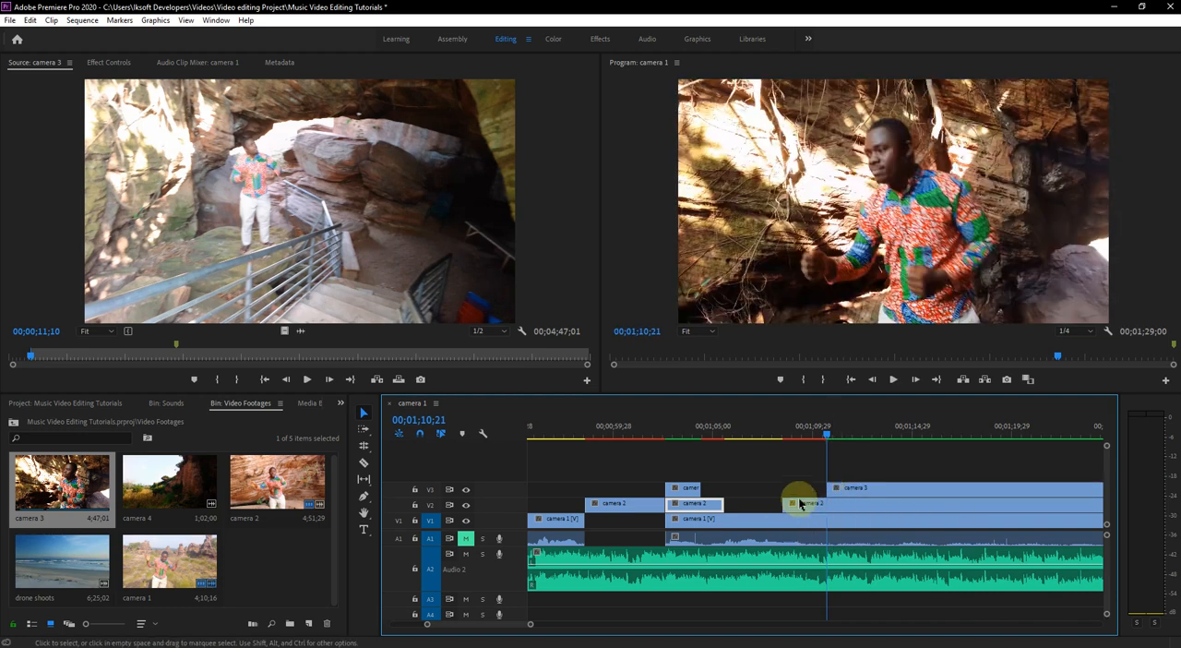
click(777, 440)
key(space)
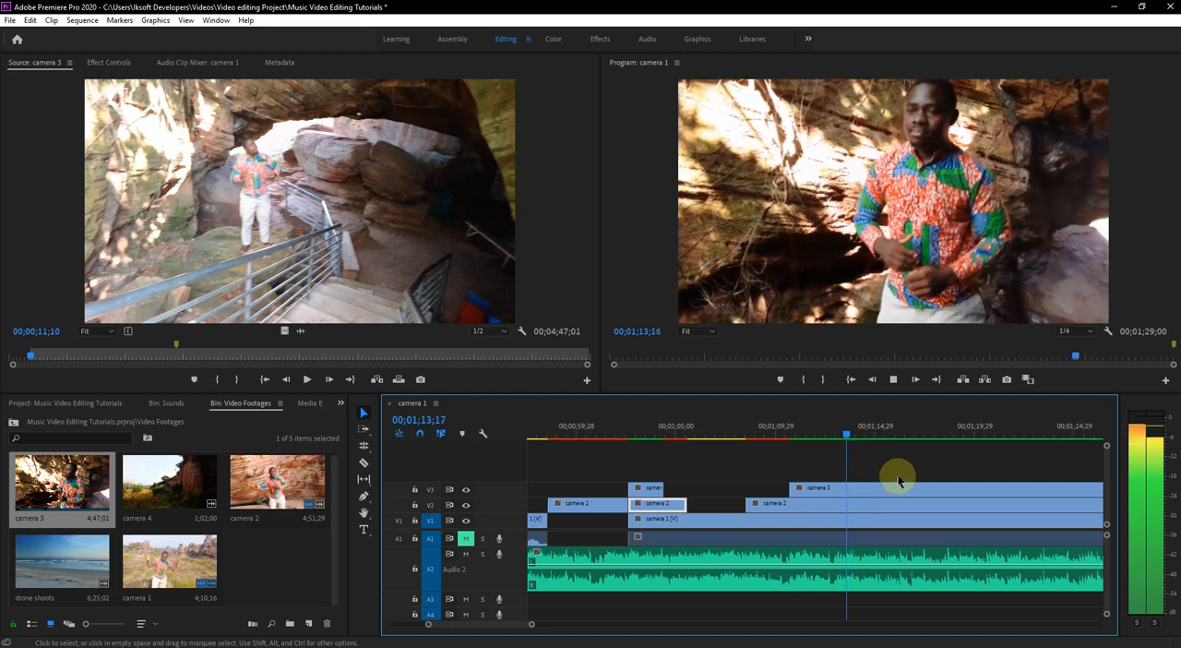
key(space)
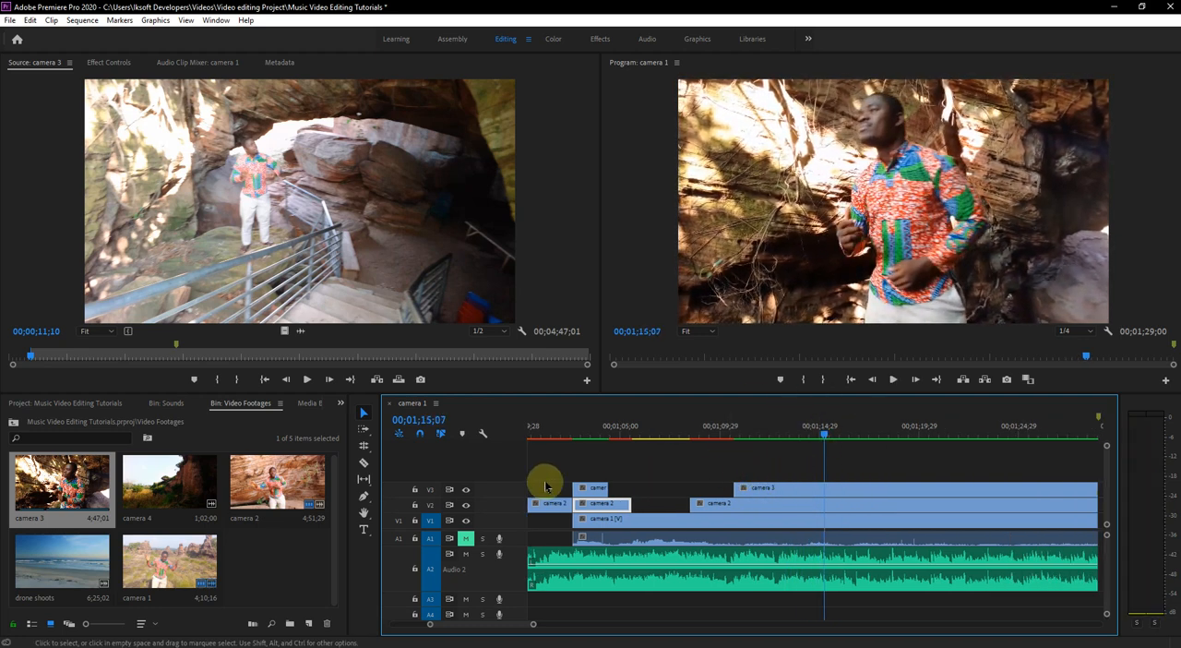
- Split the last camera 3 segment a little before 00;01;14;29 and trim the following piece to start at 00;01;16;16
click(362, 462)
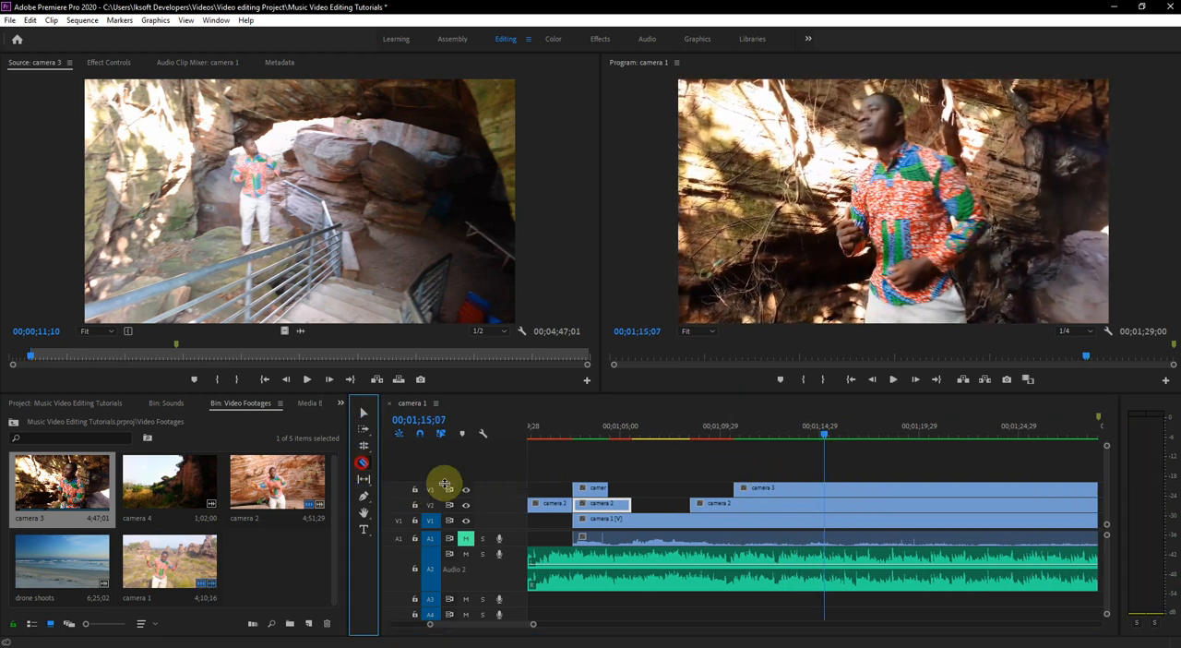
click(787, 489)
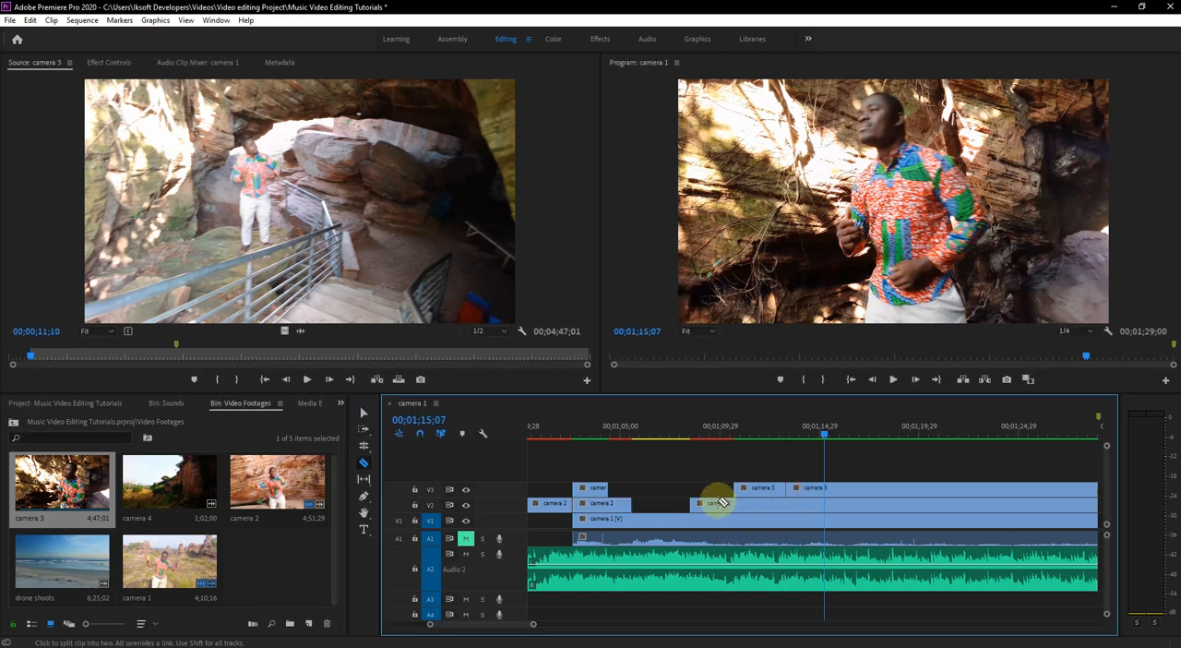
drag(813, 492, 839, 466)
- Play to 00;01;16;01, split camera 2 there and trim the preceding piece to end with the camera 3 segment above it
click(789, 430)
key(space)
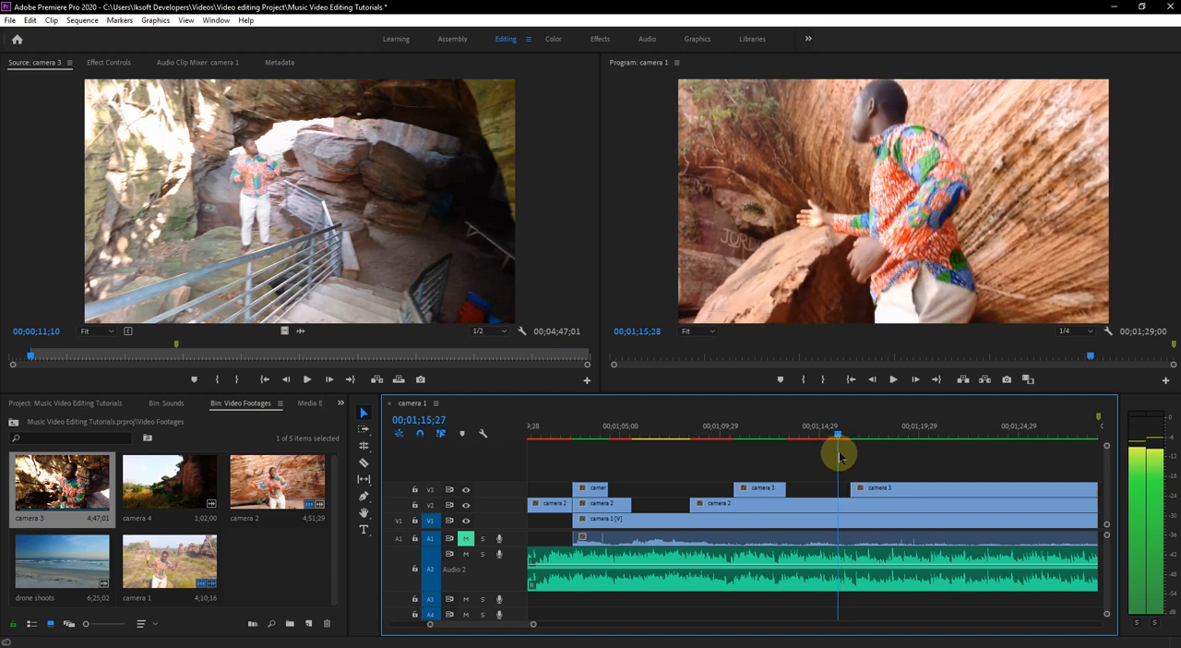
key(space)
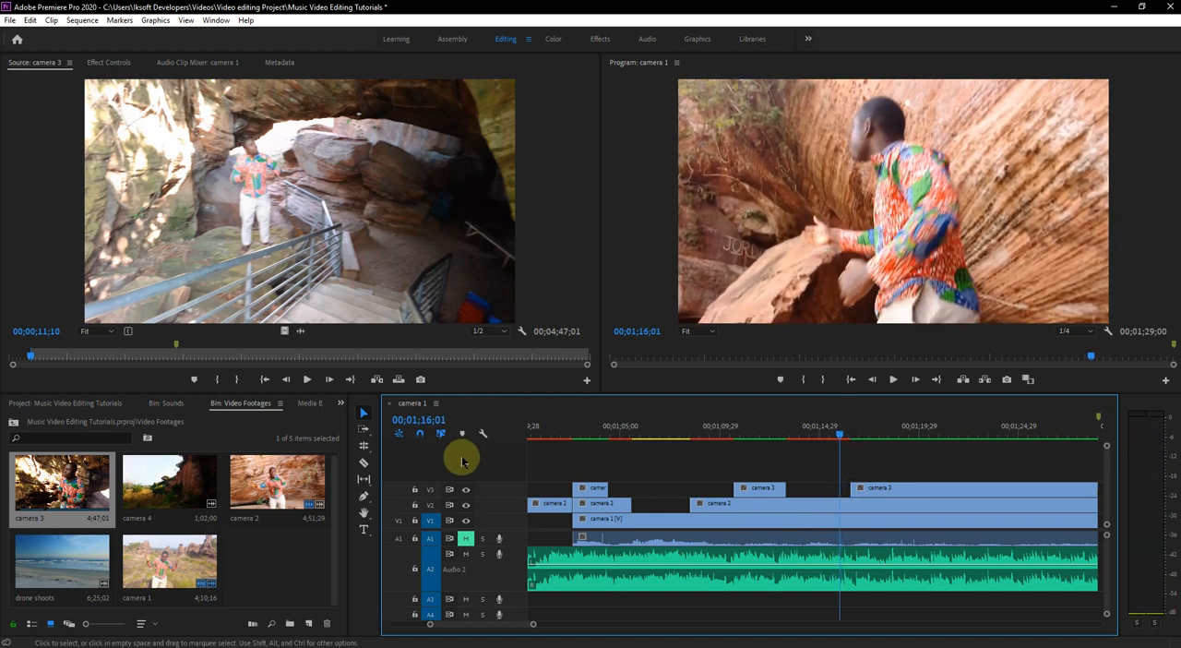
click(365, 464)
click(840, 505)
key(v)
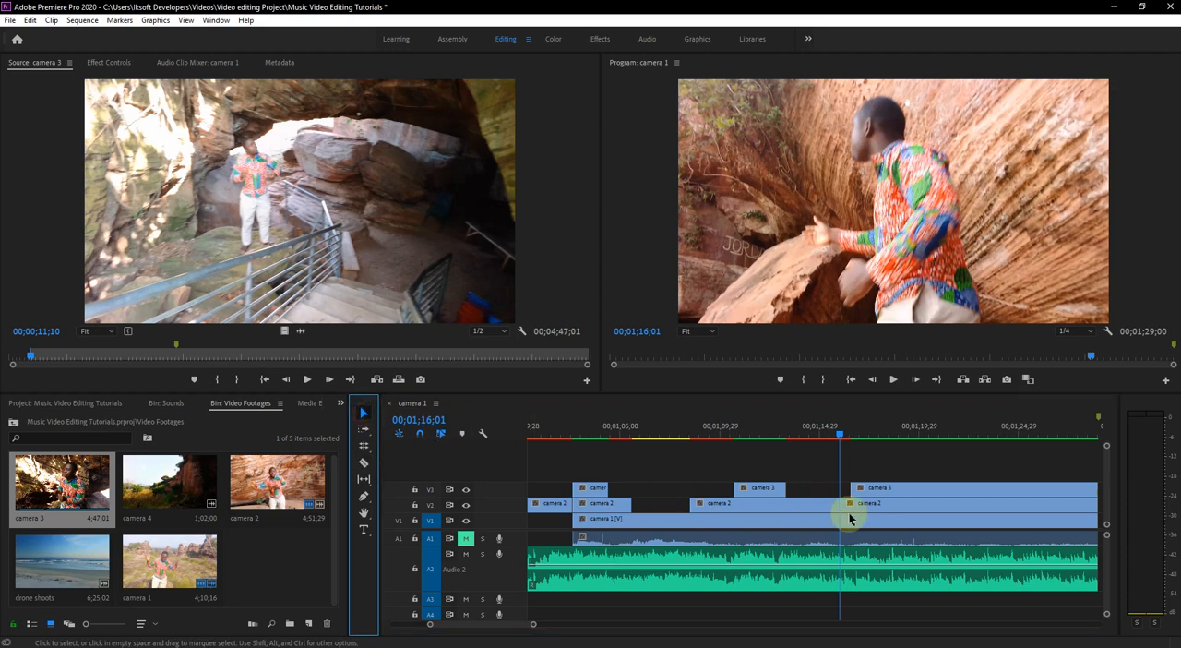
drag(836, 505, 783, 503)
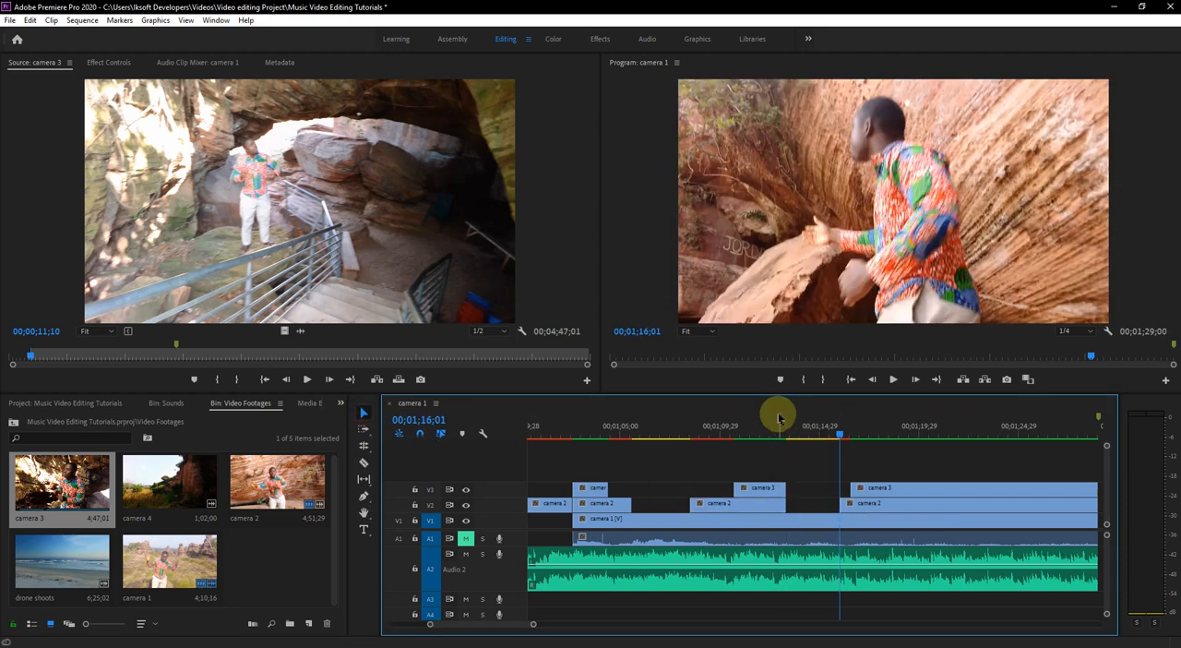
- Play the new camera 1 section, extend the preceding camera 2 piece to end just before 00;01;14;29, and replay past 00;01;16;16
drag(766, 428, 795, 446)
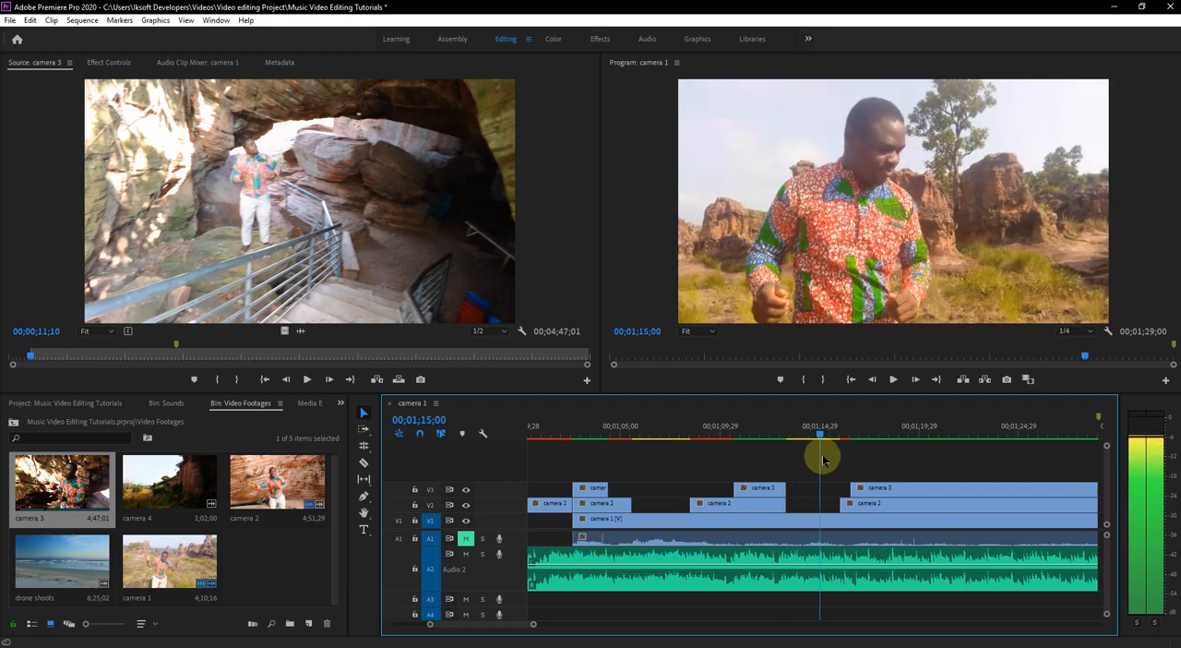
drag(820, 466, 748, 493)
key(space)
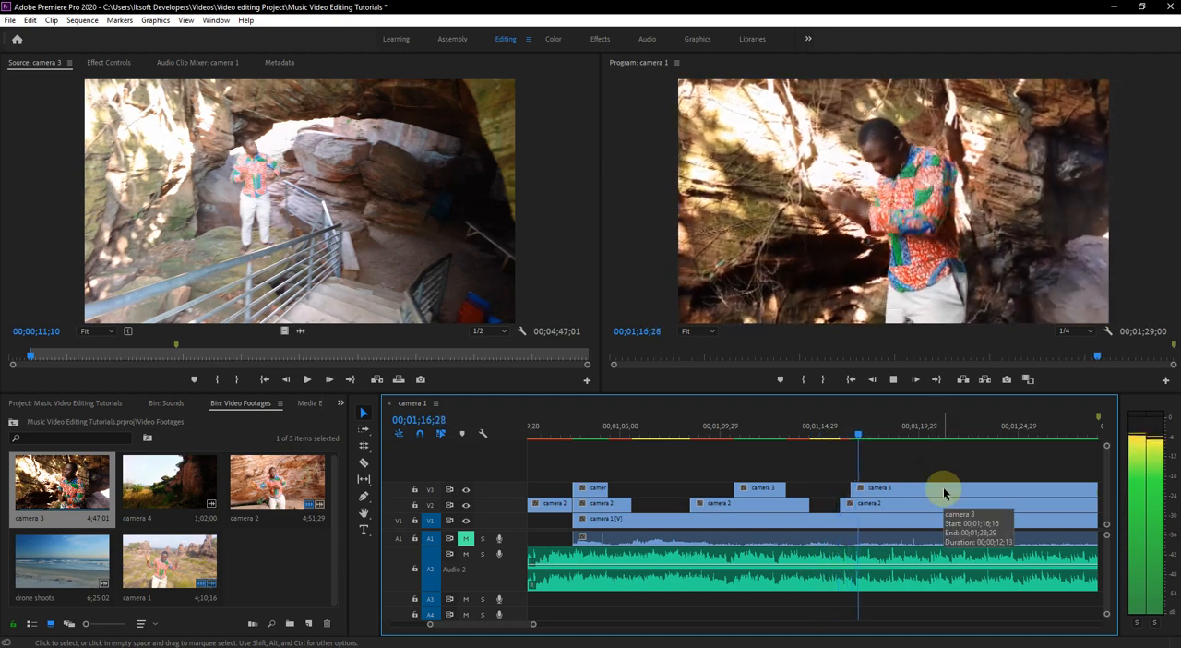
- Stop playback at 00;01;17;29 and split camera 2 and camera 1 at the edges of the segments above them up to 00;01;16;16
key(space)
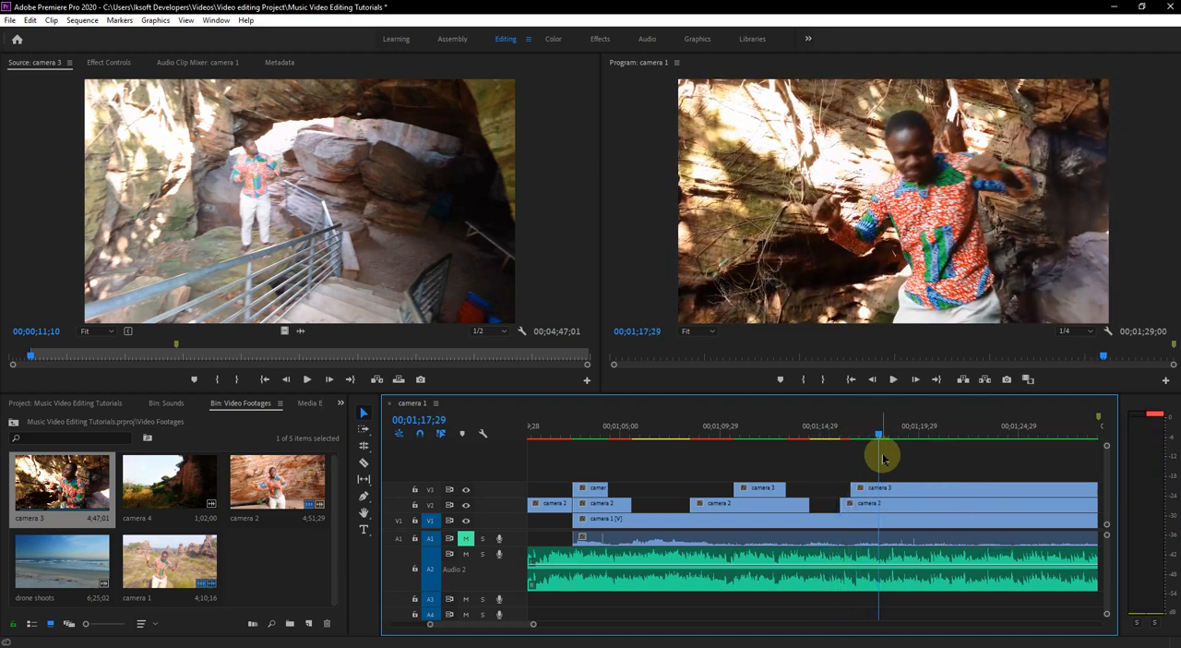
scroll(856, 574, down, 3)
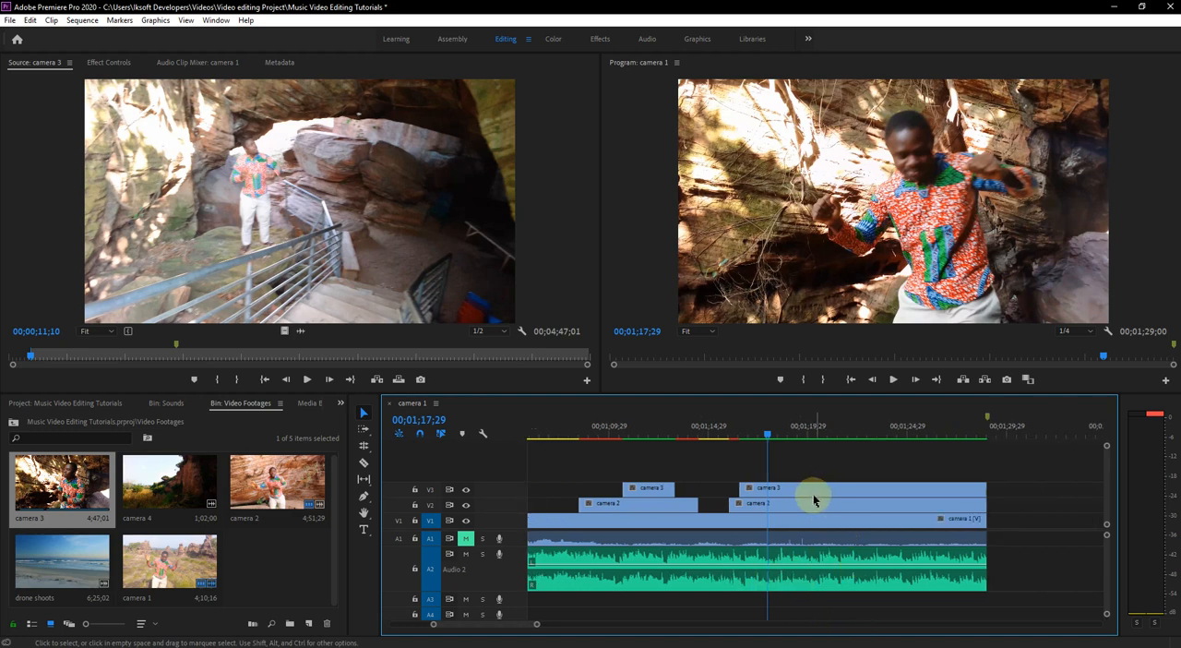
scroll(821, 487, up, 3)
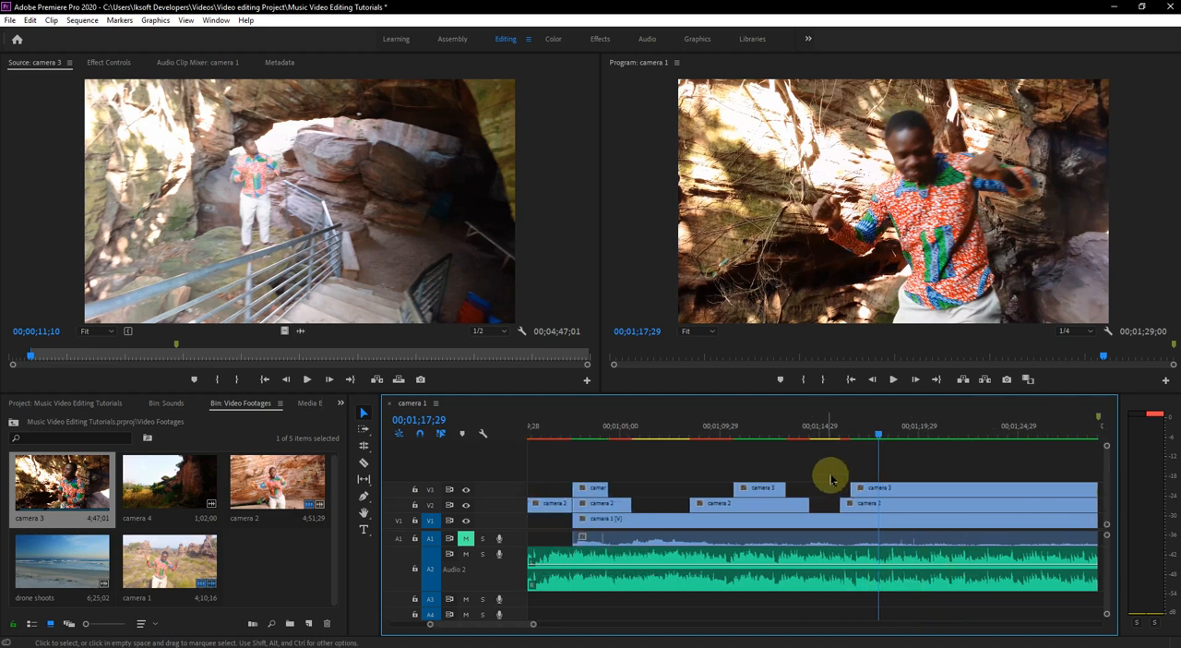
scroll(829, 482, up, 2)
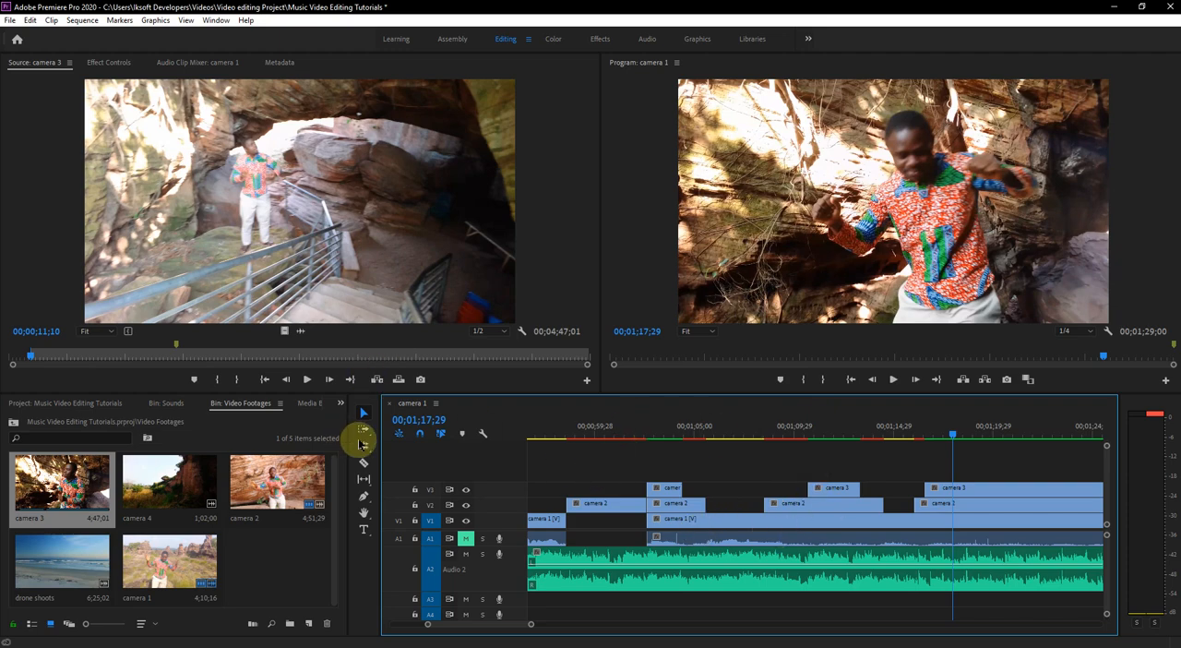
click(365, 463)
click(712, 536)
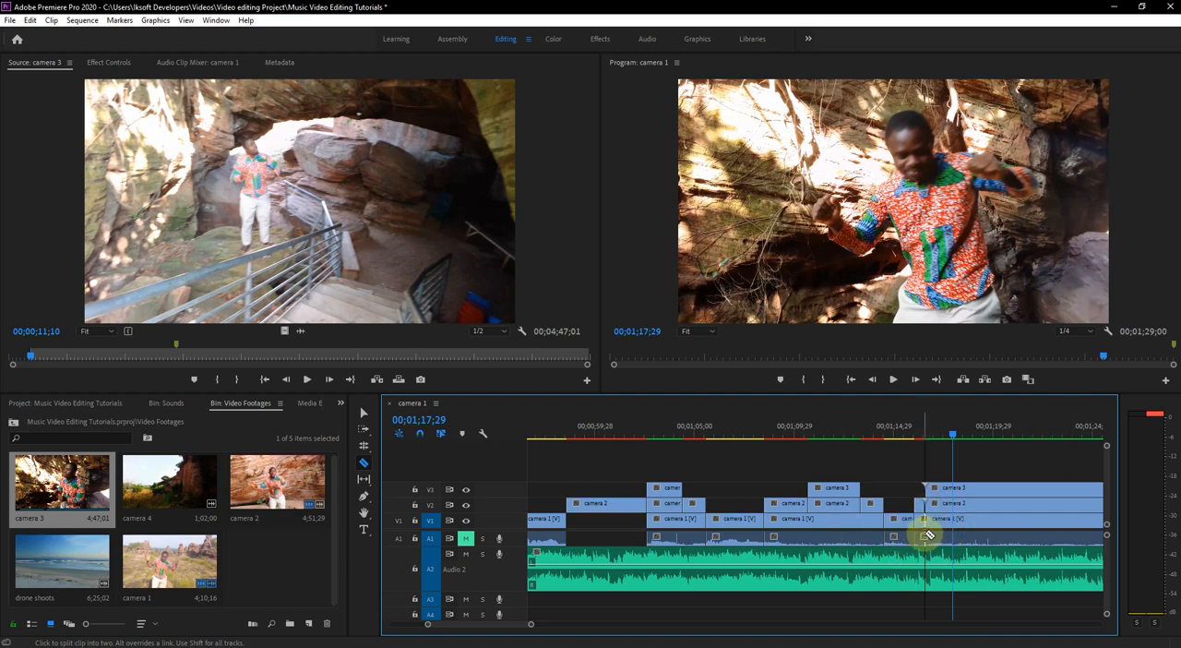
click(926, 537)
click(365, 412)
- Delete the covered camera 2 and camera 1 pieces just before 00;01;05;00 and the covered camera 1 piece around 00;01;09;29
click(671, 488)
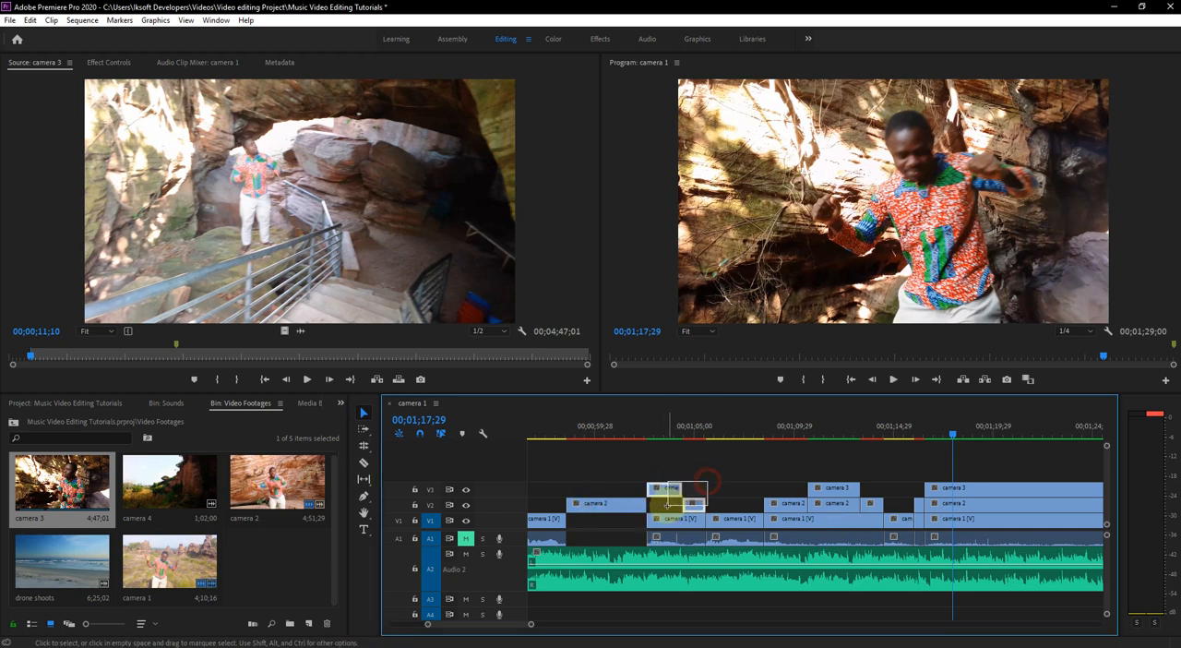
key(Delete)
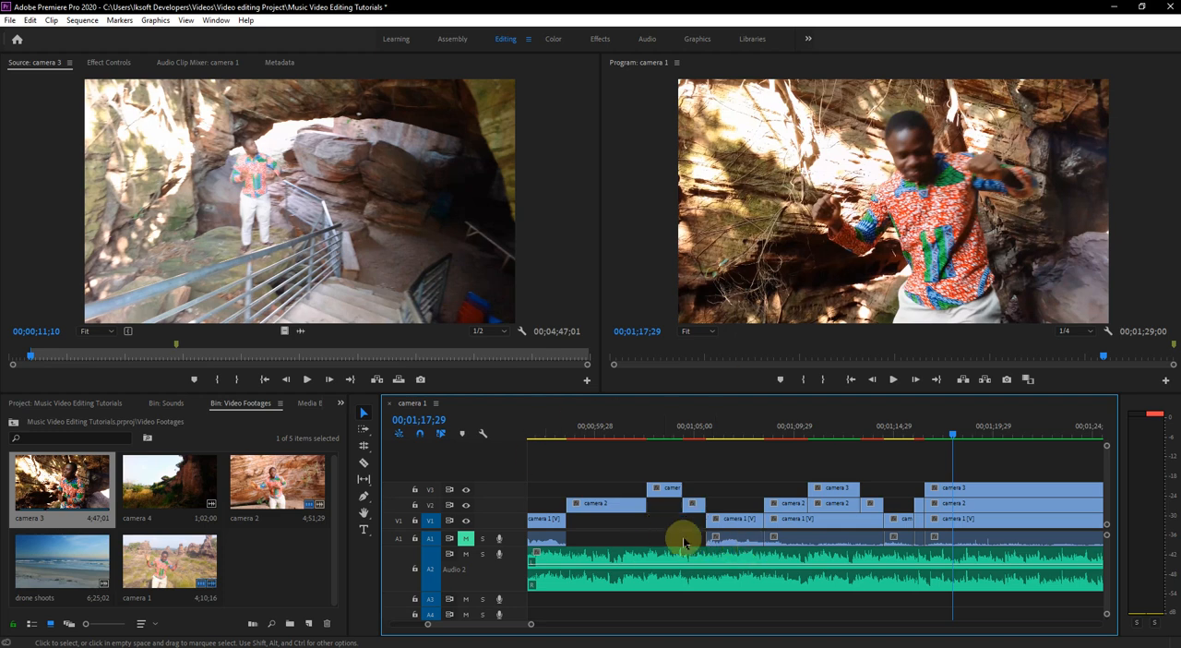
click(783, 508)
click(877, 503)
click(799, 537)
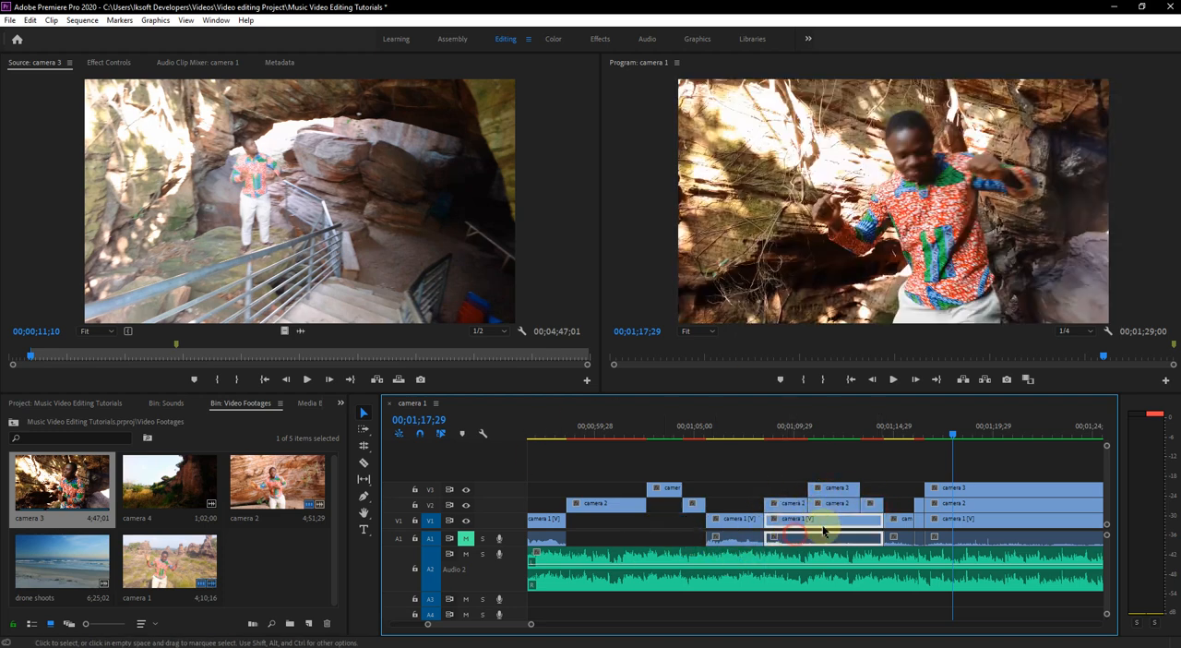
key(Delete)
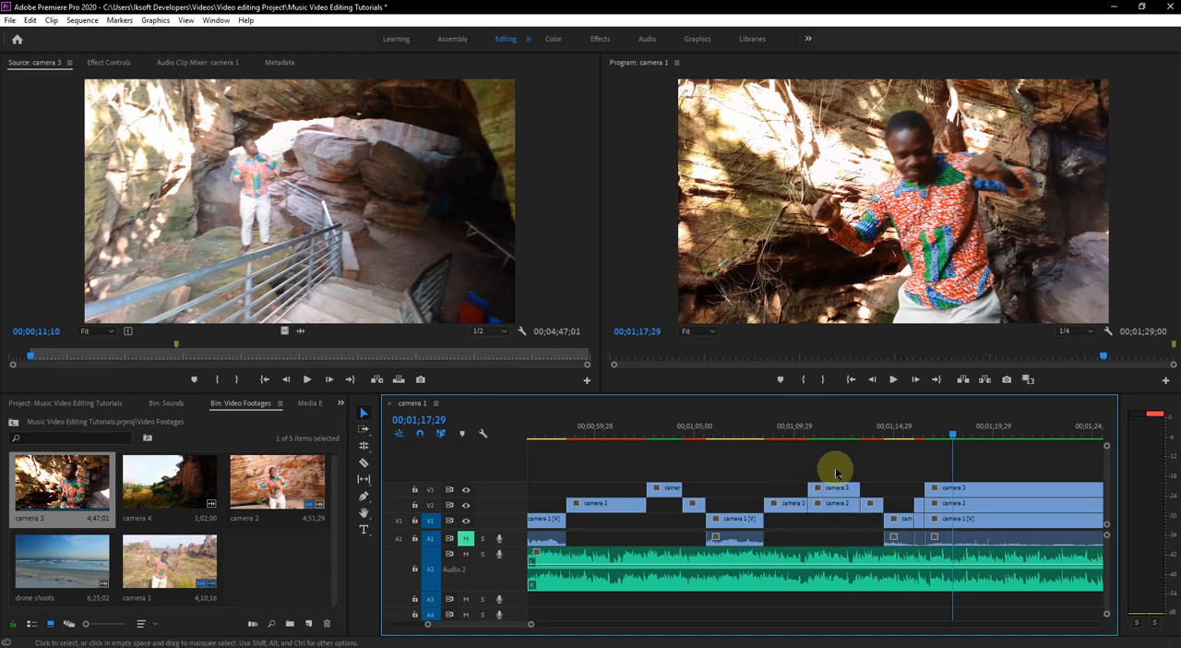
- Delete the camera 2 piece beneath the 00;01;10;21 camera 3 segment and the covered camera 1 sliver before 00;01;16;16, and save the project
click(834, 504)
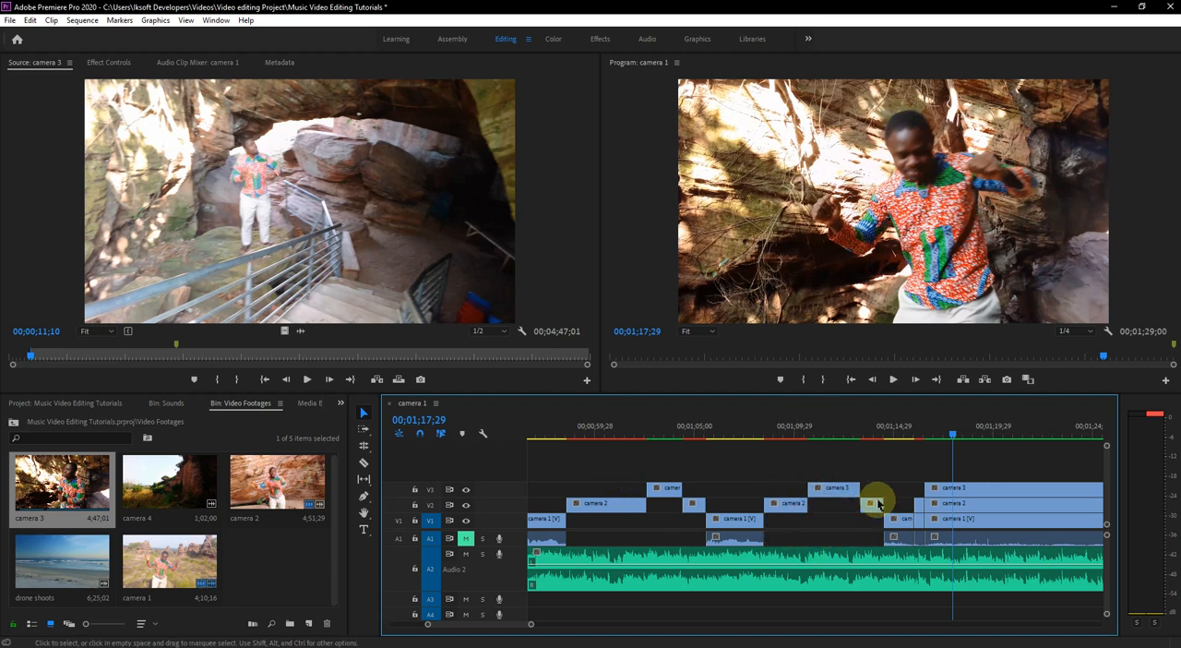
key(Delete)
scroll(835, 517, down, 3)
click(790, 510)
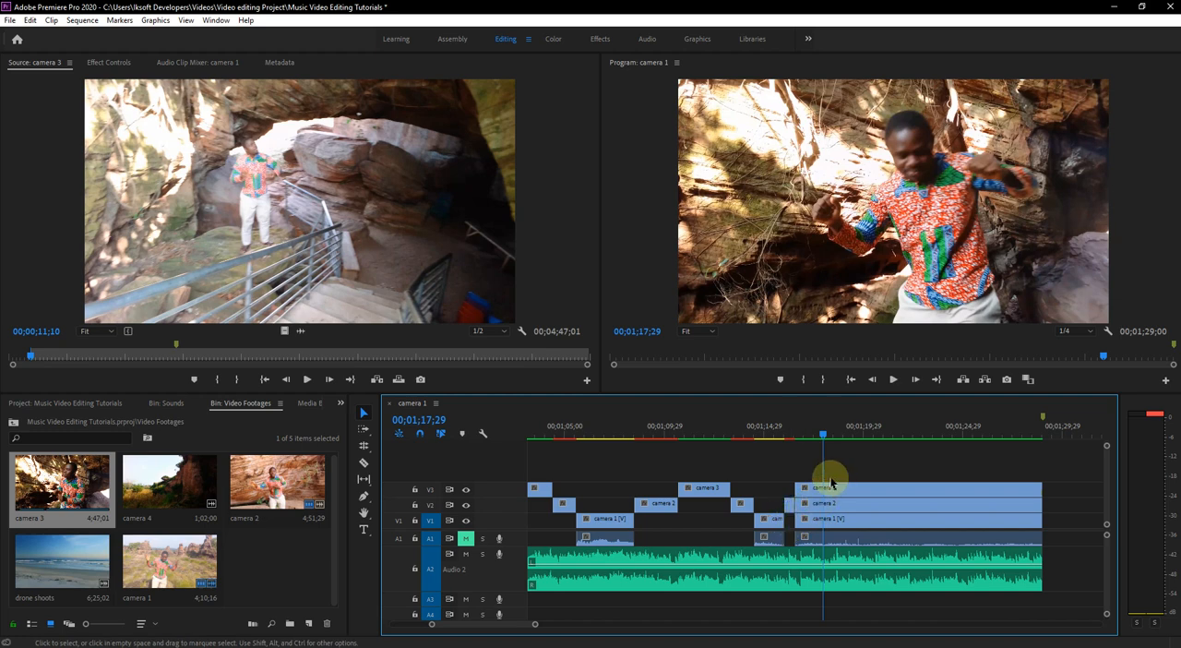
key(ctrl+s)
- Play on to 00;01;20;29 and split the last camera 3 segment there
click(764, 430)
key(space)
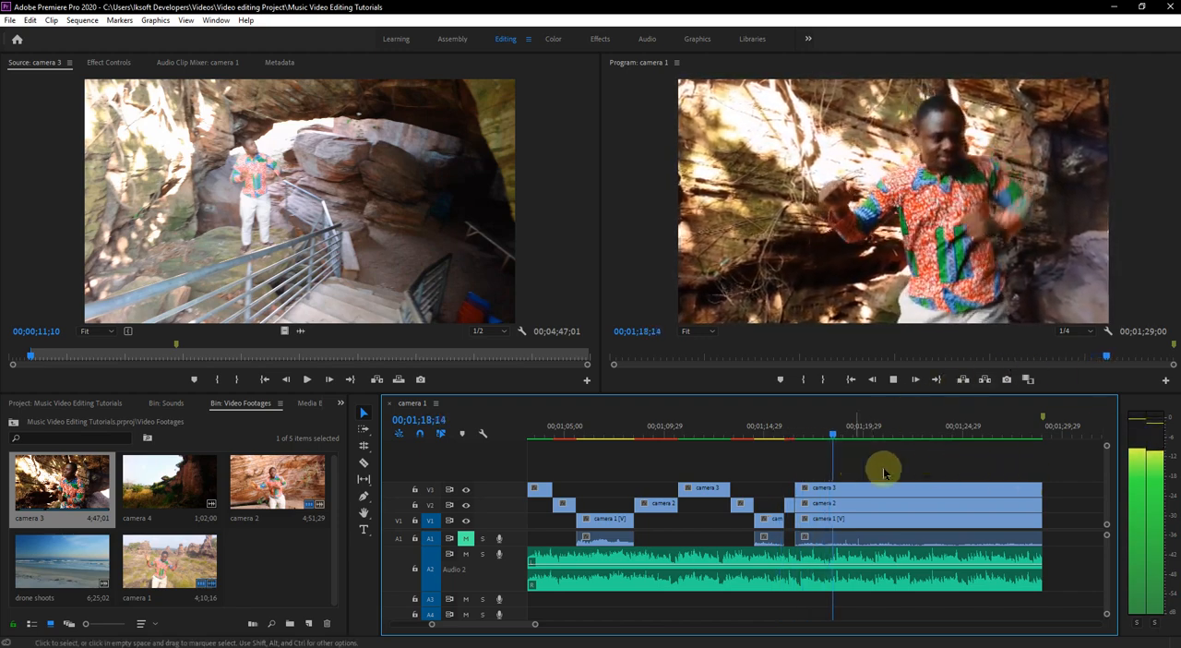
key(space)
key(space)
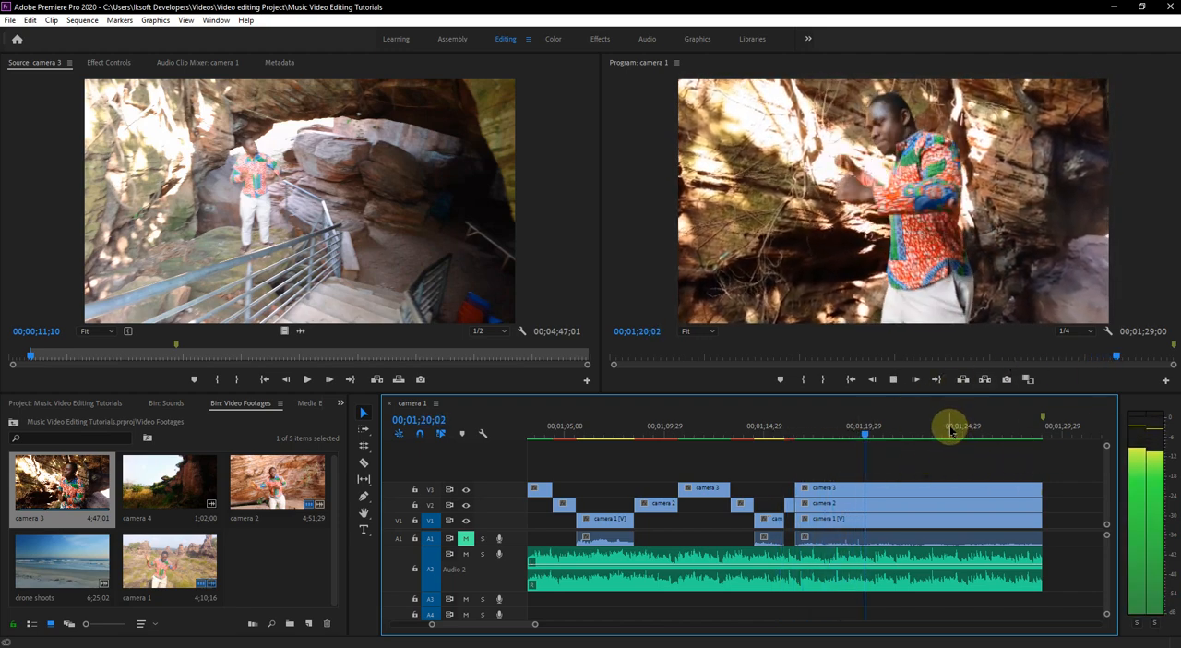
click(364, 463)
click(885, 491)
click(364, 411)
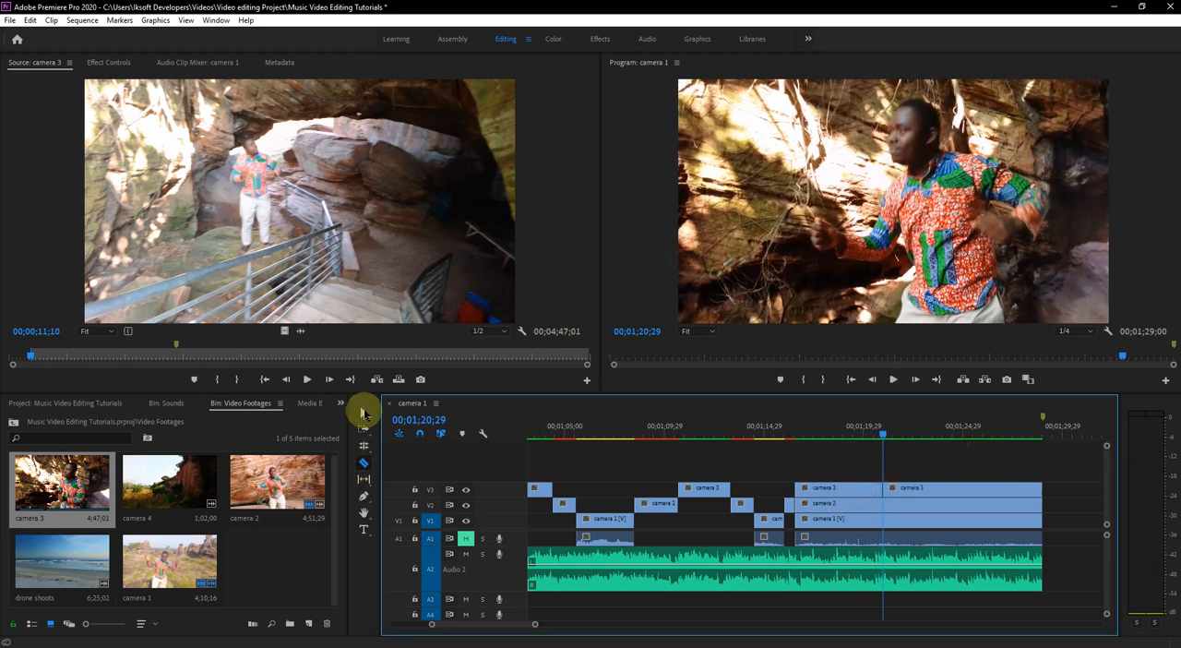
- Trim the following camera 3 piece to start at about 00;01;24;29 and play the result up to 00;01;23;03
drag(885, 486, 962, 489)
click(868, 428)
key(space)
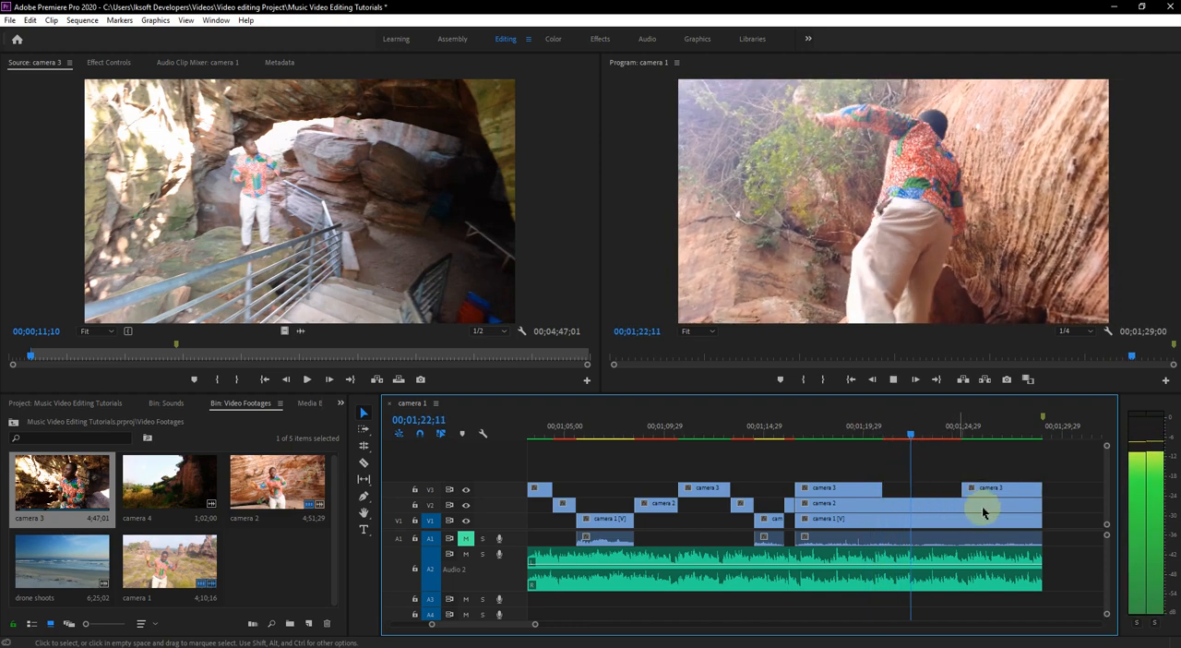
key(space)
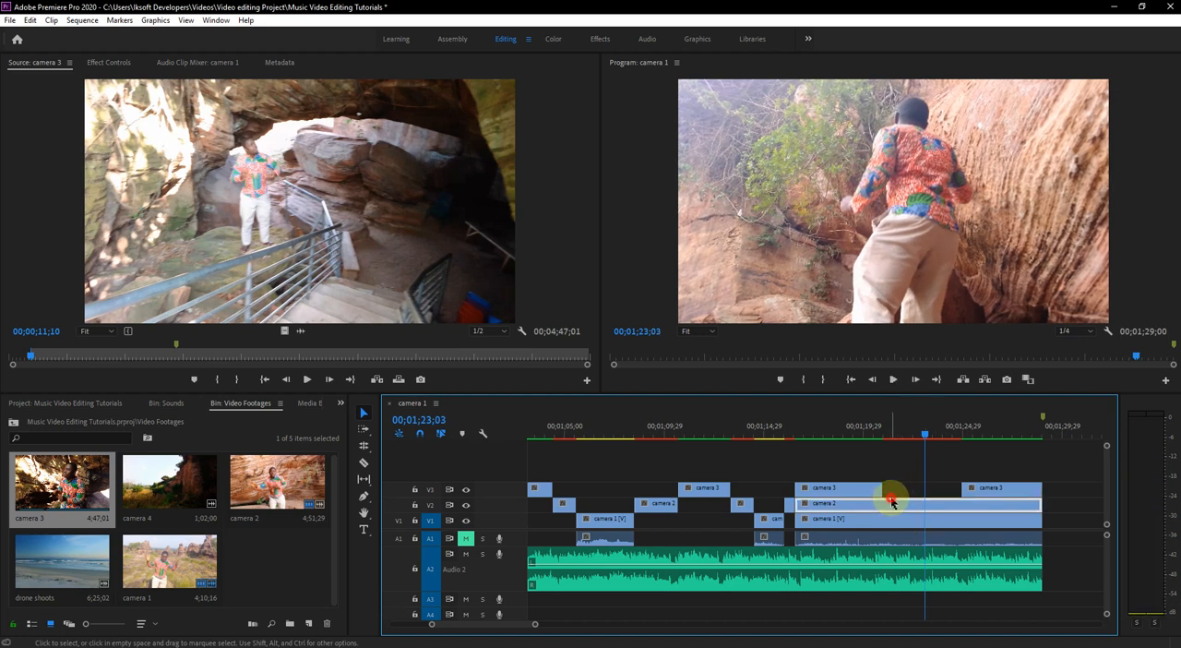
- Split camera 2 at 00;01;20;29 and trim the following piece to start with the last camera 3 segment above it
click(895, 503)
click(363, 462)
click(881, 504)
click(364, 413)
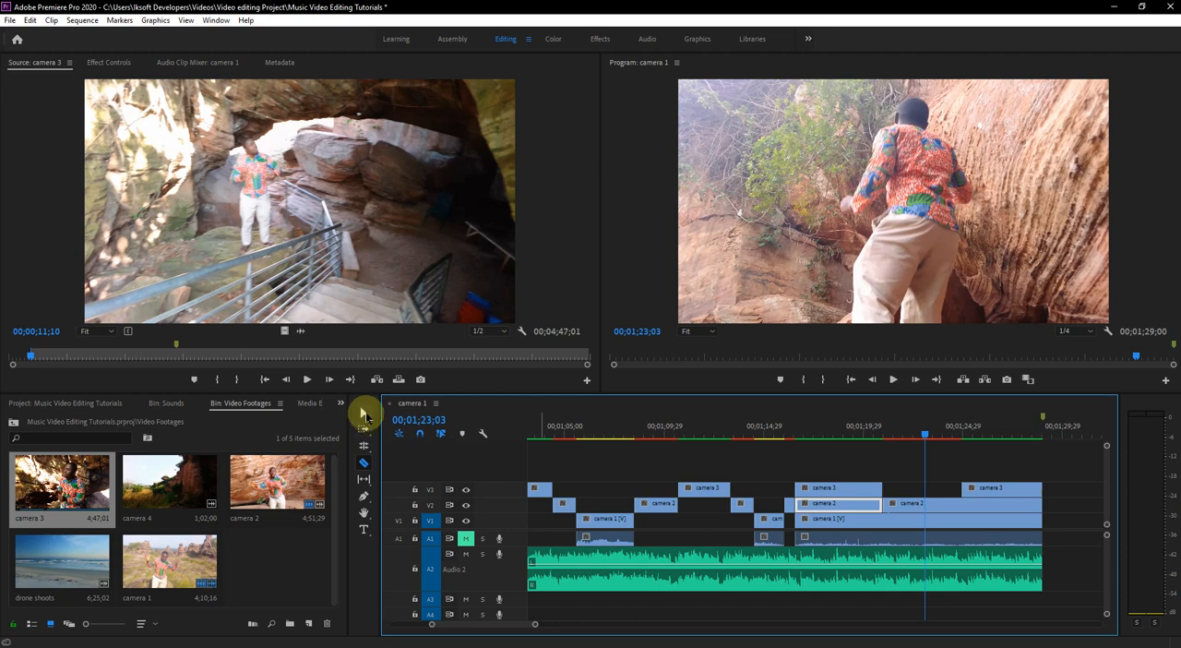
click(888, 505)
drag(888, 505, 962, 504)
- Play the new camera 1 section through to the sequence end and return the playhead to 00;01;27;03
click(879, 433)
key(space)
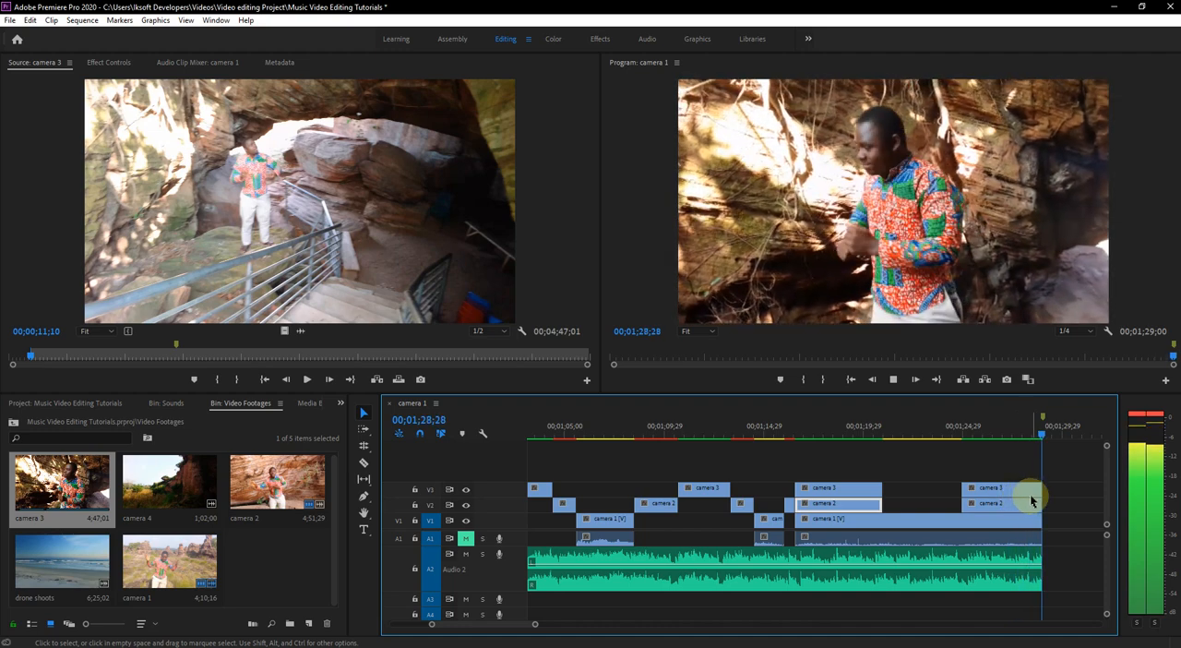
key(space)
key(minus)
key(minus)
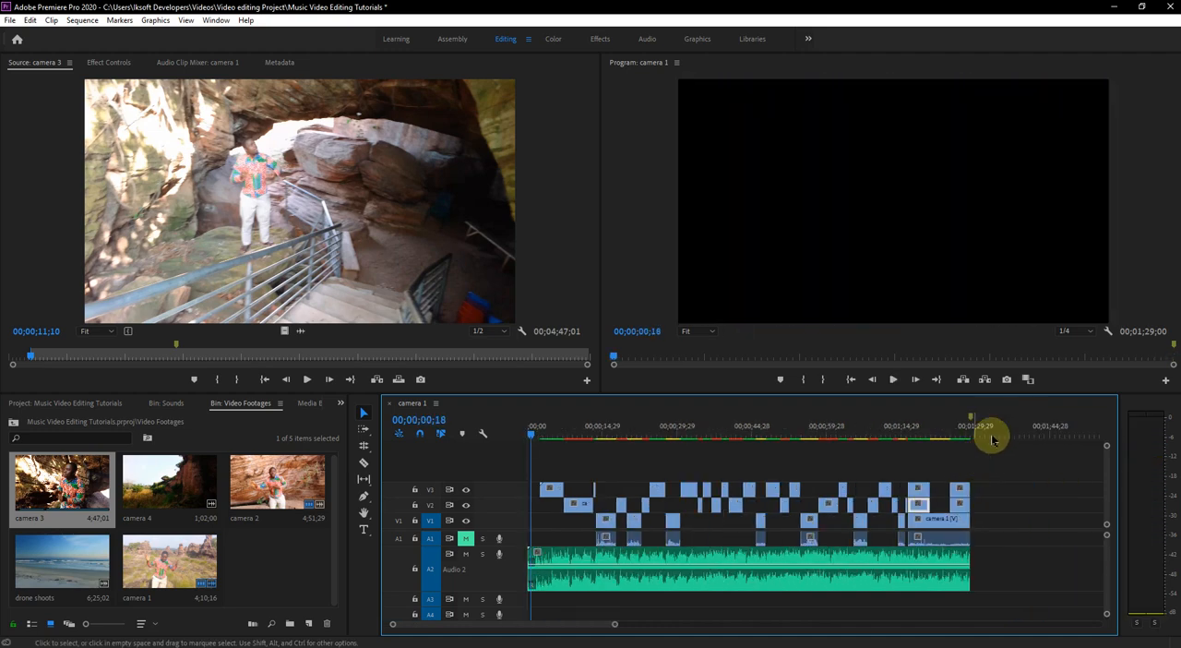
scroll(921, 447, down, 5)
click(828, 433)
drag(831, 433, 834, 430)
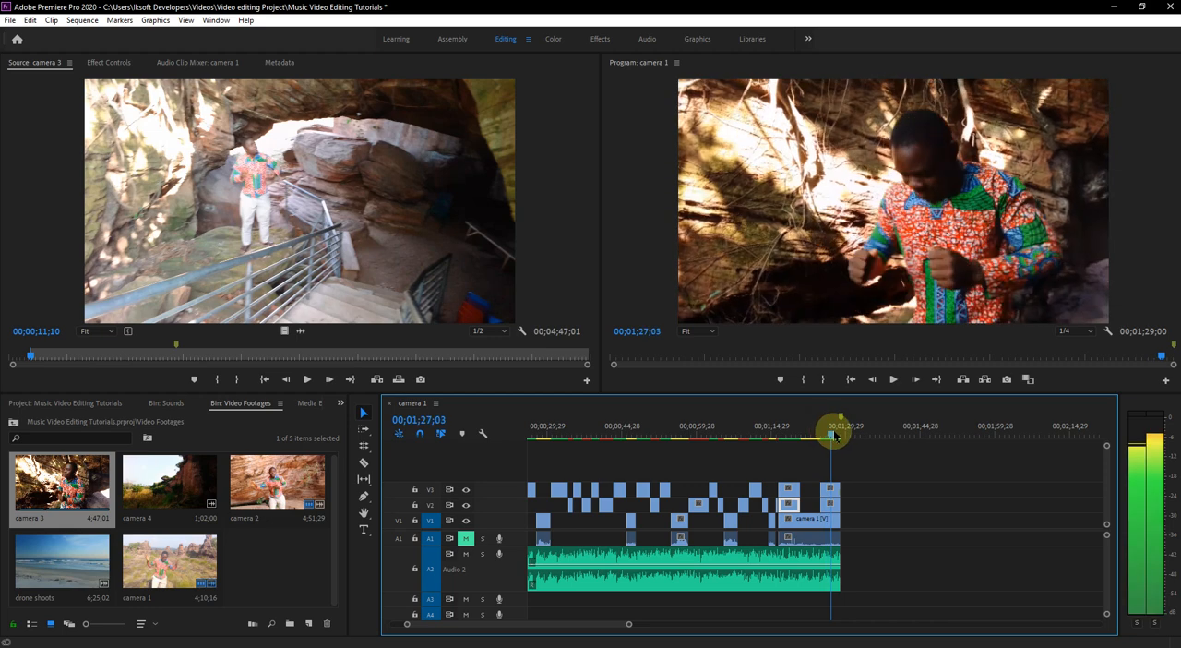
- Delete the two camera 2 pieces hidden beneath the last two camera 3 segments
scroll(896, 496, up, 3)
scroll(940, 483, down, 2)
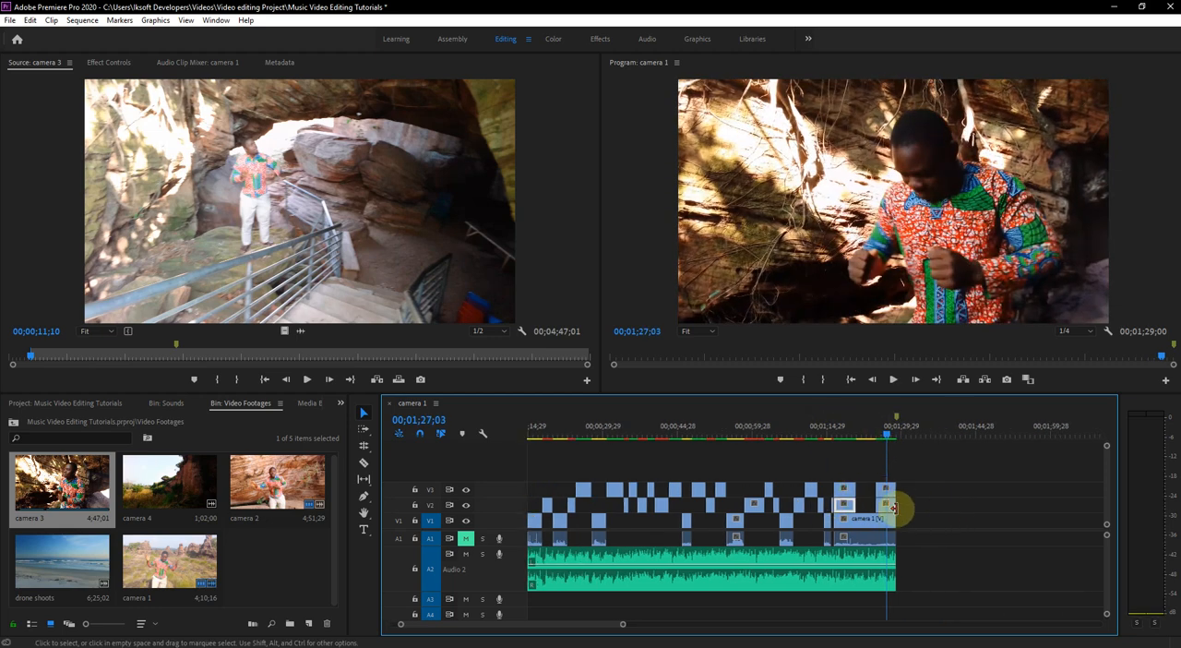
click(842, 504)
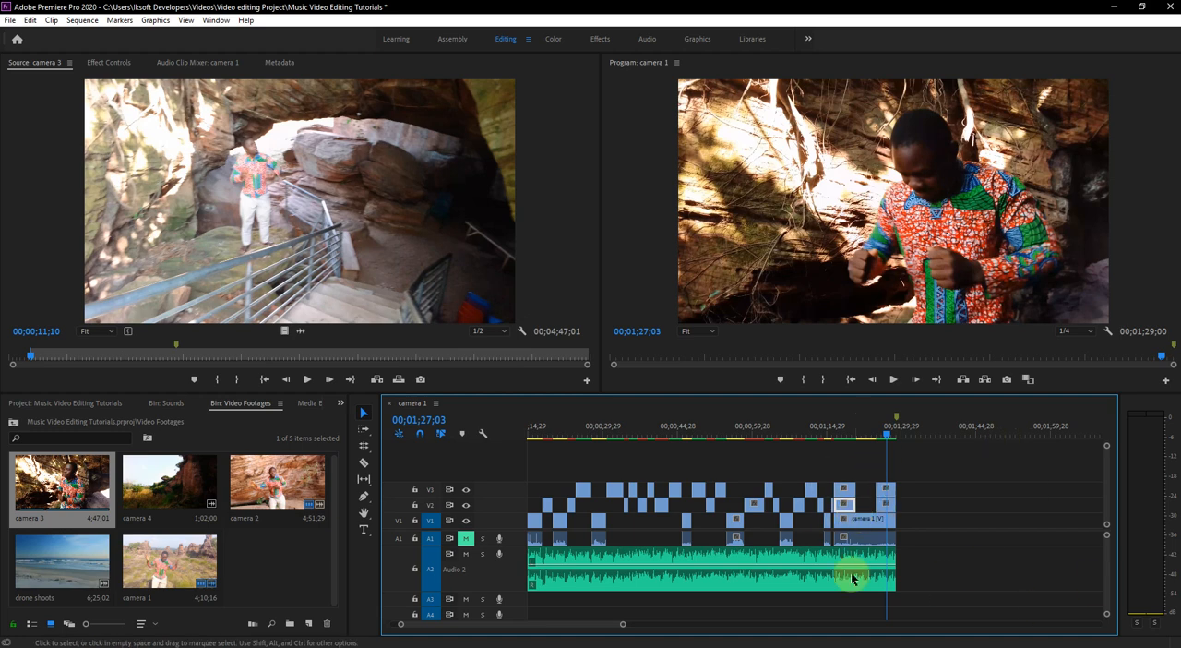
click(886, 511)
key(Delete)
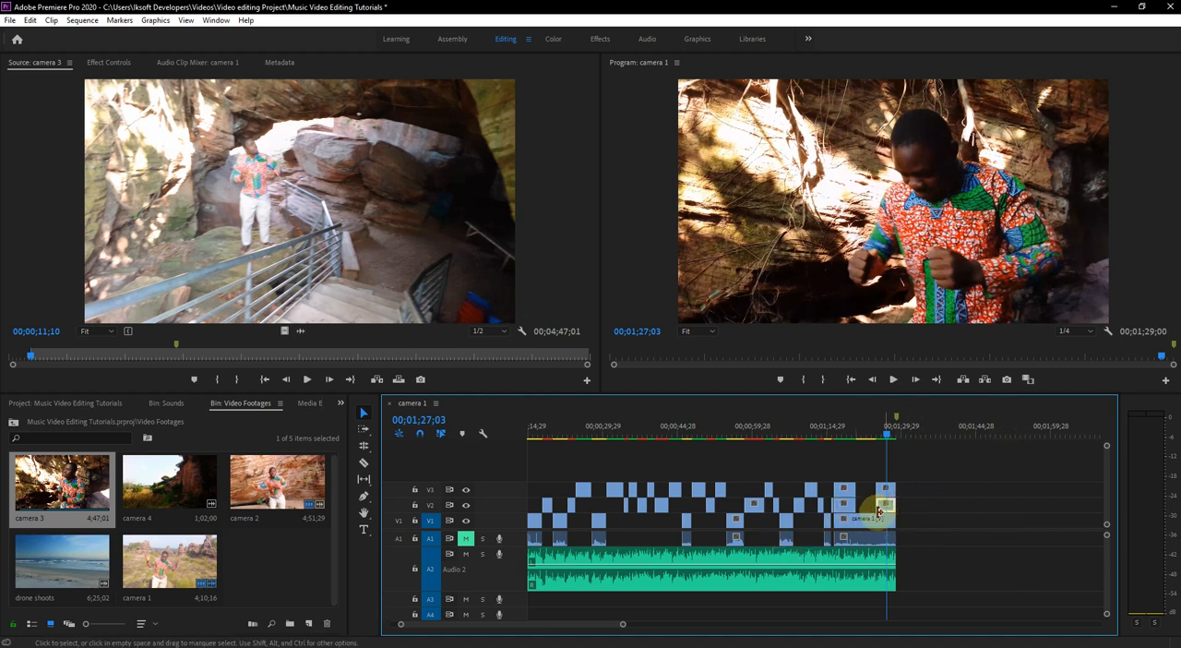
click(840, 509)
key(Delete)
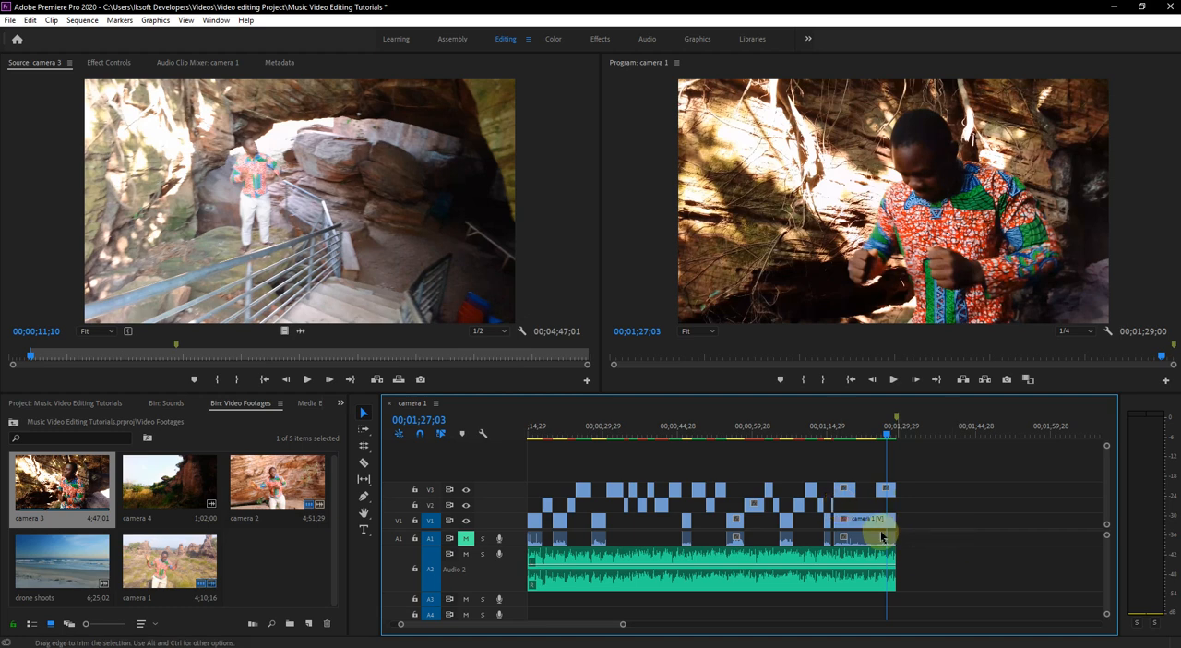
- Split the last camera 1 clip at the edges of the final two camera 3 segments and delete the covered pieces
click(364, 462)
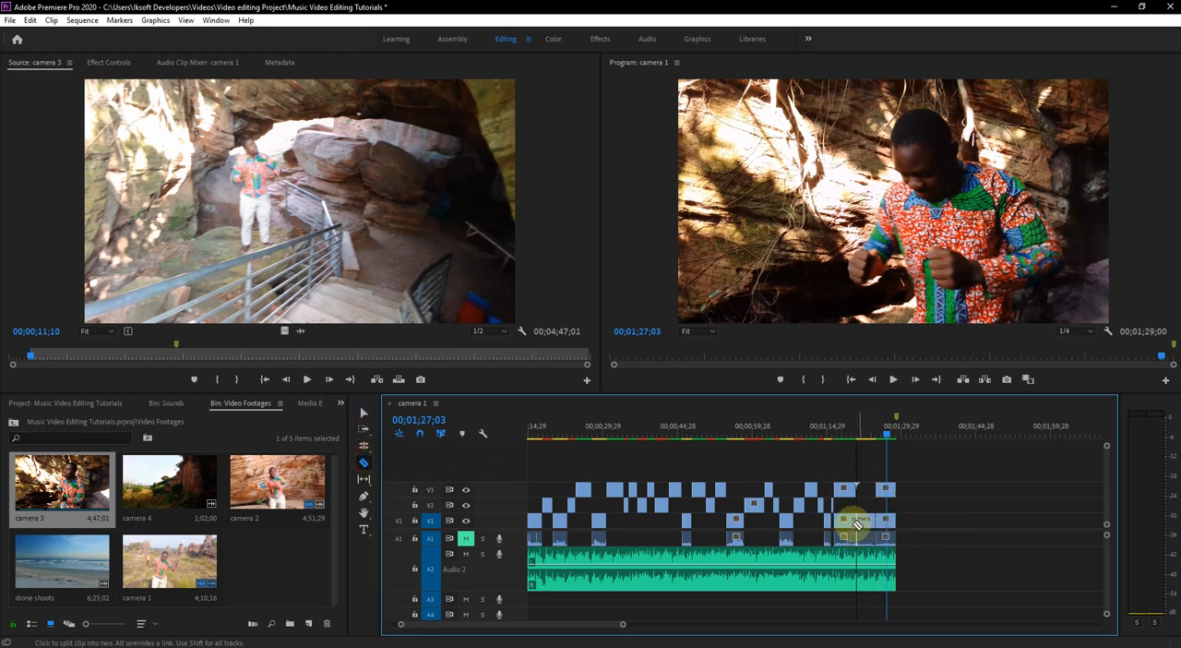
click(856, 523)
click(363, 413)
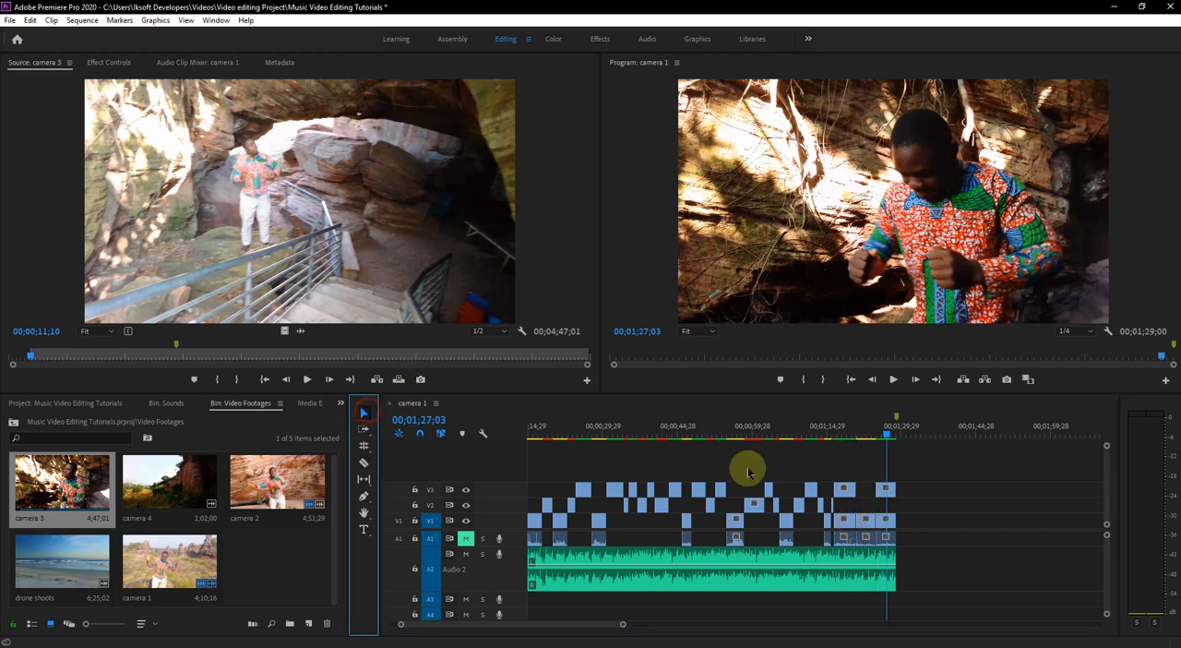
drag(847, 520, 886, 523)
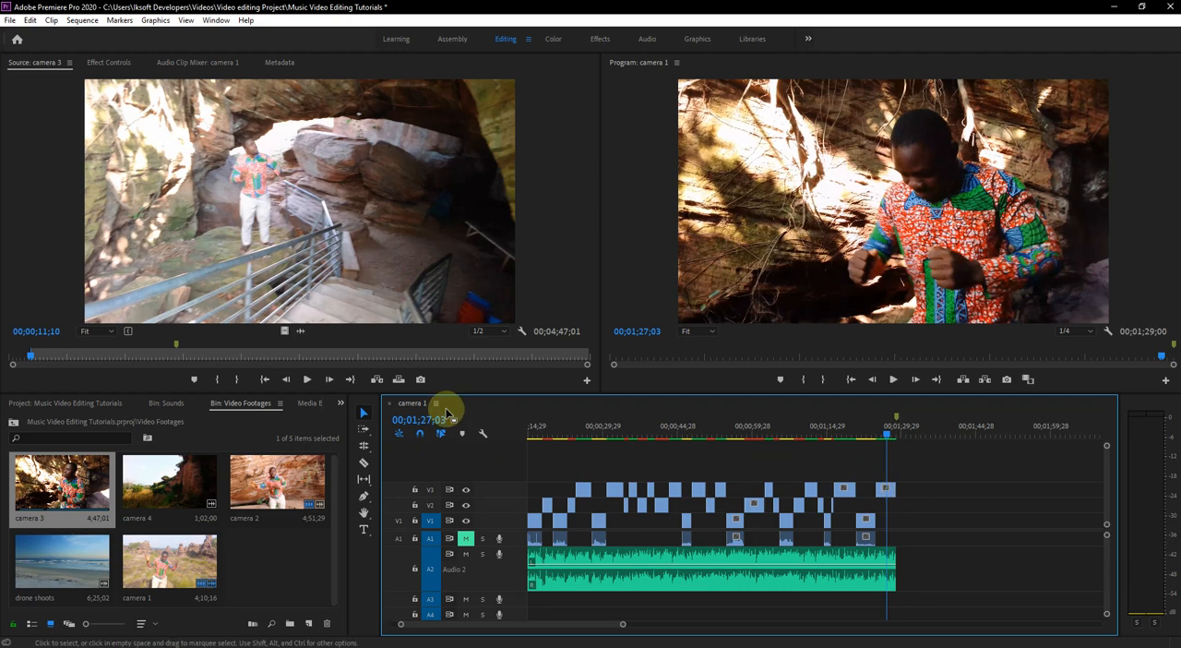
- Save the project with the Save All command
click(14, 19)
click(15, 19)
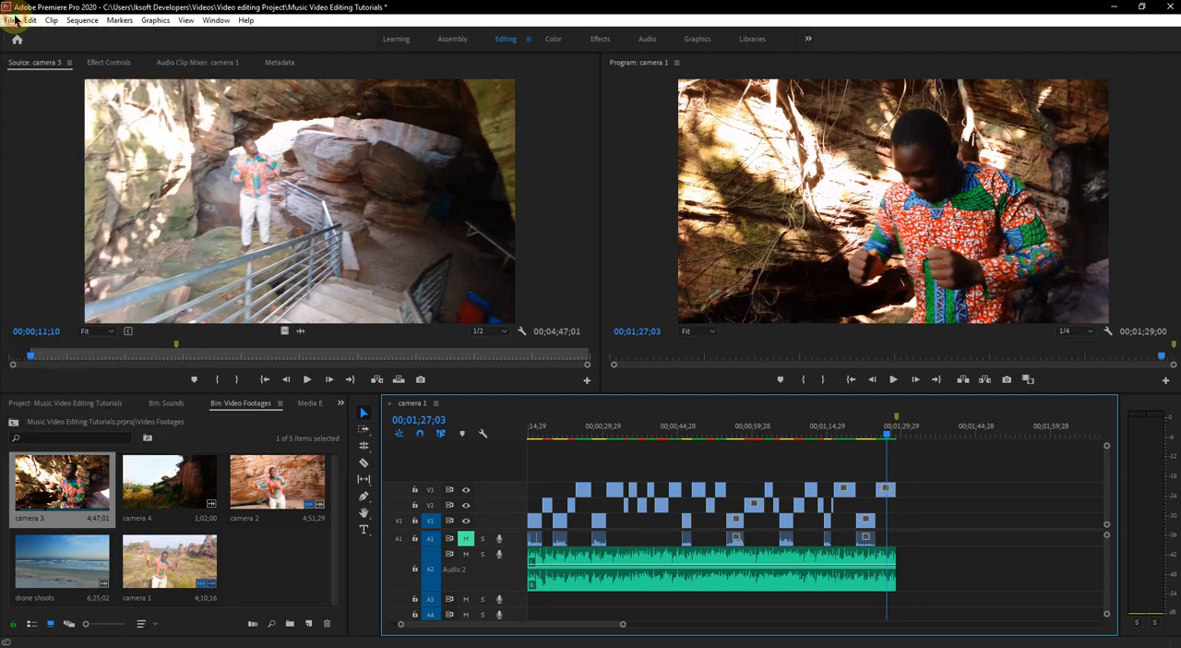
click(15, 19)
click(15, 19)
click(14, 20)
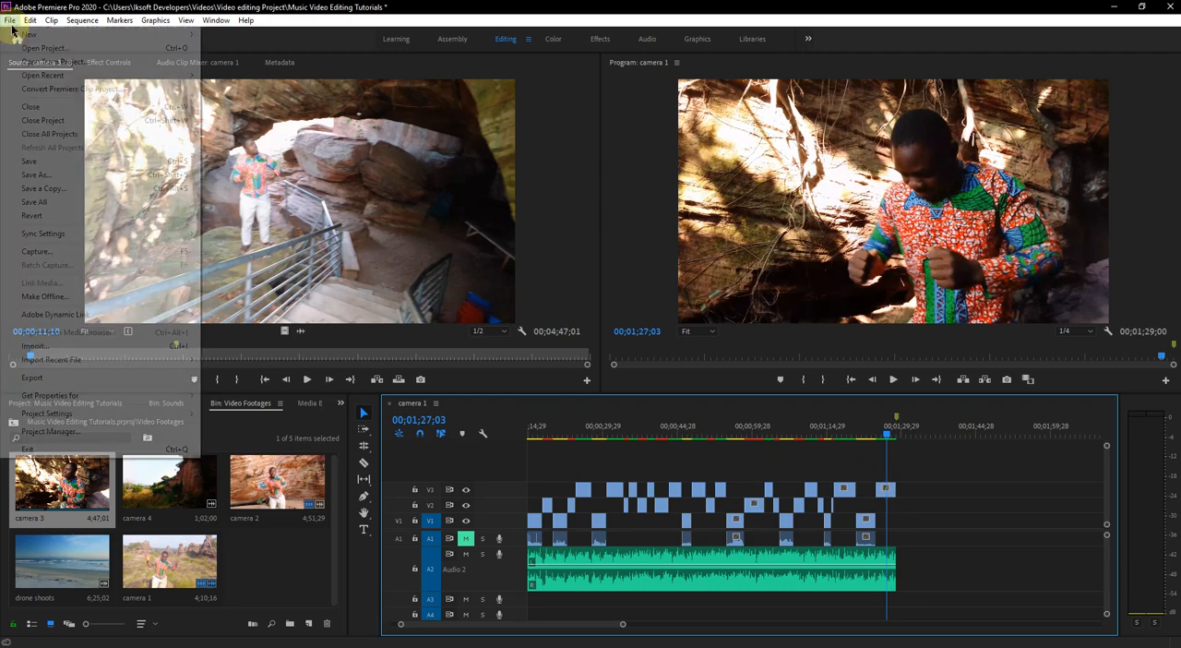
click(35, 201)
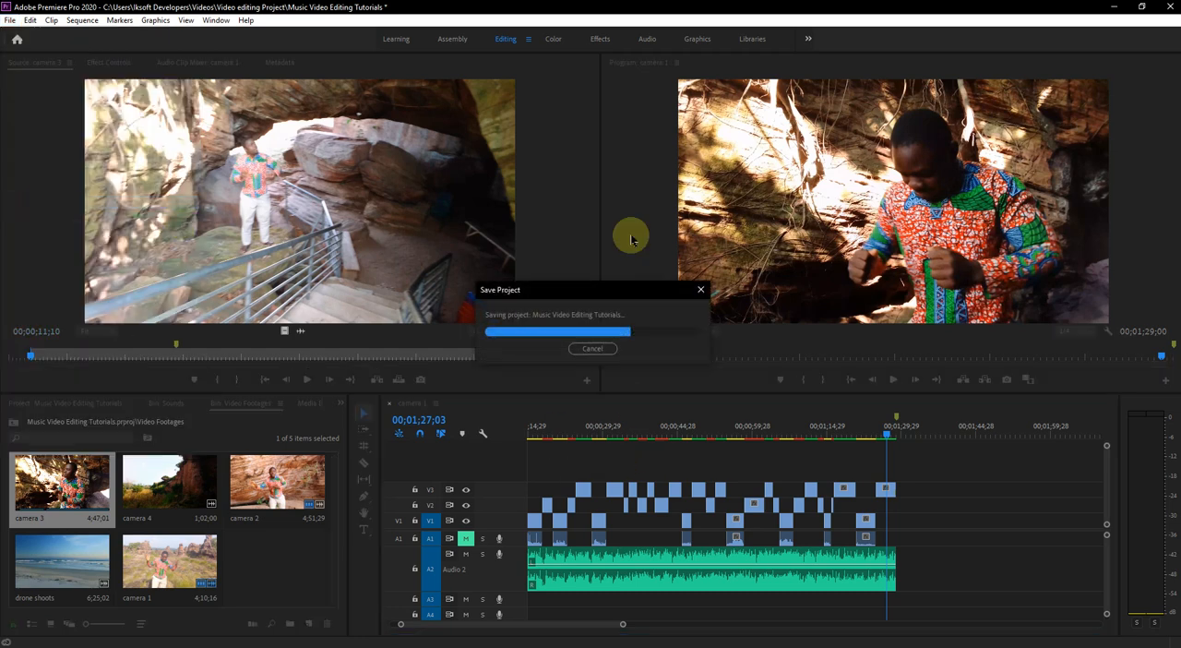
- Move the playhead to 00;00;00;00, fit the whole edit in the timeline view and play it from the beginning
drag(923, 443, 466, 576)
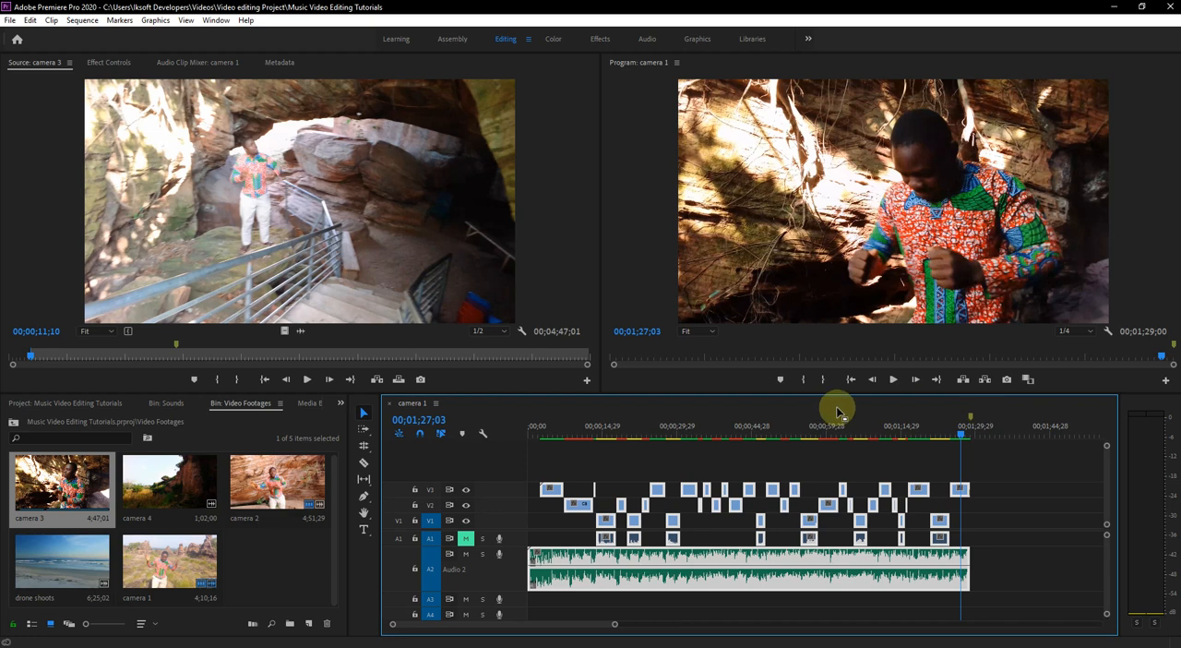
key(minus)
key(minus)
click(754, 492)
drag(650, 435, 488, 435)
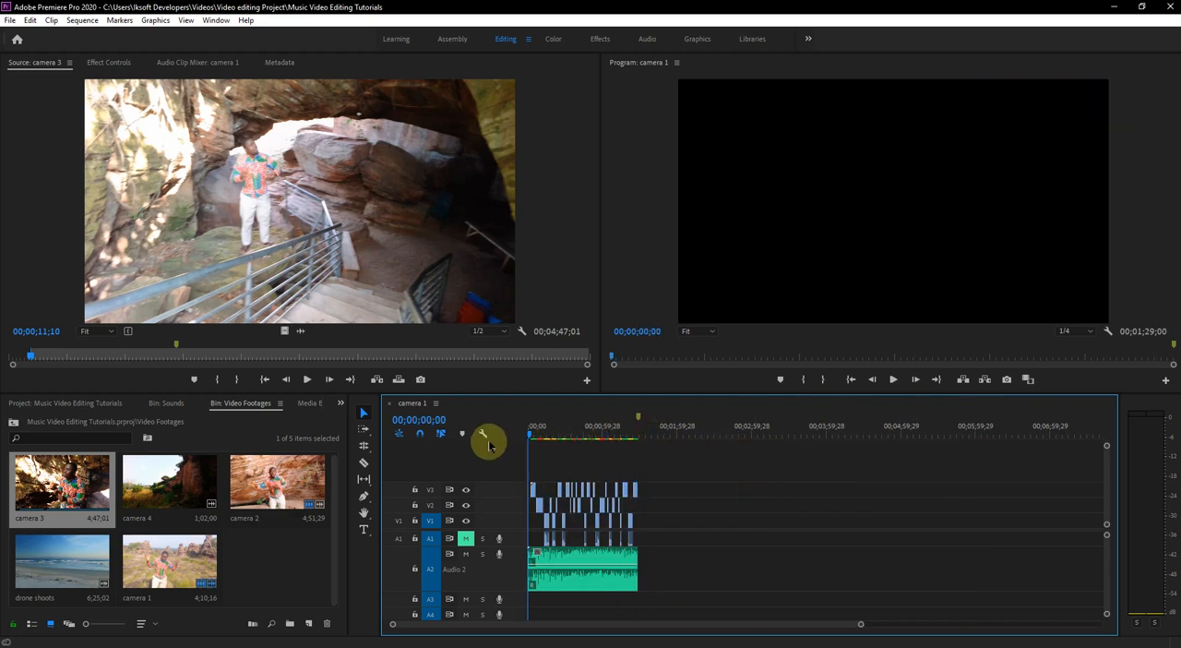
key(equal)
key(equal)
key(equal)
key(minus)
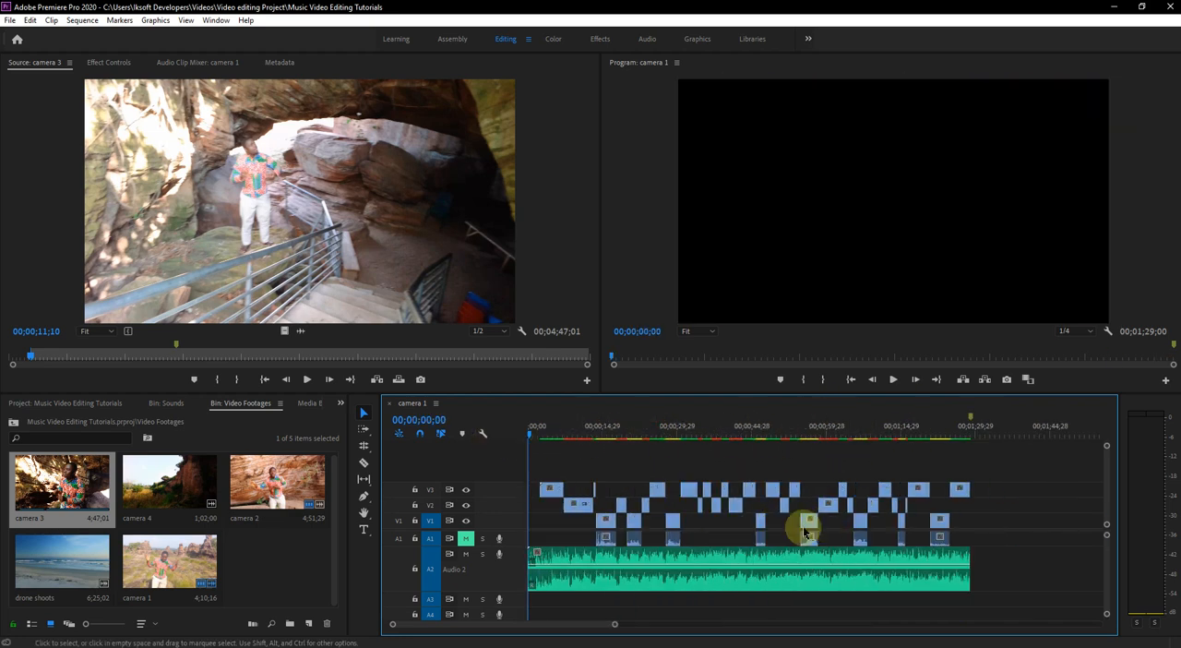
key(space)
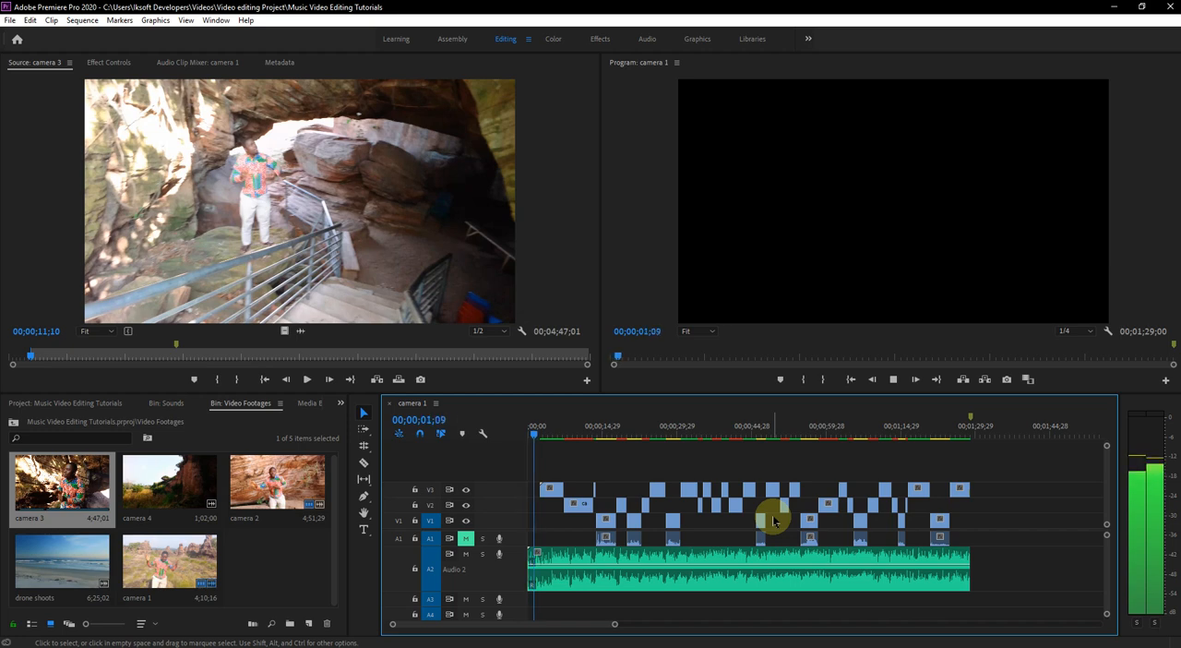